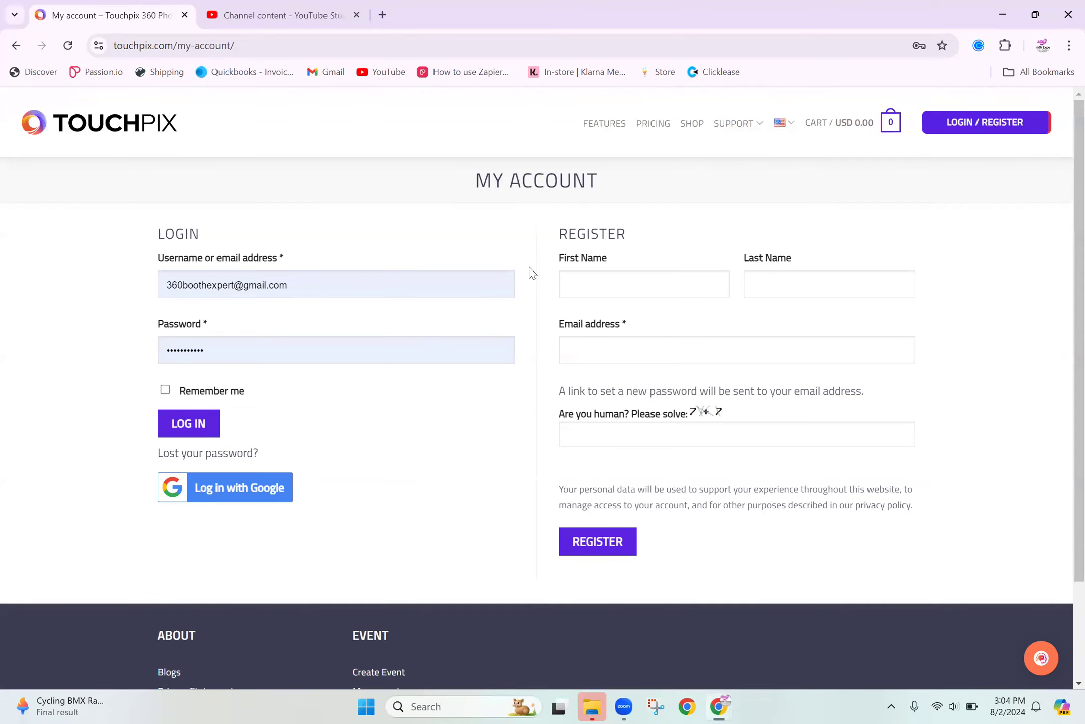
Step: View the Touchpix subscription pricing, and log in to the account with the saved credentials
{"action": "left_click", "coordinate": [655, 131]}
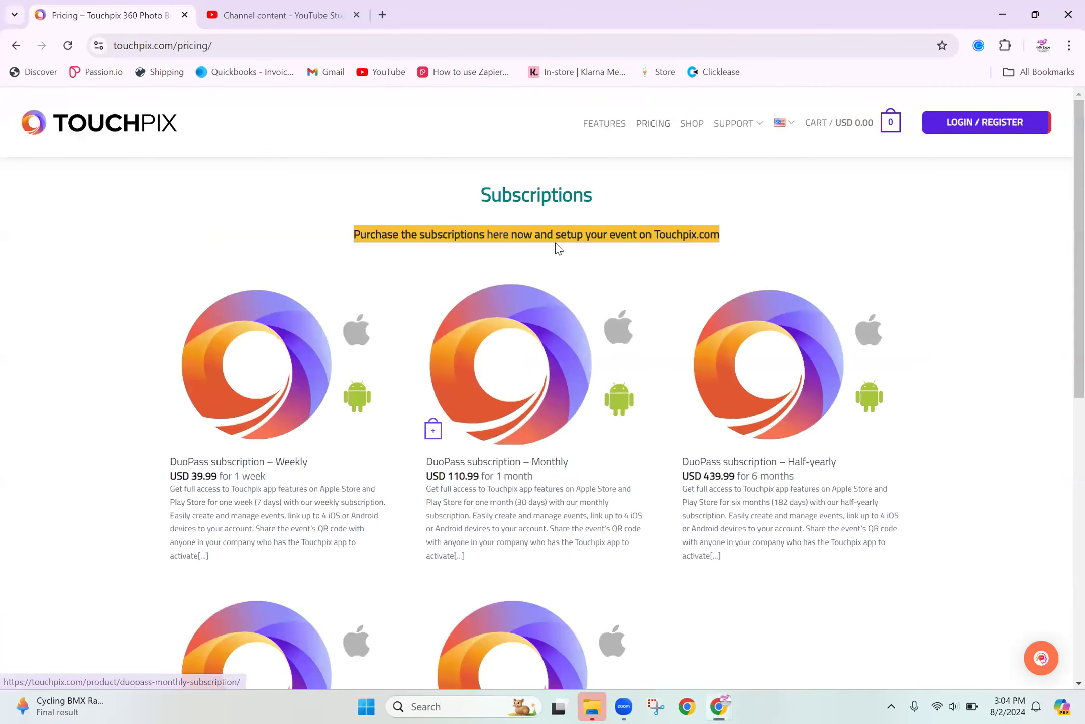
{"action": "mouse_move", "coordinate": [813, 130]}
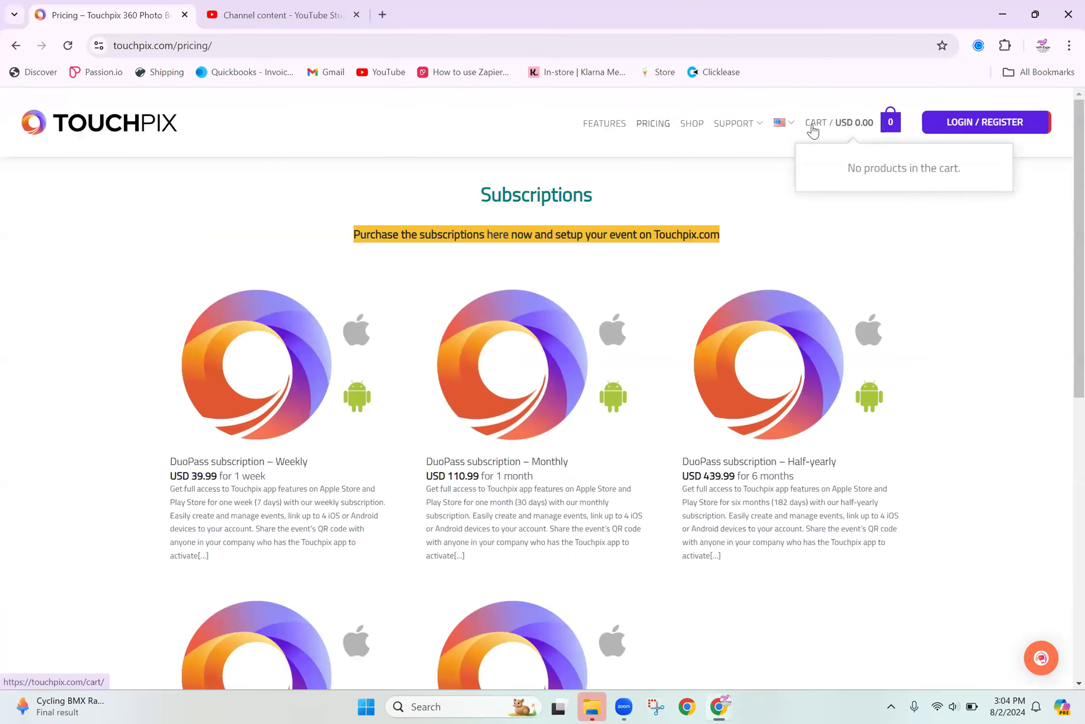
{"action": "left_click", "coordinate": [976, 122]}
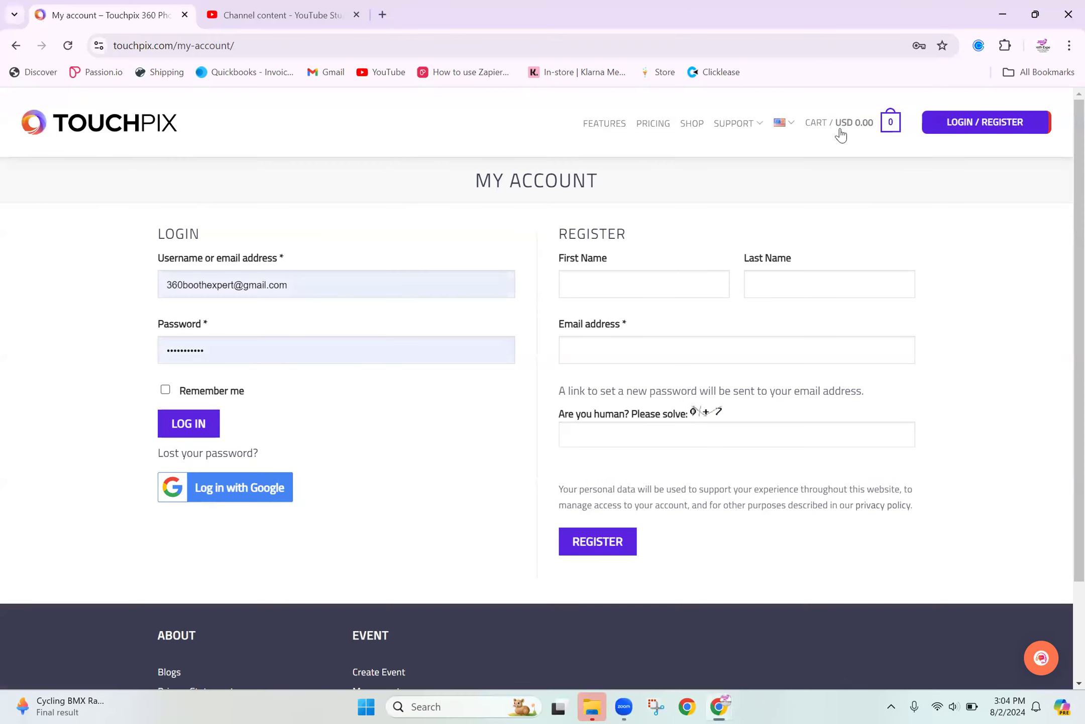
{"action": "left_click", "coordinate": [197, 424]}
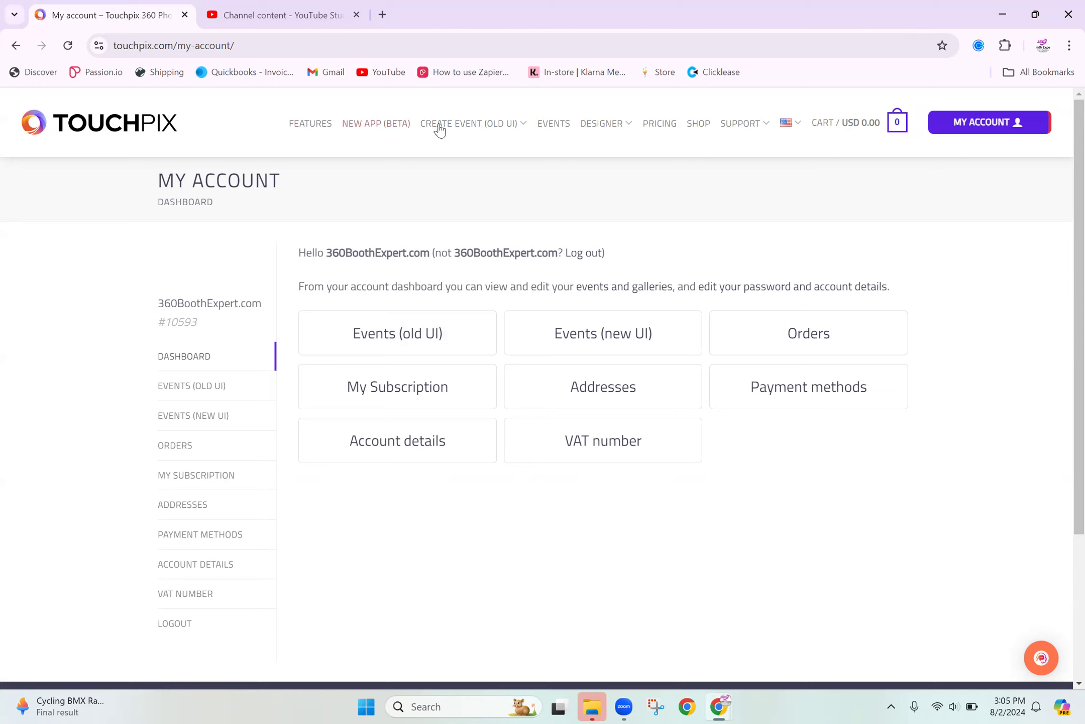
Step: Open the account's events in the new UI and confirm the important message about the new event management system
{"action": "mouse_move", "coordinate": [487, 135]}
{"action": "scroll", "coordinate": [300, 254], "scroll_direction": "down", "scroll_amount": 2}
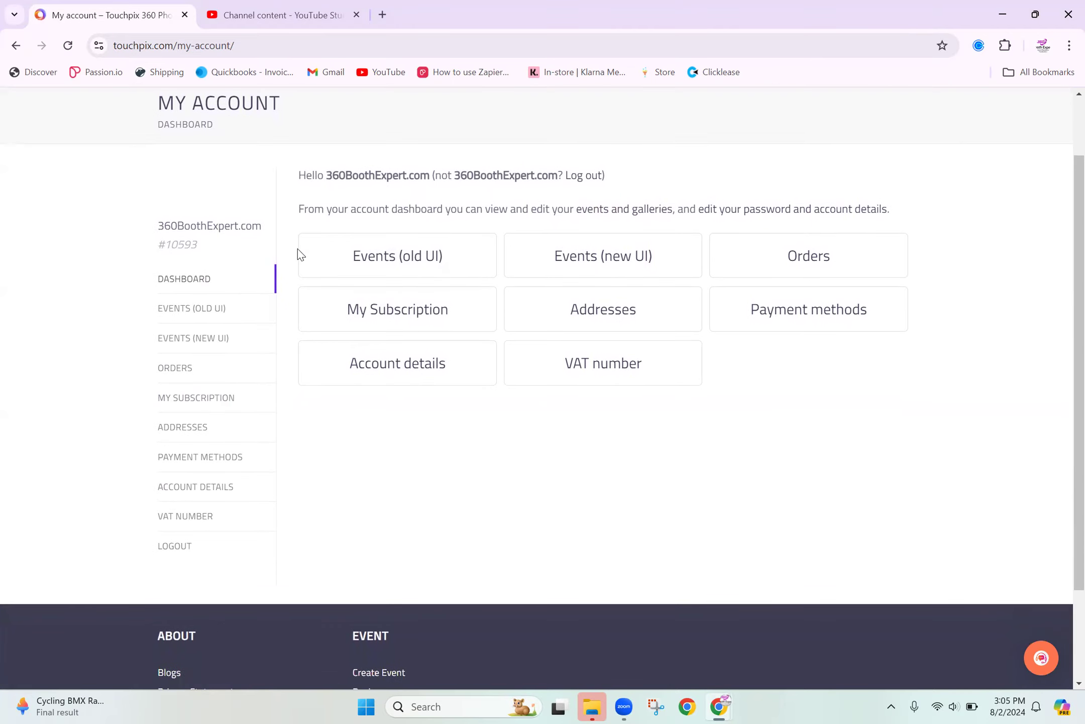
{"action": "scroll", "coordinate": [300, 254], "scroll_direction": "up", "scroll_amount": 2}
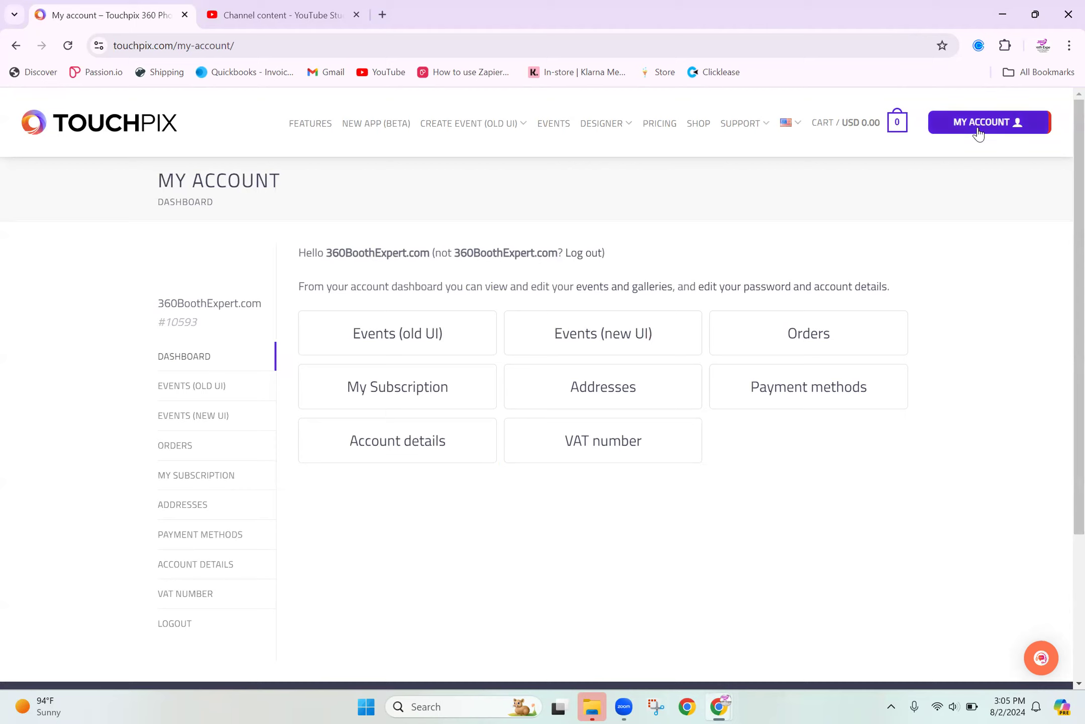
{"action": "mouse_move", "coordinate": [979, 132]}
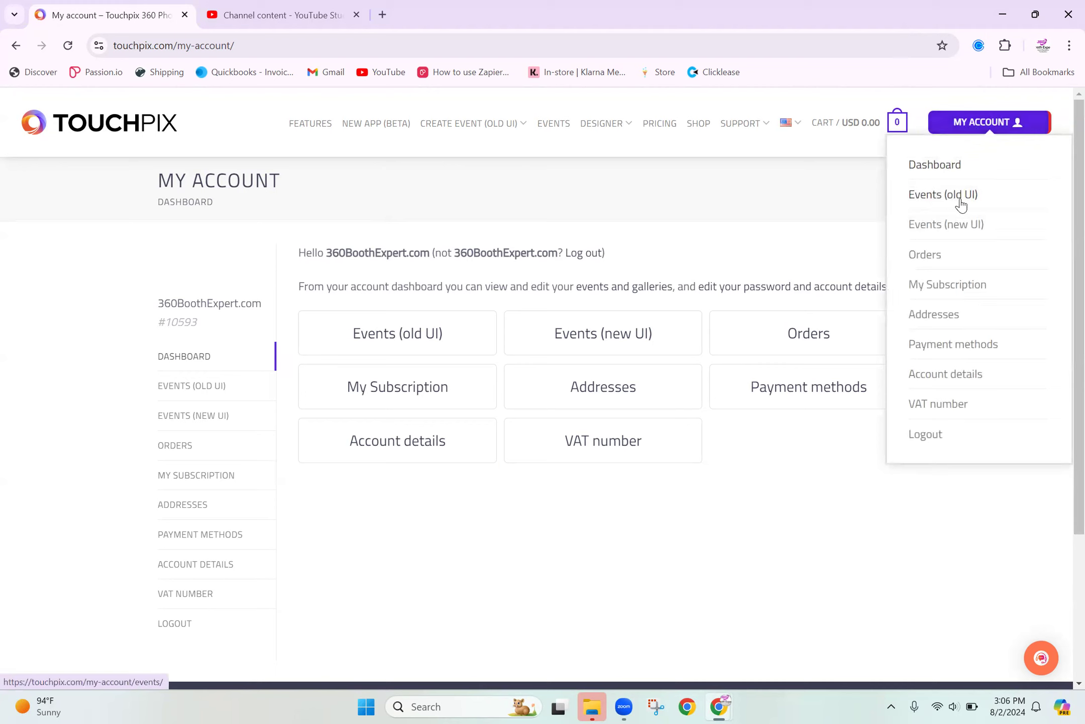
{"action": "left_click", "coordinate": [961, 227]}
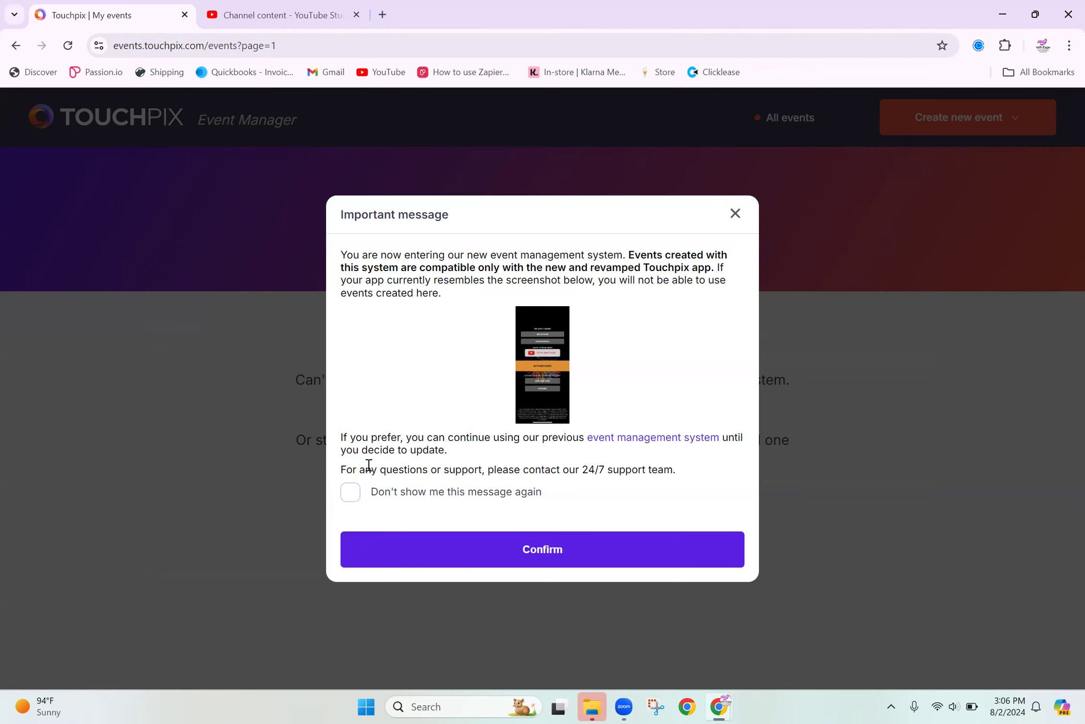
{"action": "left_click", "coordinate": [561, 551]}
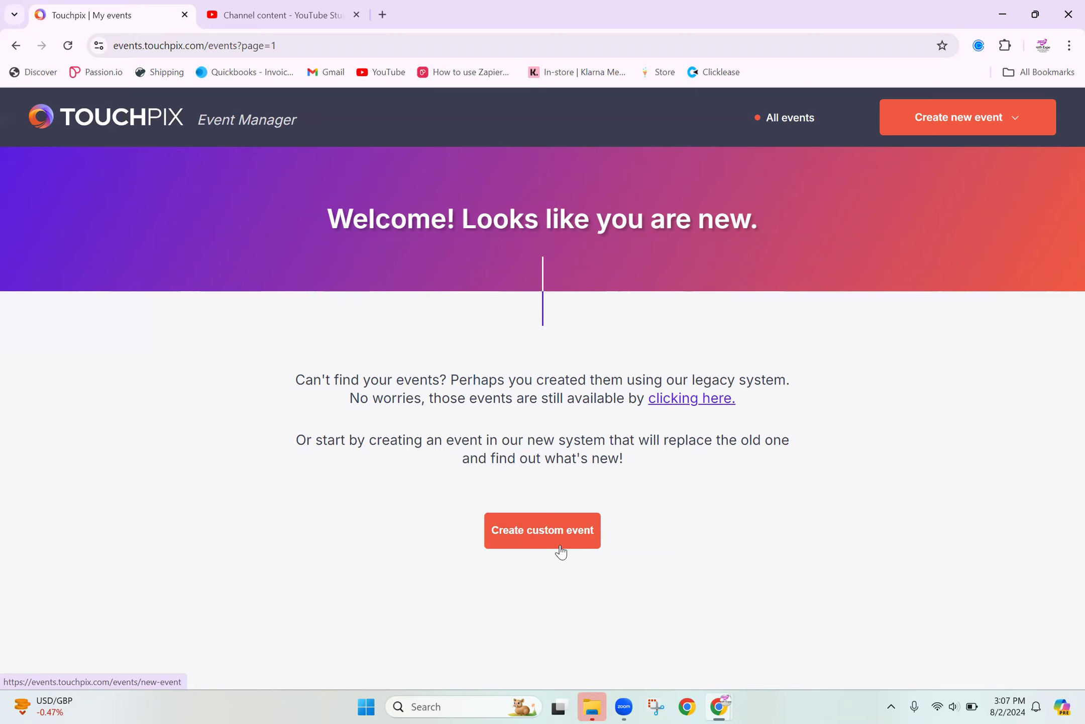
Step: Start a custom event, name it as the celebrant's 36th Birthday Celebration, and keep English as its language
{"action": "left_click", "coordinate": [561, 552]}
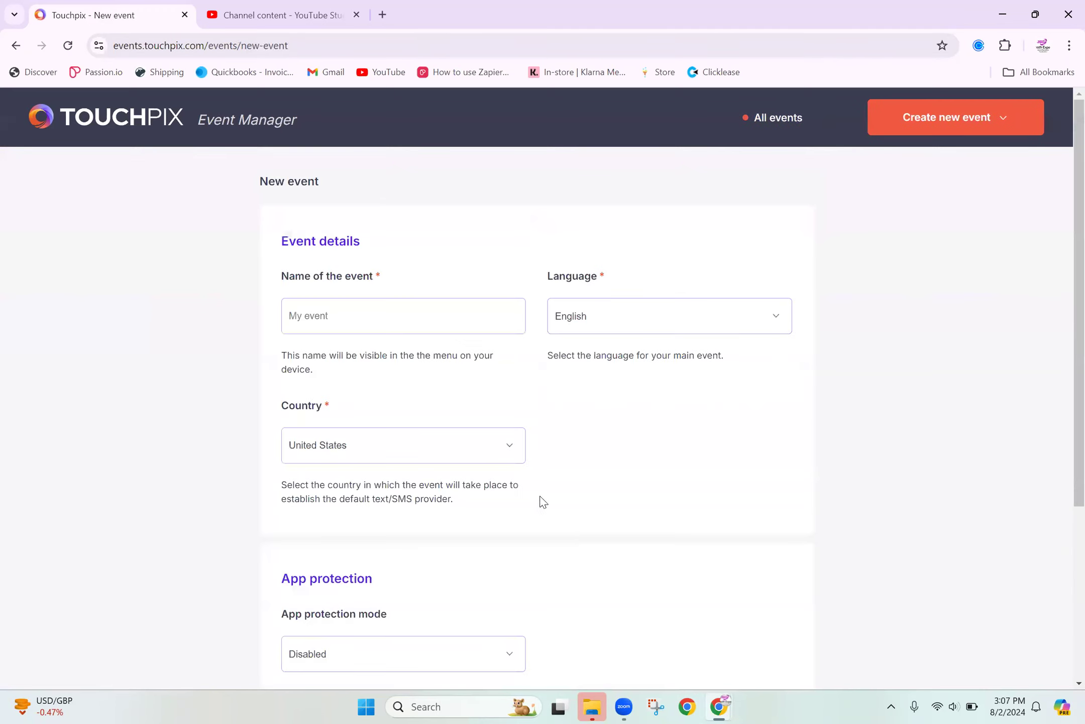
{"action": "left_click", "coordinate": [372, 319]}
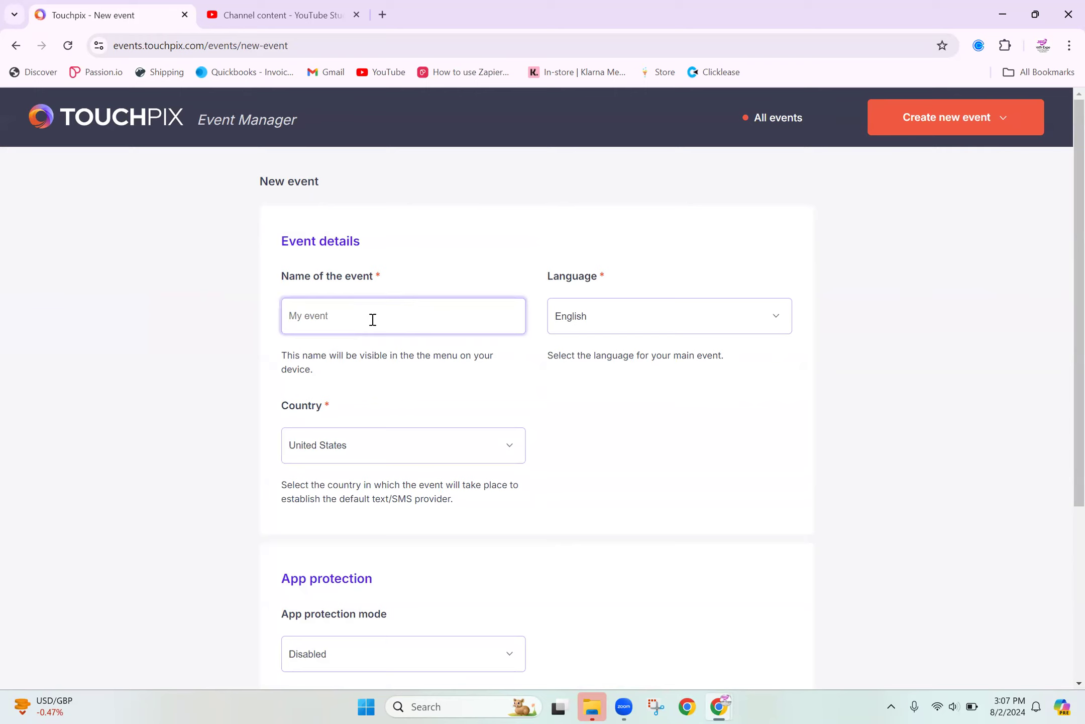
{"action": "type", "text": "Agatha's 36th Birthday Celebration"}
{"action": "key", "text": "ctrl+a"}
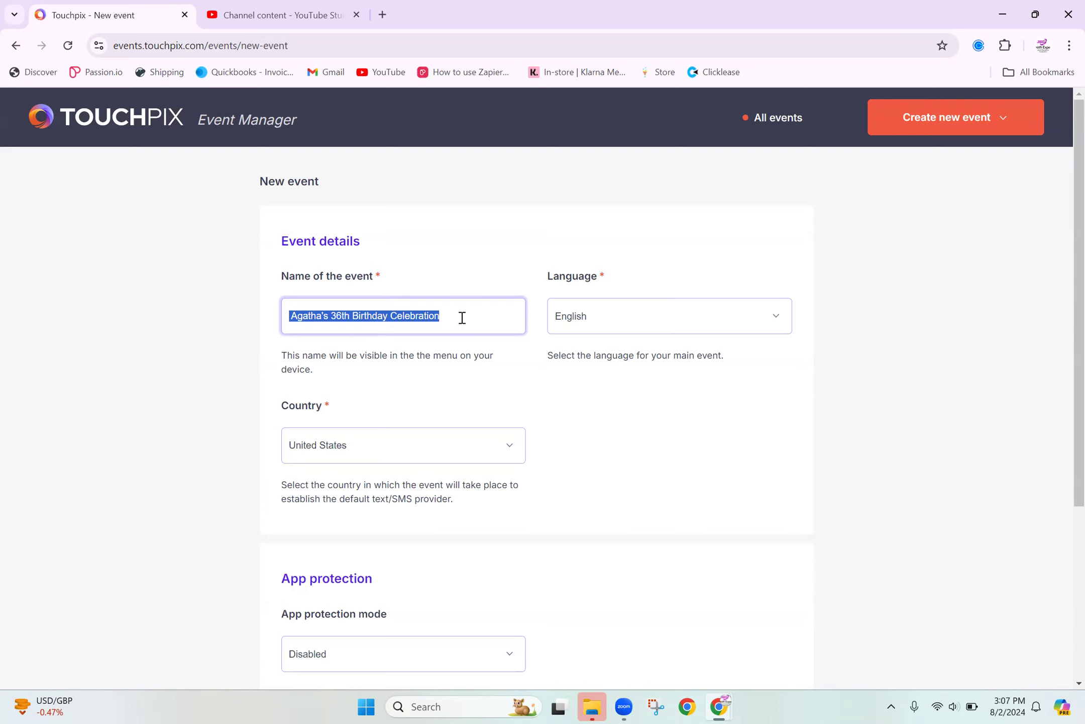
{"action": "left_click", "coordinate": [634, 316]}
{"action": "left_click", "coordinate": [634, 316]}
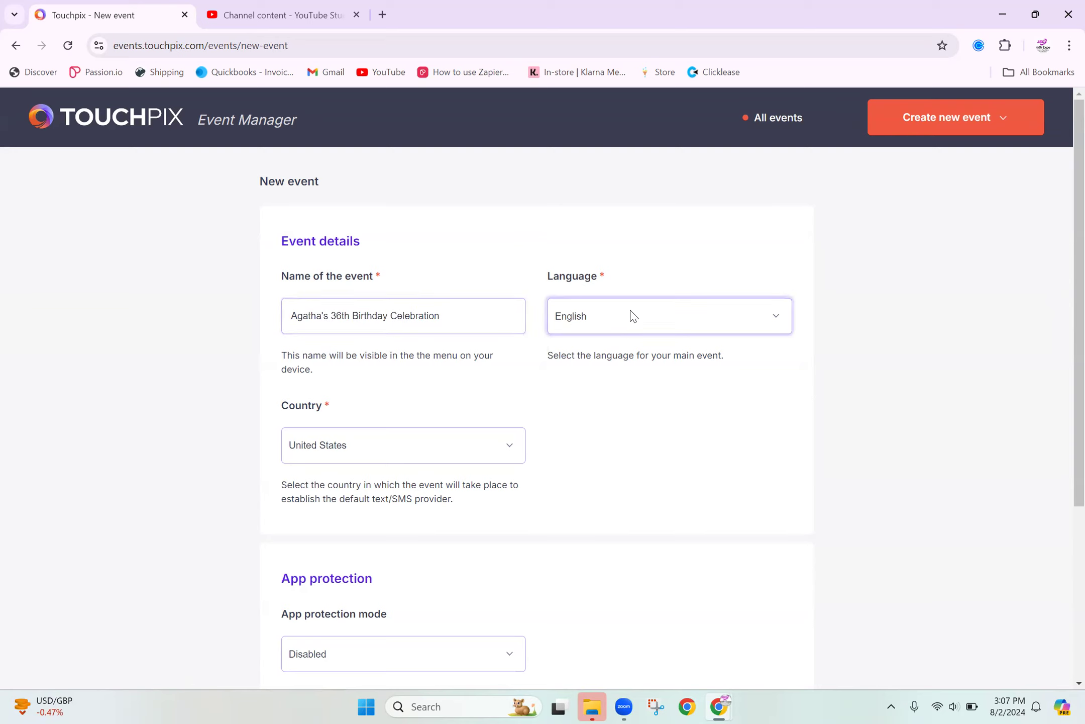
Step: Review the app protection mode choices for the new event and keep the mode at Disabled
{"action": "scroll", "coordinate": [510, 395], "scroll_direction": "down", "scroll_amount": 1}
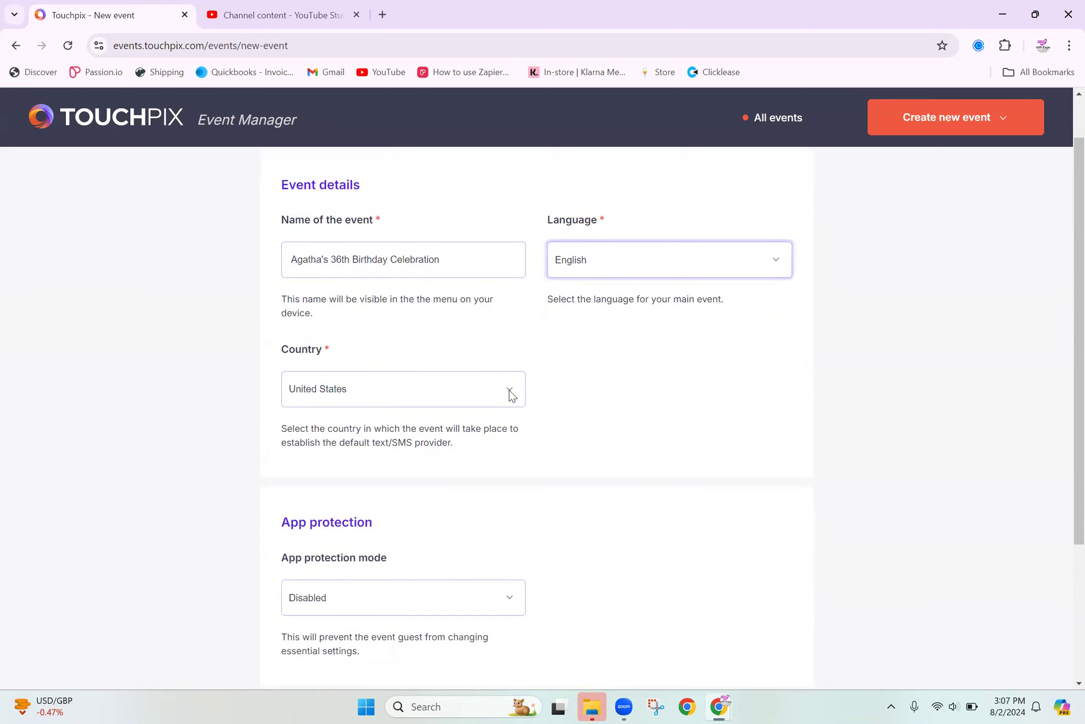
{"action": "scroll", "coordinate": [511, 395], "scroll_direction": "down", "scroll_amount": 4}
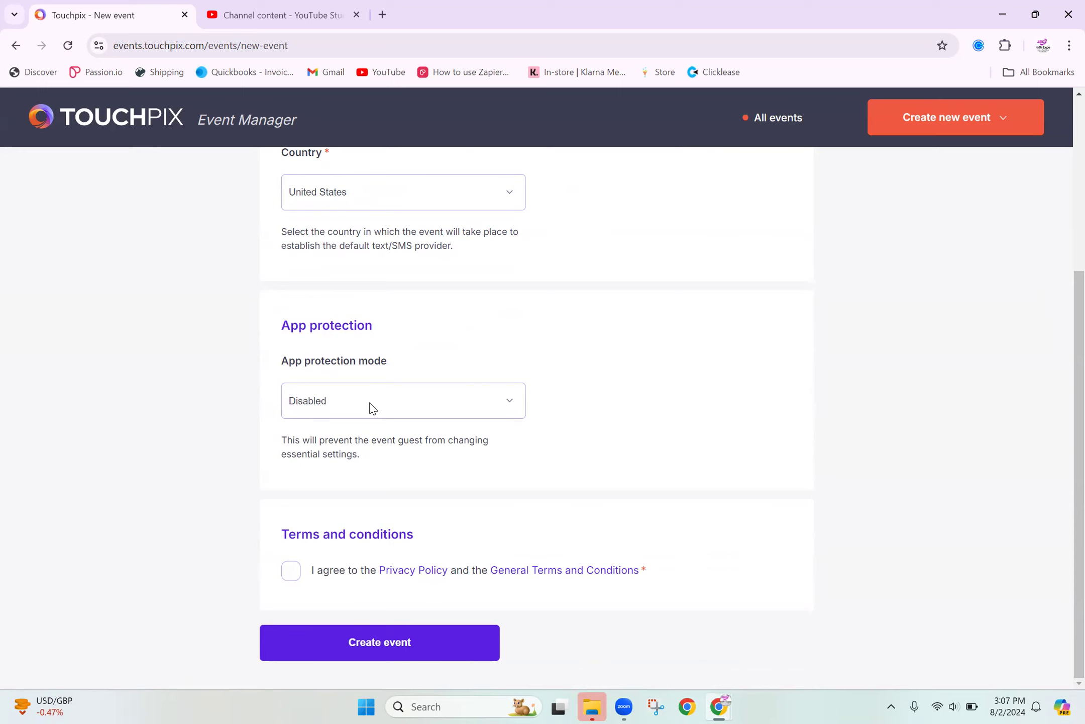
{"action": "left_click_drag", "start_coordinate": [283, 441], "coordinate": [438, 451]}
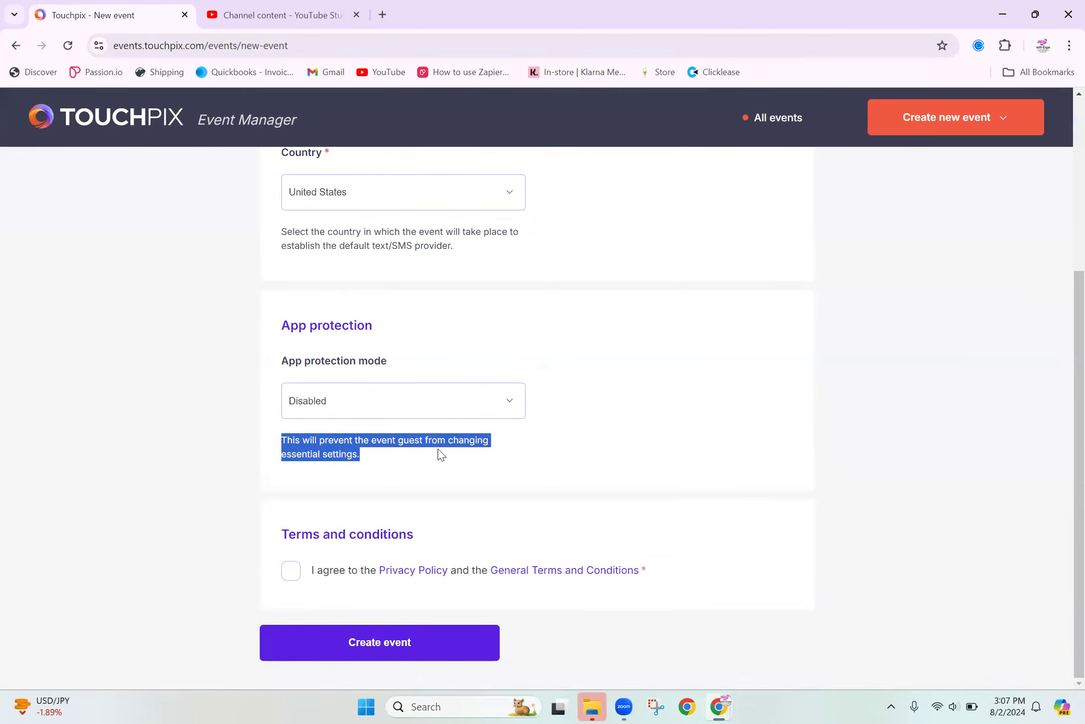
{"action": "left_click", "coordinate": [417, 405]}
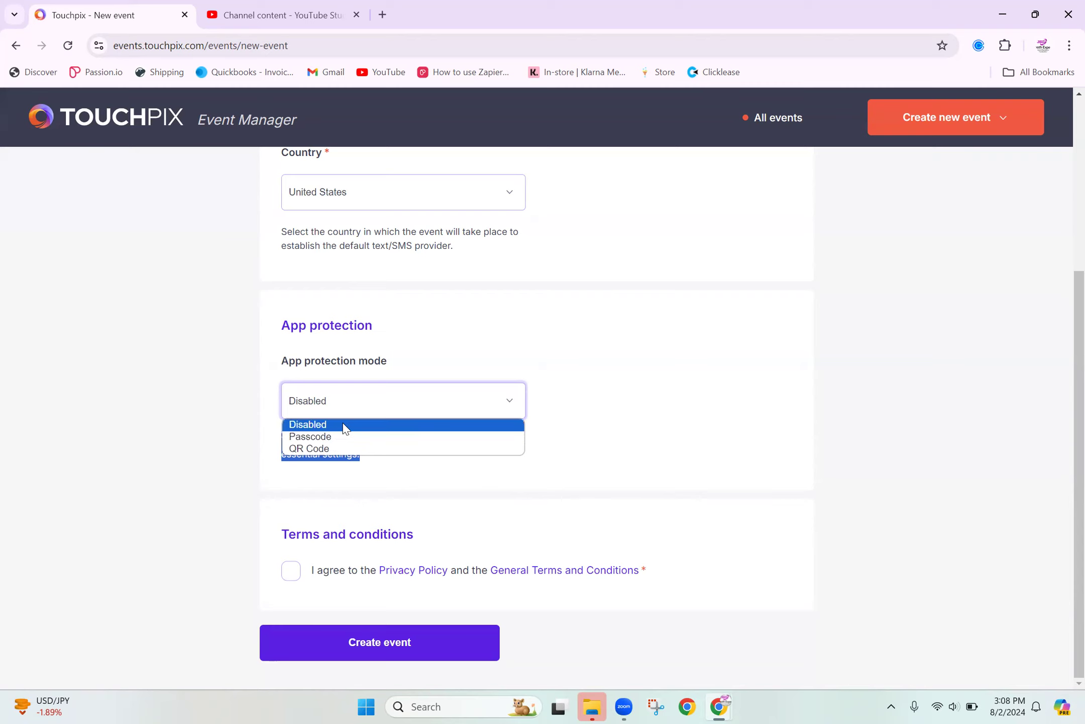
{"action": "left_click", "coordinate": [343, 425]}
{"action": "left_click", "coordinate": [535, 347]}
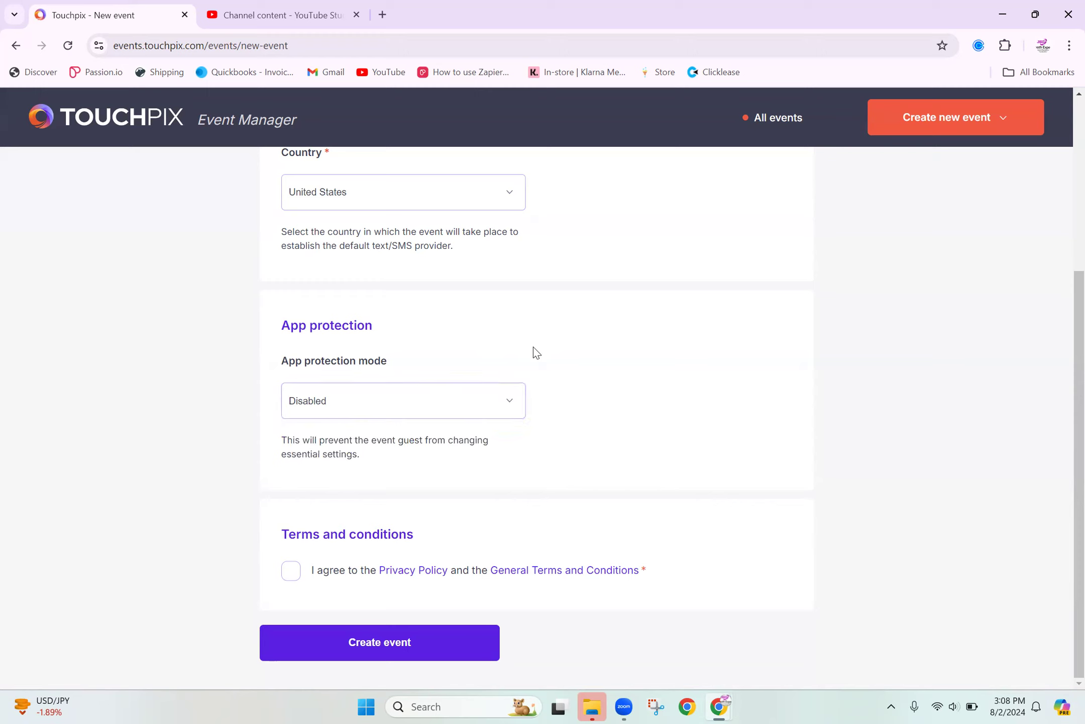
Step: Agree to the Privacy Policy and General Terms and Conditions, and create the event
{"action": "left_click", "coordinate": [291, 571]}
{"action": "key", "text": "Return"}
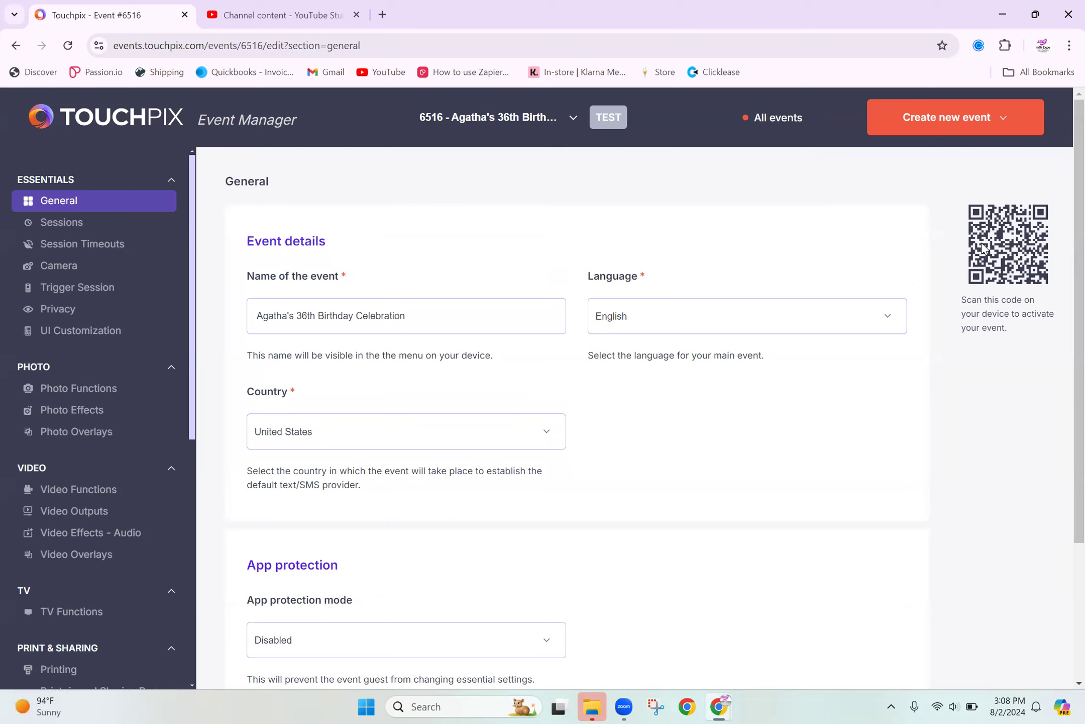
Step: In the event's Sessions settings, set both the video countdown and the photo countdown to 3 s
{"action": "scroll", "coordinate": [576, 401], "scroll_direction": "down", "scroll_amount": 3}
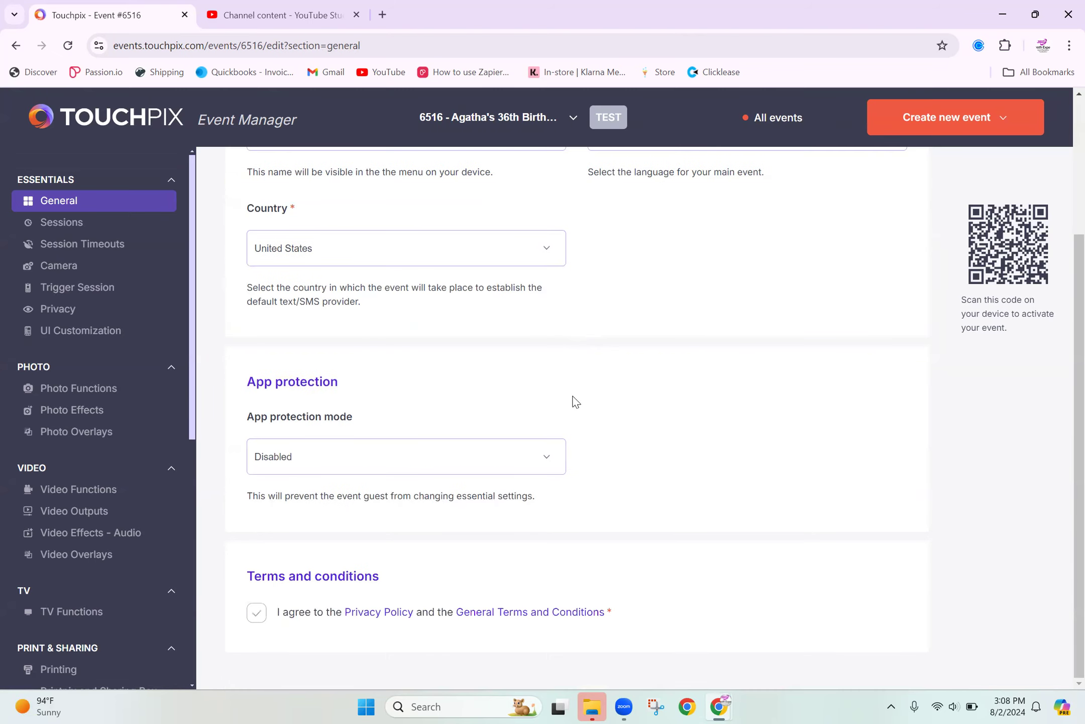
{"action": "scroll", "coordinate": [89, 226], "scroll_direction": "down", "scroll_amount": 1}
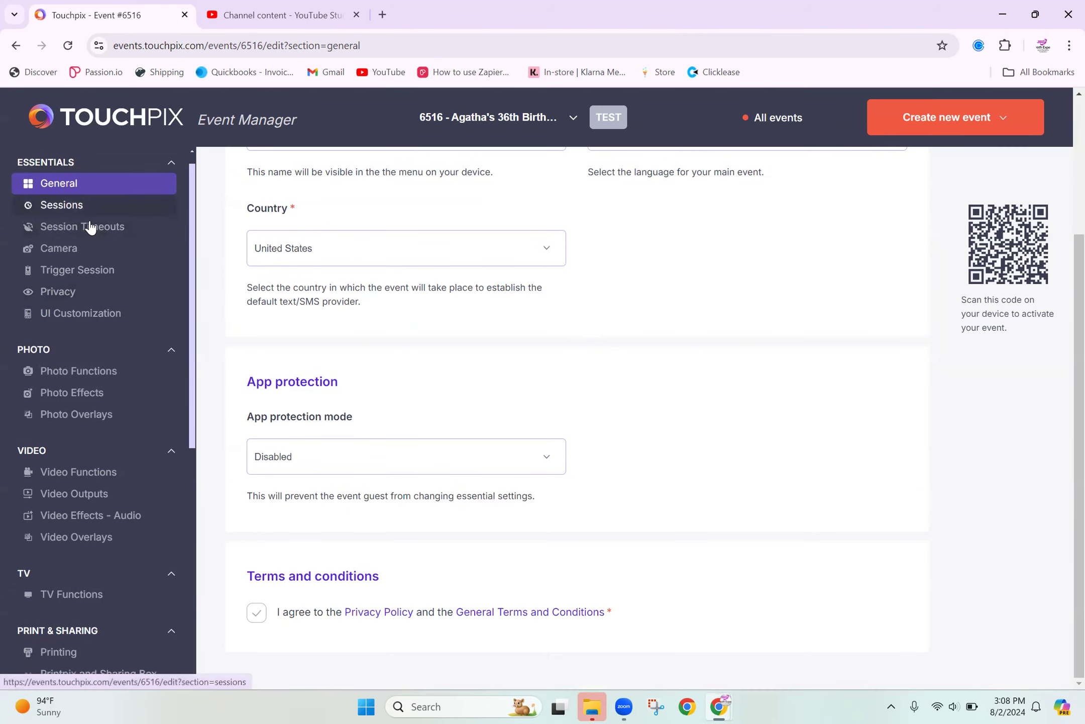
{"action": "scroll", "coordinate": [90, 226], "scroll_direction": "down", "scroll_amount": 1}
{"action": "scroll", "coordinate": [89, 226], "scroll_direction": "up", "scroll_amount": 1}
{"action": "scroll", "coordinate": [89, 226], "scroll_direction": "down", "scroll_amount": 1}
{"action": "scroll", "coordinate": [89, 226], "scroll_direction": "up", "scroll_amount": 2}
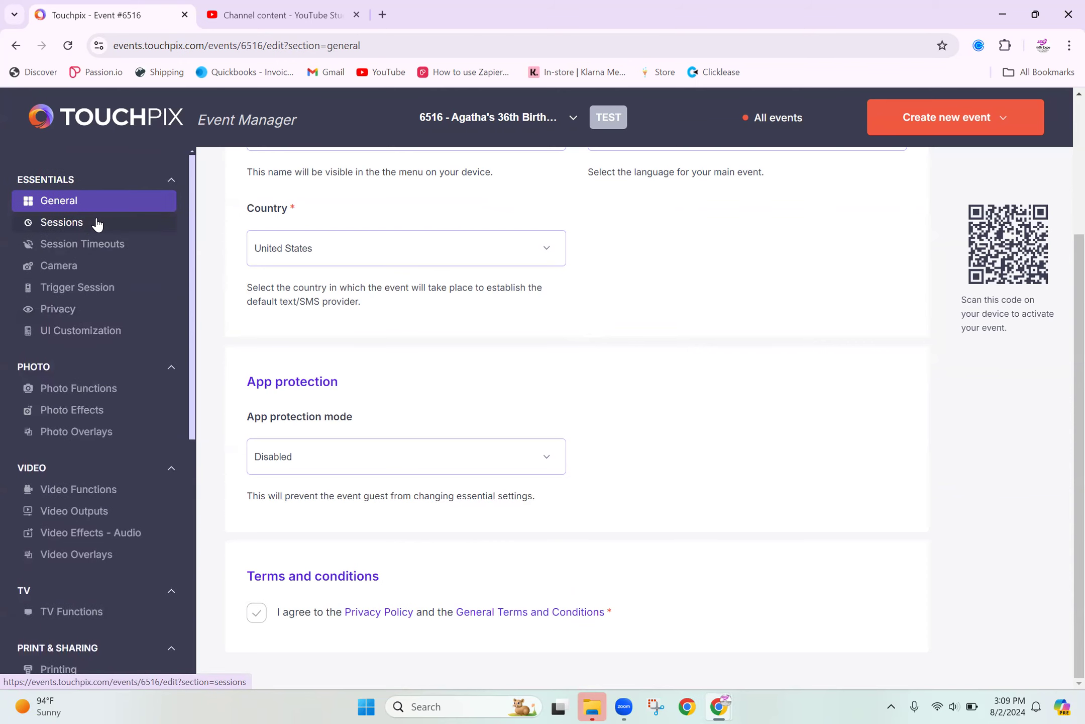
{"action": "left_click", "coordinate": [97, 224]}
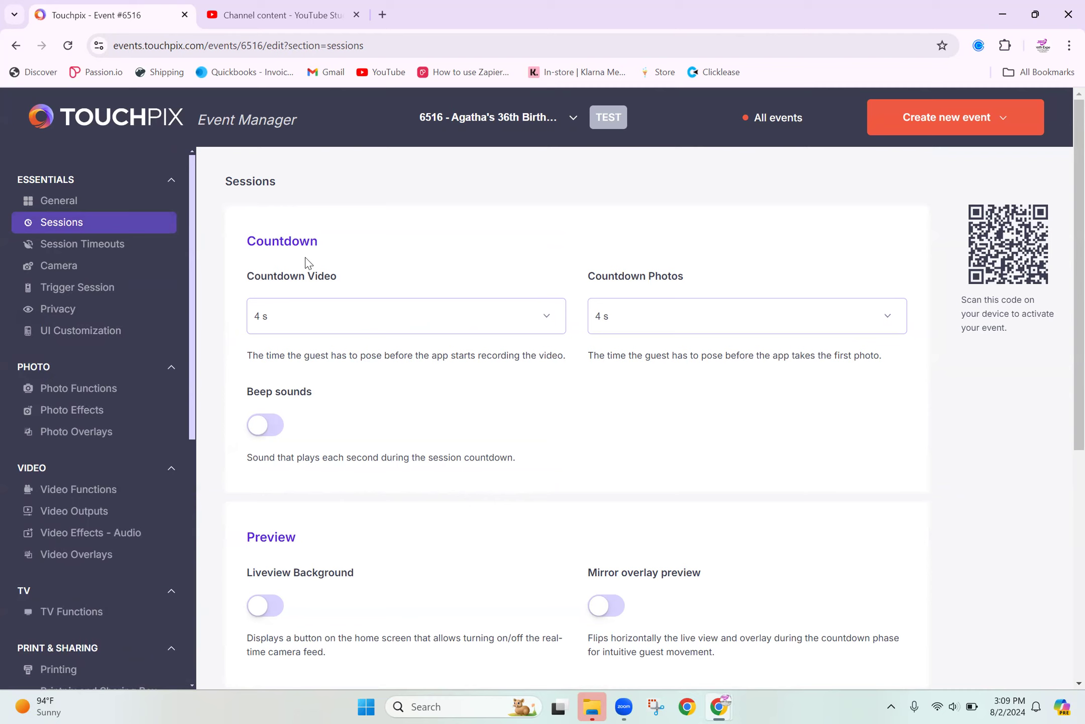
{"action": "left_click", "coordinate": [545, 317]}
{"action": "left_click", "coordinate": [408, 376]}
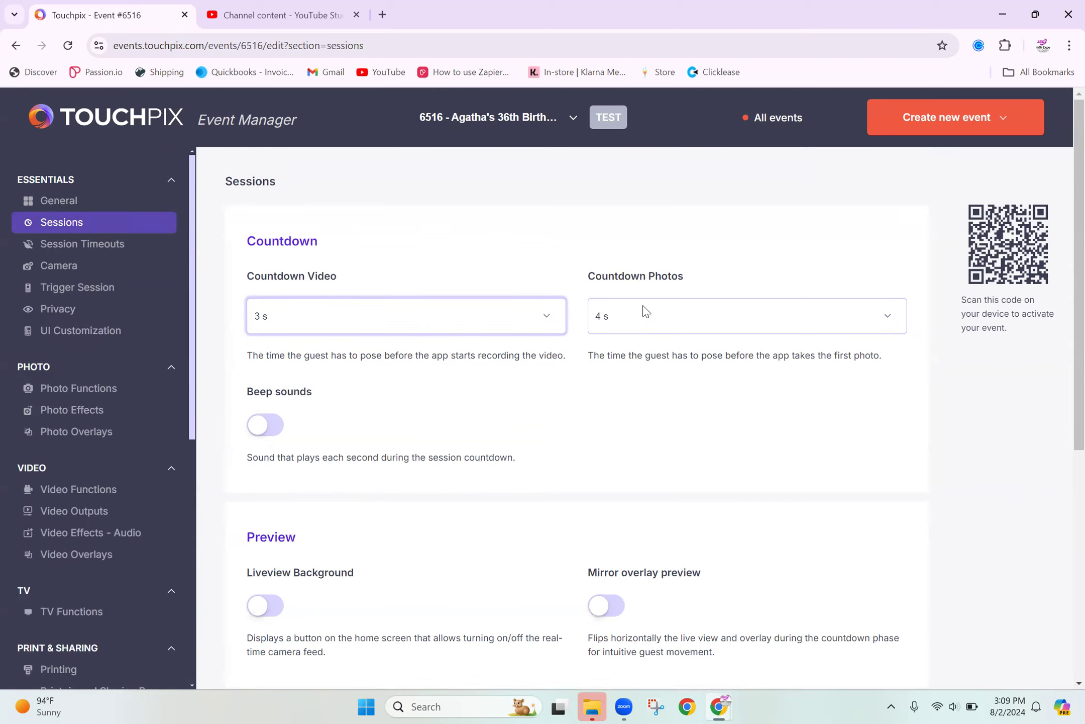
{"action": "left_click", "coordinate": [732, 317]}
{"action": "left_click", "coordinate": [635, 376]}
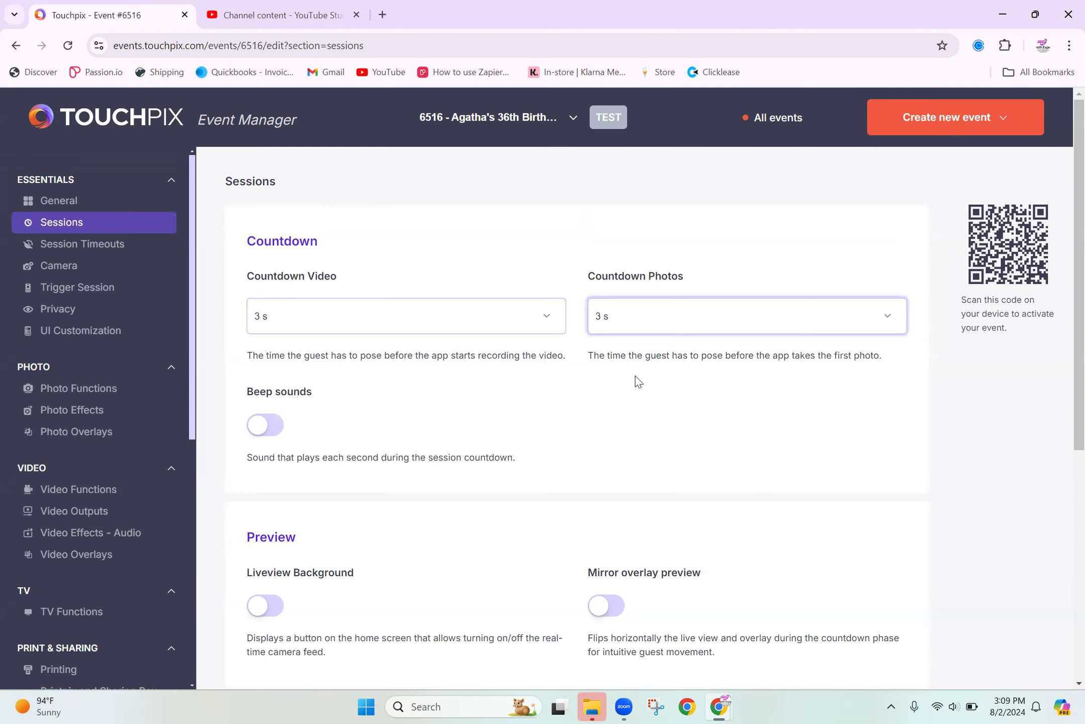
{"action": "left_click", "coordinate": [280, 320]}
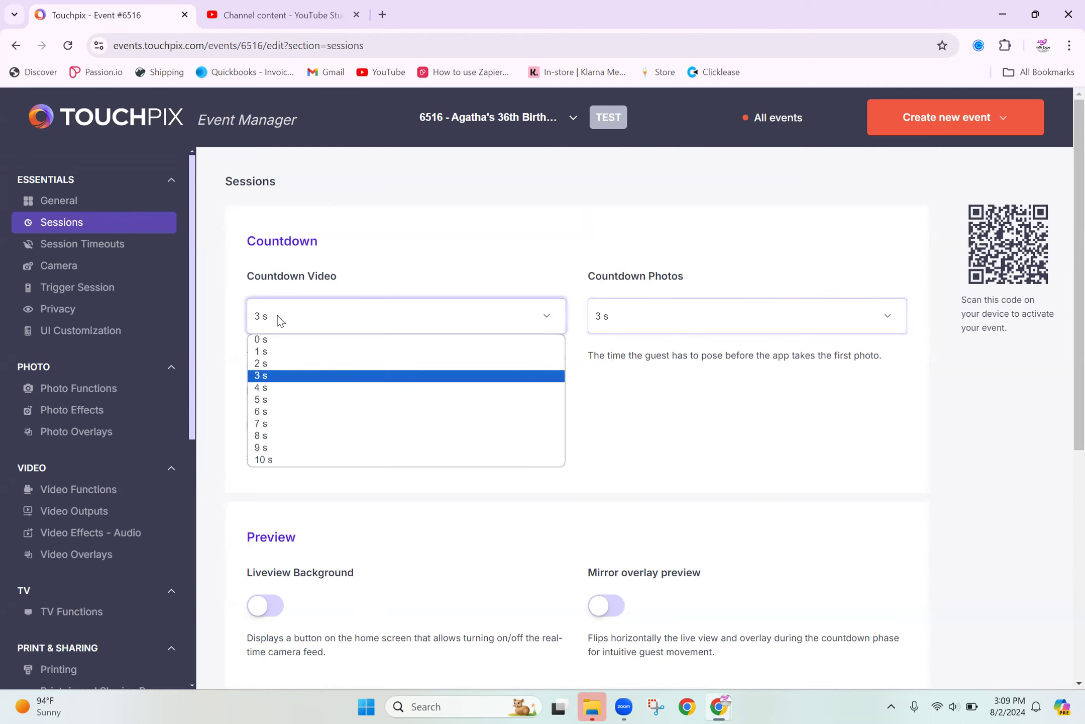
{"action": "left_click", "coordinate": [529, 244]}
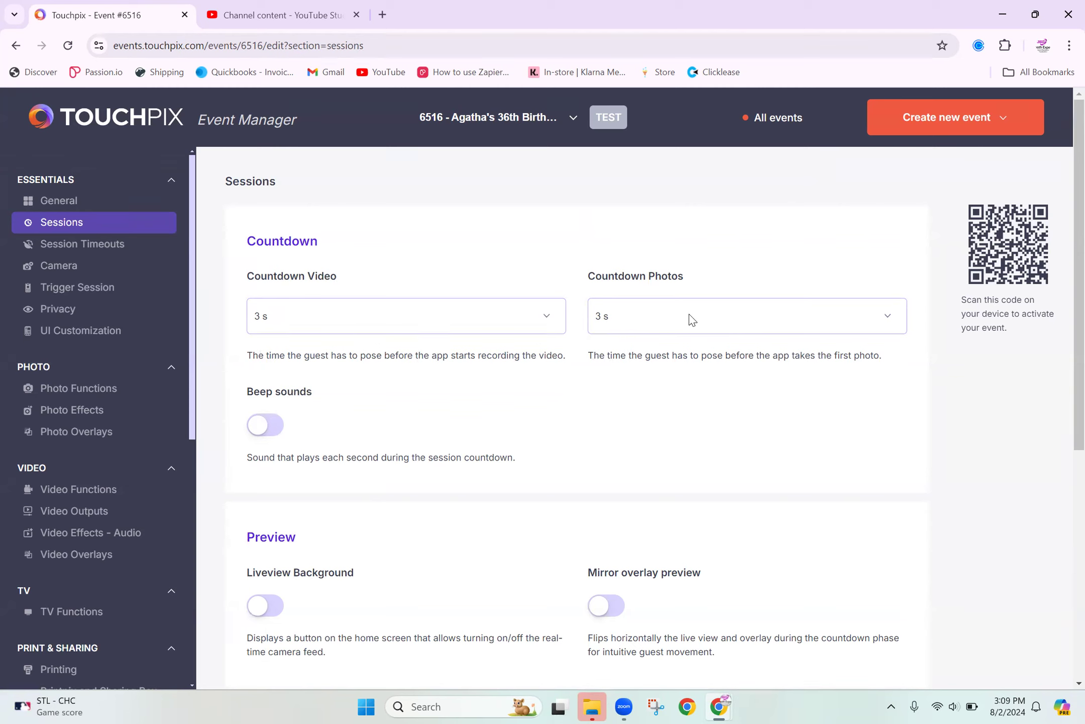
Step: Try switching the beep sounds and the Liveview Background on and back off
{"action": "left_click", "coordinate": [262, 430]}
{"action": "left_click", "coordinate": [262, 427]}
{"action": "scroll", "coordinate": [420, 432], "scroll_direction": "down", "scroll_amount": 3}
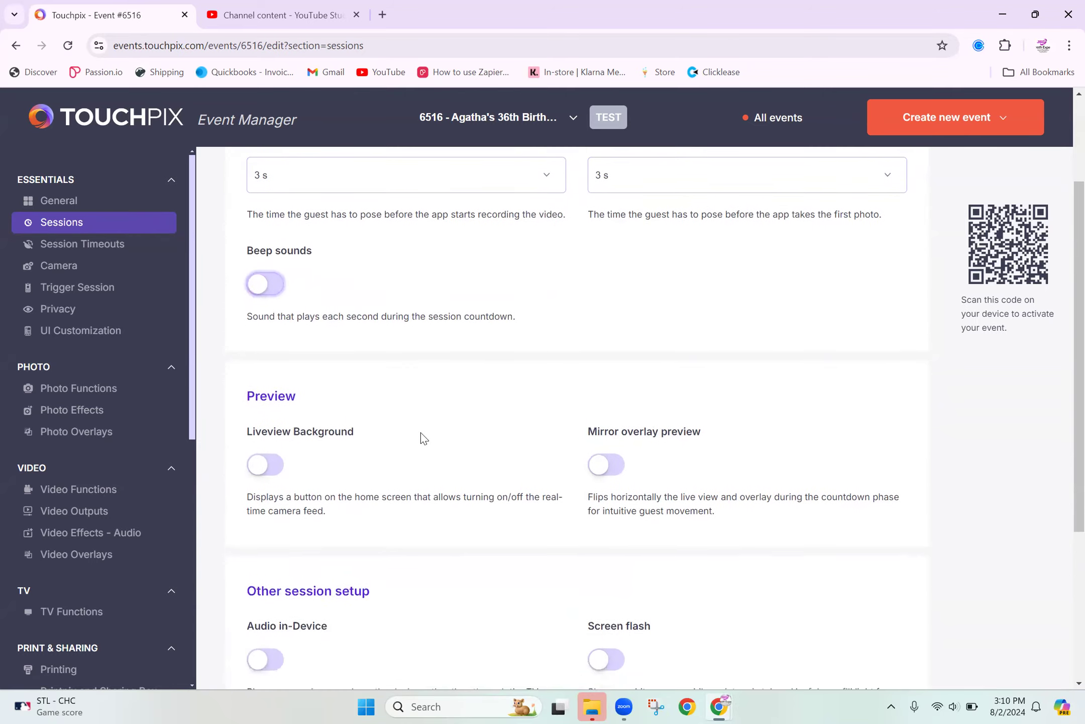
{"action": "scroll", "coordinate": [420, 433], "scroll_direction": "down", "scroll_amount": 1}
{"action": "scroll", "coordinate": [421, 438], "scroll_direction": "down", "scroll_amount": 2}
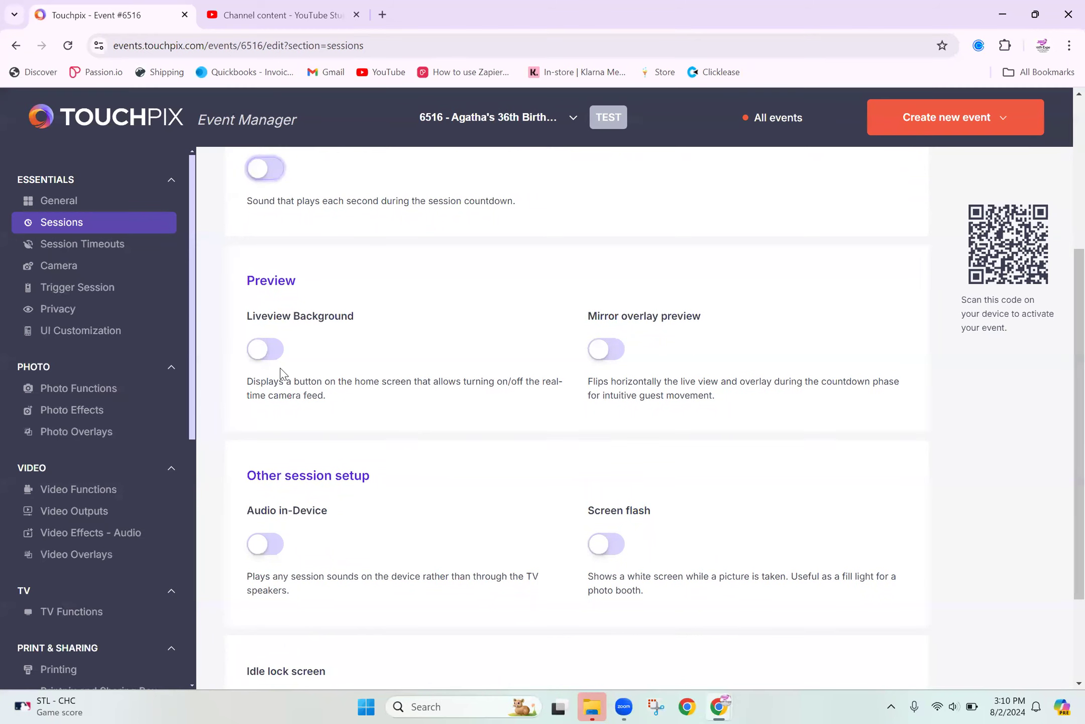
{"action": "left_click", "coordinate": [259, 349]}
{"action": "left_click", "coordinate": [260, 349]}
Step: Enable Mirror overlay preview and Screen flash for the event's sessions
{"action": "left_click", "coordinate": [611, 353]}
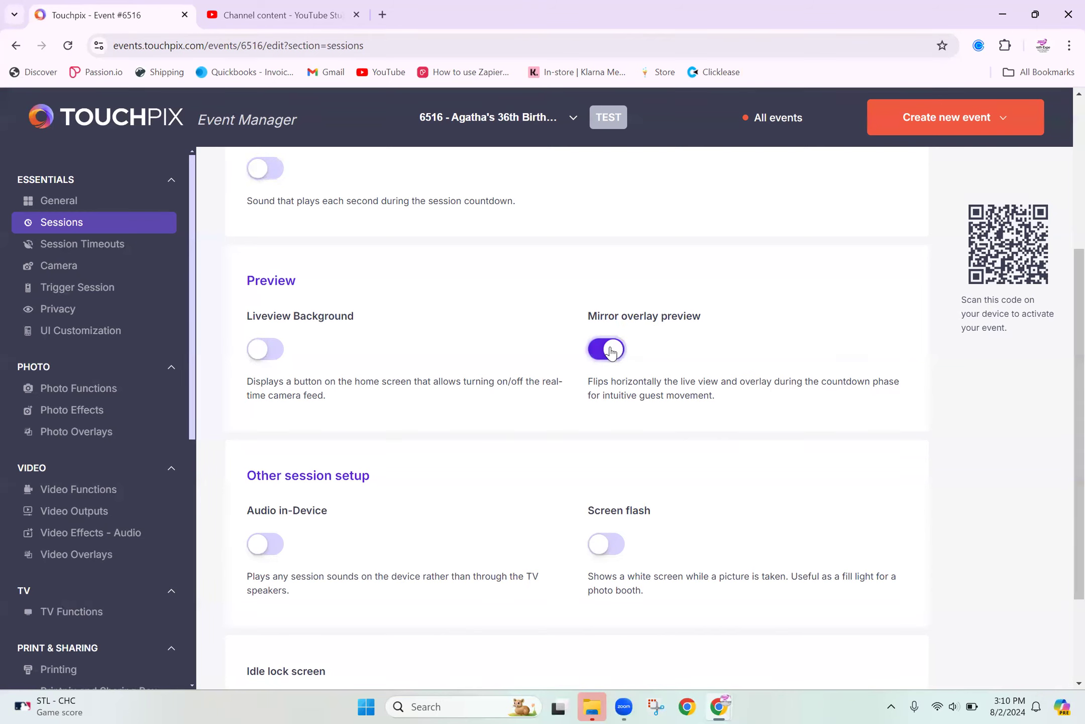
{"action": "scroll", "coordinate": [383, 345], "scroll_direction": "down", "scroll_amount": 2}
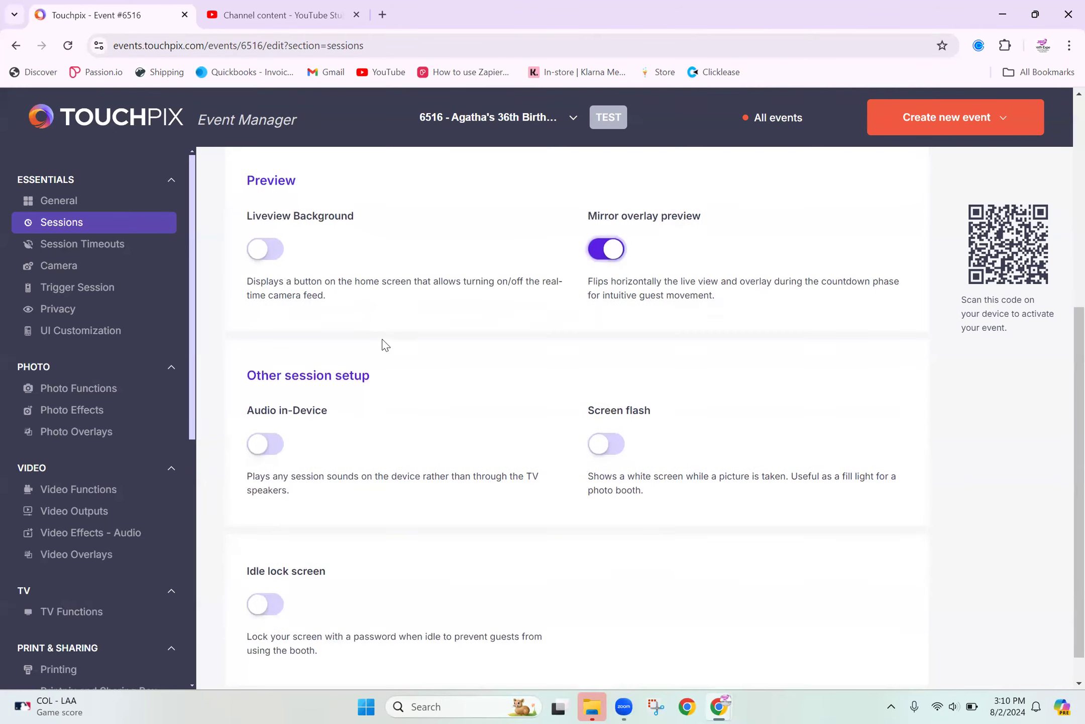
{"action": "scroll", "coordinate": [383, 345], "scroll_direction": "down", "scroll_amount": 1}
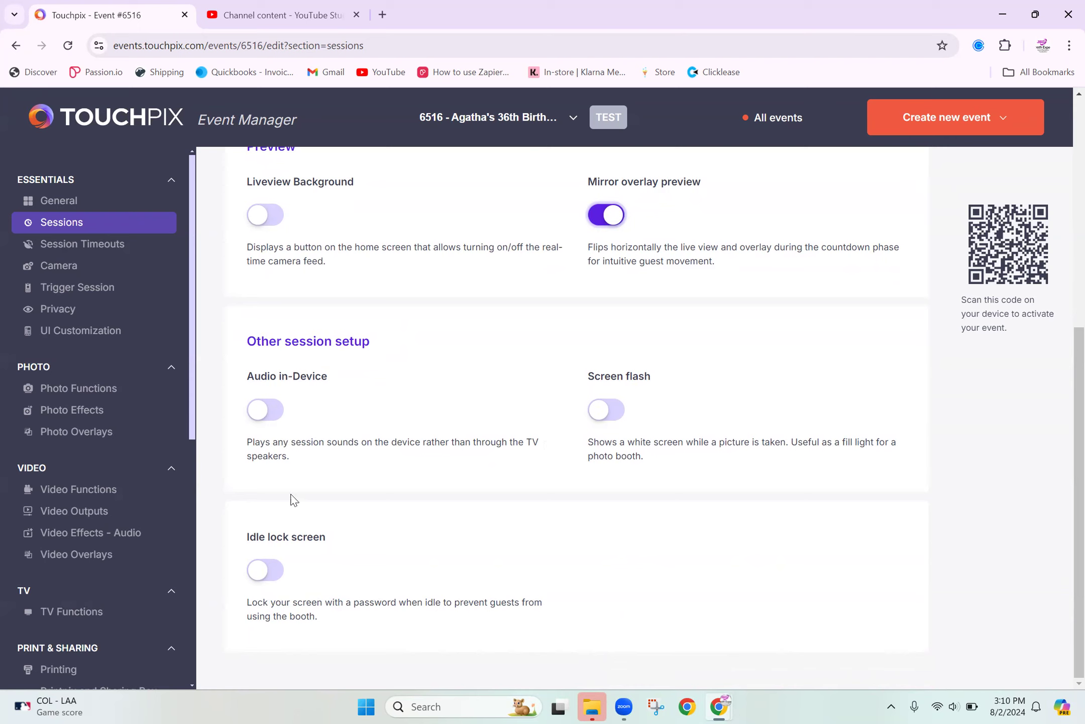
{"action": "left_click", "coordinate": [607, 412]}
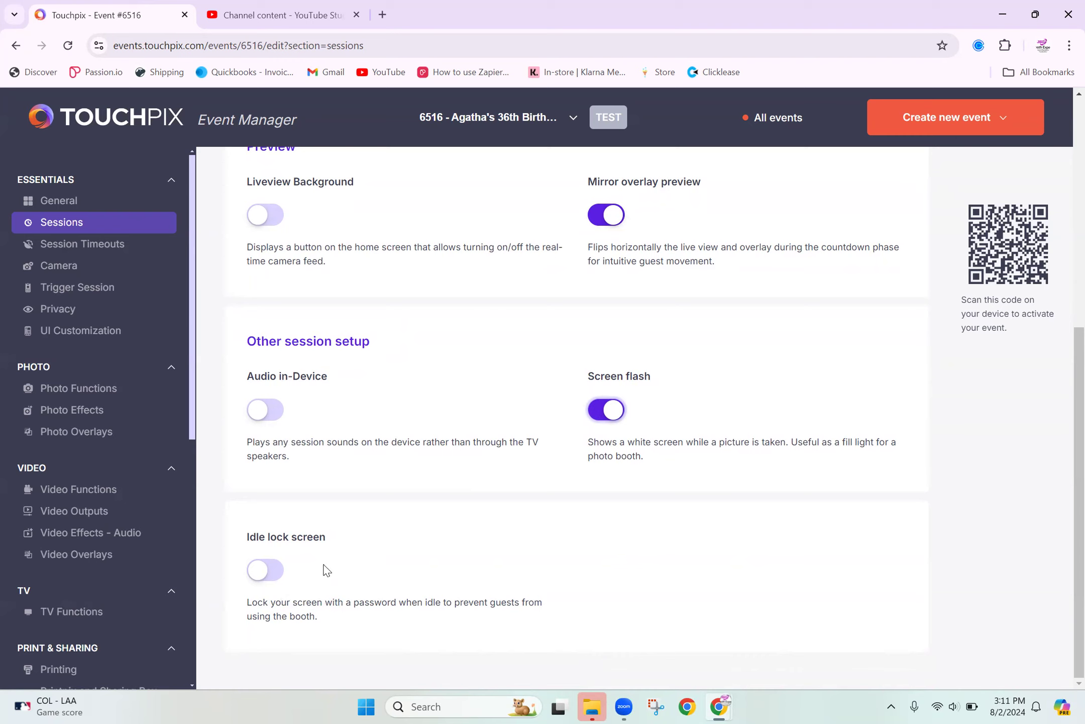
Step: In the event's Session Timeouts settings, set the Editing timeout to 0 s
{"action": "left_click", "coordinate": [138, 246]}
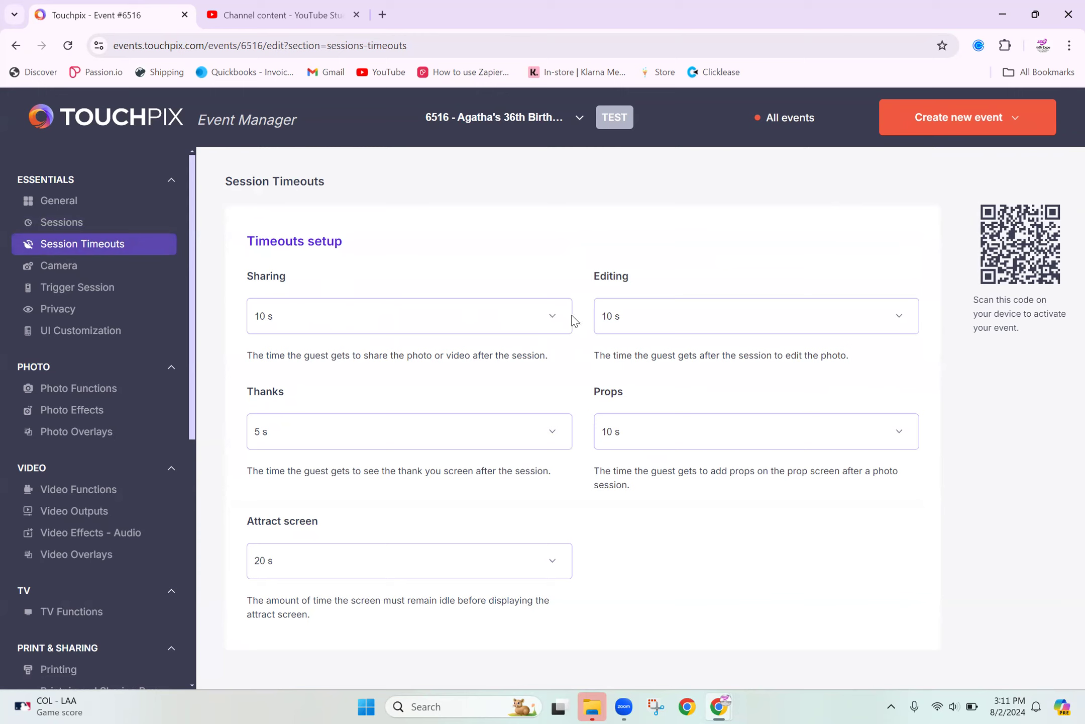
{"action": "left_click", "coordinate": [702, 321]}
{"action": "left_click", "coordinate": [702, 321]}
{"action": "left_click", "coordinate": [702, 319]}
{"action": "left_click", "coordinate": [657, 340]}
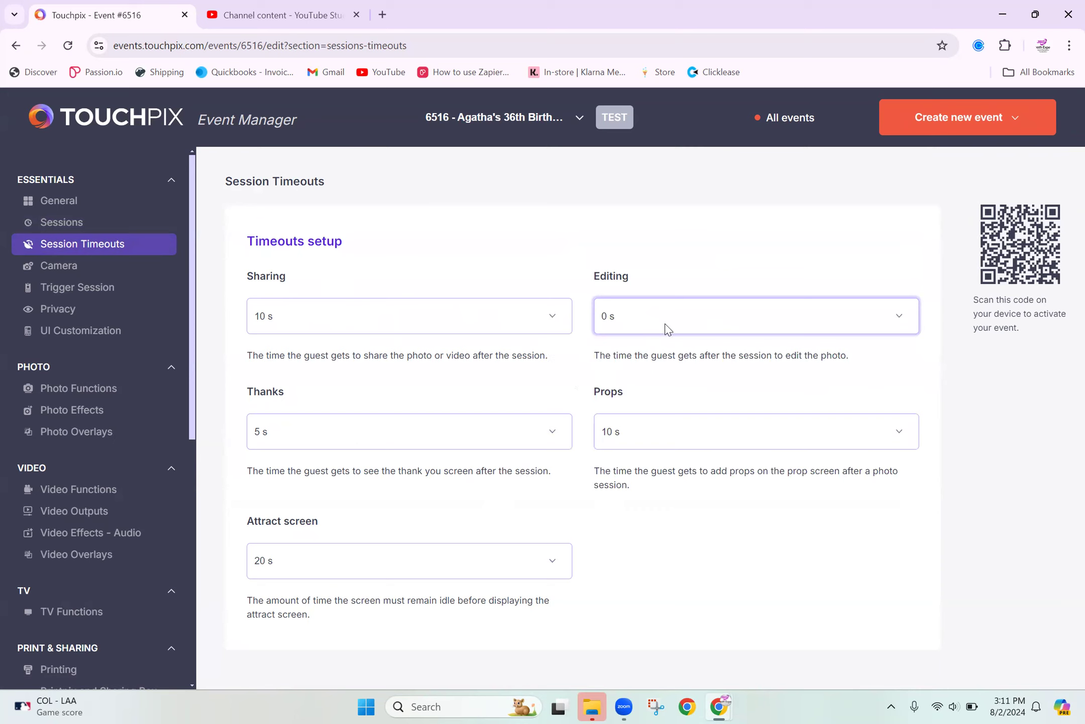
Step: In the Session Timeouts settings, set the Props timeout to 0 s and the Thanks timeout to 4 s
{"action": "left_click", "coordinate": [658, 433]}
{"action": "left_click", "coordinate": [654, 184]}
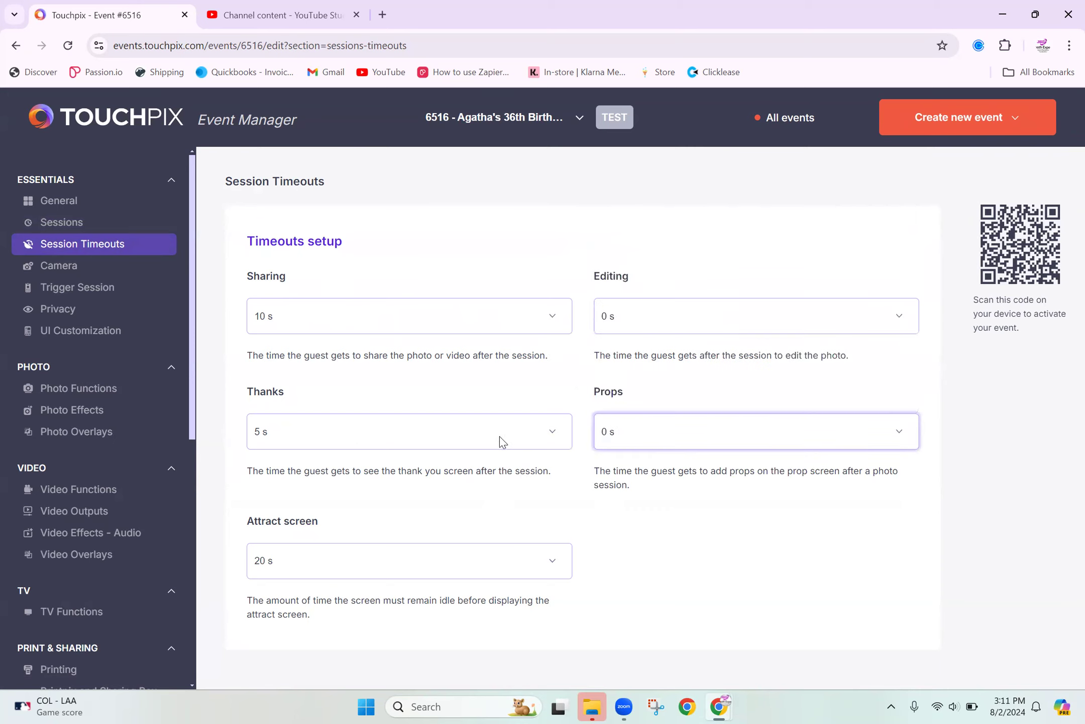
{"action": "left_click", "coordinate": [548, 435]}
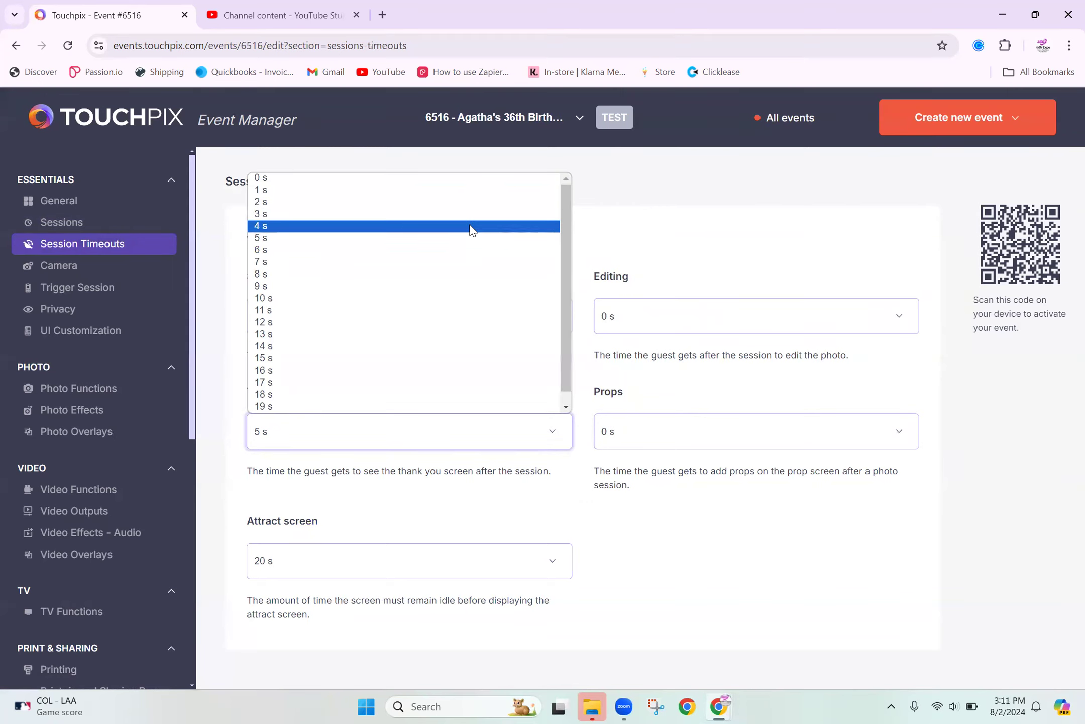
{"action": "left_click", "coordinate": [470, 226]}
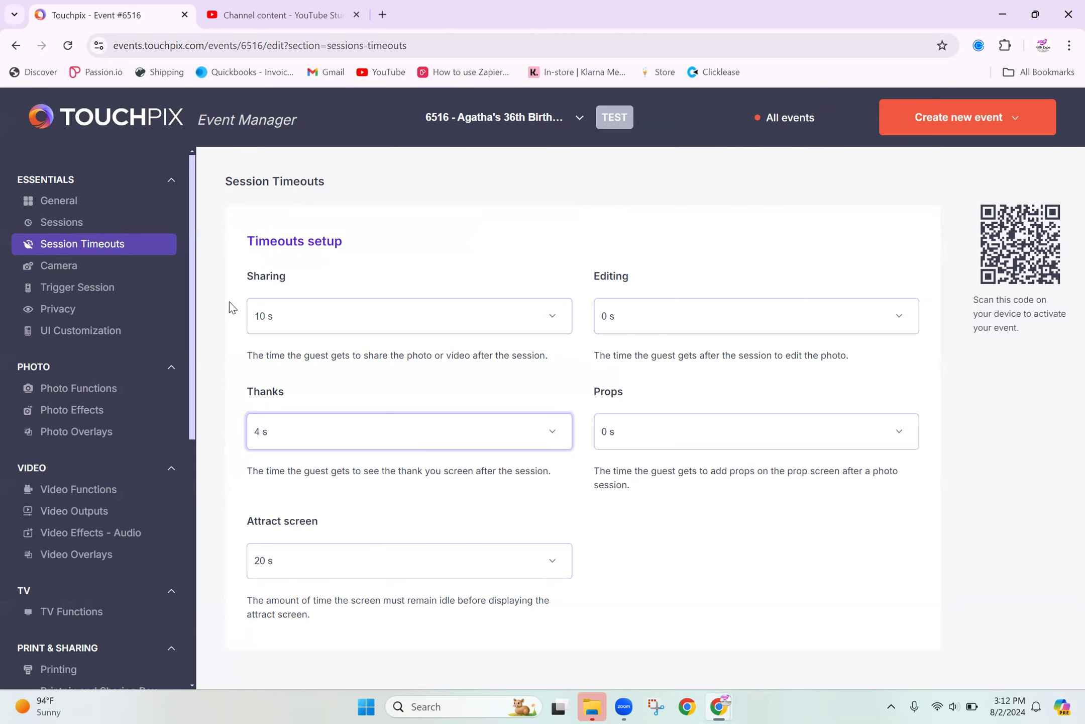
Step: Open the event's Camera settings and look through the available default camera options
{"action": "left_click", "coordinate": [134, 269]}
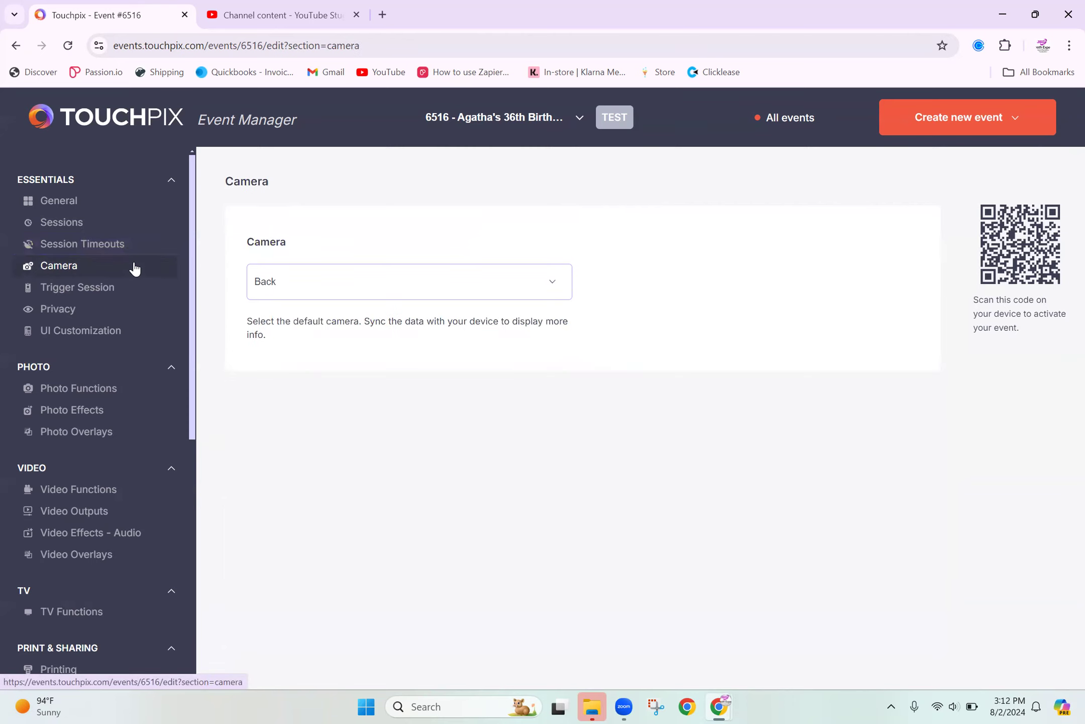
{"action": "left_click", "coordinate": [316, 283]}
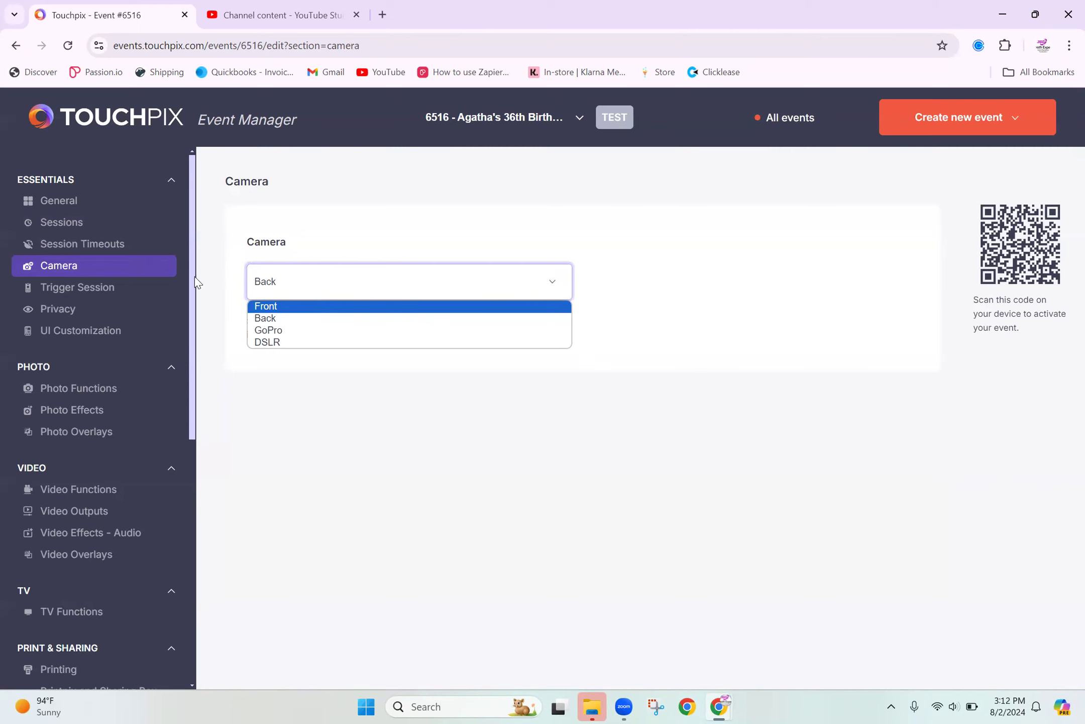
{"action": "left_click", "coordinate": [133, 288]}
Step: In the event's Trigger Session settings, set the 360 start offset to 1
{"action": "left_click", "coordinate": [133, 288]}
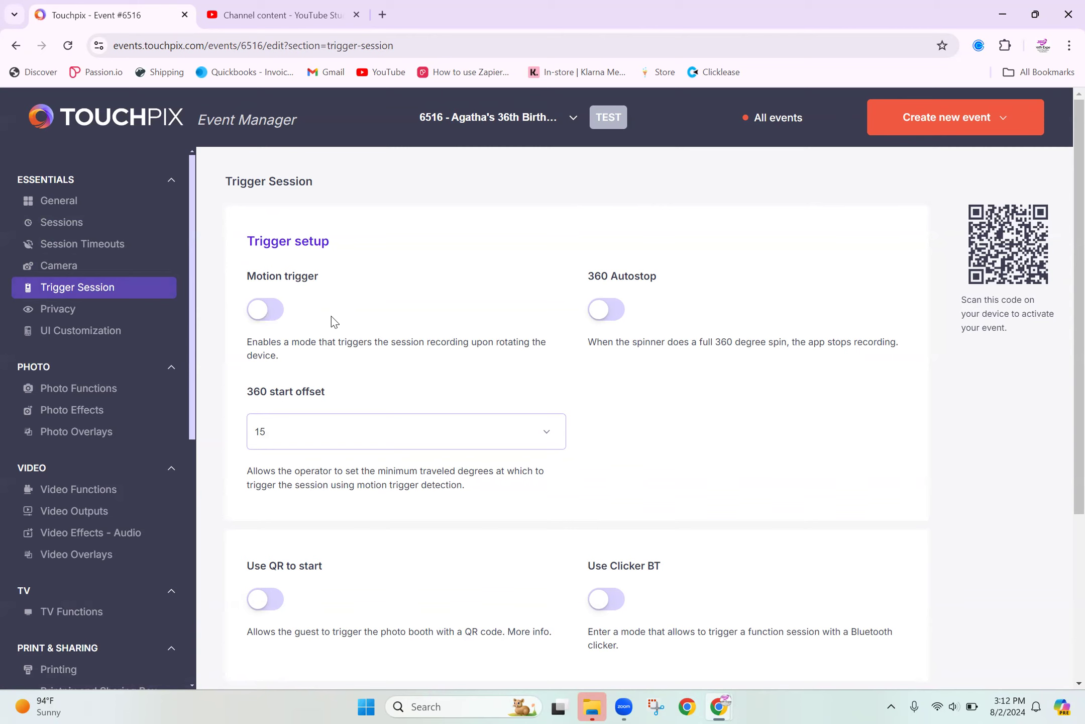
{"action": "scroll", "coordinate": [380, 342], "scroll_direction": "down", "scroll_amount": 1}
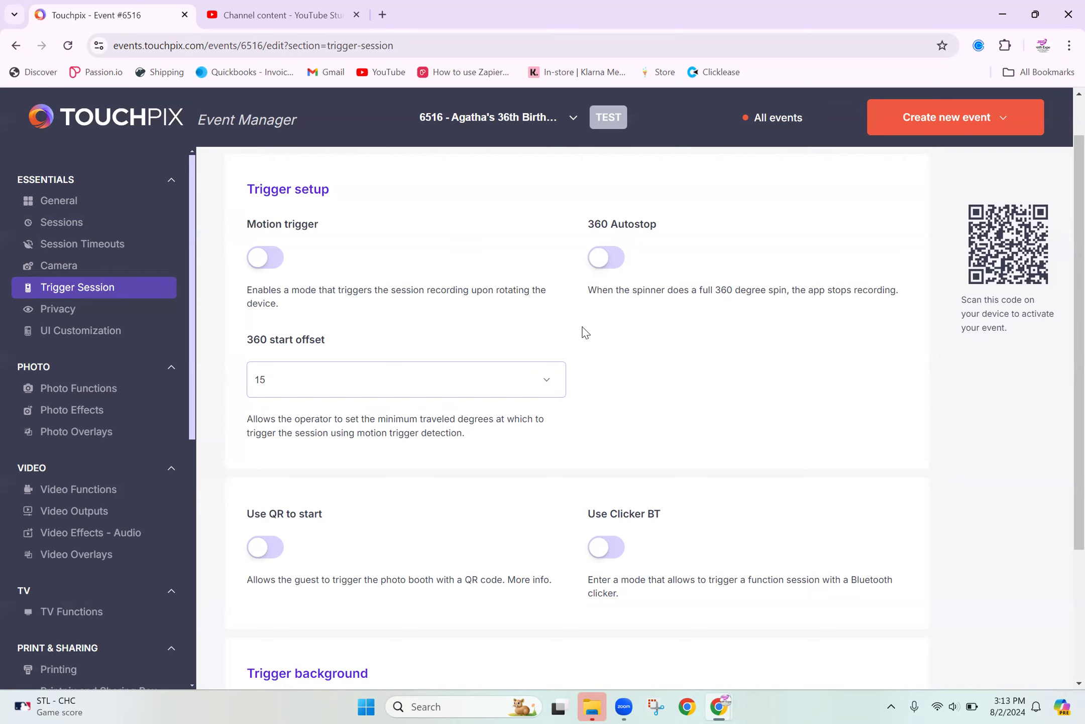
{"action": "scroll", "coordinate": [585, 331], "scroll_direction": "down", "scroll_amount": 1}
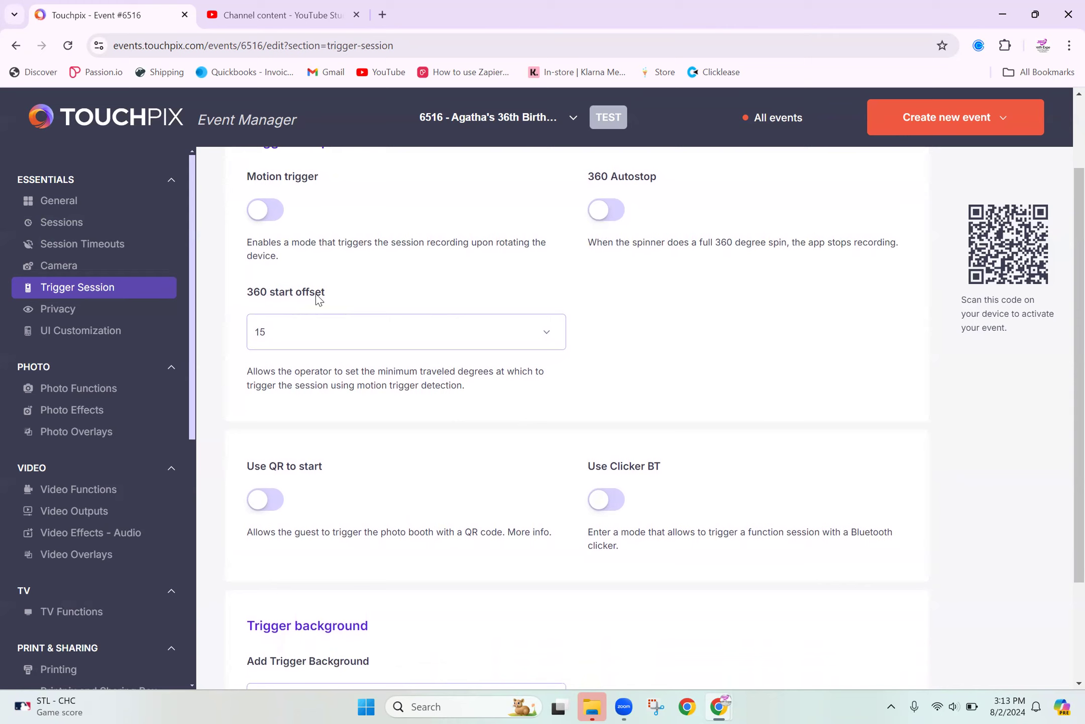
{"action": "left_click", "coordinate": [352, 324]}
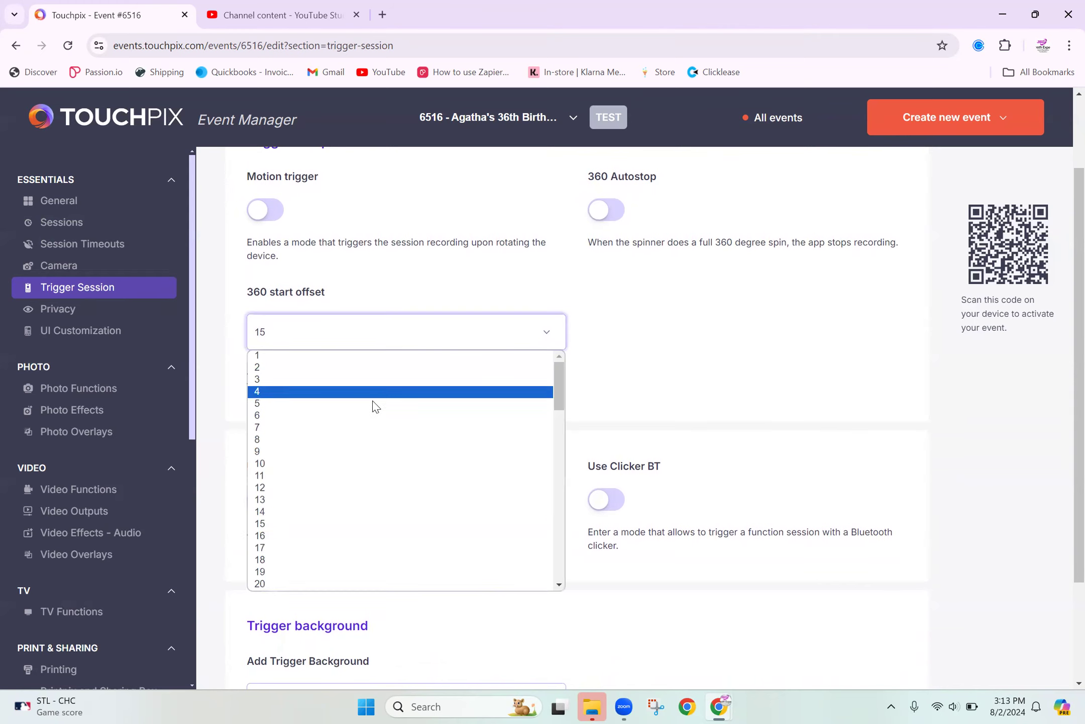
{"action": "left_click", "coordinate": [518, 284]}
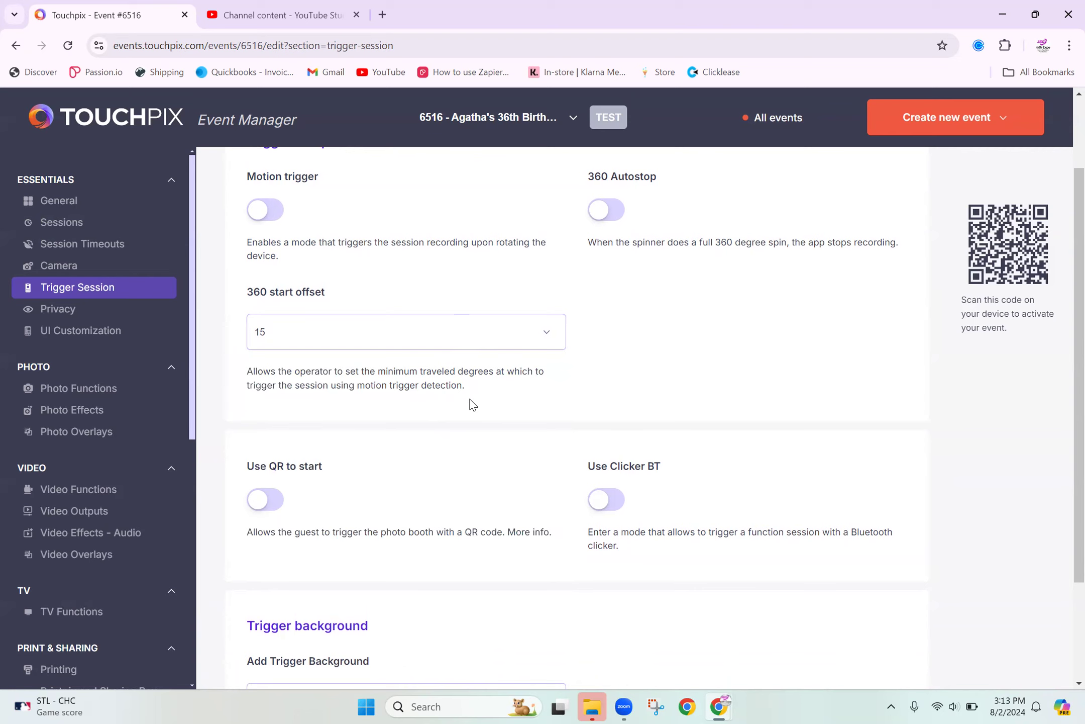
{"action": "scroll", "coordinate": [471, 405], "scroll_direction": "up", "scroll_amount": 2}
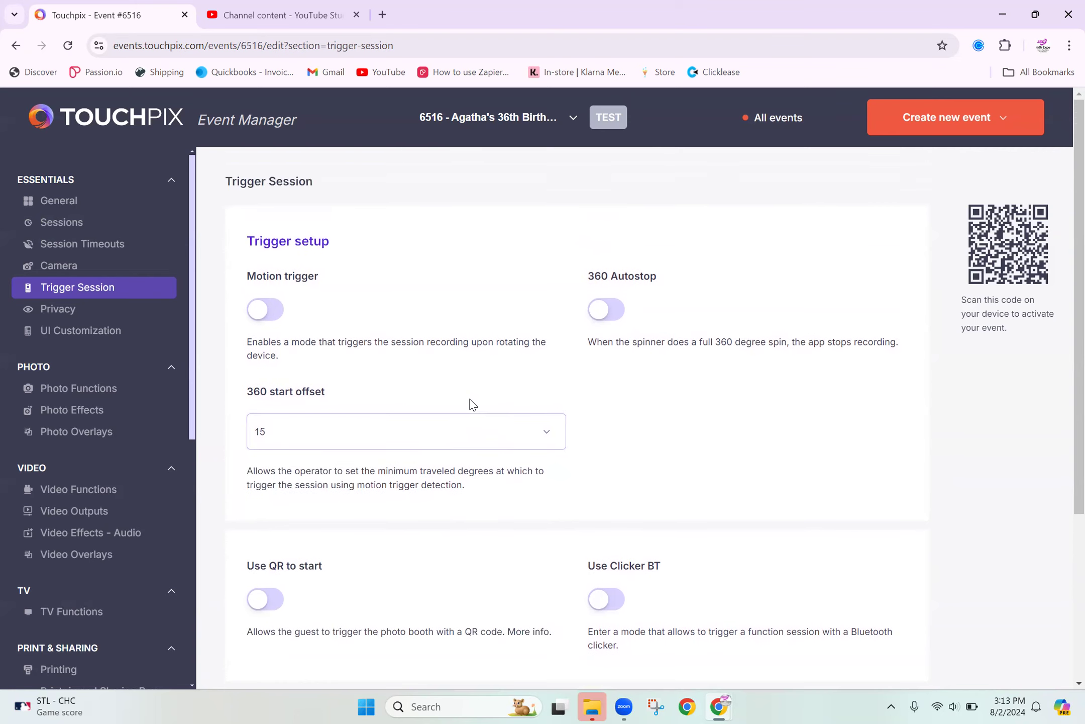
{"action": "left_click", "coordinate": [432, 431]}
{"action": "scroll", "coordinate": [469, 274], "scroll_direction": "down", "scroll_amount": 3}
{"action": "scroll", "coordinate": [454, 183], "scroll_direction": "up", "scroll_amount": 3}
{"action": "left_click", "coordinate": [437, 183]}
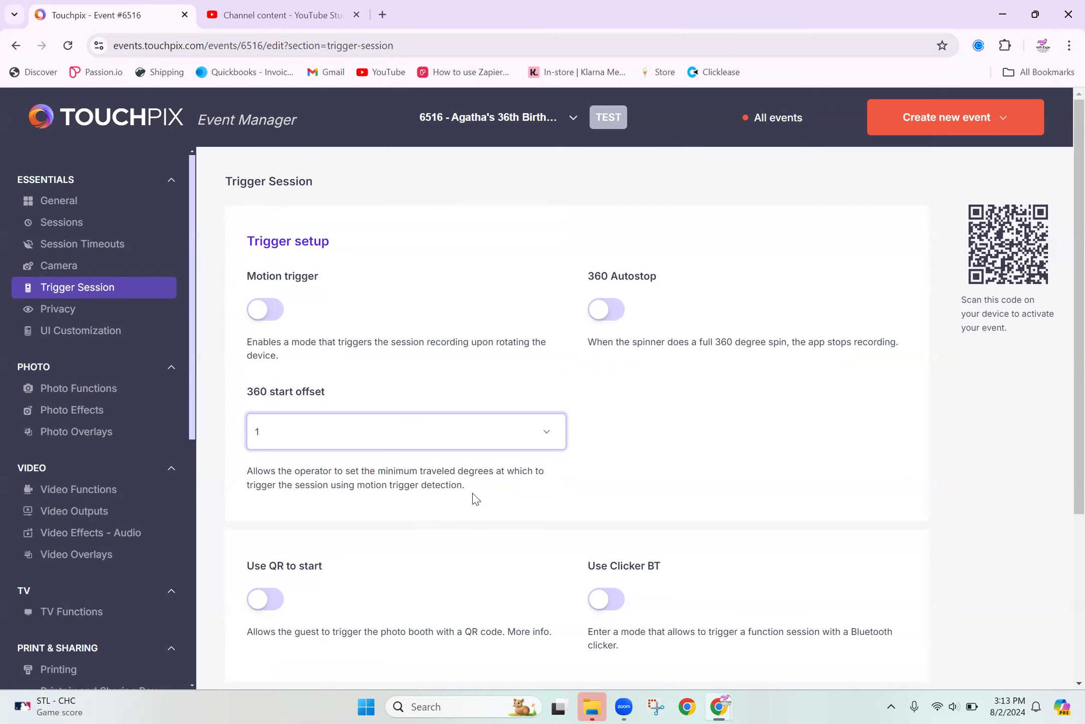
{"action": "left_click", "coordinate": [523, 499]}
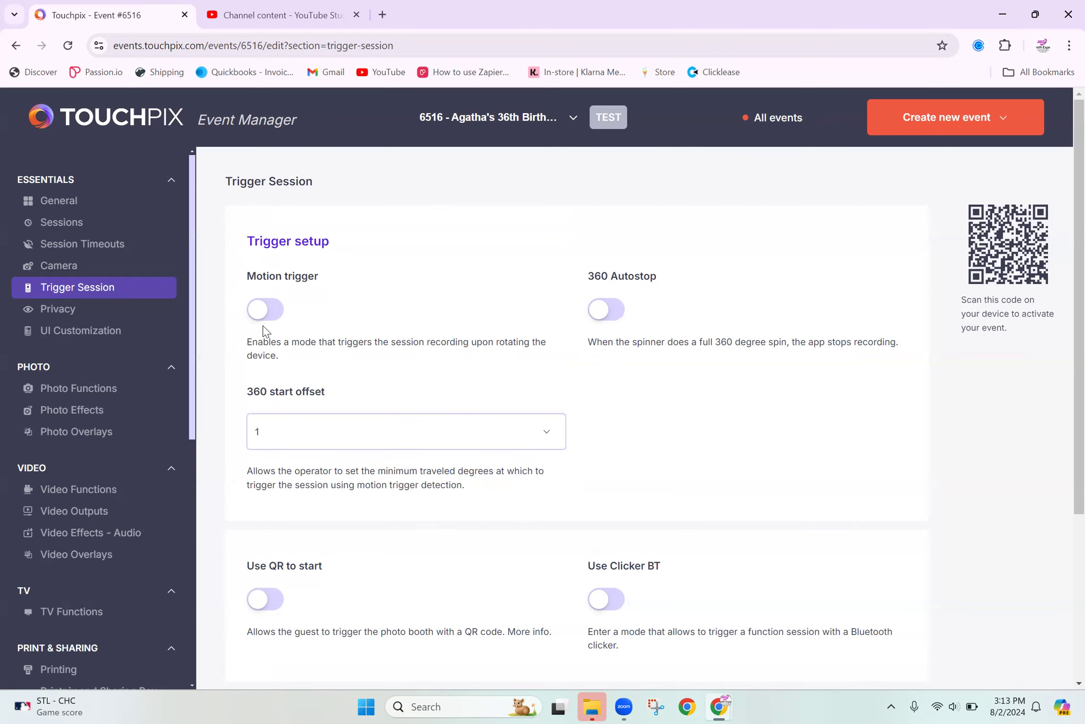
Step: Review the QR and Bluetooth clicker triggers and the upload dialog and file requirements for the Trigger Background
{"action": "scroll", "coordinate": [322, 378], "scroll_direction": "down", "scroll_amount": 3}
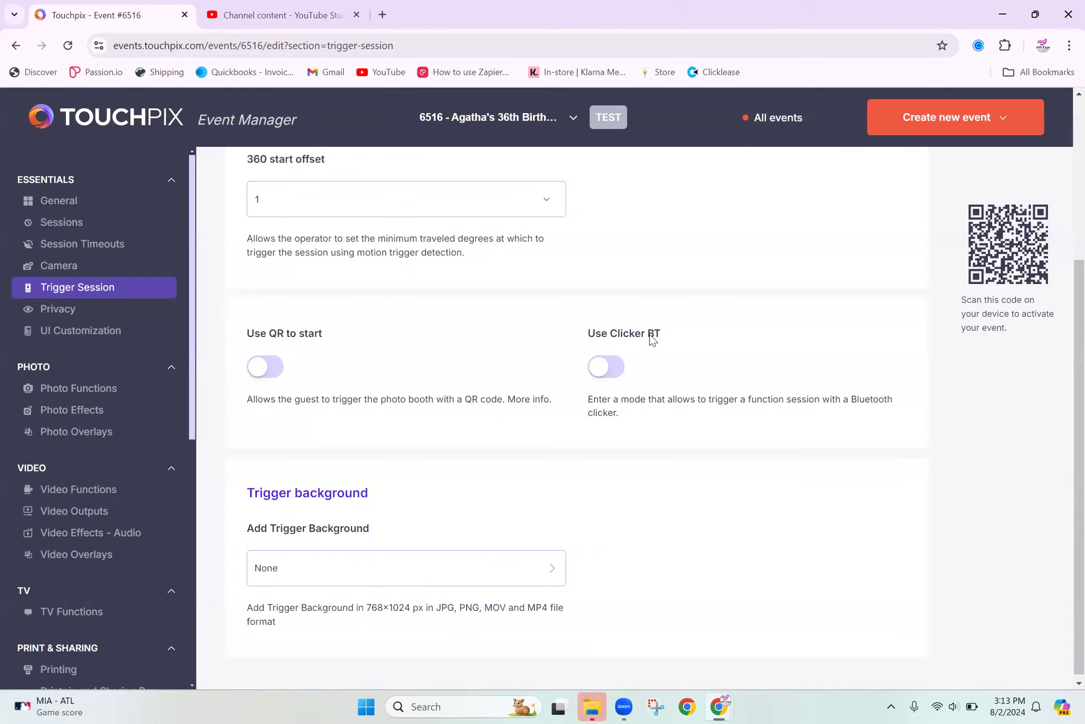
{"action": "scroll", "coordinate": [652, 339], "scroll_direction": "down", "scroll_amount": 1}
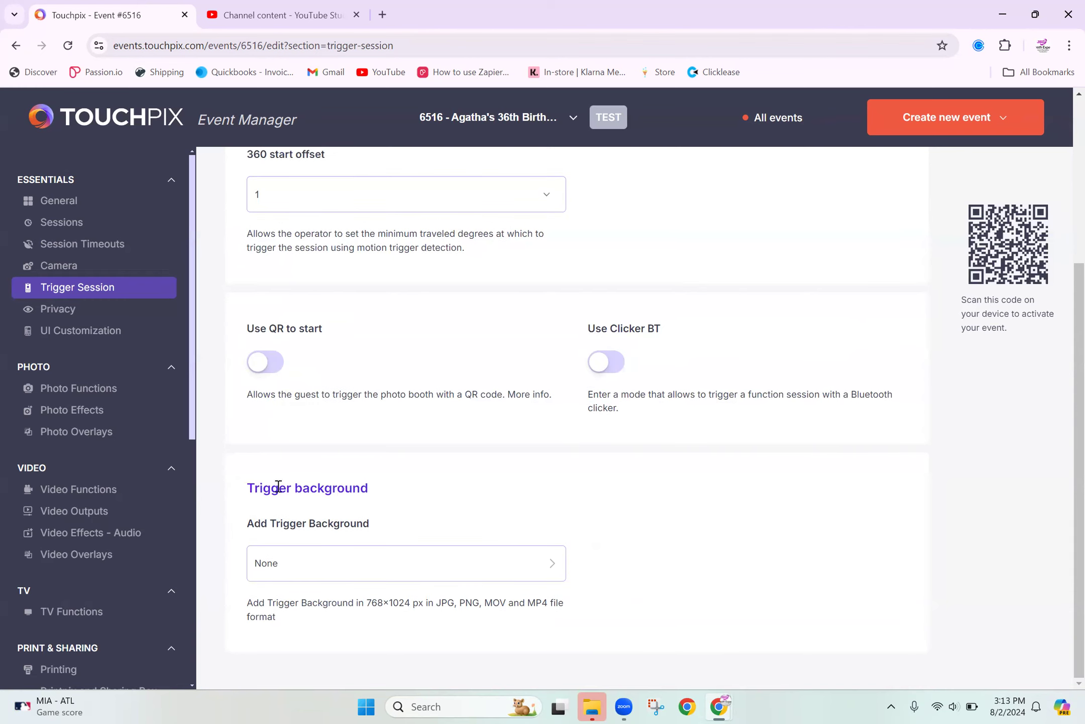
{"action": "left_click", "coordinate": [317, 561]}
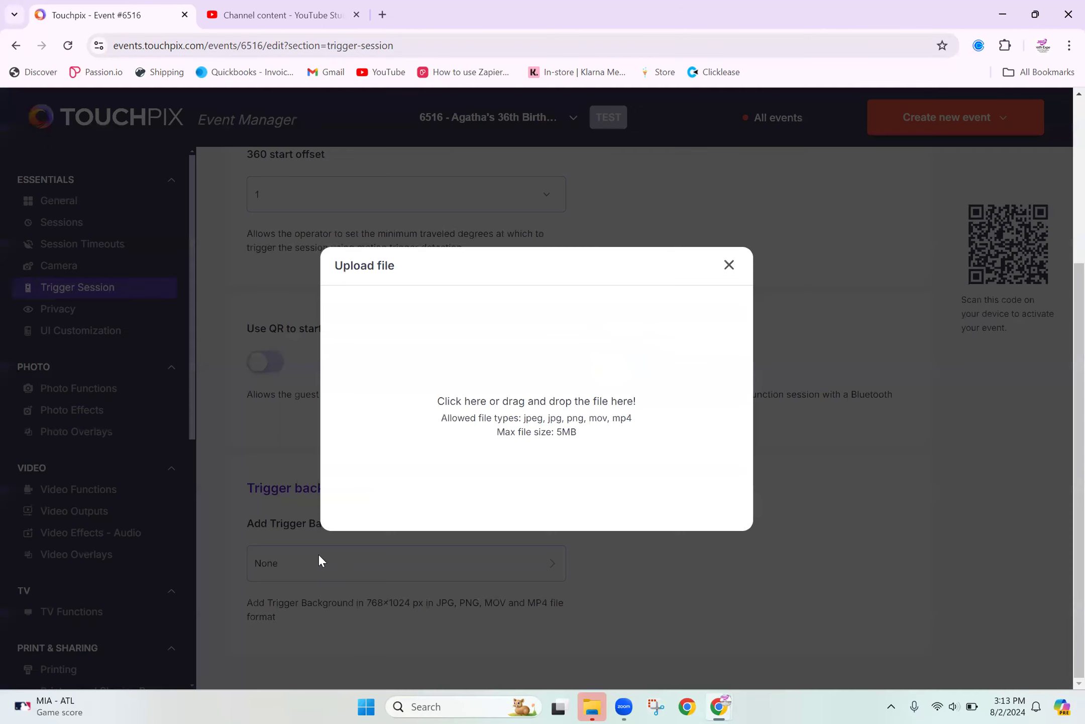
{"action": "left_click", "coordinate": [730, 266]}
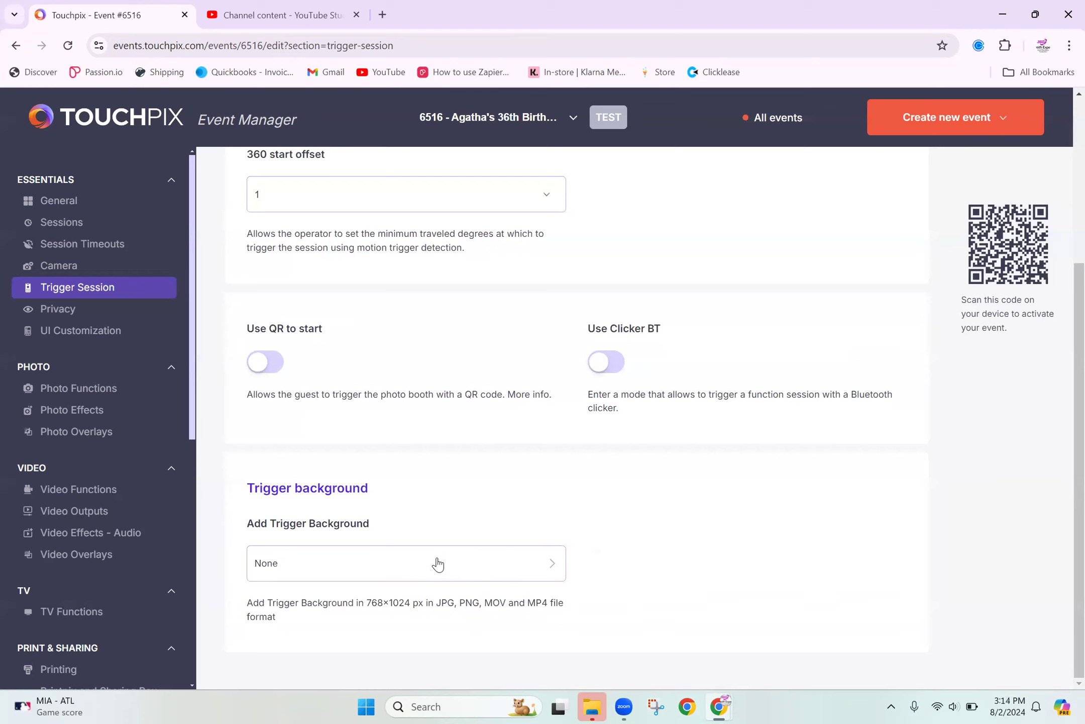
{"action": "left_click", "coordinate": [135, 314]}
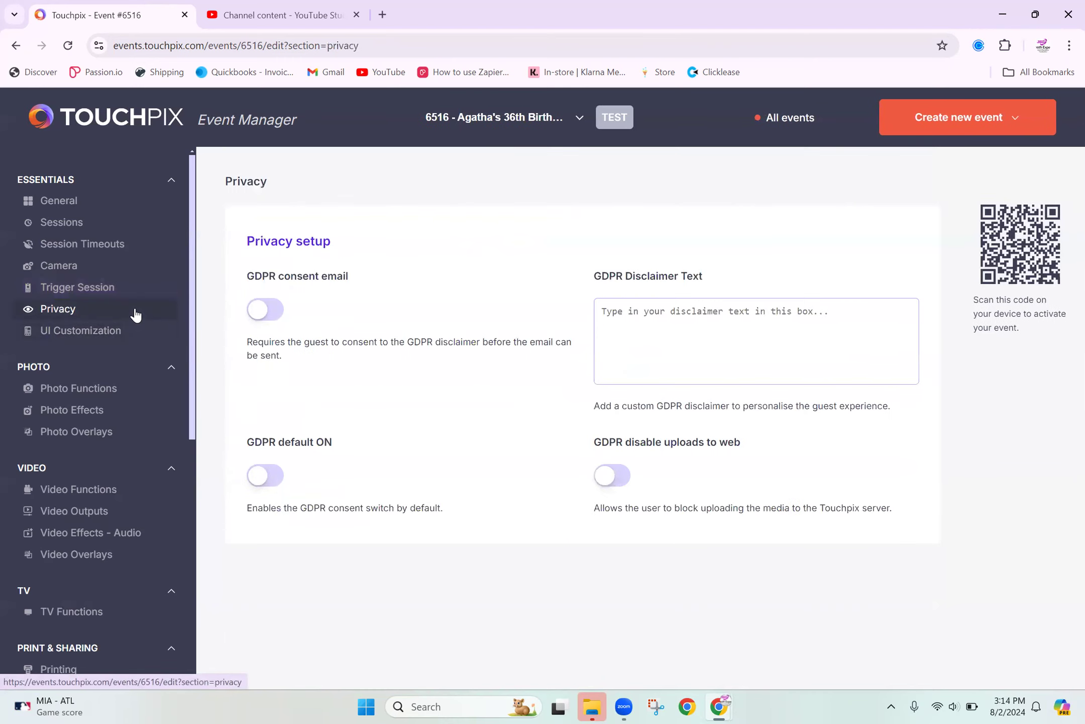
{"action": "left_click", "coordinate": [115, 284]}
{"action": "scroll", "coordinate": [287, 538], "scroll_direction": "down", "scroll_amount": 5}
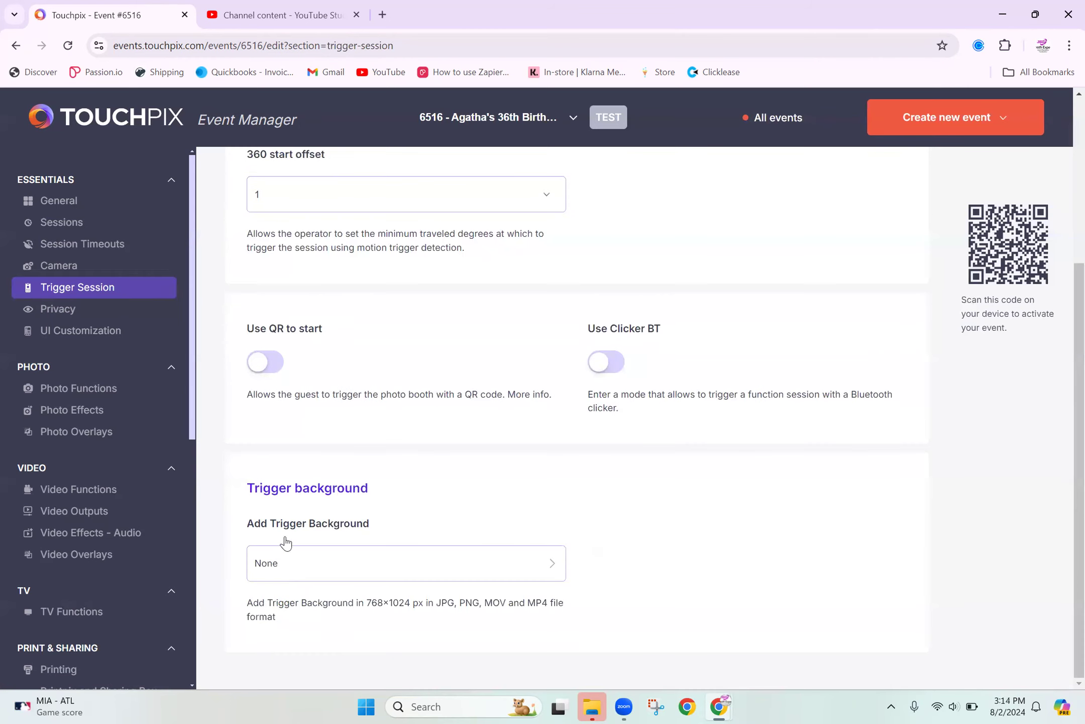
{"action": "left_click_drag", "start_coordinate": [373, 601], "coordinate": [282, 617]}
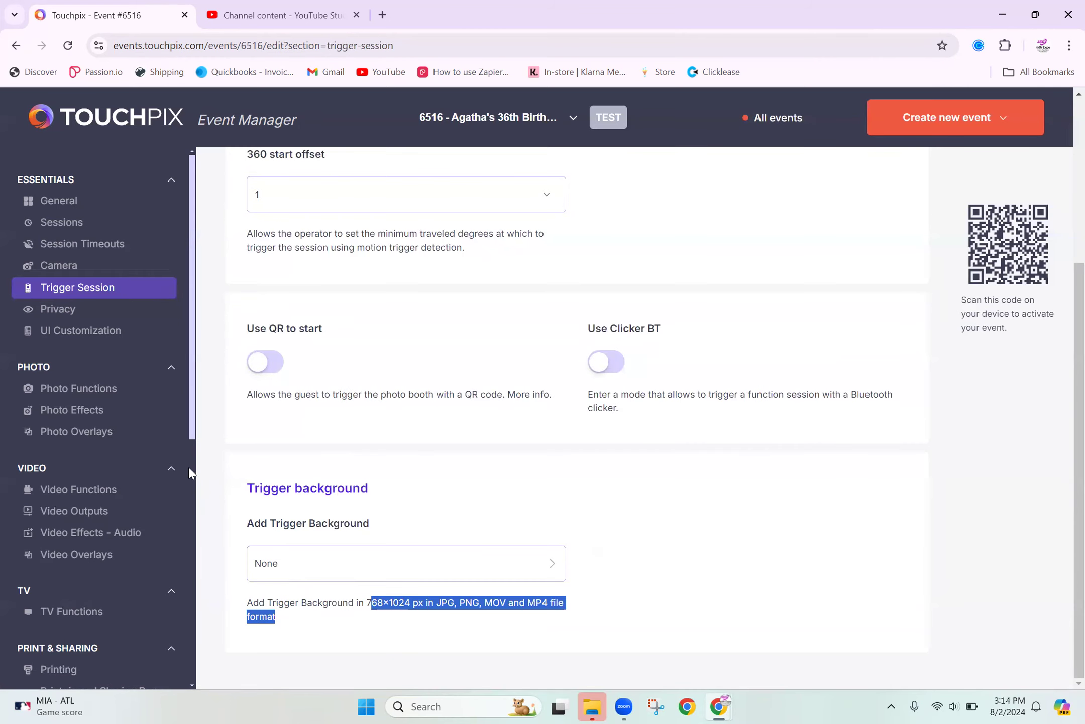
Step: In the Privacy settings, try switching GDPR consent email, GDPR default ON and GDPR disable uploads to web on and back off
{"action": "left_click", "coordinate": [116, 312]}
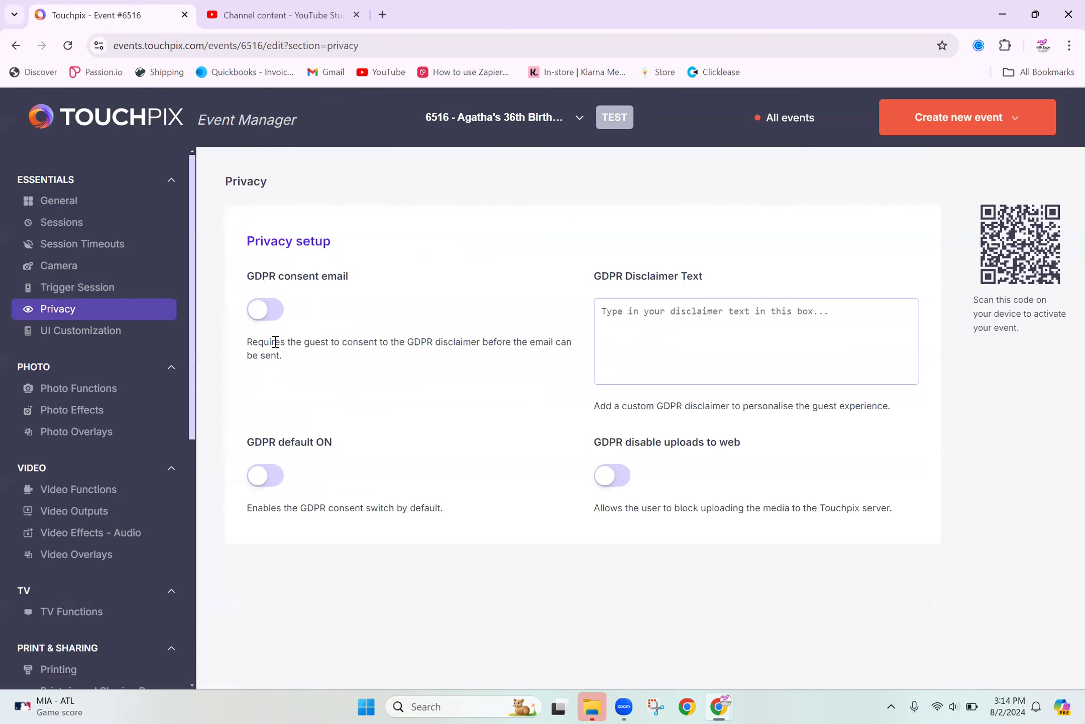
{"action": "left_click", "coordinate": [271, 311]}
{"action": "left_click", "coordinate": [658, 342]}
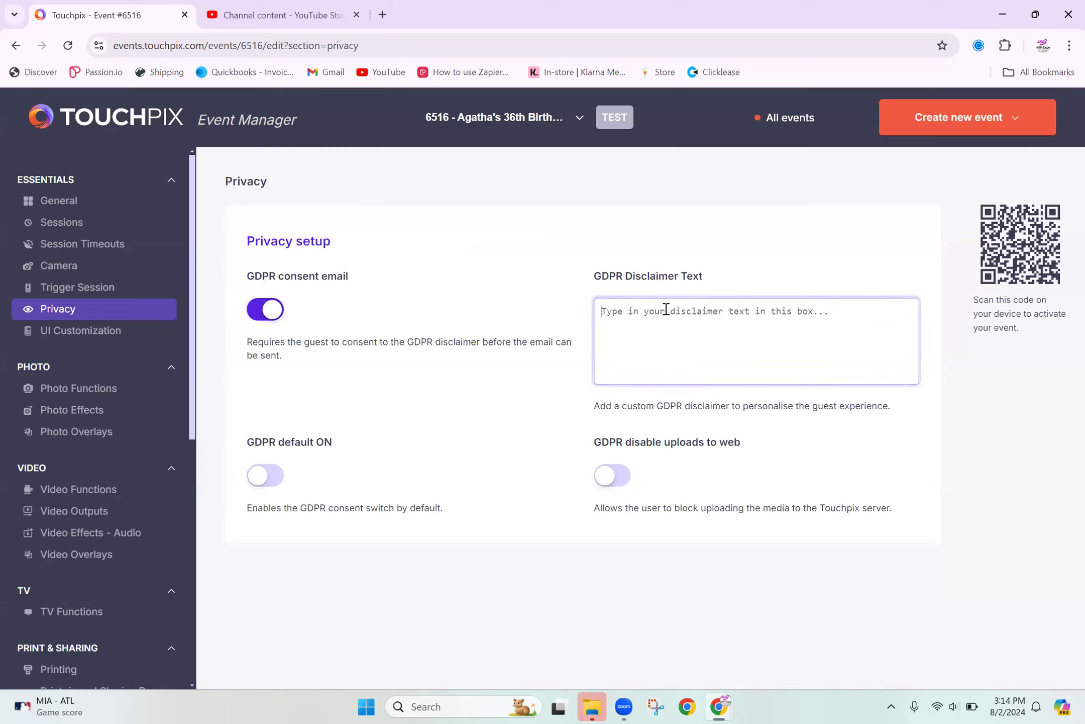
{"action": "left_click", "coordinate": [269, 310]}
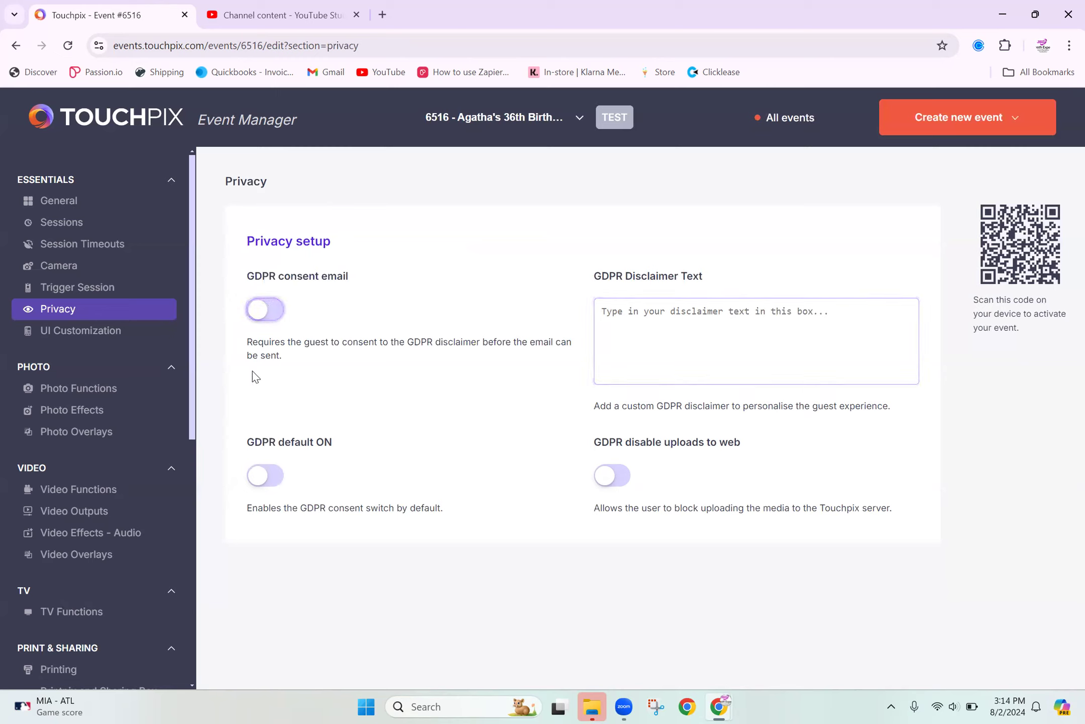
{"action": "left_click", "coordinate": [263, 481]}
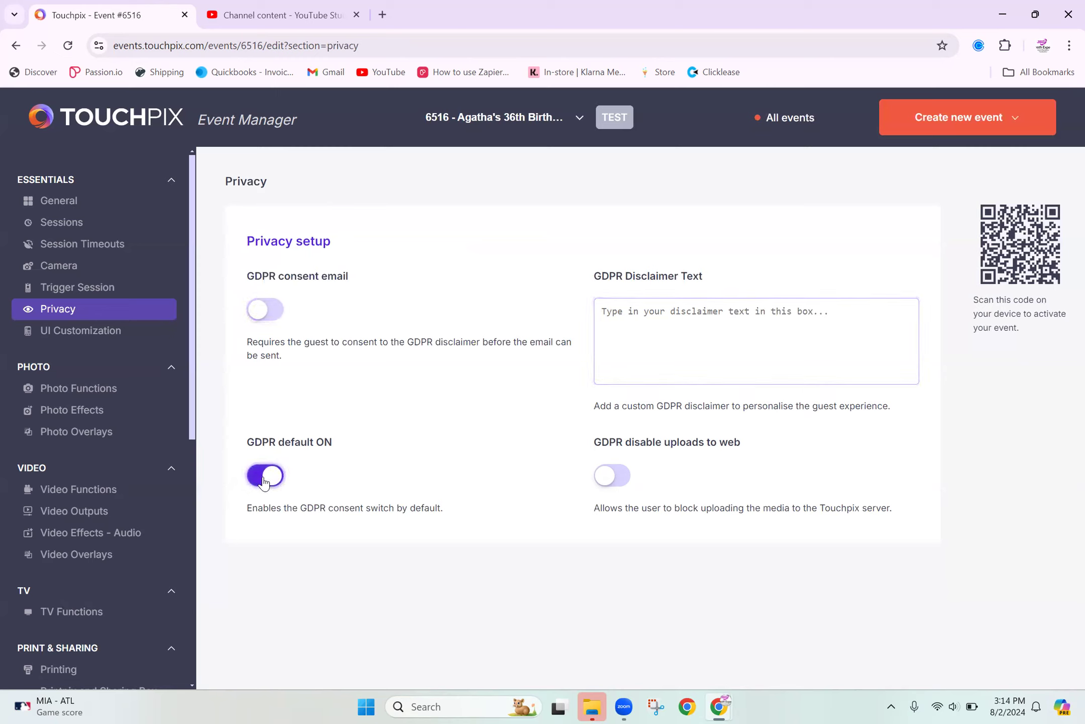
{"action": "left_click", "coordinate": [263, 481]}
{"action": "left_click", "coordinate": [614, 476]}
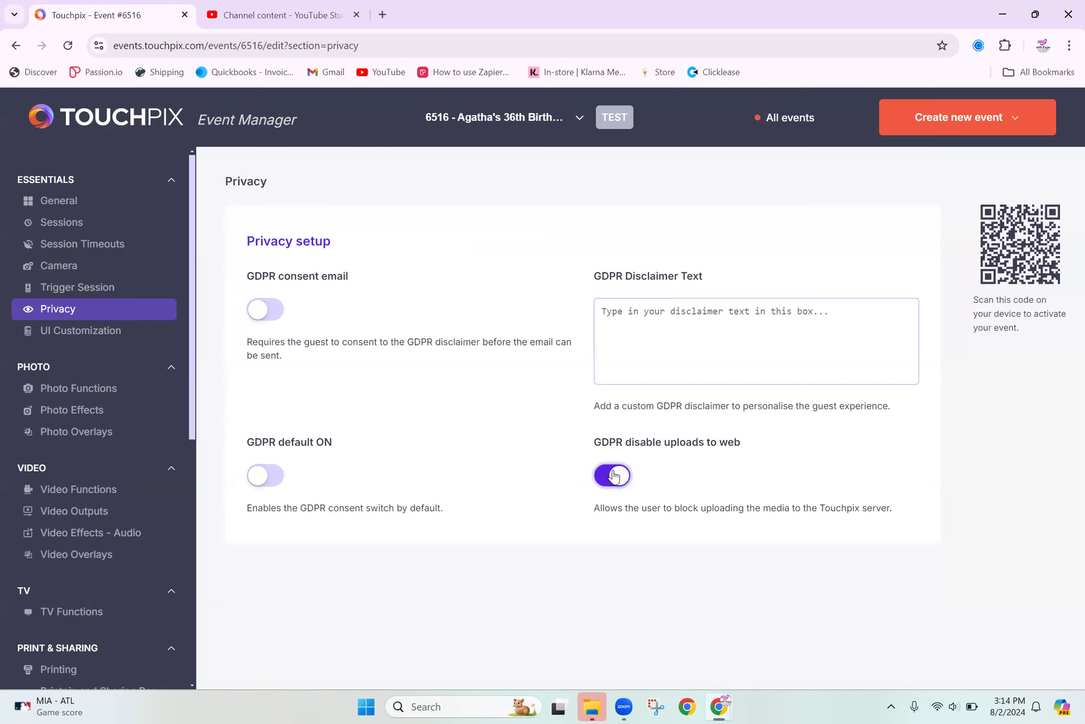
{"action": "left_click", "coordinate": [614, 475]}
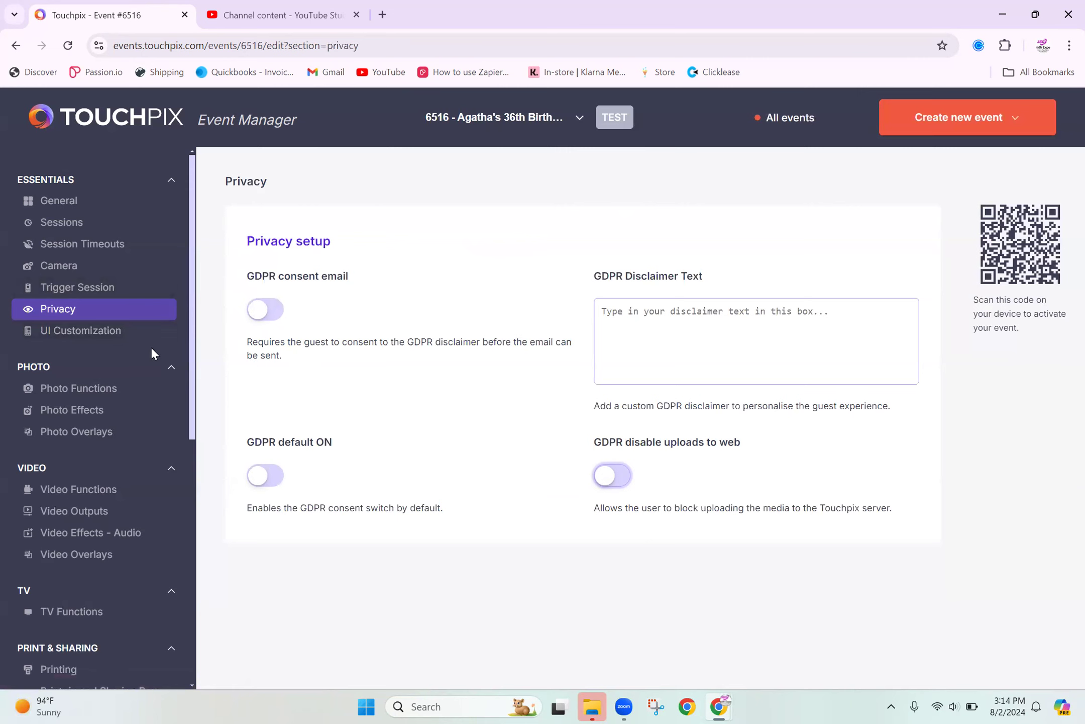
Step: Examine the UI Customization settings, including the App Theme and icon size options, the top navigation bar and the sidebar menu
{"action": "left_click", "coordinate": [134, 336]}
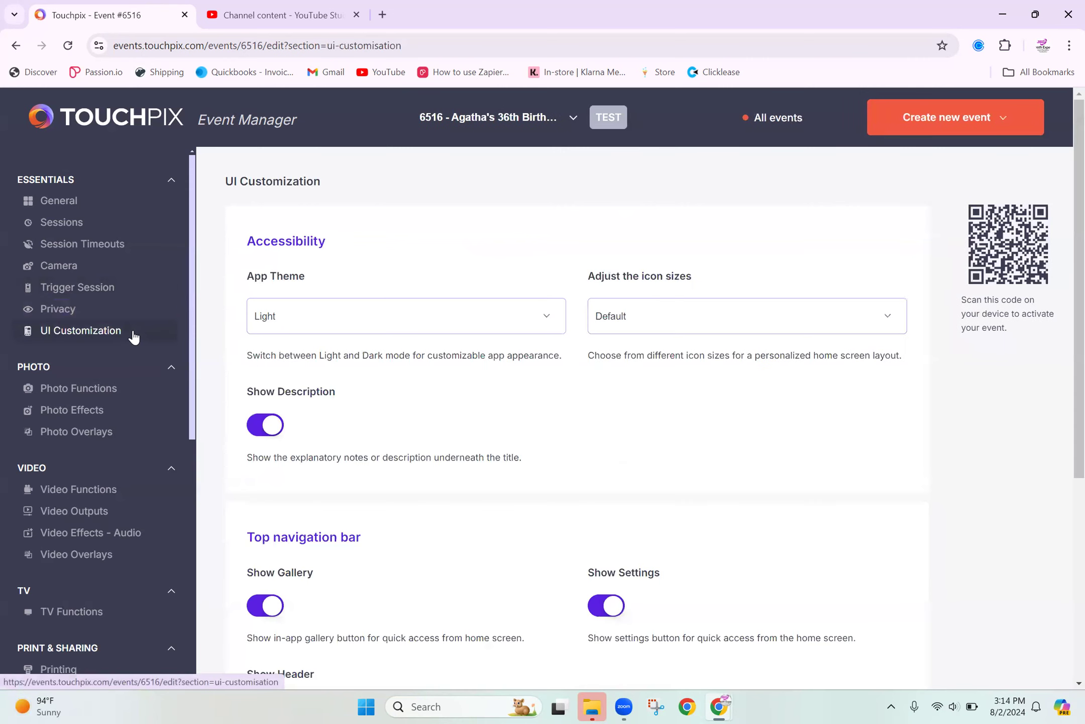
{"action": "left_click", "coordinate": [480, 328]}
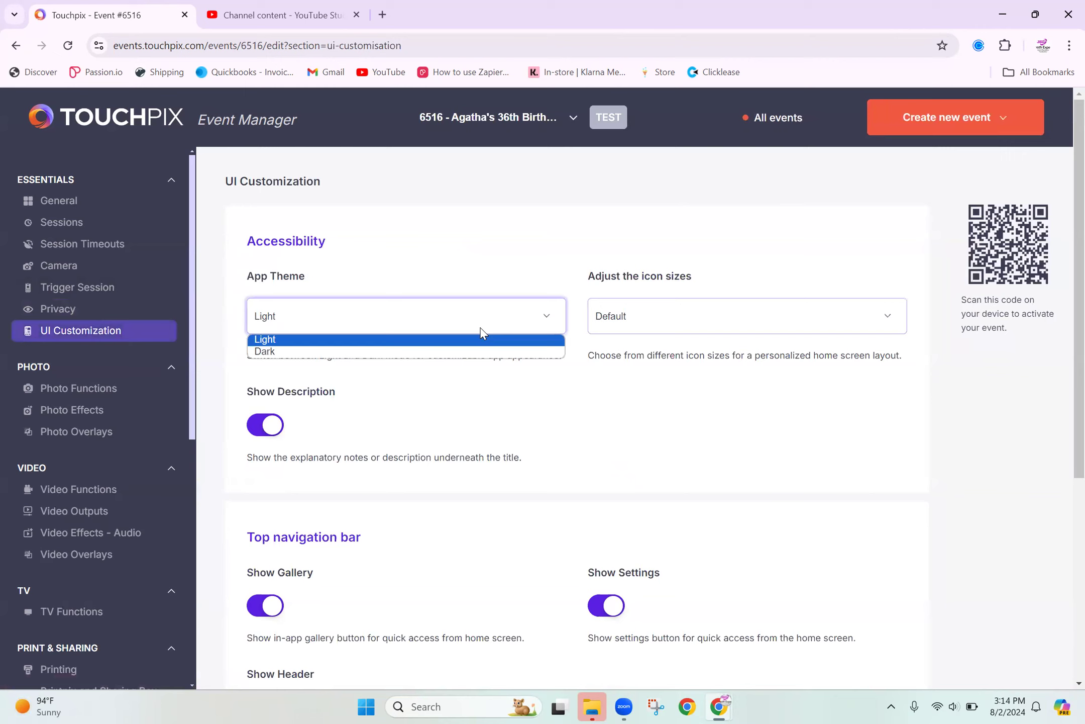
{"action": "left_click", "coordinate": [480, 328]}
{"action": "left_click", "coordinate": [480, 328]}
{"action": "left_click", "coordinate": [479, 327]}
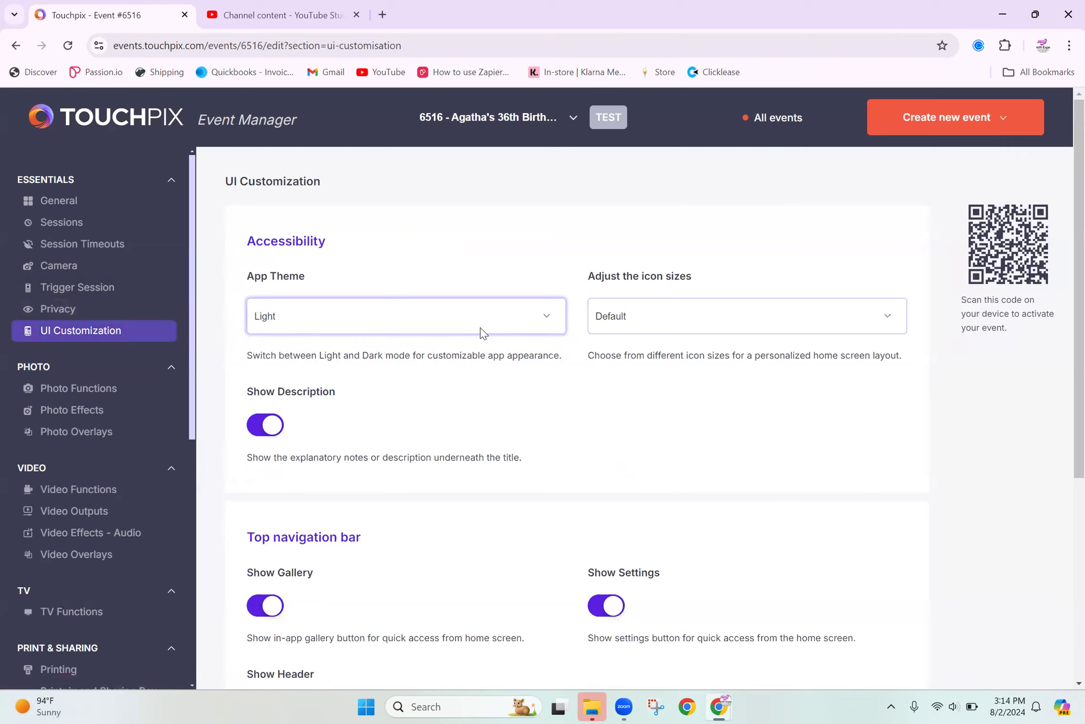
{"action": "left_click", "coordinate": [690, 322]}
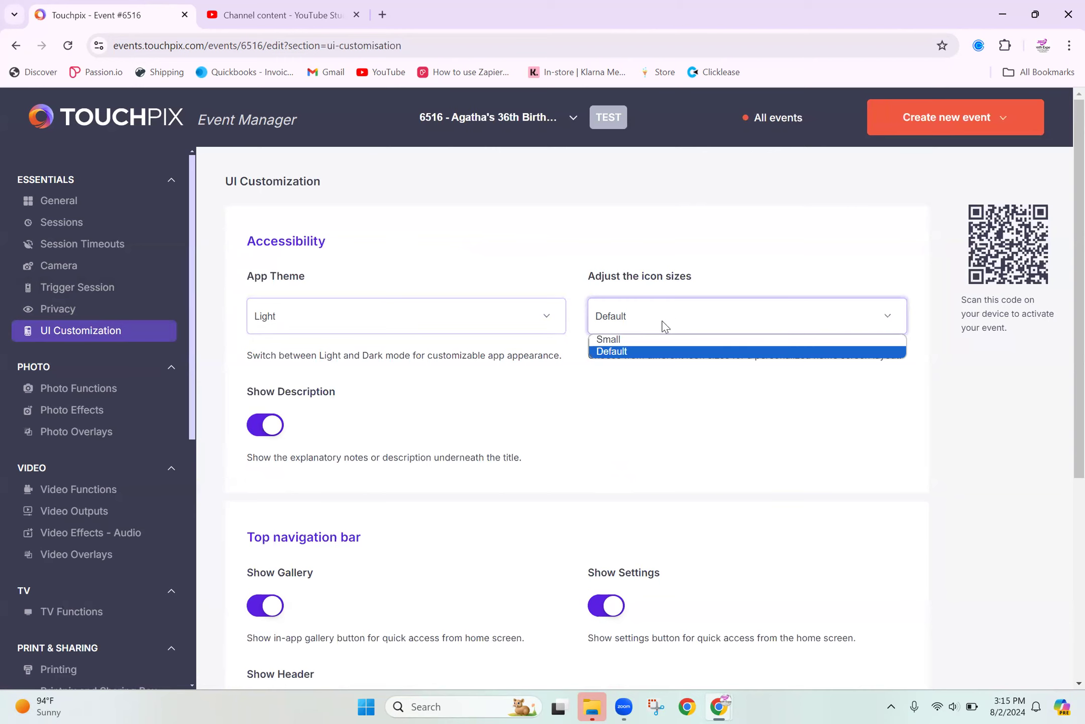
{"action": "left_click", "coordinate": [625, 353]}
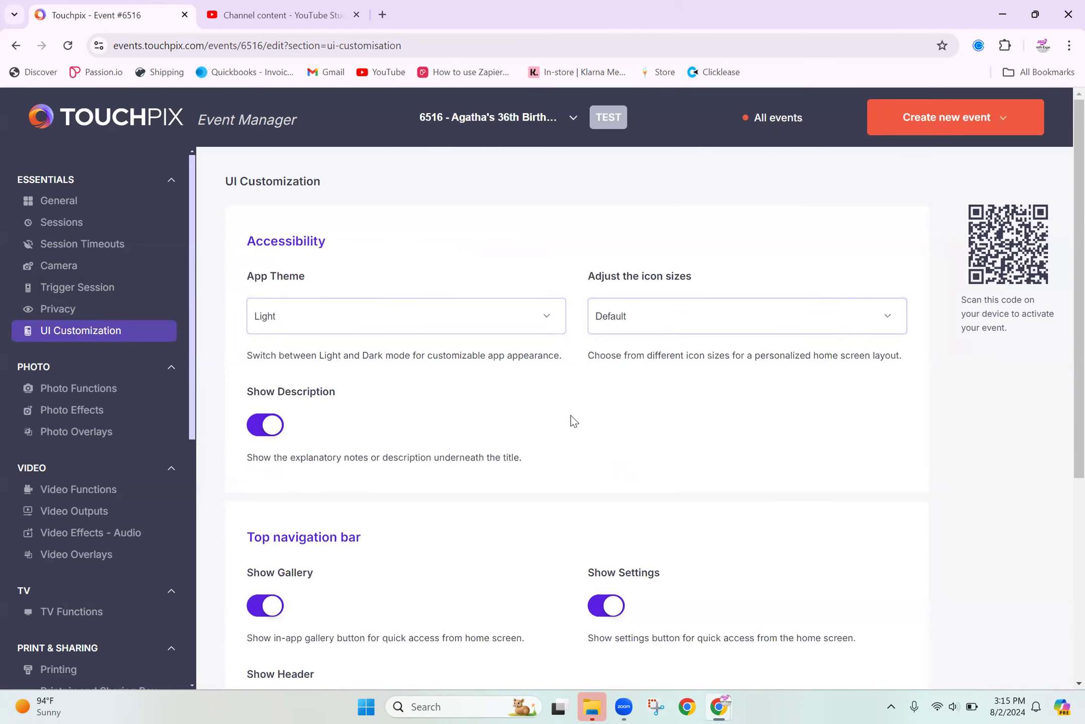
{"action": "scroll", "coordinate": [582, 420], "scroll_direction": "down", "scroll_amount": 2}
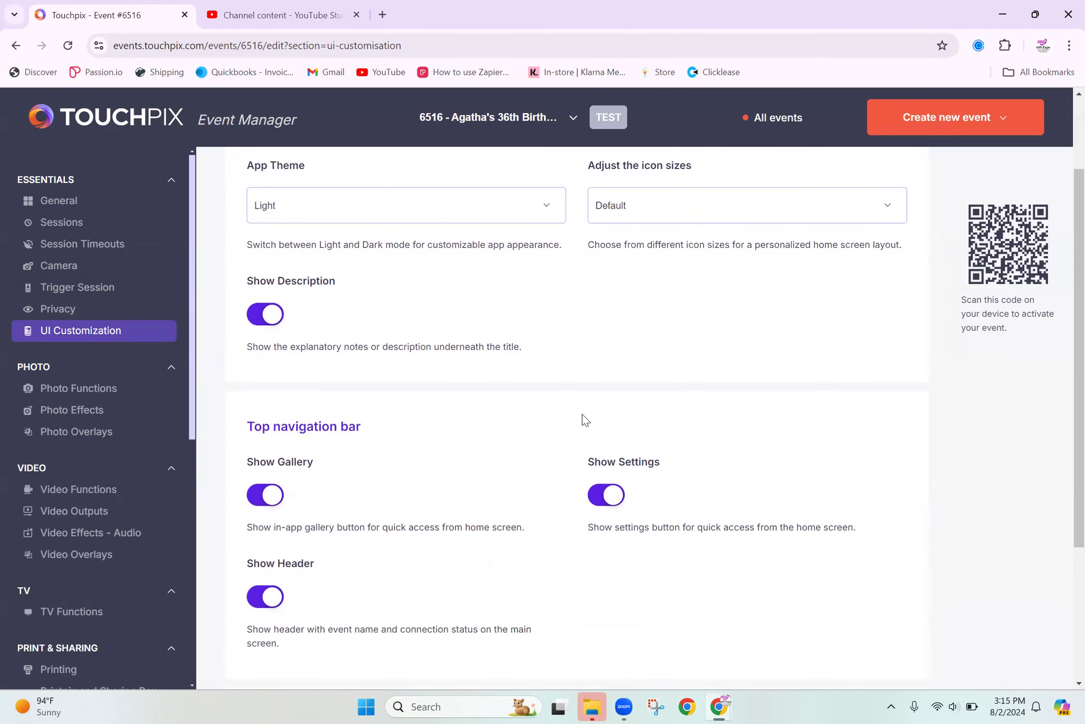
{"action": "scroll", "coordinate": [280, 359], "scroll_direction": "down", "scroll_amount": 2}
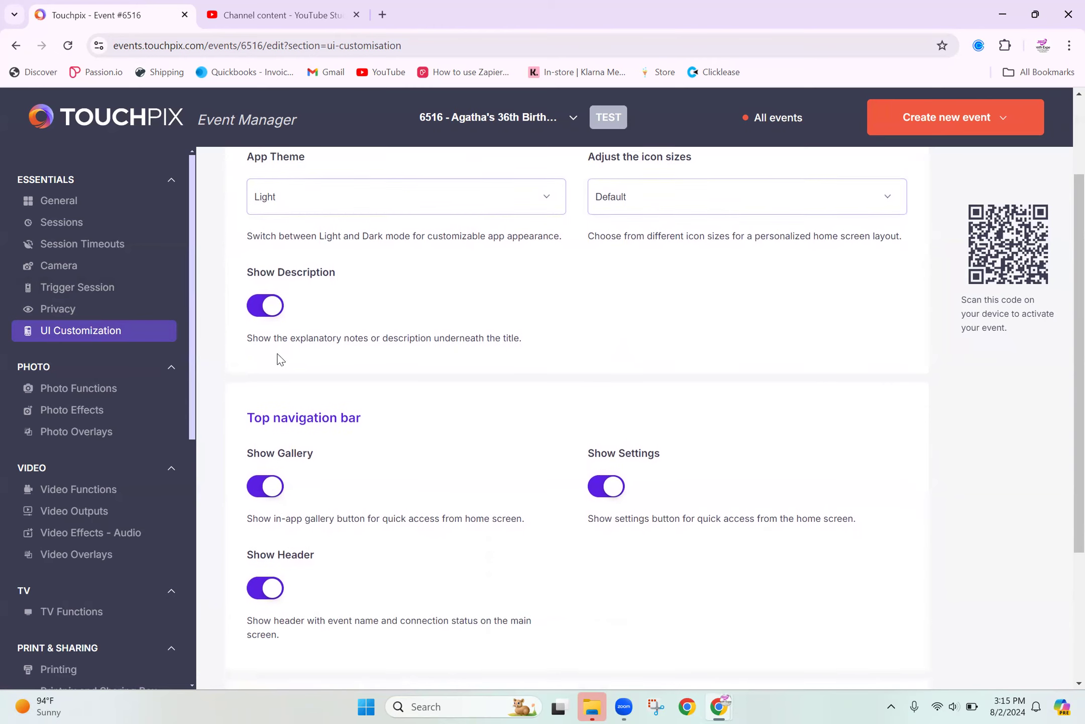
{"action": "scroll", "coordinate": [351, 421], "scroll_direction": "down", "scroll_amount": 2}
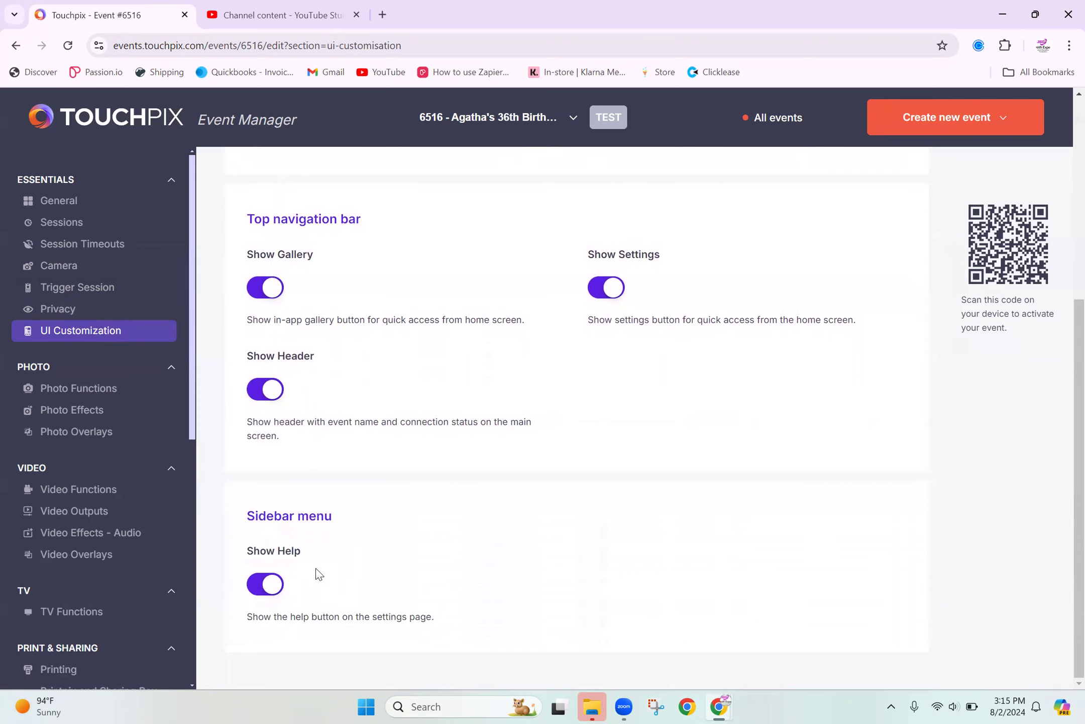
Step: Review the Photo Functions settings, including the camera session, GIF and photo editing options and the choices for Animated GIF in-between time
{"action": "left_click", "coordinate": [141, 392]}
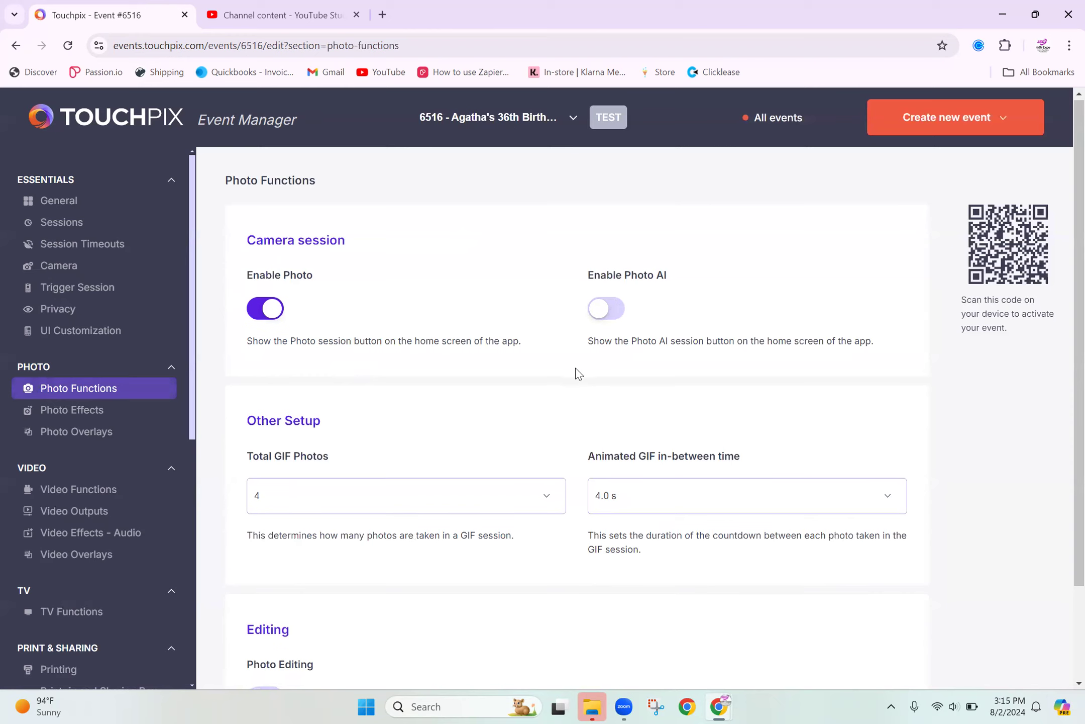
{"action": "scroll", "coordinate": [577, 374], "scroll_direction": "down", "scroll_amount": 1}
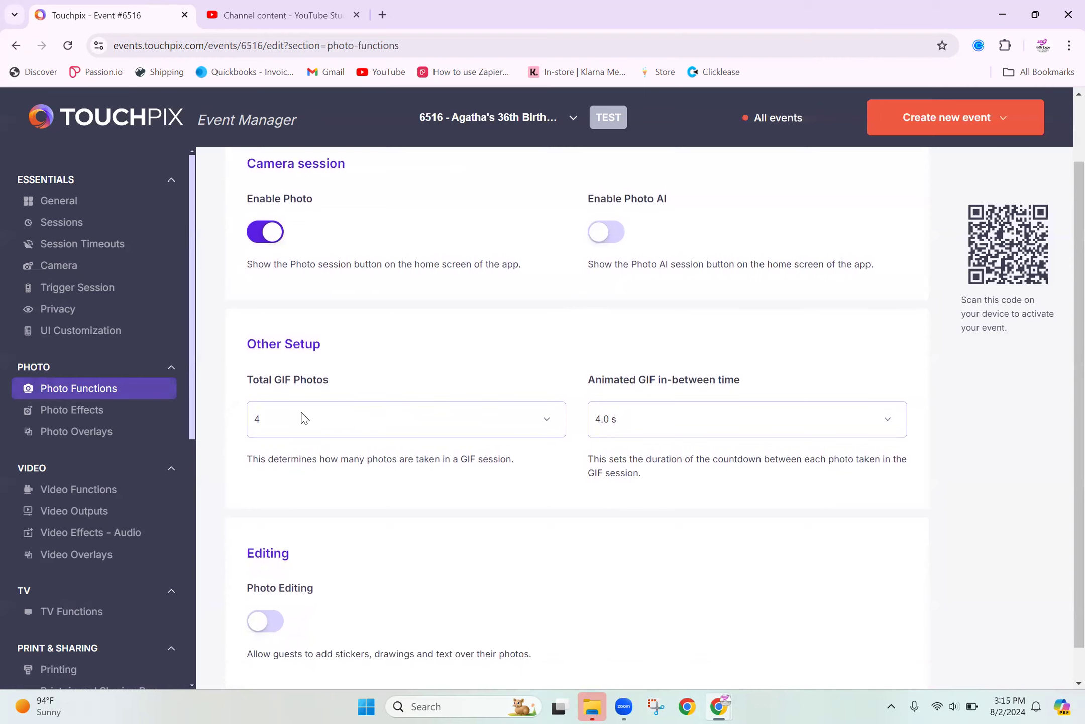
{"action": "scroll", "coordinate": [294, 425], "scroll_direction": "down", "scroll_amount": 1}
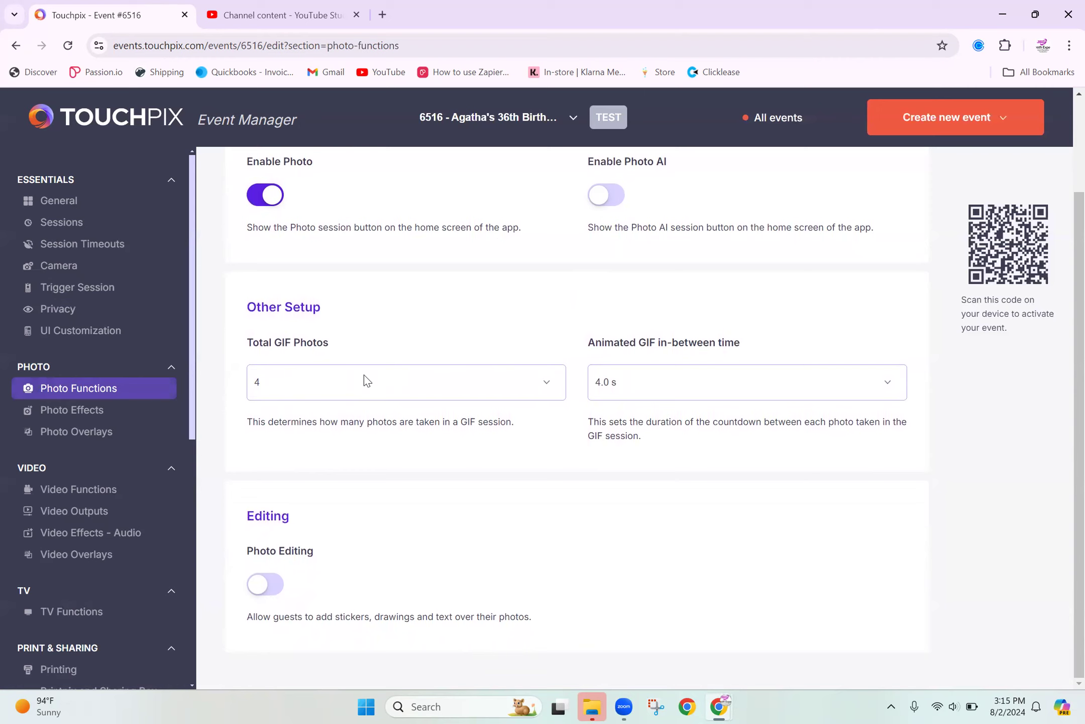
{"action": "left_click", "coordinate": [622, 381]}
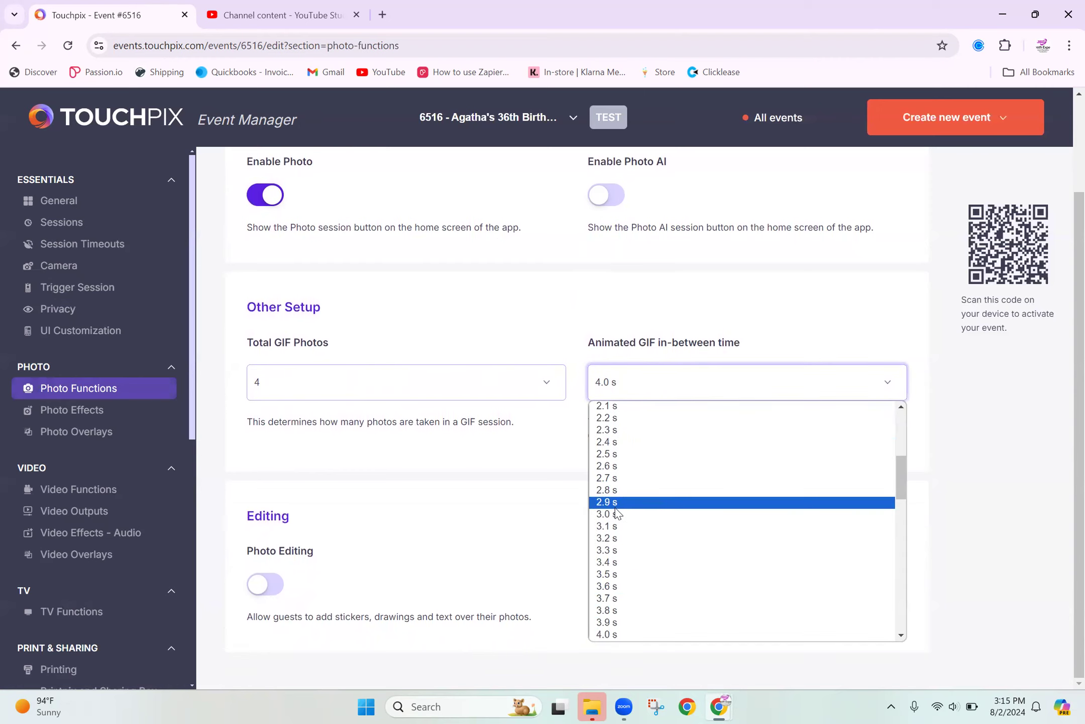
{"action": "left_click", "coordinate": [555, 436]}
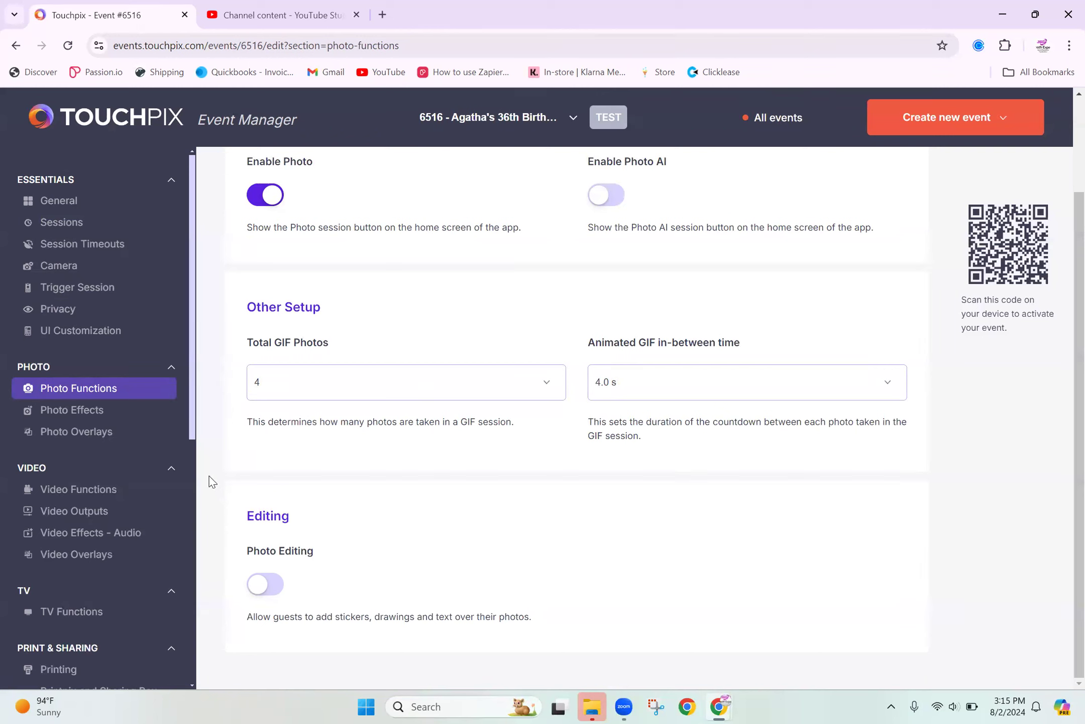
Step: In Photo Effects, examine the available effects and browse the whole gallery of preset session backgrounds, leaving without adding any
{"action": "left_click", "coordinate": [132, 413]}
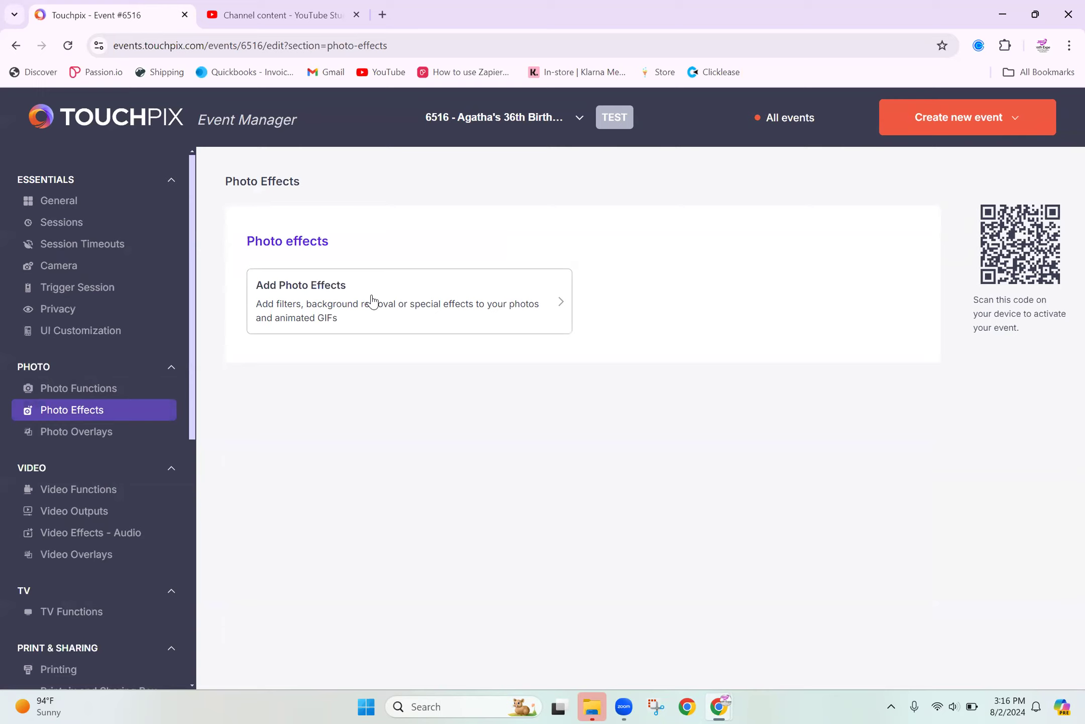
{"action": "left_click", "coordinate": [437, 304]}
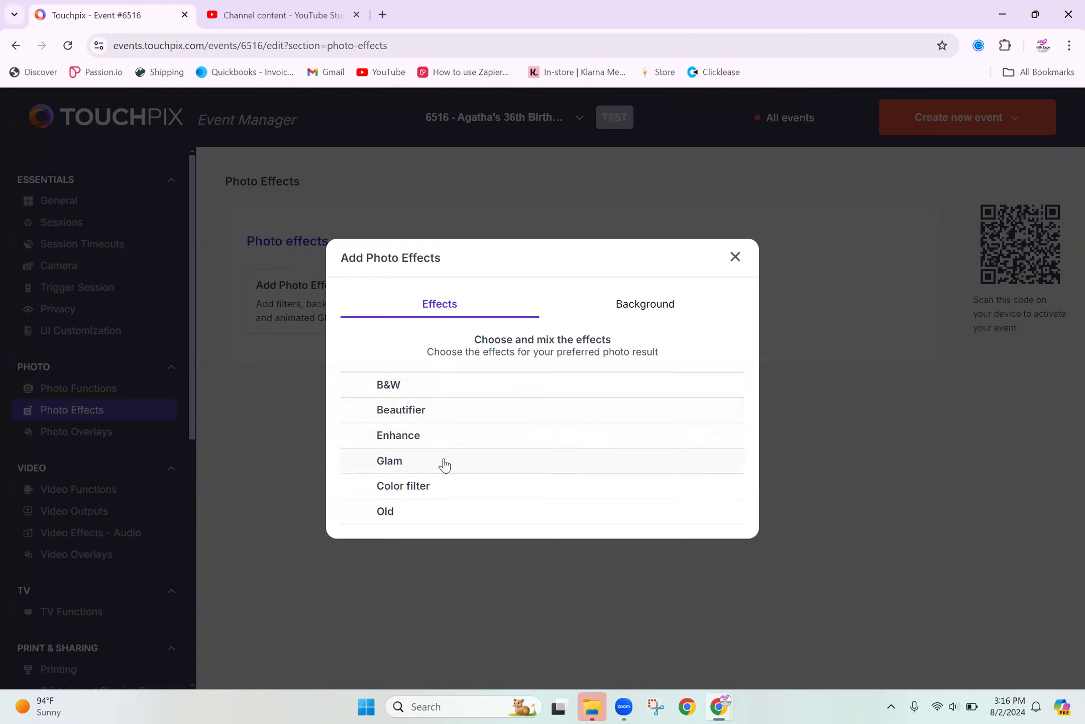
{"action": "left_click", "coordinate": [658, 303]}
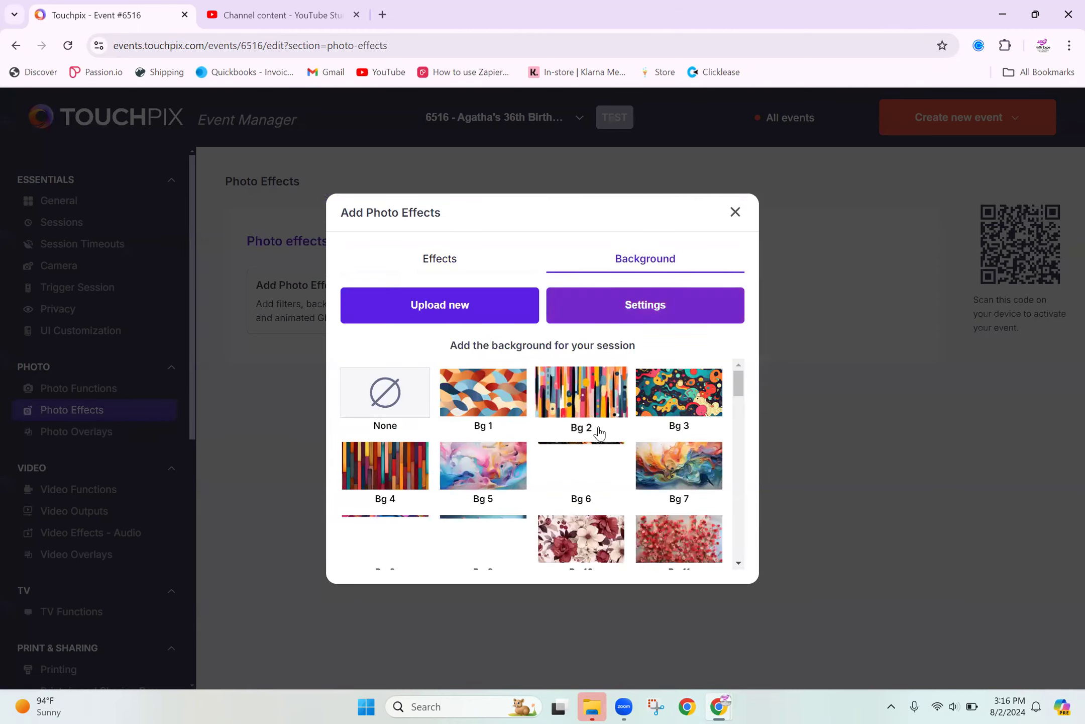
{"action": "scroll", "coordinate": [562, 518], "scroll_direction": "down", "scroll_amount": 3}
{"action": "scroll", "coordinate": [561, 519], "scroll_direction": "down", "scroll_amount": 2}
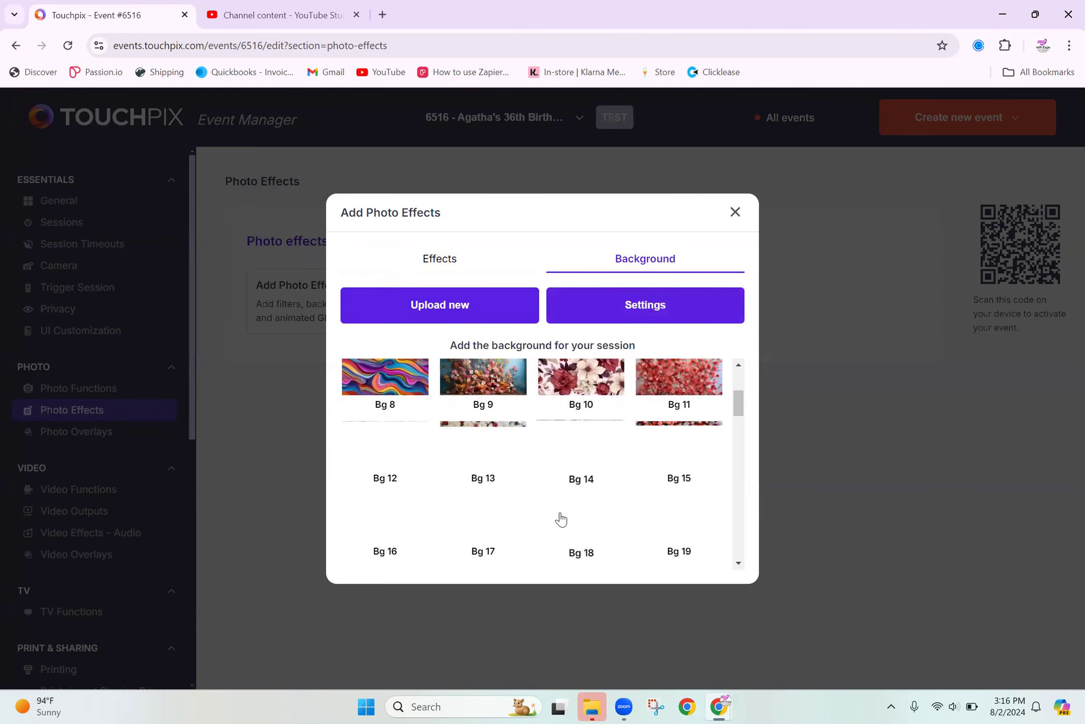
{"action": "scroll", "coordinate": [561, 519], "scroll_direction": "up", "scroll_amount": 2}
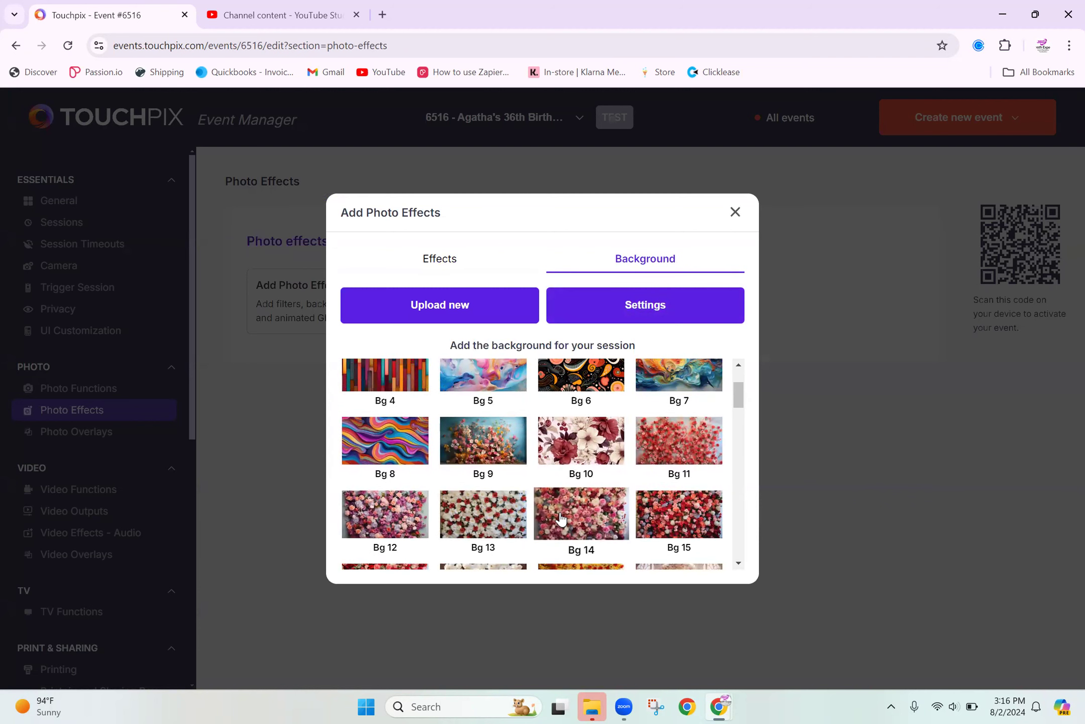
{"action": "scroll", "coordinate": [562, 519], "scroll_direction": "down", "scroll_amount": 5}
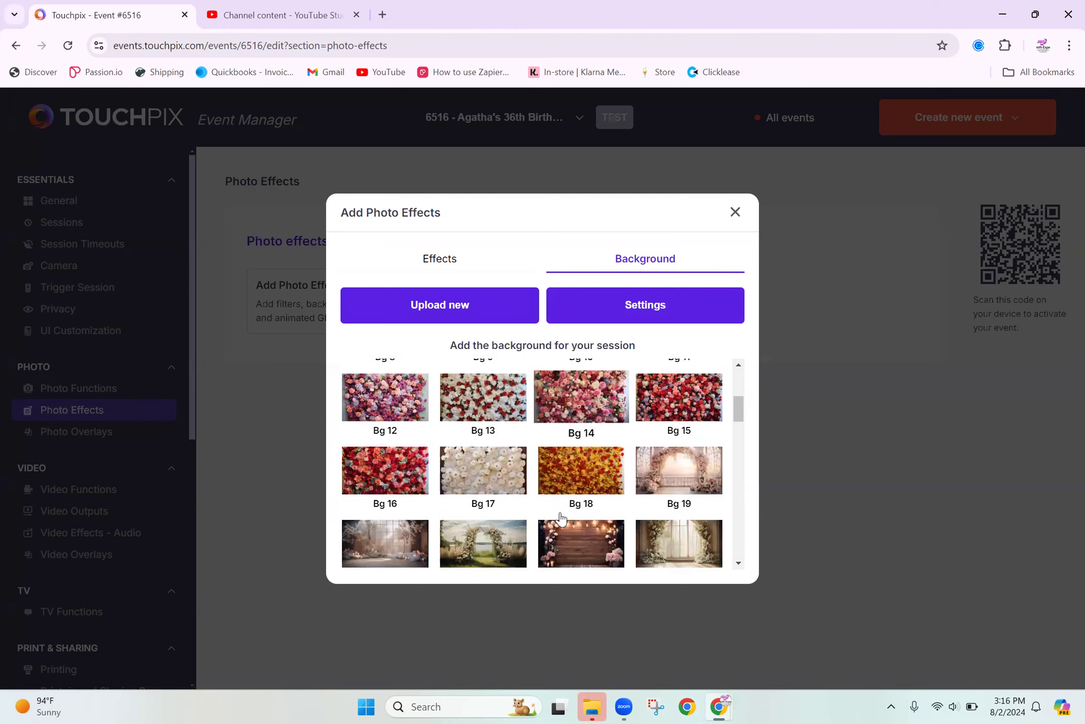
{"action": "scroll", "coordinate": [561, 519], "scroll_direction": "up", "scroll_amount": 7}
{"action": "scroll", "coordinate": [561, 519], "scroll_direction": "up", "scroll_amount": 1}
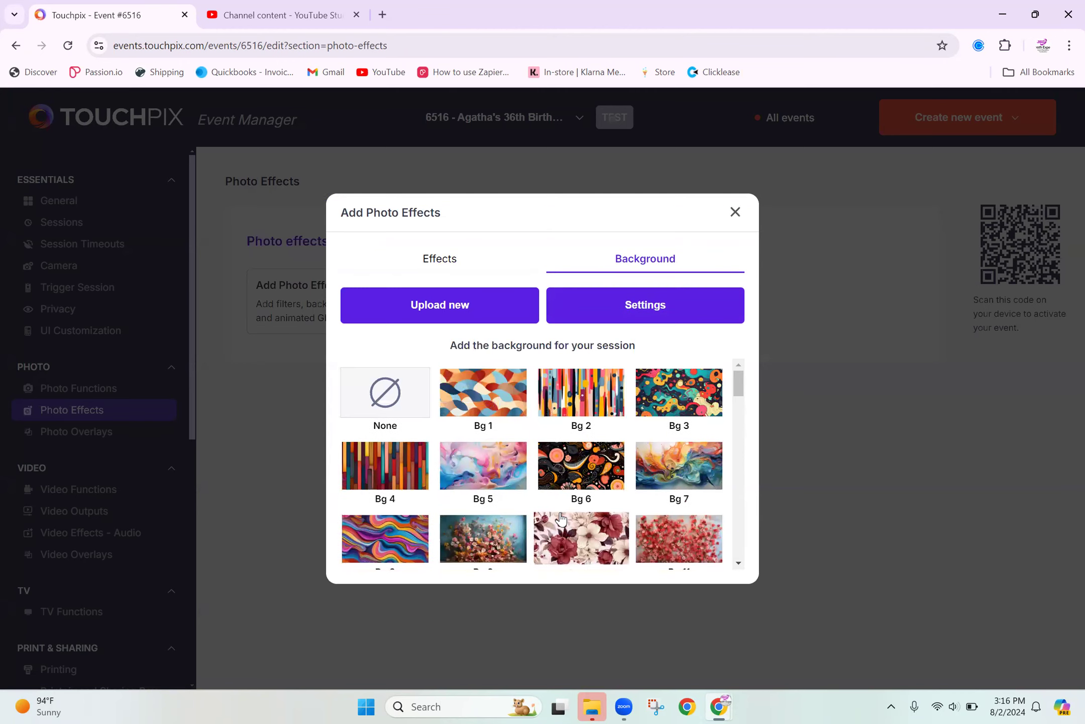
{"action": "scroll", "coordinate": [561, 519], "scroll_direction": "down", "scroll_amount": 10}
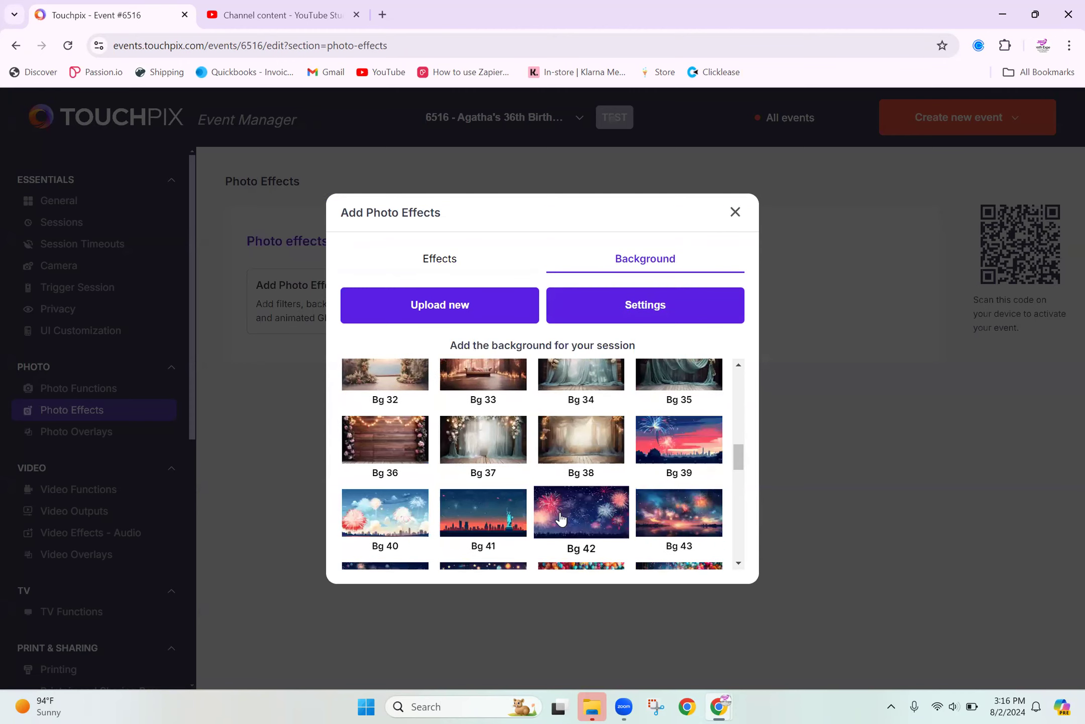
{"action": "scroll", "coordinate": [561, 518], "scroll_direction": "down", "scroll_amount": 1}
{"action": "scroll", "coordinate": [561, 518], "scroll_direction": "down", "scroll_amount": 4}
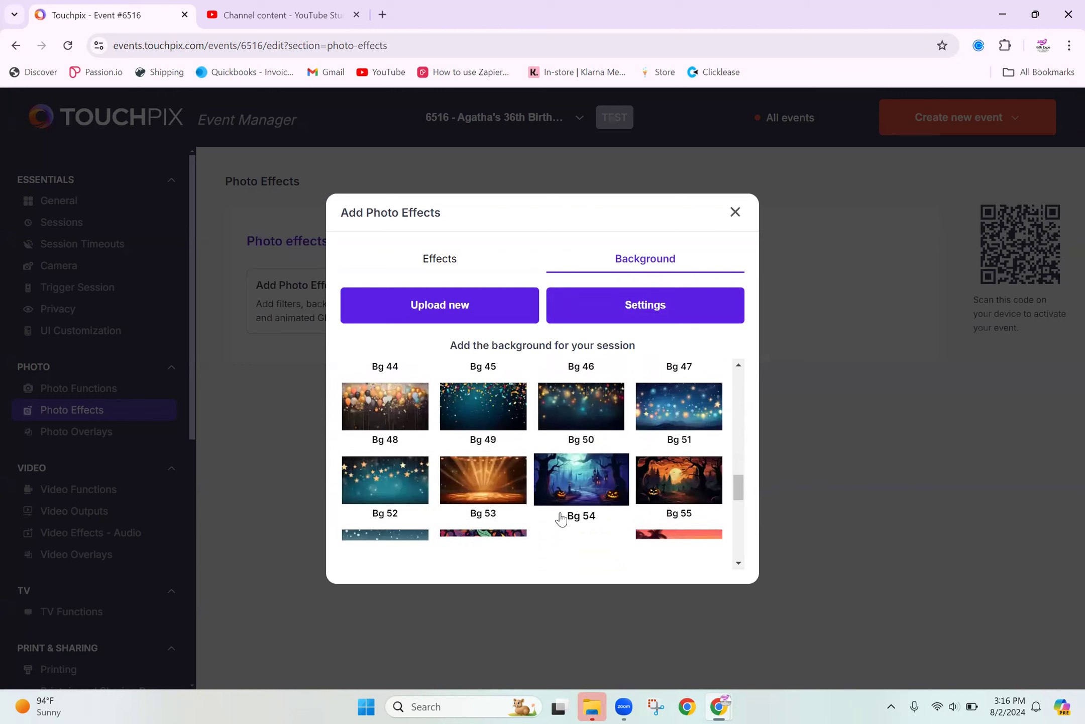
{"action": "scroll", "coordinate": [561, 518], "scroll_direction": "down", "scroll_amount": 3}
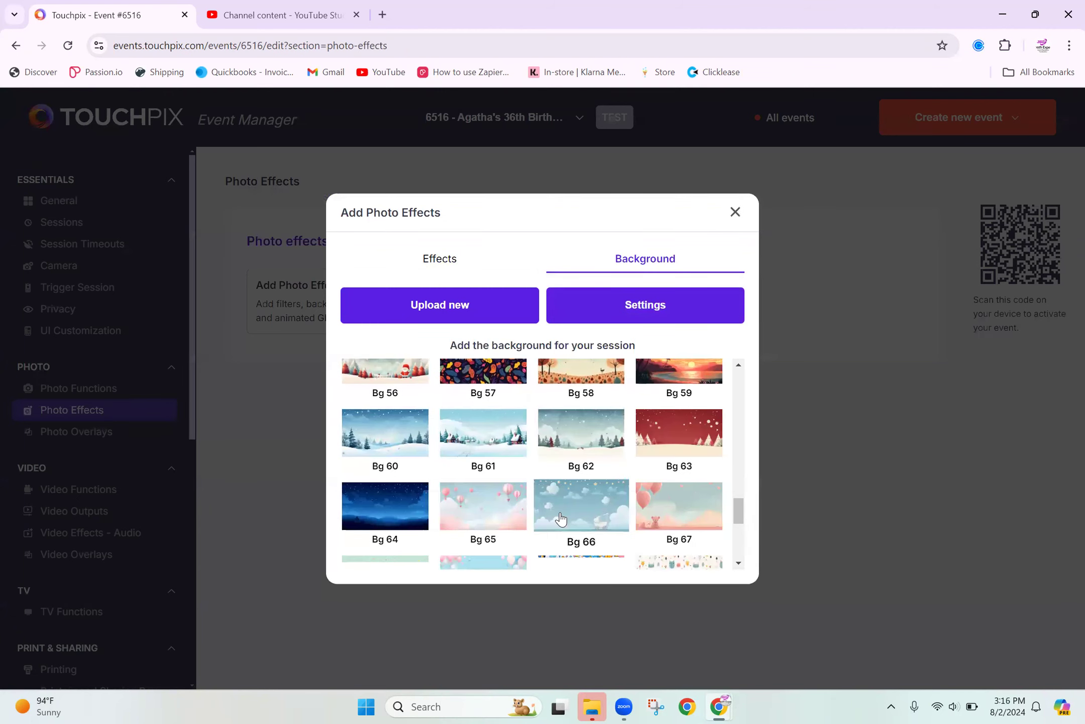
{"action": "scroll", "coordinate": [562, 519], "scroll_direction": "down", "scroll_amount": 4}
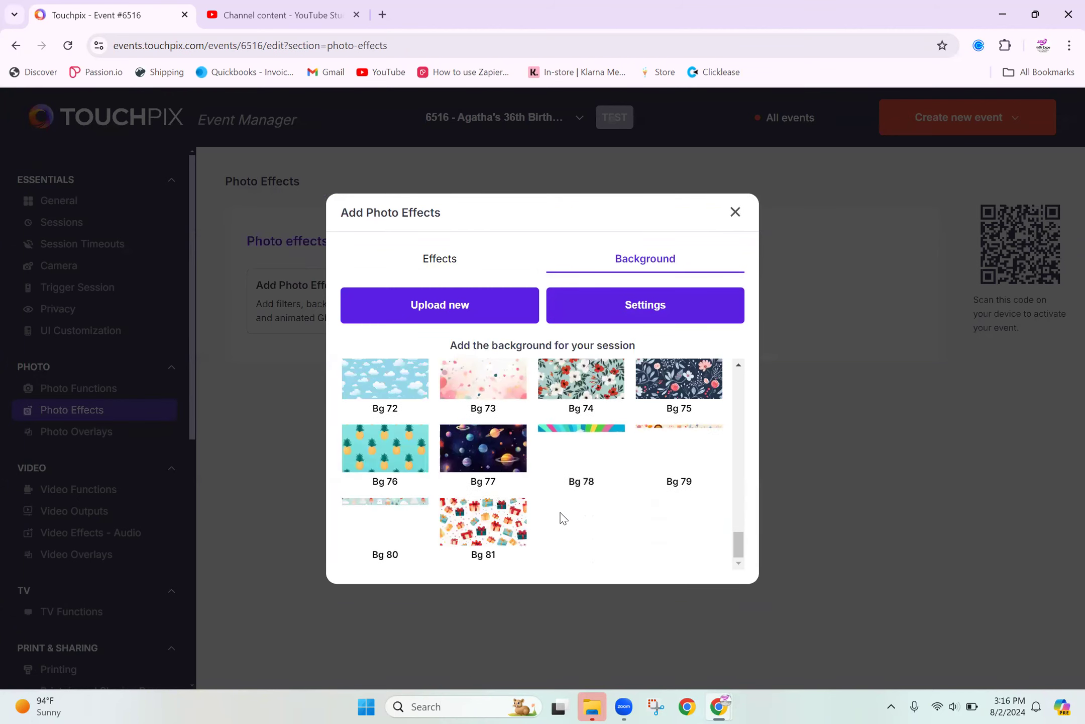
{"action": "scroll", "coordinate": [561, 519], "scroll_direction": "down", "scroll_amount": 2}
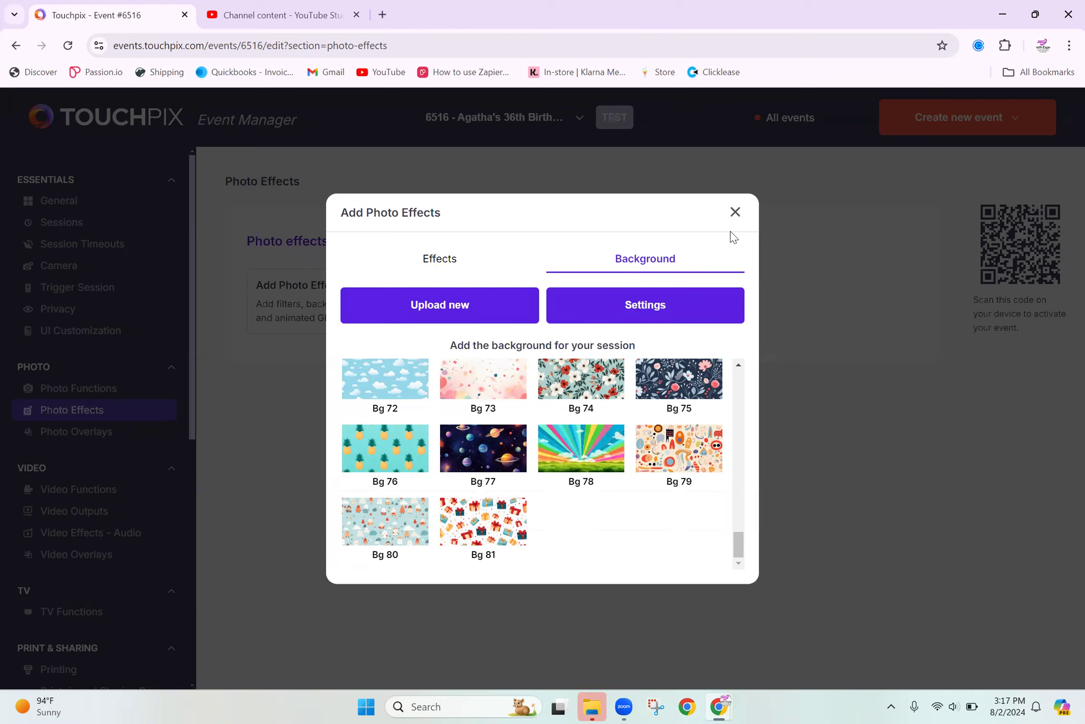
{"action": "left_click", "coordinate": [738, 213]}
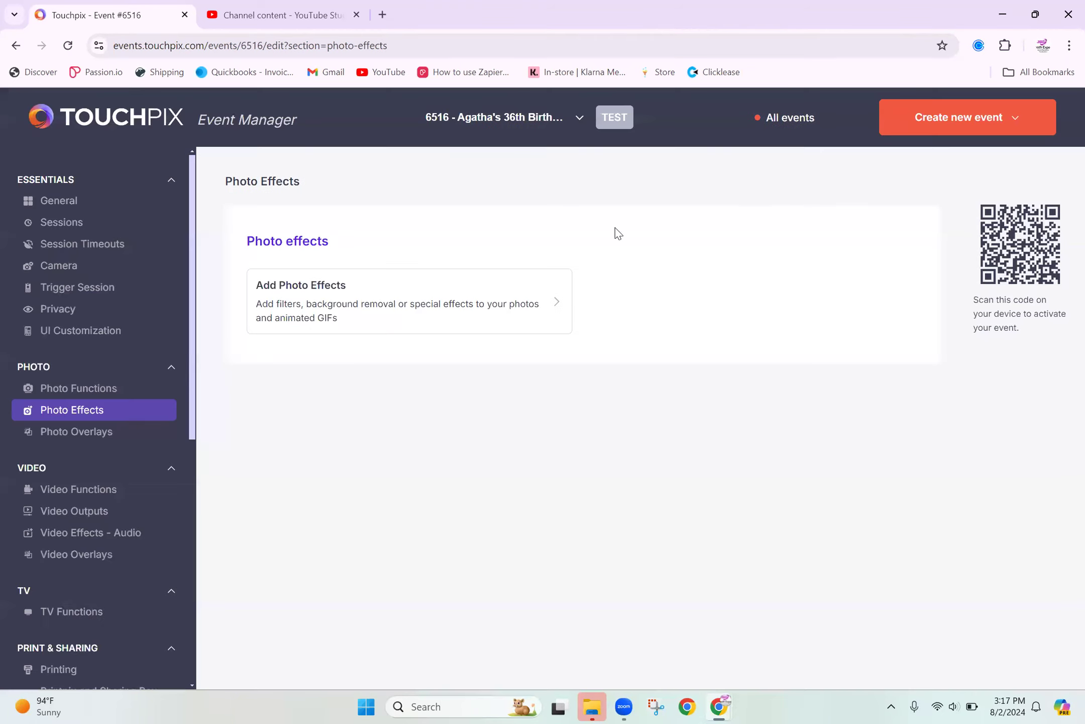
Step: Open the designer for the event's photo overlays and check the event selector and the Manage Presets and Manage Design options
{"action": "left_click", "coordinate": [115, 432]}
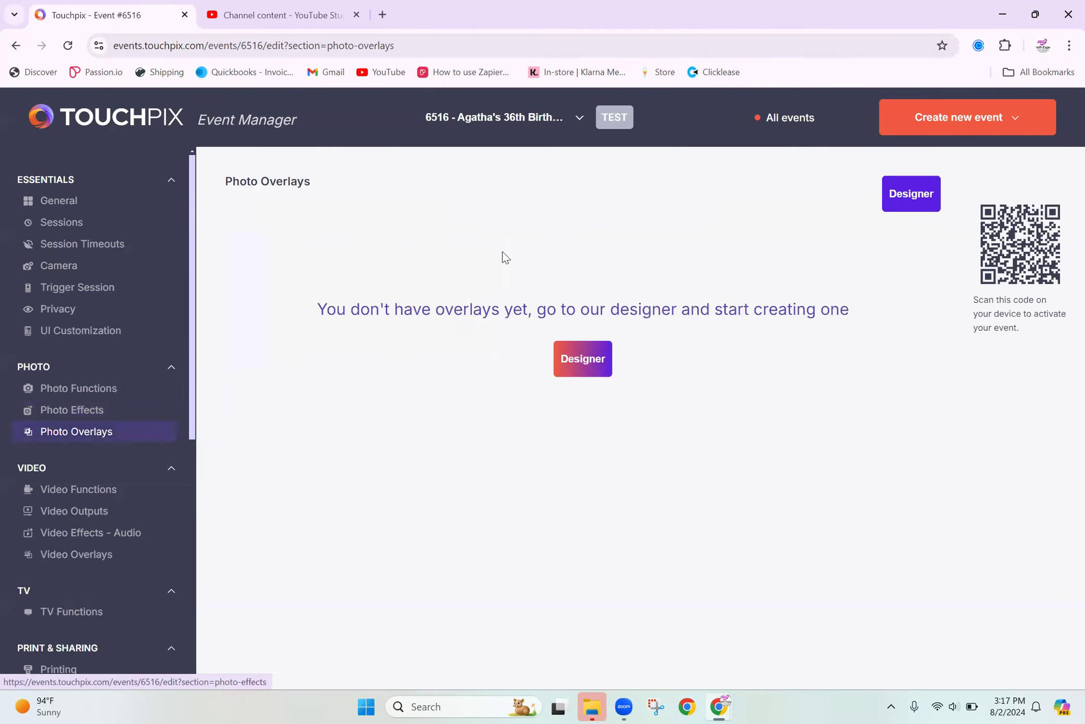
{"action": "left_click", "coordinate": [568, 365]}
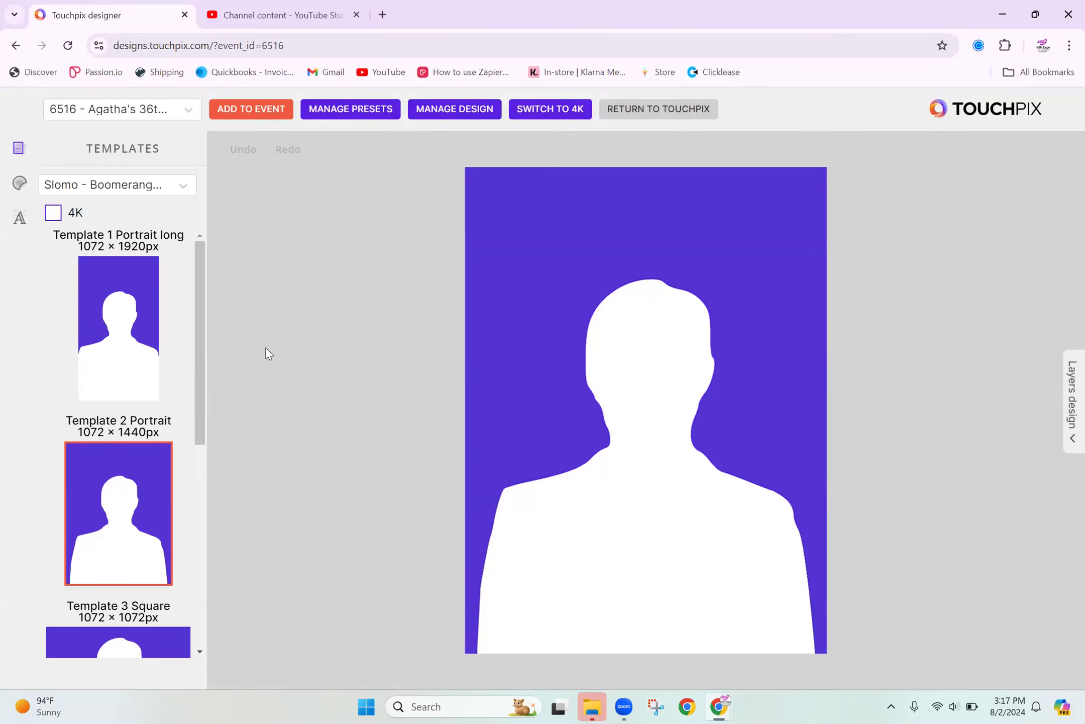
{"action": "left_click", "coordinate": [193, 112]}
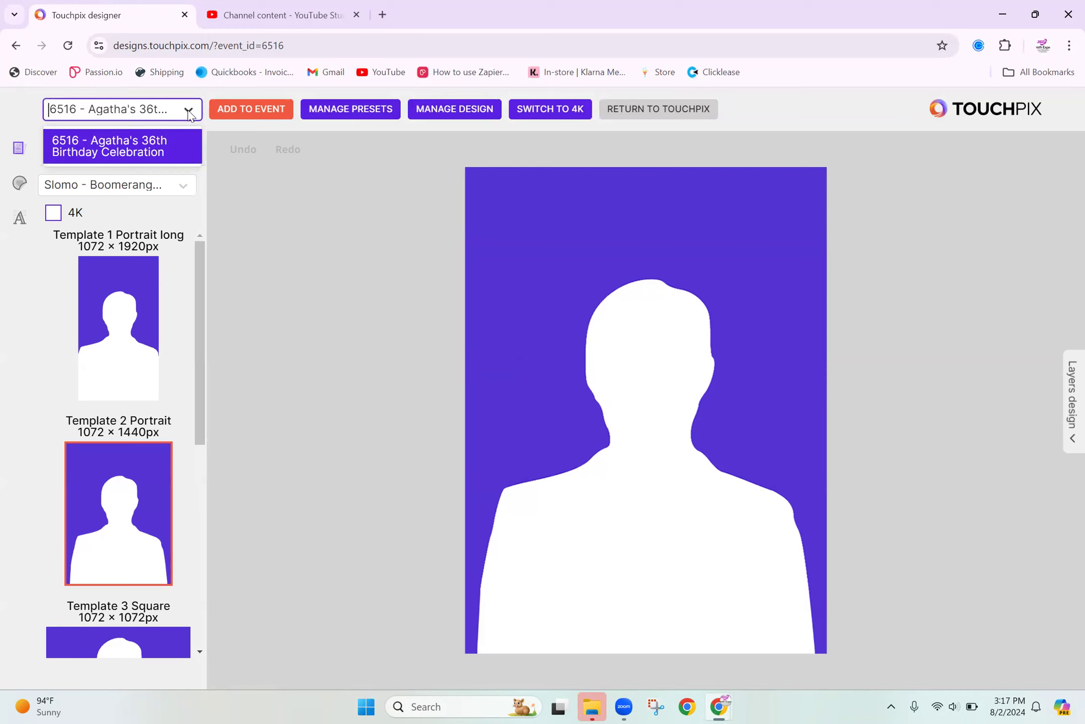
{"action": "left_click", "coordinate": [189, 114]}
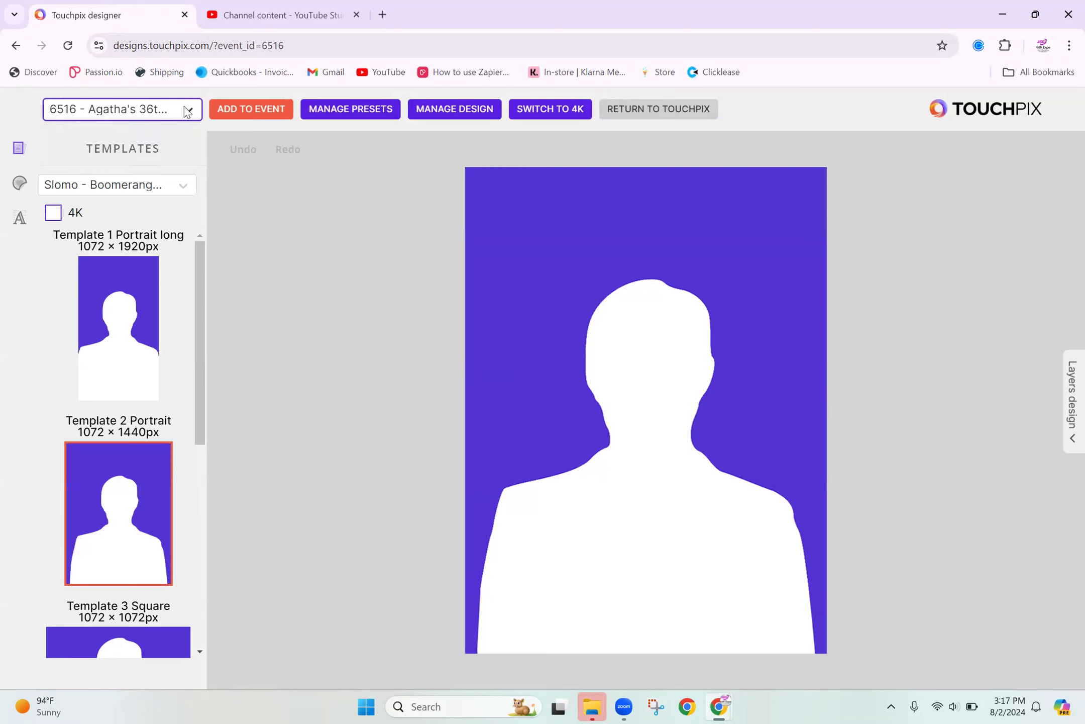
{"action": "left_click", "coordinate": [334, 111]}
{"action": "left_click", "coordinate": [435, 112]}
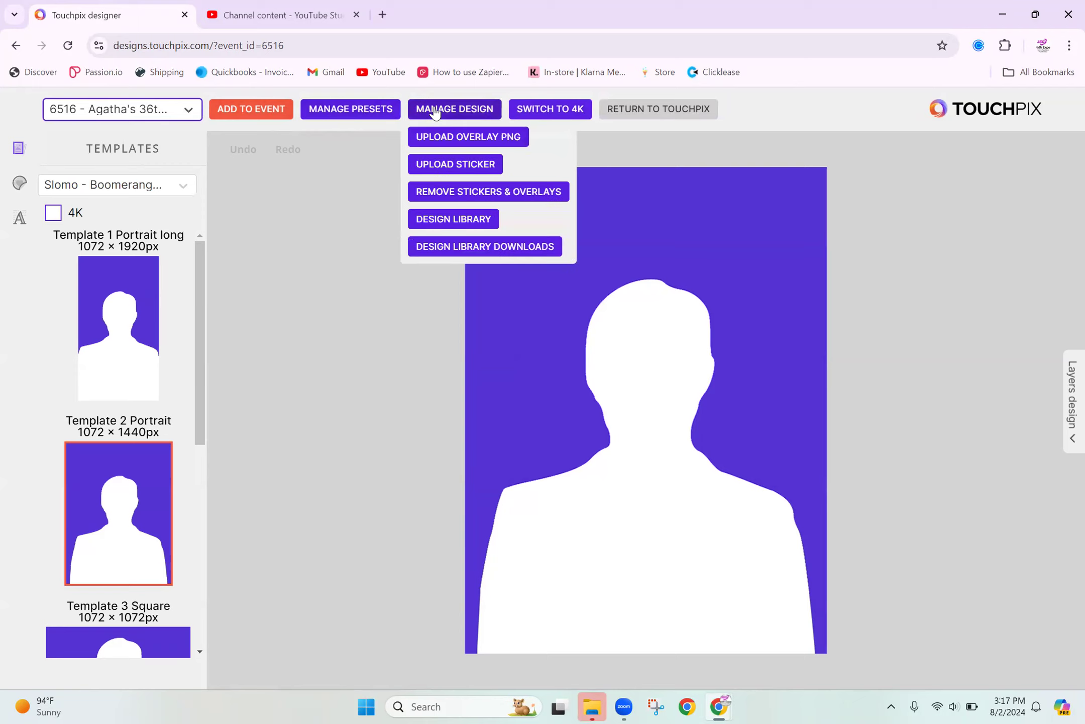
Step: Open the Design Library and browse its overlay designs, from the baby shower and back-to-school frames through the birthday ones
{"action": "left_click", "coordinate": [445, 221]}
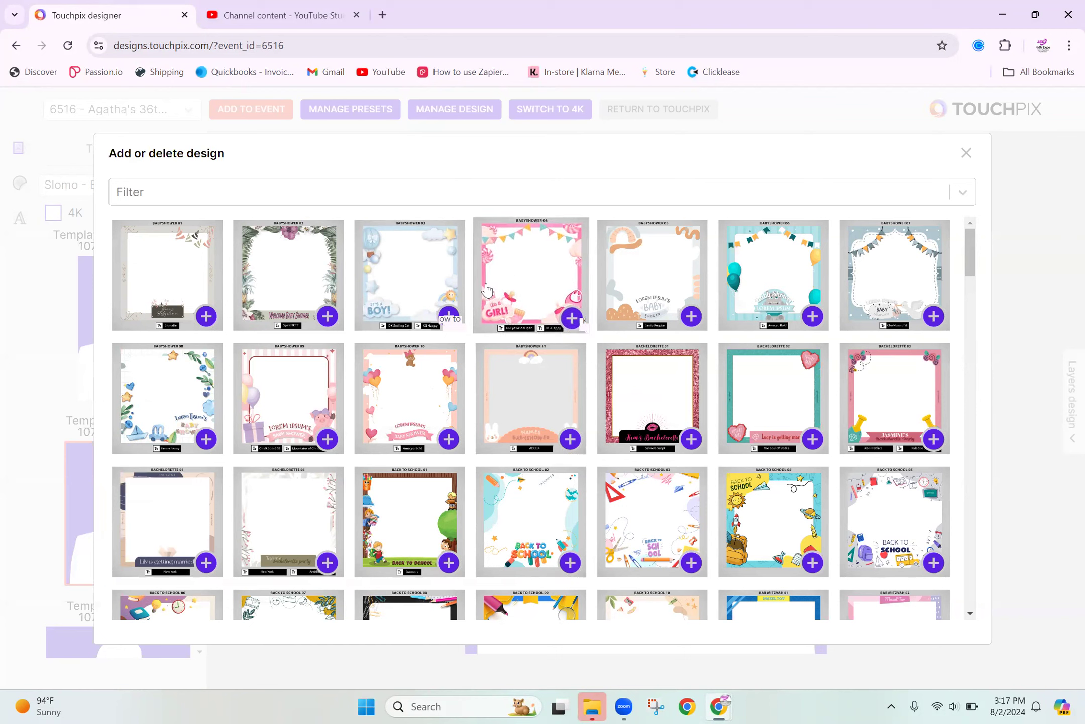
{"action": "scroll", "coordinate": [458, 399], "scroll_direction": "down", "scroll_amount": 5}
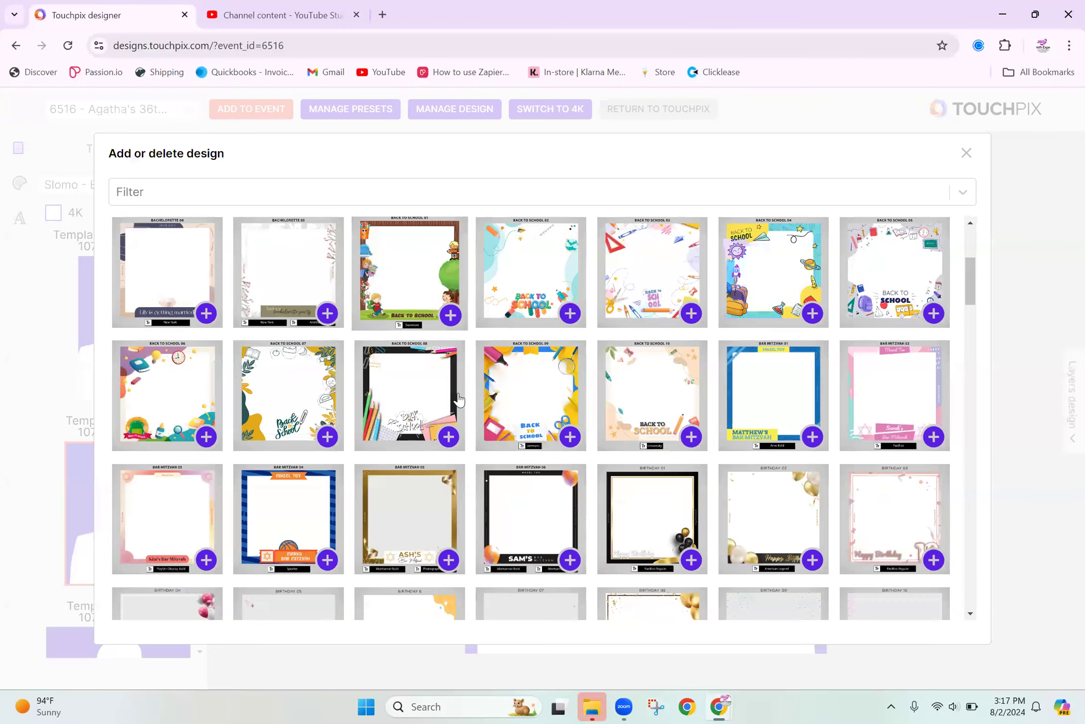
{"action": "scroll", "coordinate": [458, 399], "scroll_direction": "down", "scroll_amount": 4}
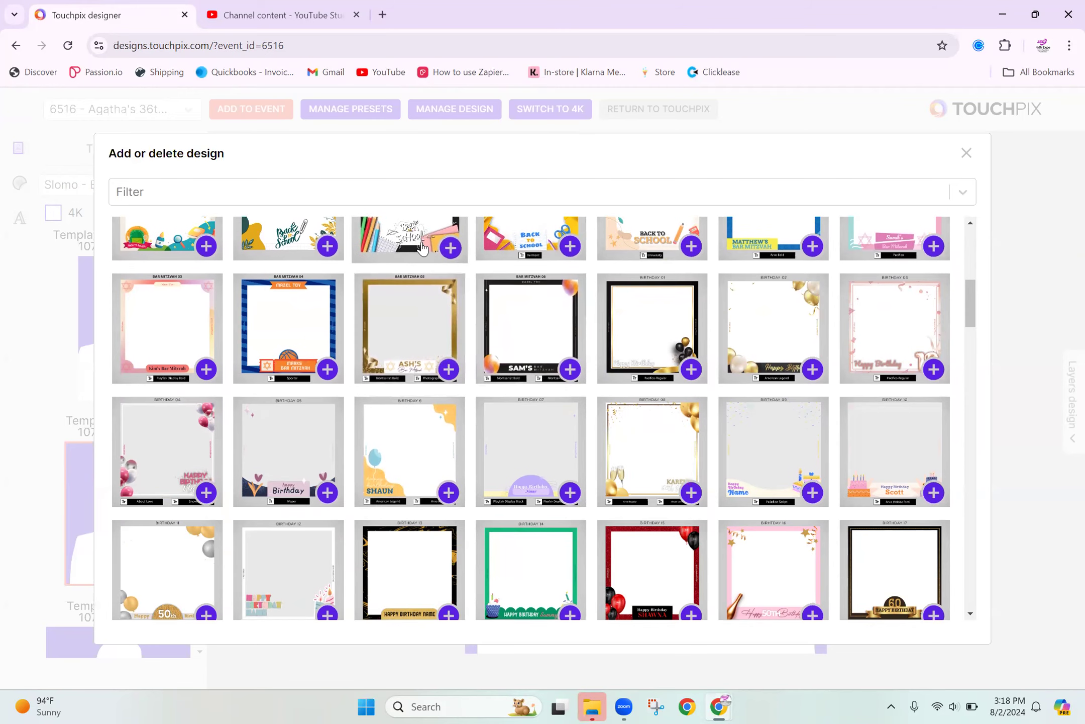
{"action": "scroll", "coordinate": [409, 239], "scroll_direction": "up", "scroll_amount": 2}
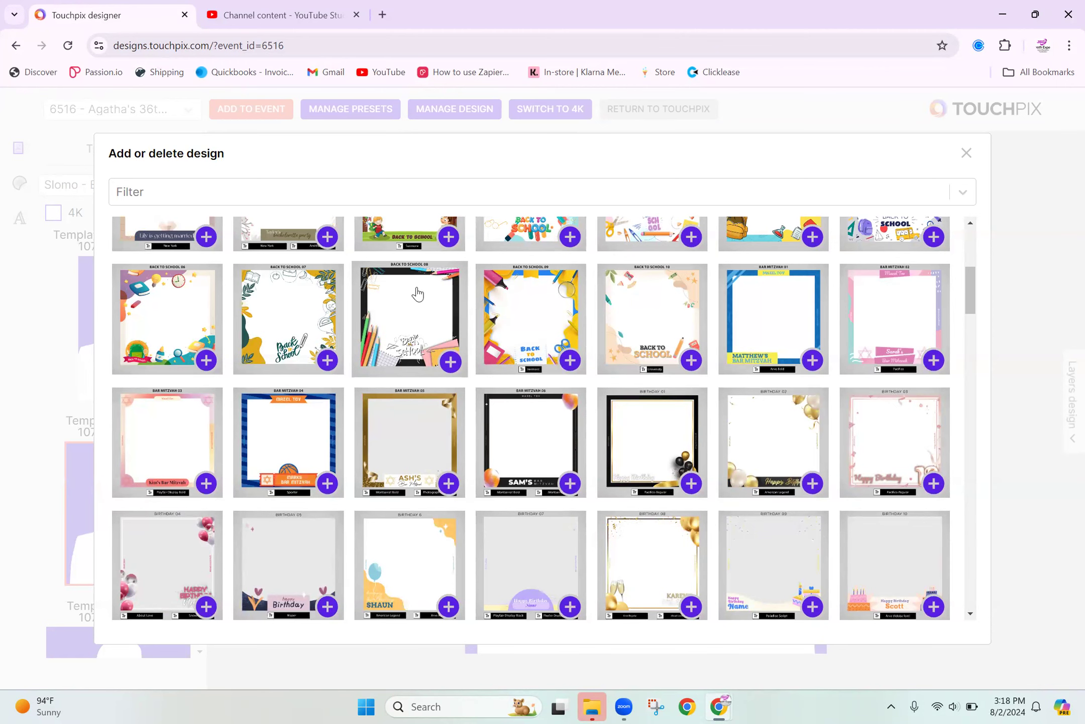
{"action": "scroll", "coordinate": [395, 424], "scroll_direction": "up", "scroll_amount": 2}
{"action": "scroll", "coordinate": [395, 423], "scroll_direction": "down", "scroll_amount": 4}
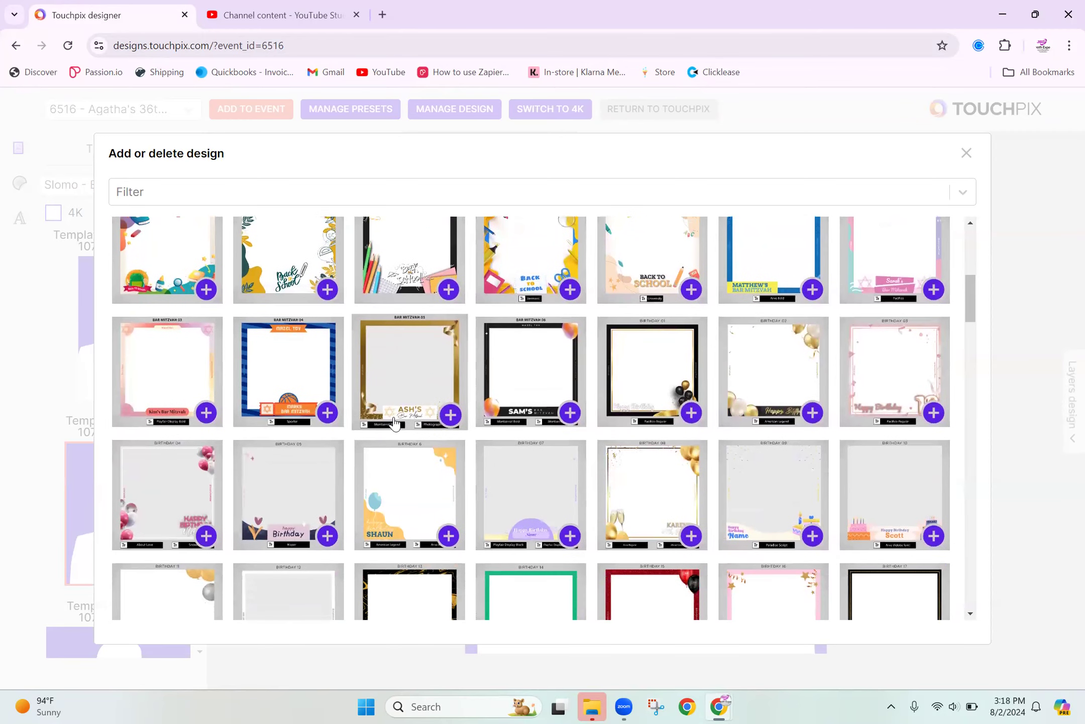
{"action": "scroll", "coordinate": [395, 425], "scroll_direction": "down", "scroll_amount": 2}
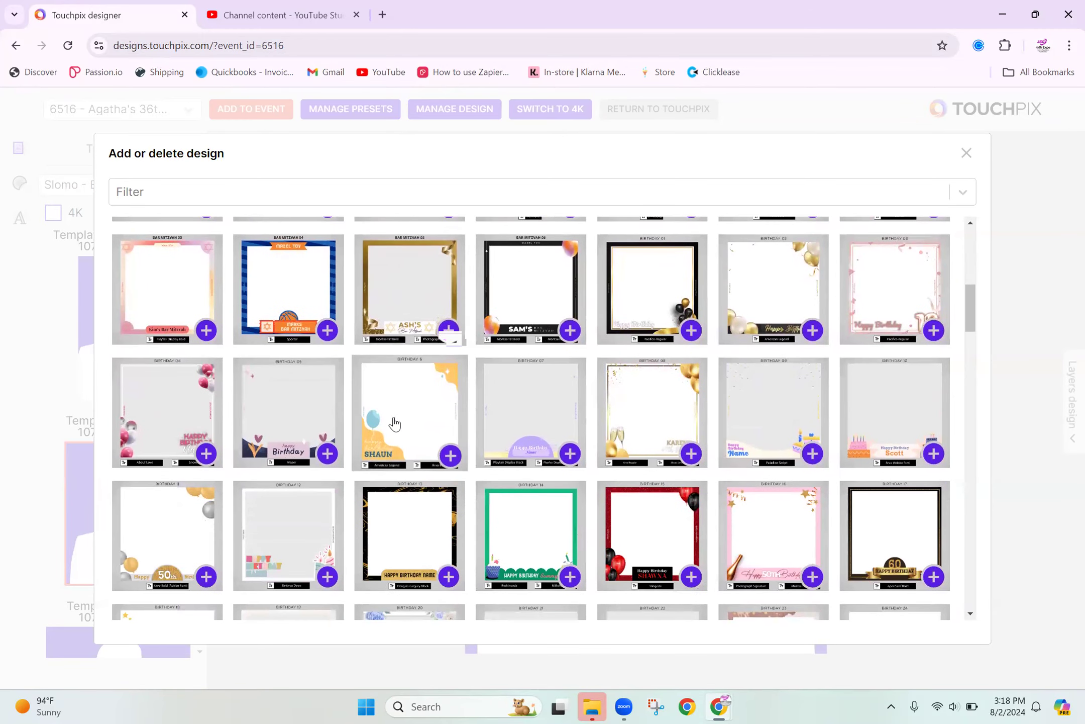
{"action": "scroll", "coordinate": [395, 424], "scroll_direction": "down", "scroll_amount": 5}
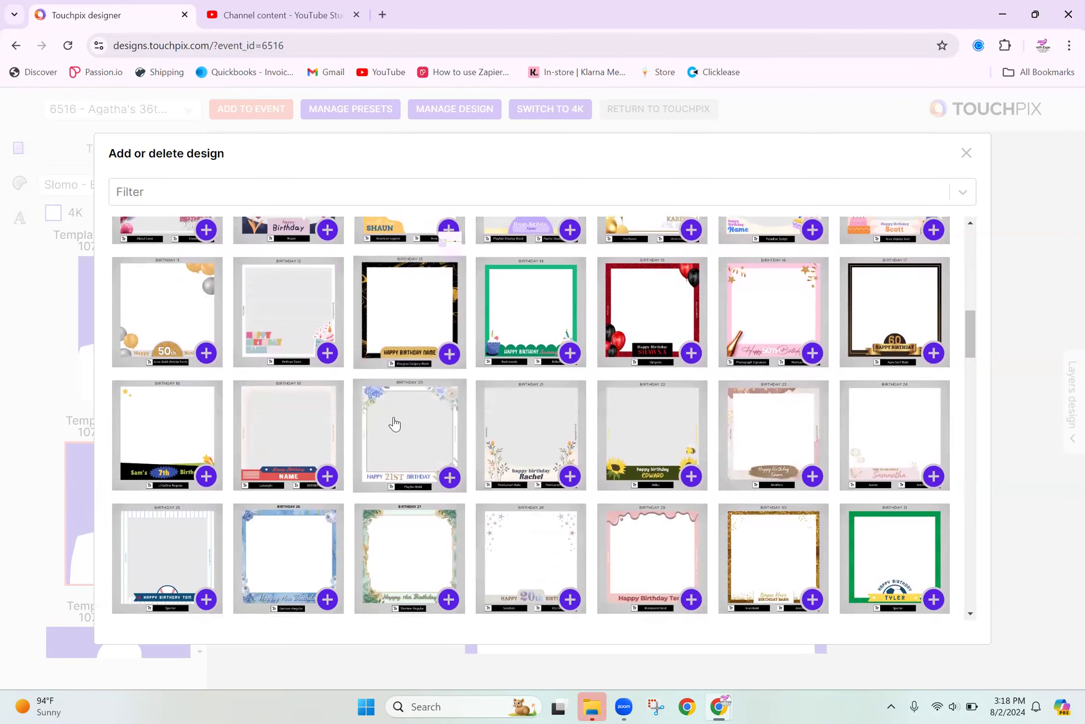
{"action": "scroll", "coordinate": [393, 423], "scroll_direction": "down", "scroll_amount": 3}
Step: Filter the Design Library by the Wedding category and look through the wedding overlay designs
{"action": "left_click", "coordinate": [430, 191]}
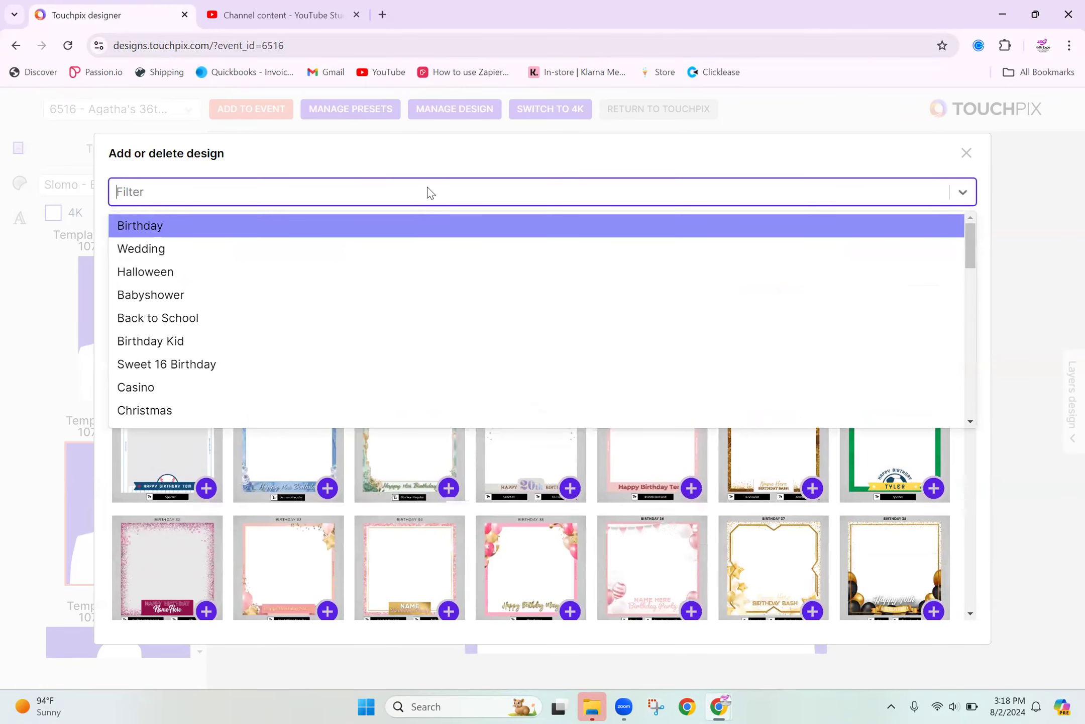
{"action": "left_click", "coordinate": [325, 250]}
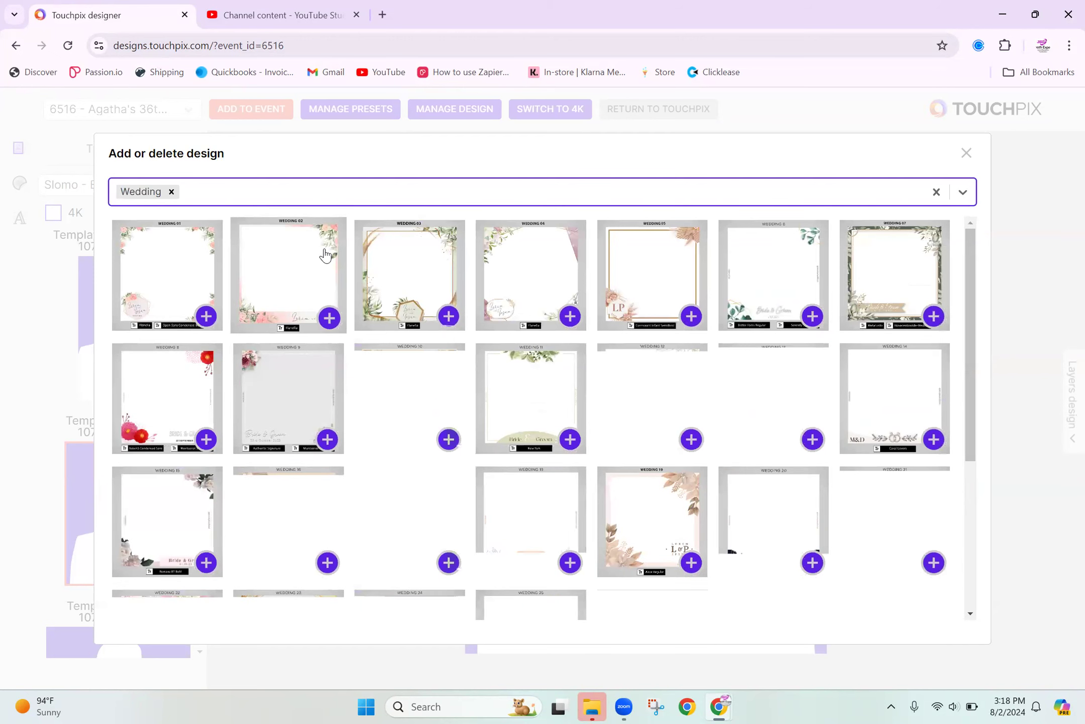
{"action": "scroll", "coordinate": [388, 327], "scroll_direction": "down", "scroll_amount": 5}
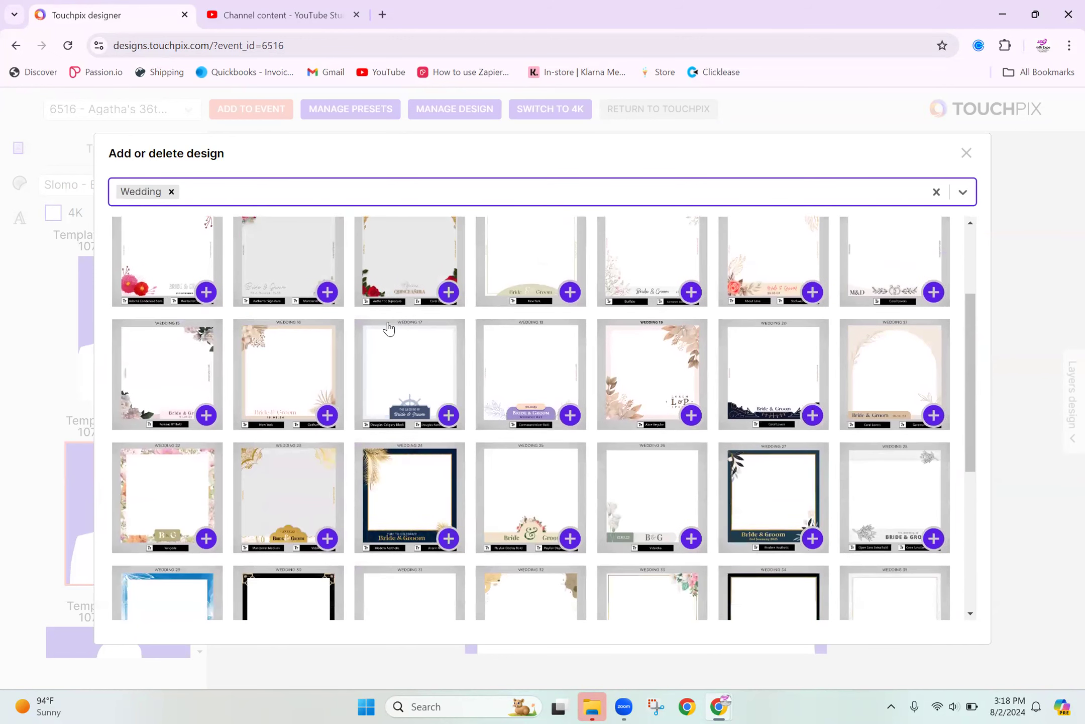
{"action": "scroll", "coordinate": [389, 328], "scroll_direction": "down", "scroll_amount": 1}
{"action": "scroll", "coordinate": [350, 485], "scroll_direction": "down", "scroll_amount": 2}
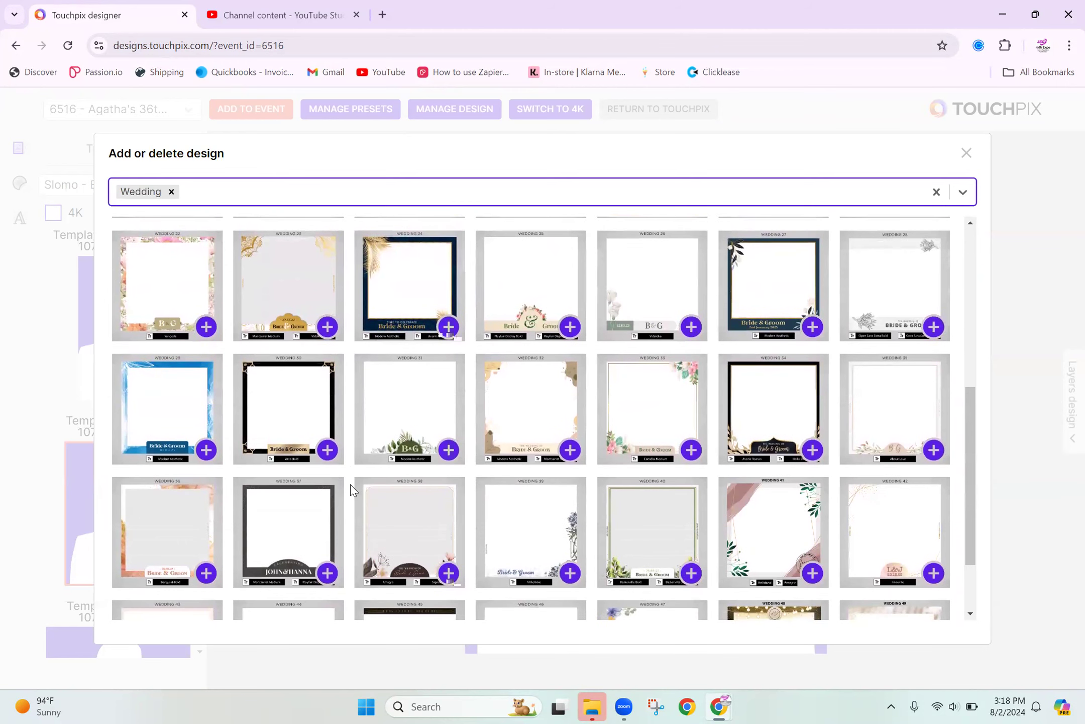
{"action": "scroll", "coordinate": [350, 484], "scroll_direction": "down", "scroll_amount": 2}
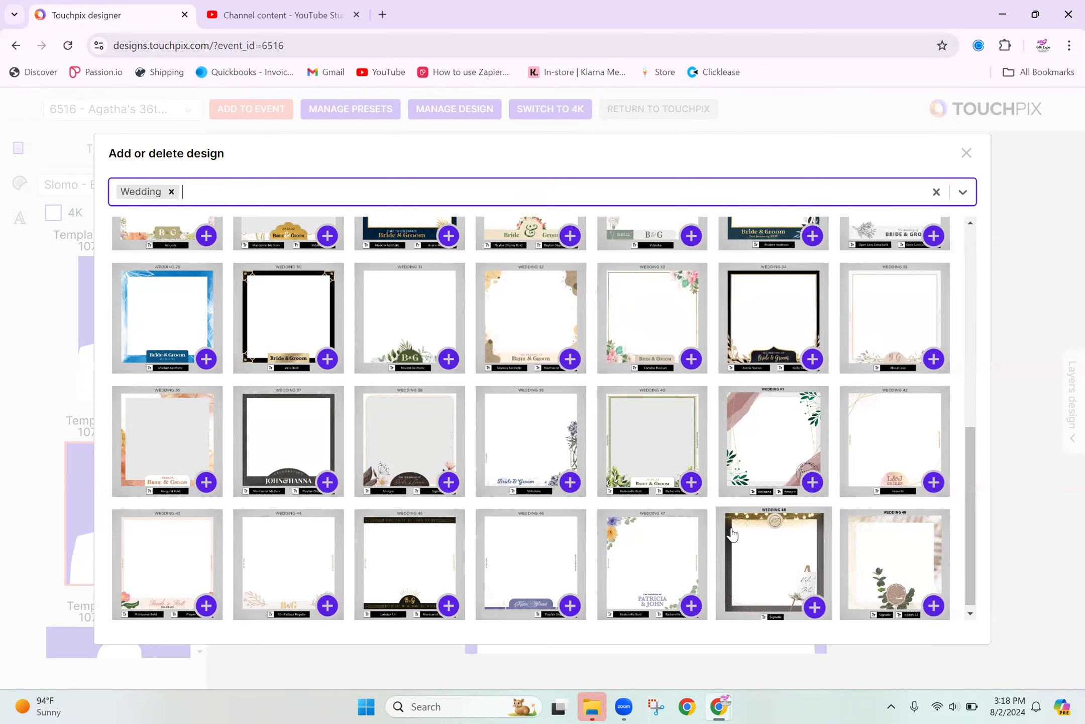
Step: Load the Wedding 48 design from the Design Library onto the canvas and check which frame and monogram elements are selectable
{"action": "scroll", "coordinate": [726, 533], "scroll_direction": "down", "scroll_amount": 1}
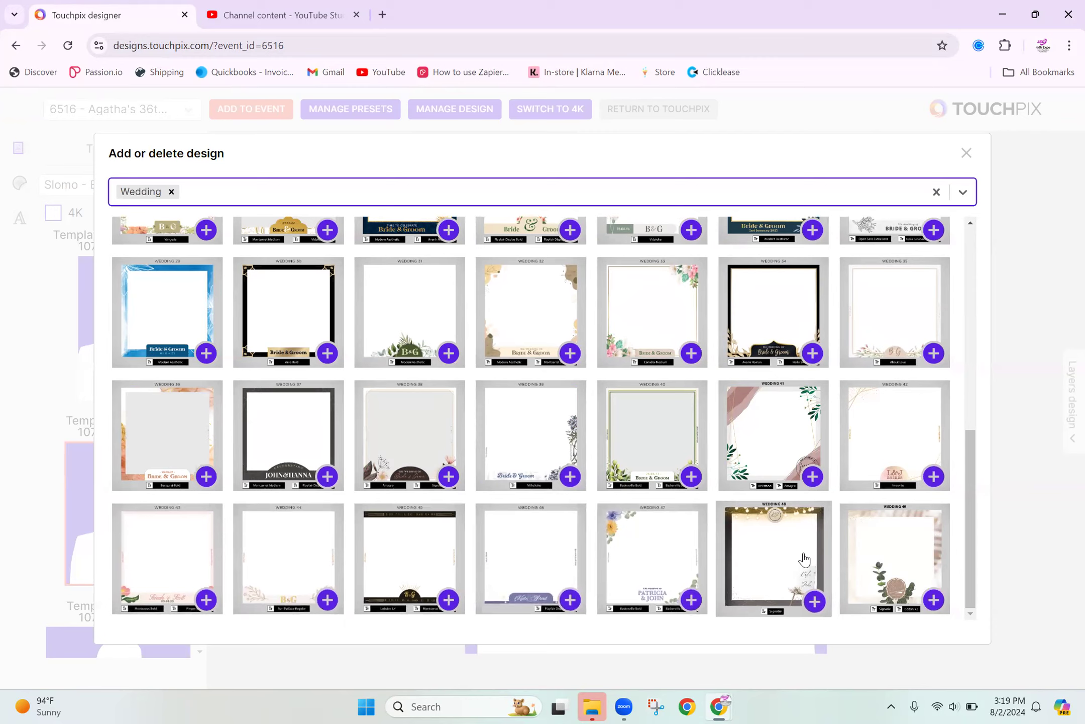
{"action": "left_click", "coordinate": [775, 561]}
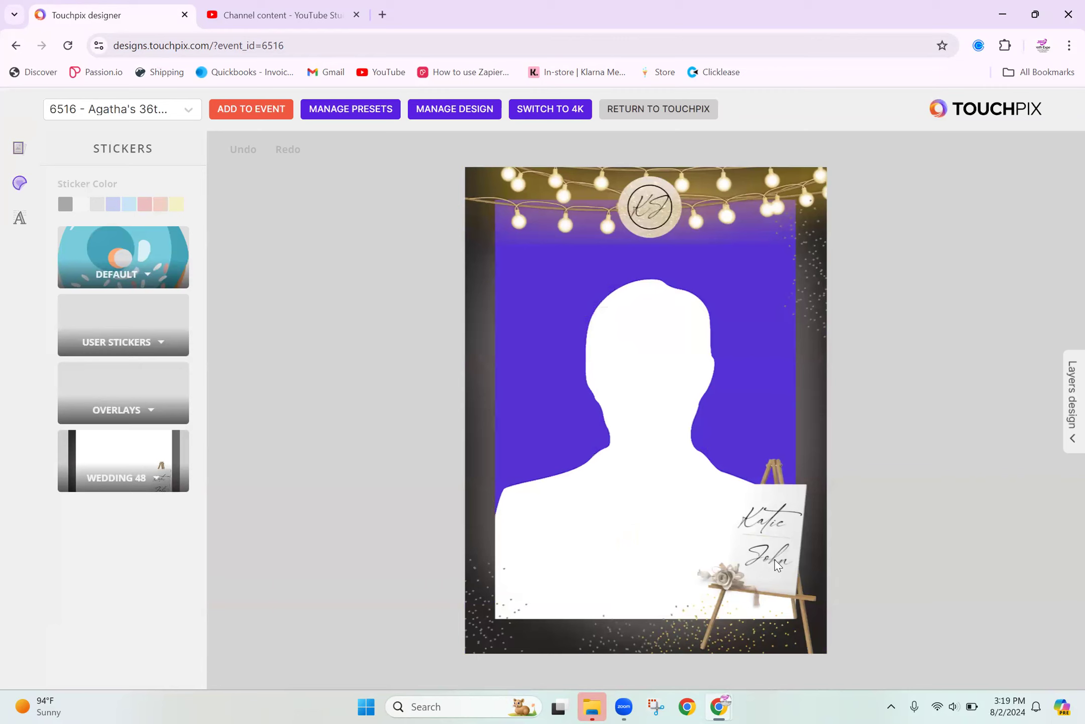
{"action": "left_click", "coordinate": [766, 560]}
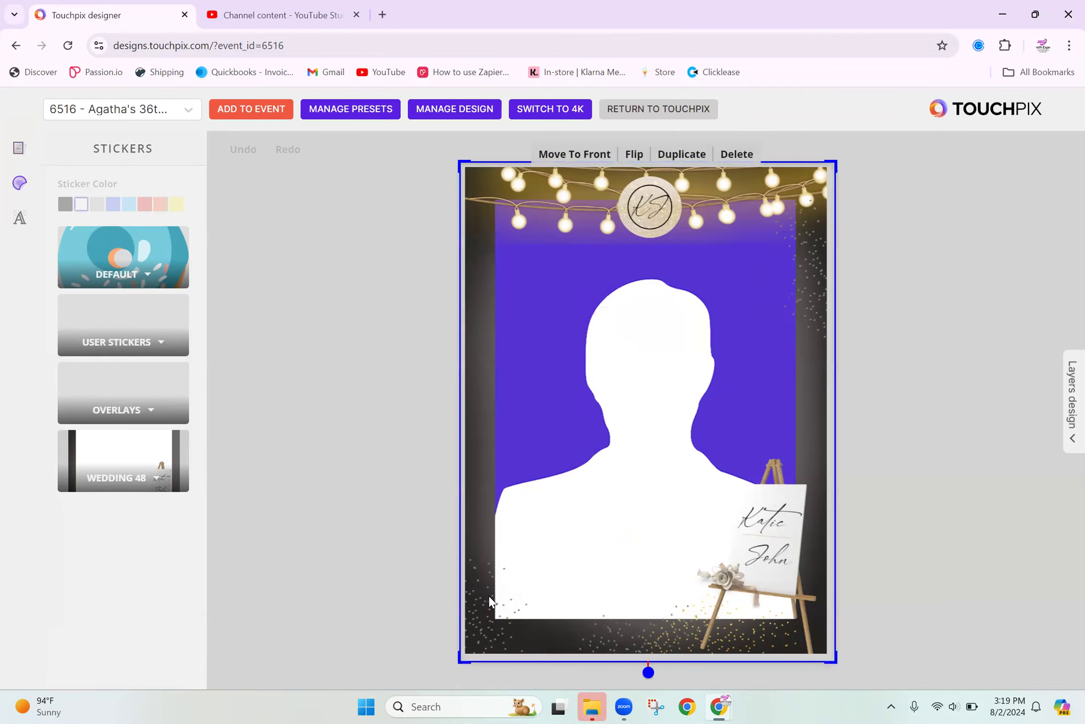
{"action": "left_click", "coordinate": [708, 221]}
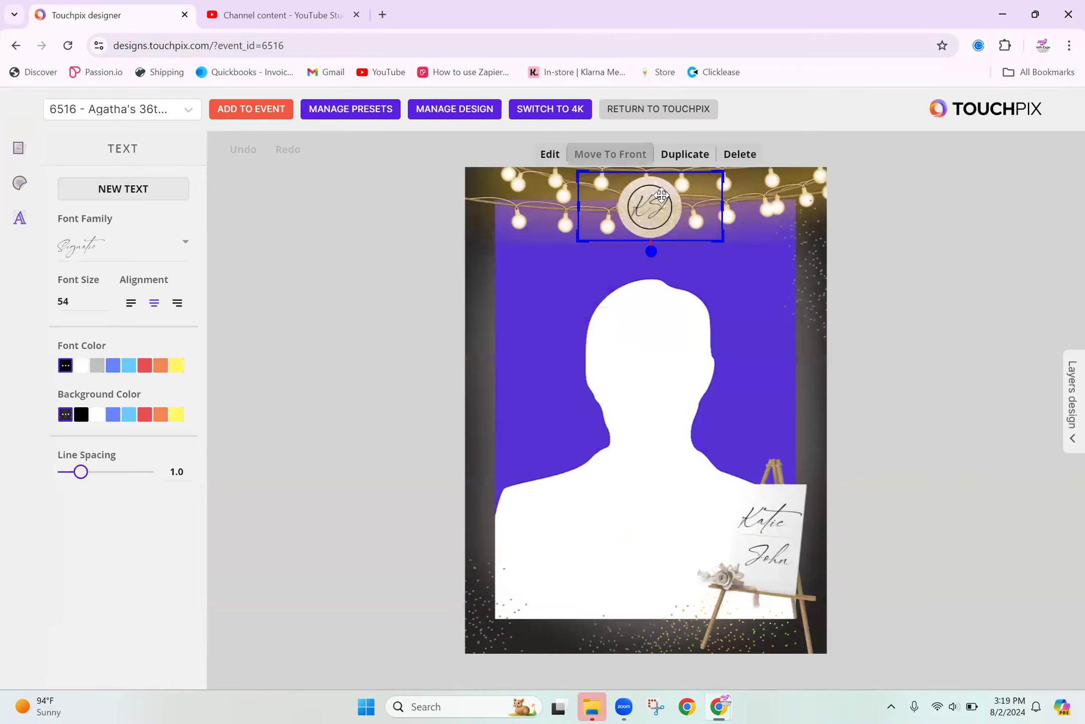
{"action": "left_click", "coordinate": [517, 228]}
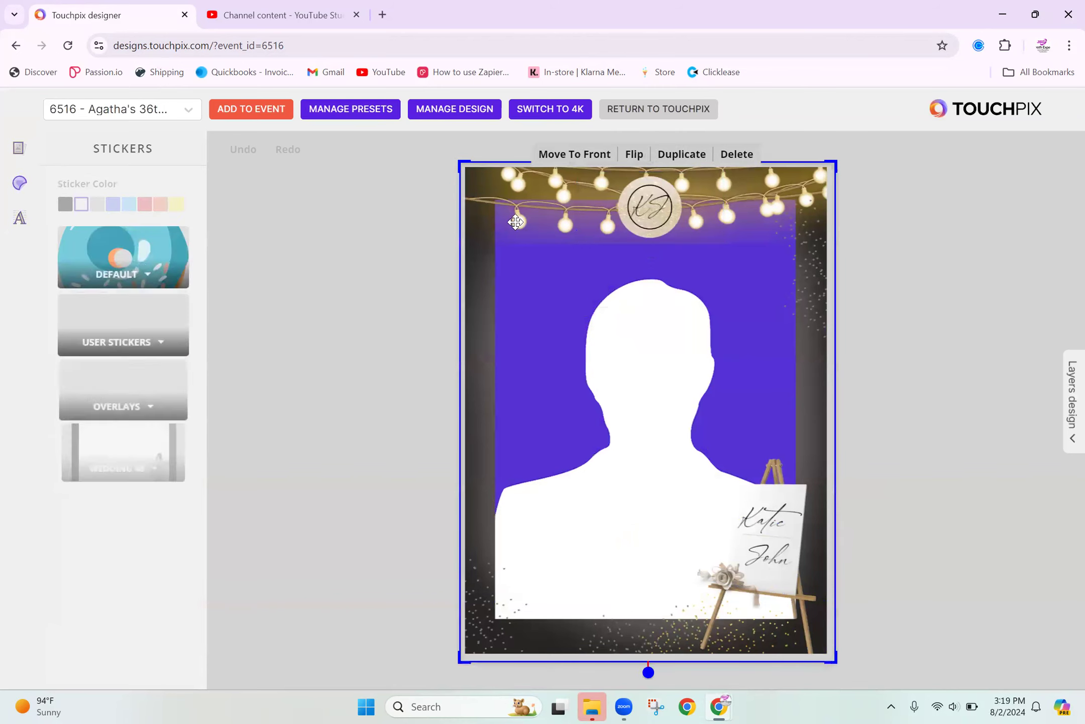
Step: Replace the upper name on the easel sign with the birthday celebrant's first name in possessive form
{"action": "left_click", "coordinate": [760, 515]}
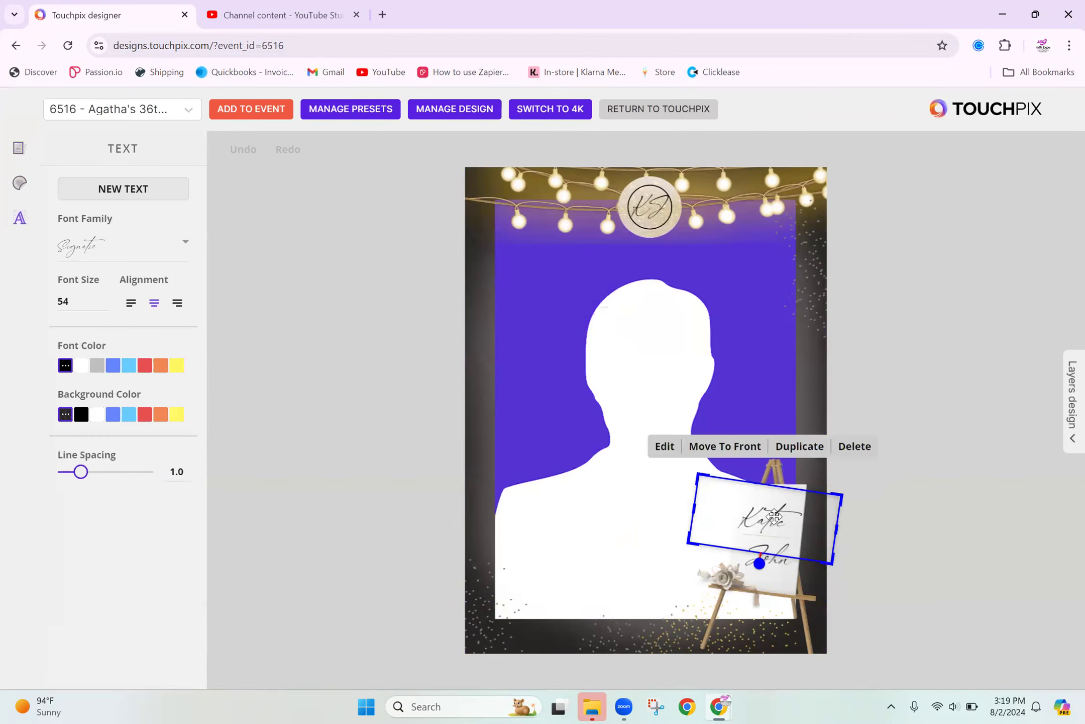
{"action": "double_click", "coordinate": [774, 516]}
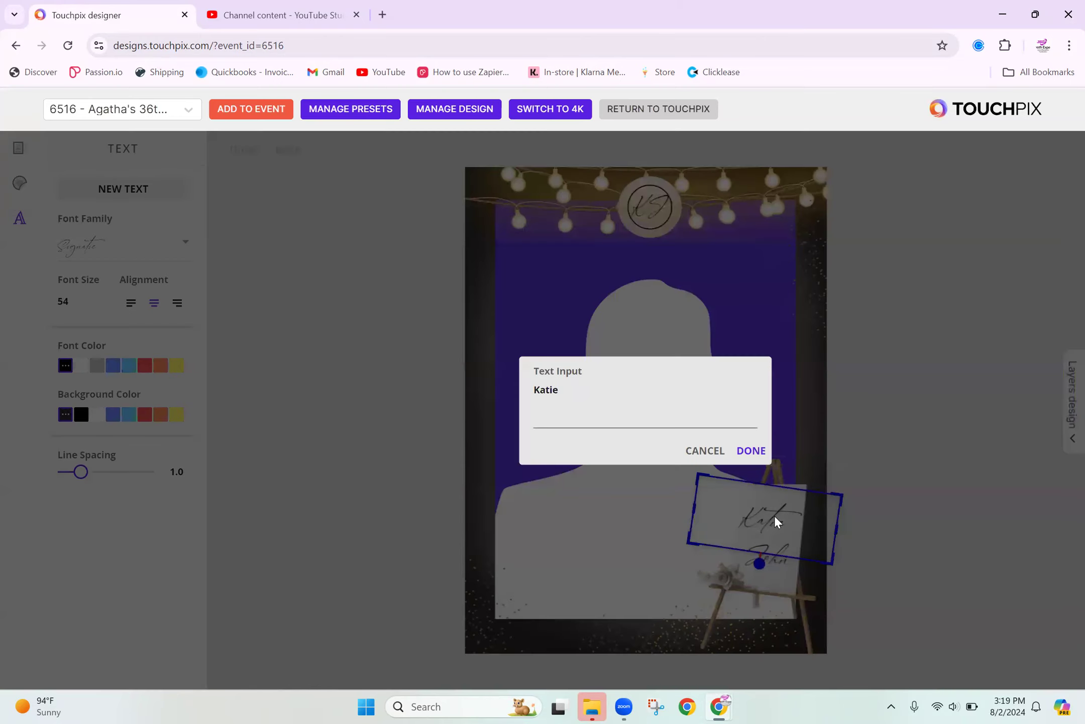
{"action": "key", "text": "ctrl+a"}
{"action": "type", "text": "Agat"}
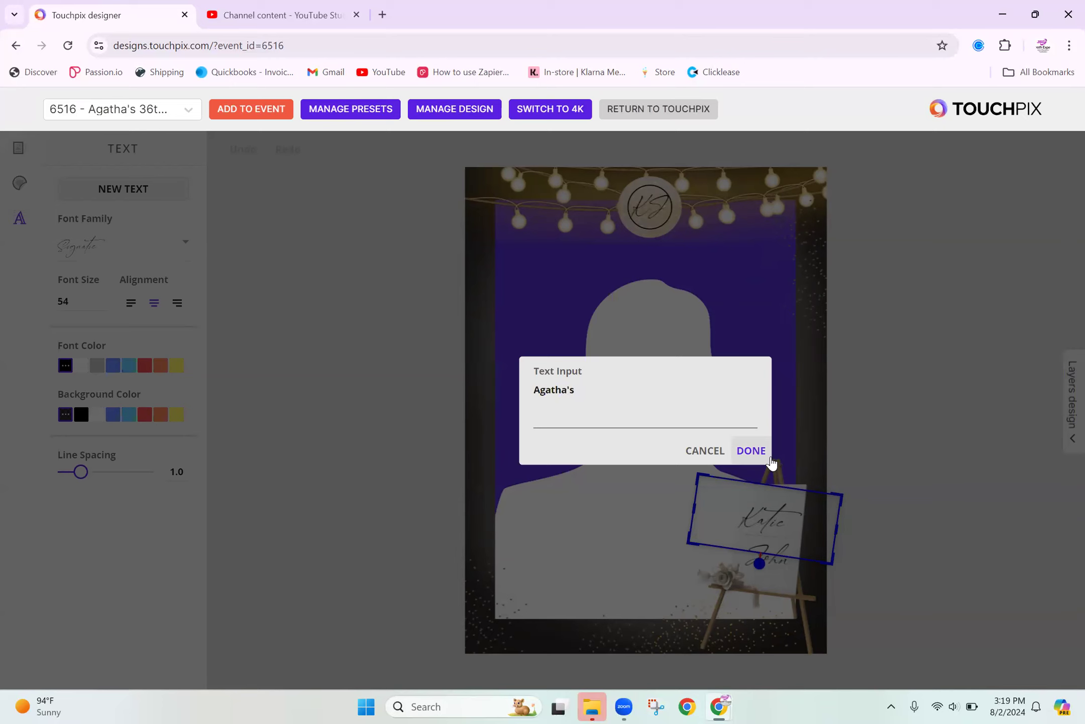
{"action": "left_click", "coordinate": [756, 451]}
Step: Replace the lower name on the easel sign with "36th" and shift it so it sits centred under the celebrant's name
{"action": "left_click", "coordinate": [775, 563]}
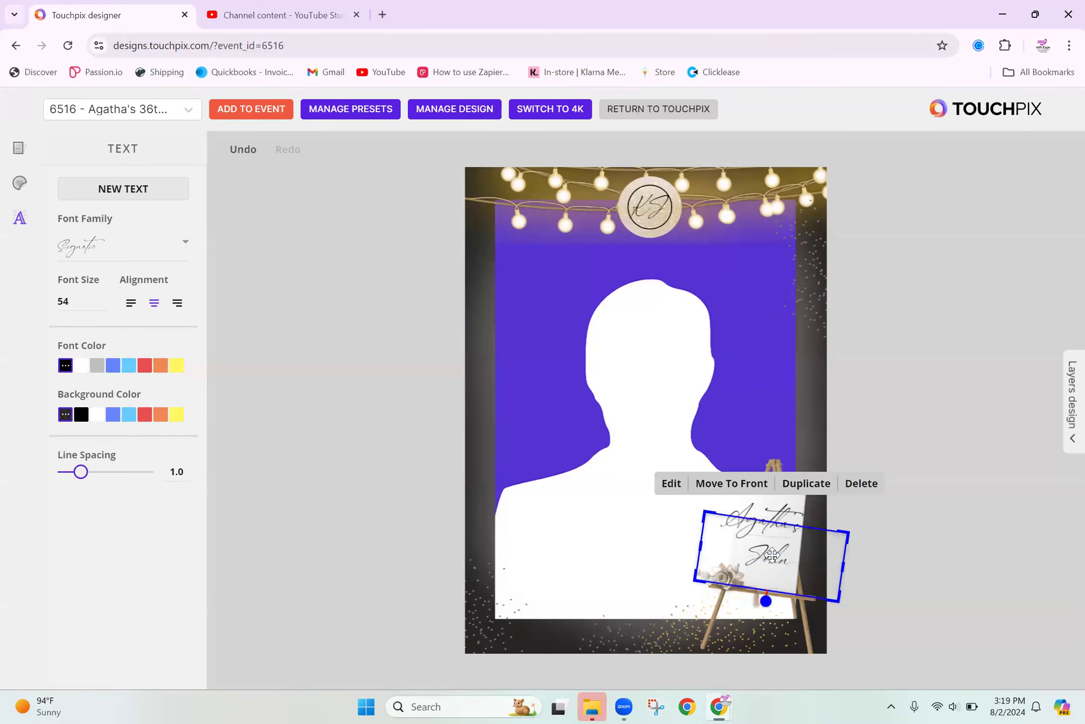
{"action": "double_click", "coordinate": [776, 563]}
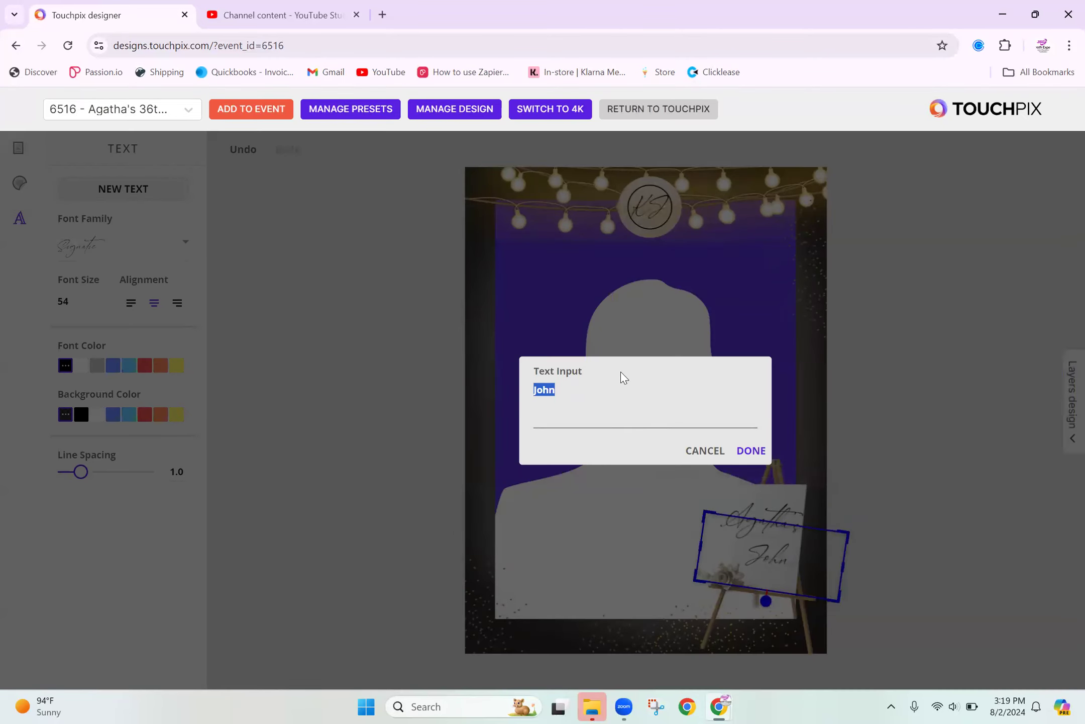
{"action": "type", "text": "36th"}
{"action": "key", "text": "Return"}
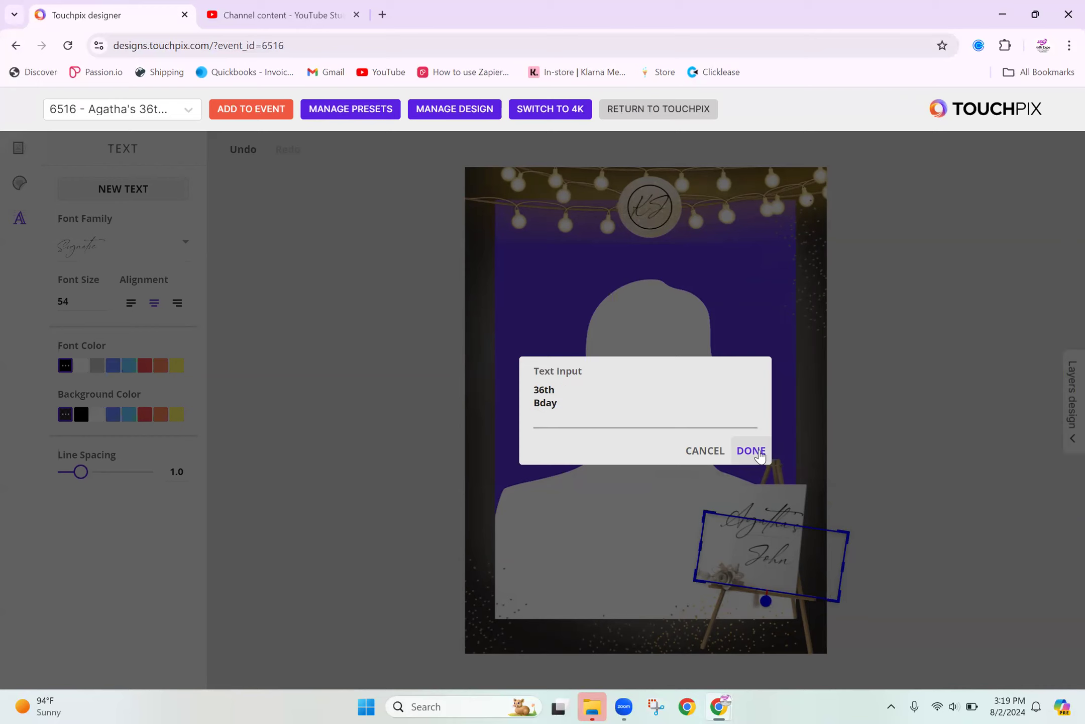
{"action": "left_click", "coordinate": [751, 451]}
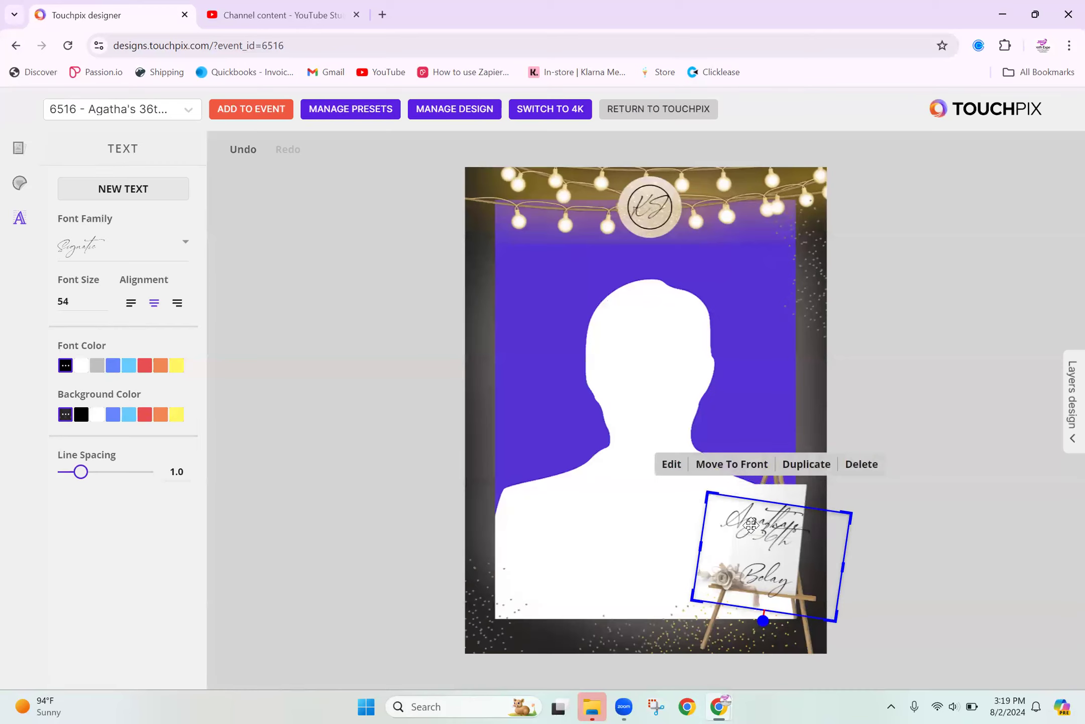
{"action": "double_click", "coordinate": [760, 576]}
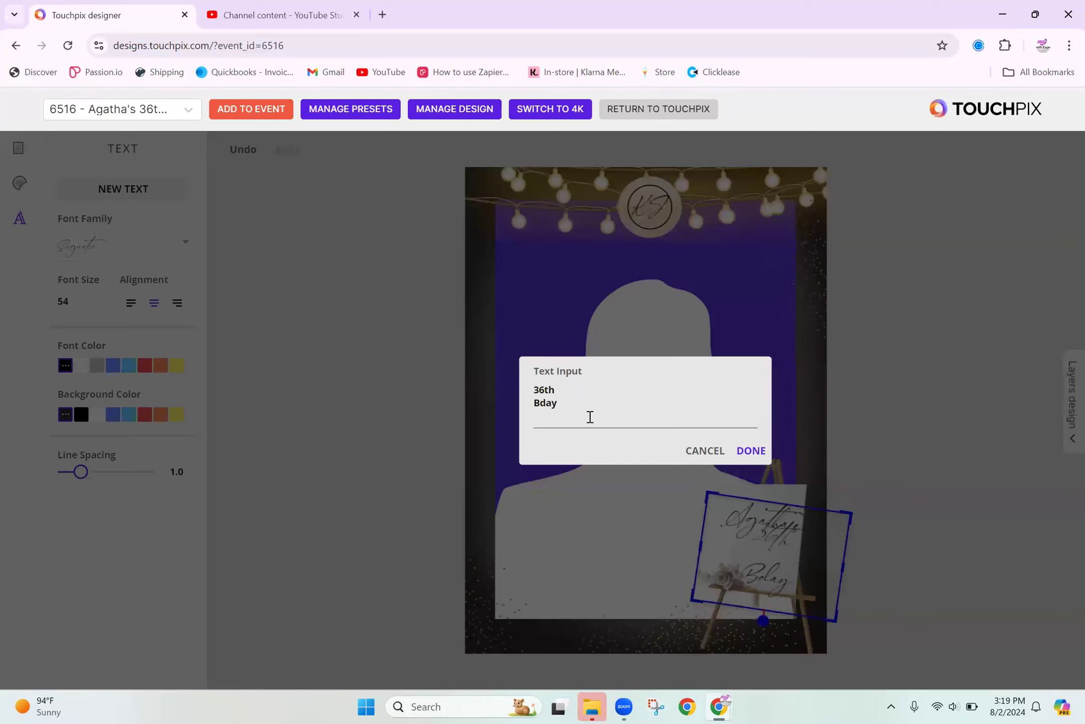
{"action": "left_click", "coordinate": [751, 451]}
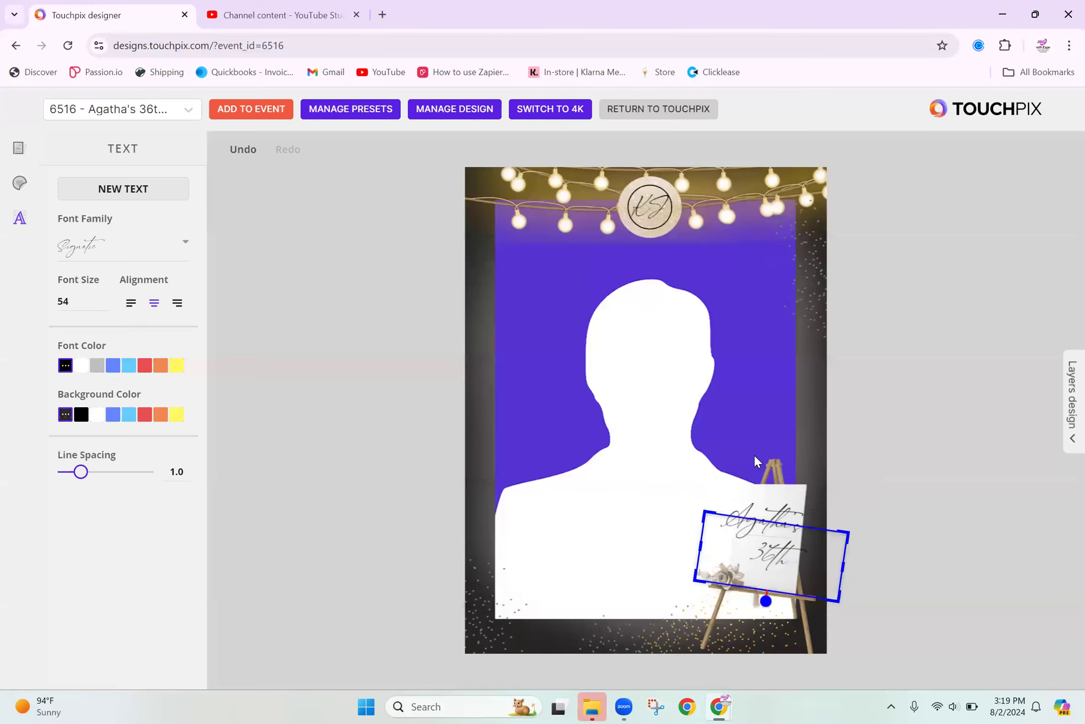
{"action": "left_click_drag", "start_coordinate": [787, 559], "coordinate": [772, 558]}
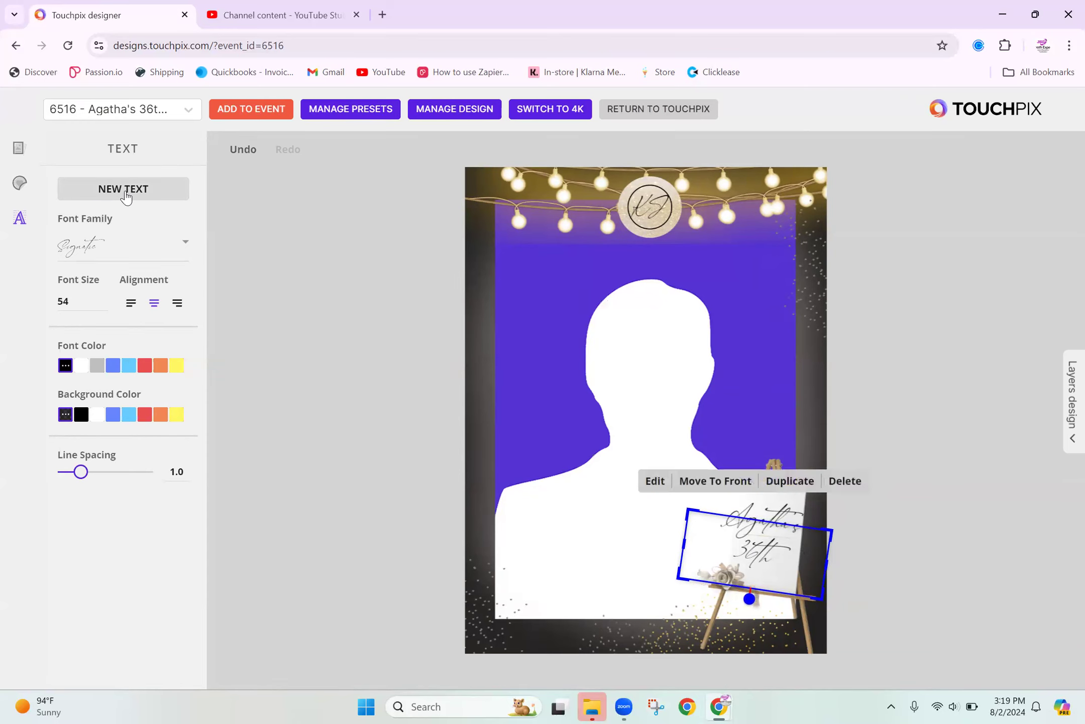
Step: Add a new text element to the overlay reading "Birthday"
{"action": "left_click", "coordinate": [125, 195]}
{"action": "double_click", "coordinate": [650, 377]}
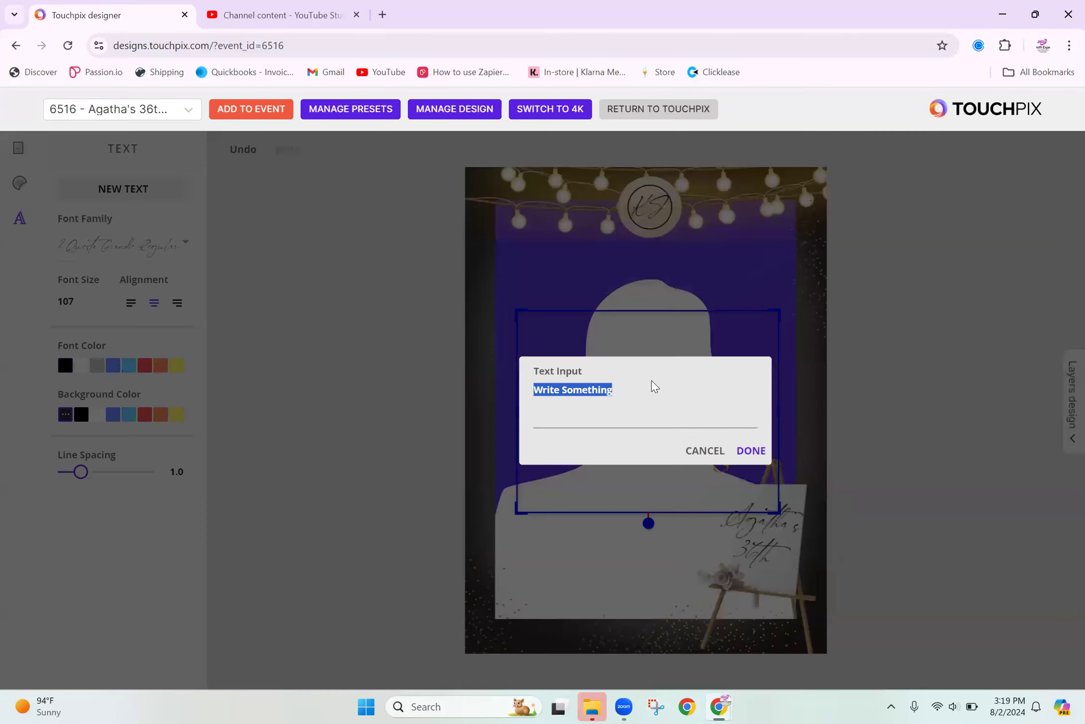
{"action": "type", "text": "irthday"}
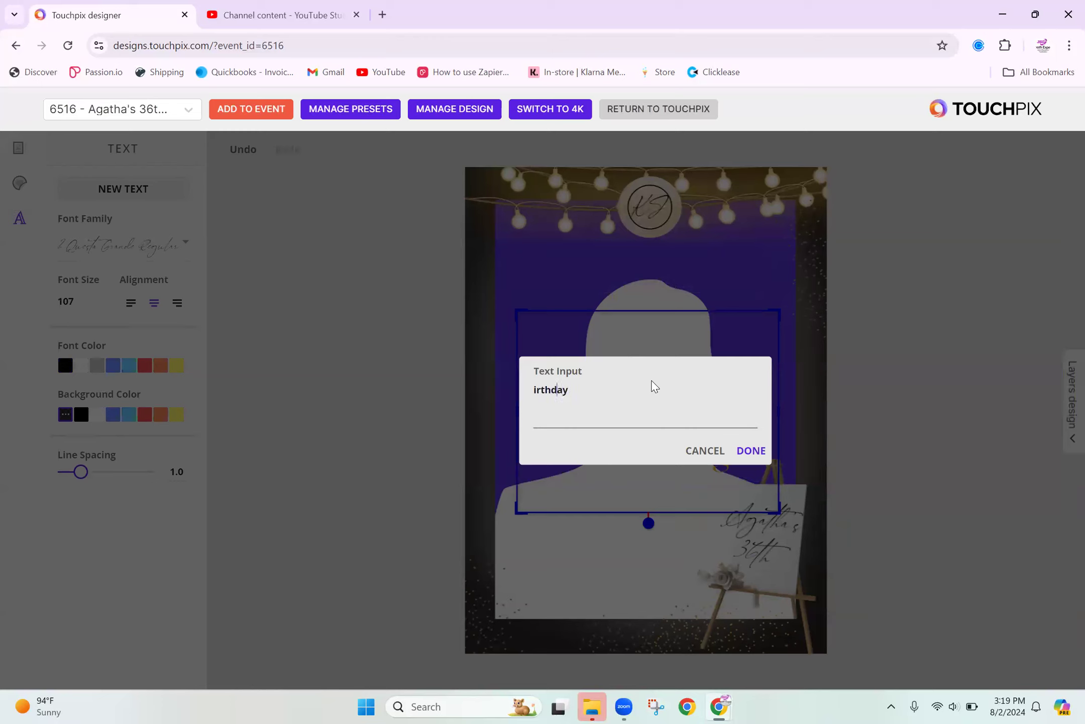
{"action": "type", "text": "B"}
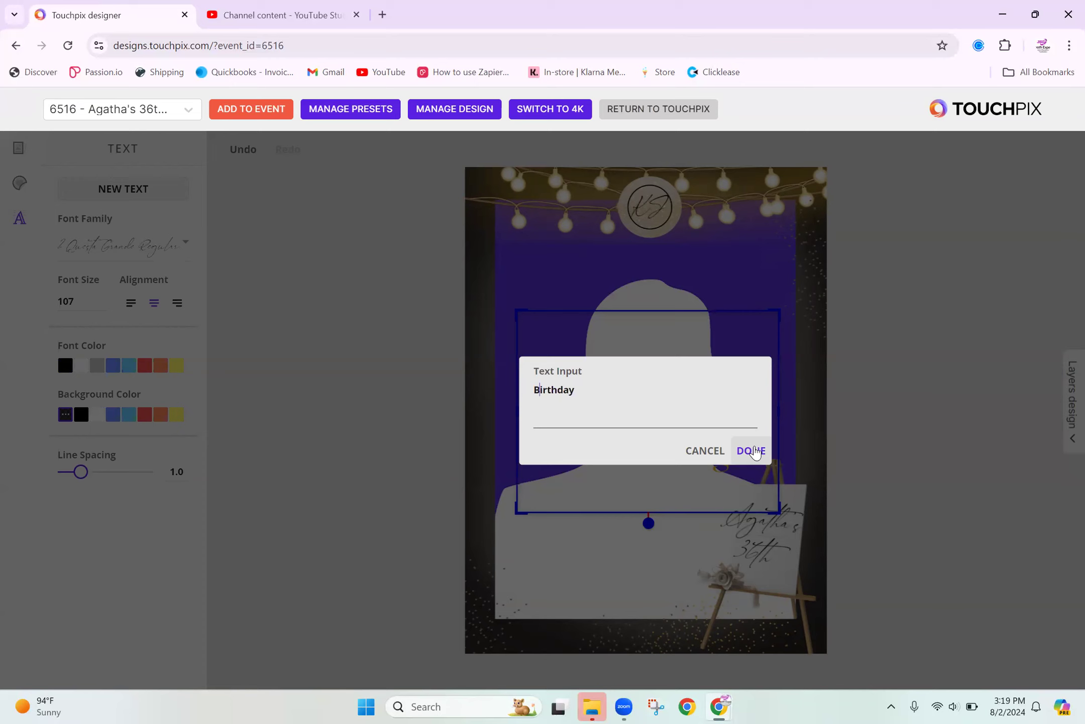
{"action": "left_click", "coordinate": [753, 448]}
Step: Format the "Birthday" text in the Aaargh font at size 20 with black font color
{"action": "left_click", "coordinate": [179, 248]}
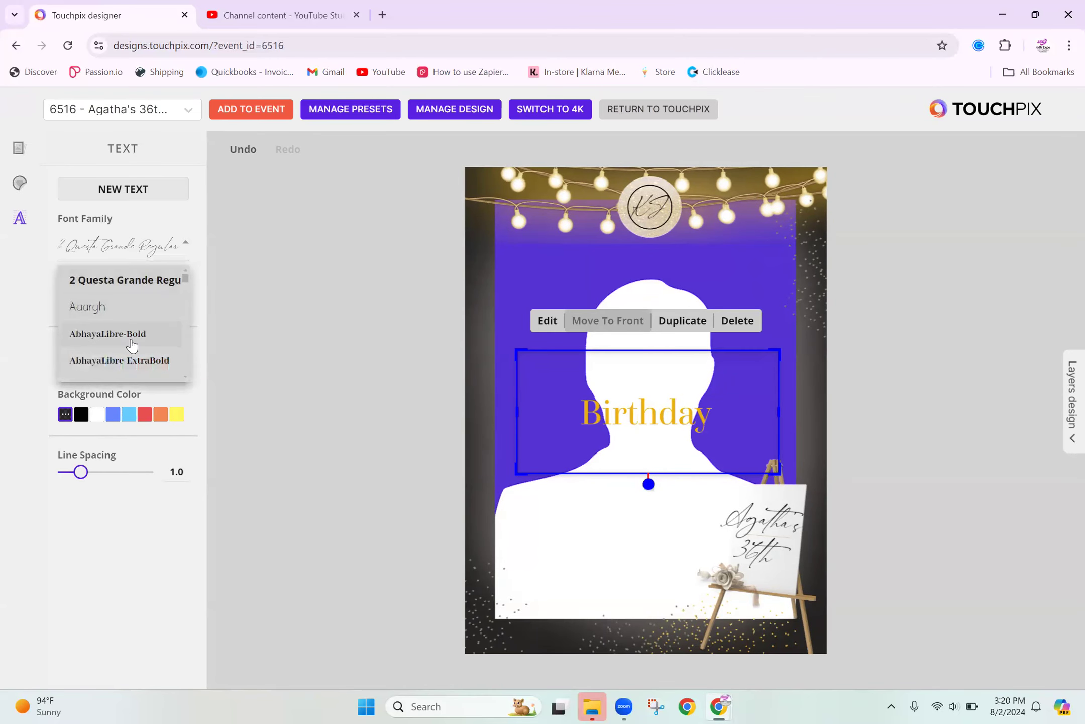
{"action": "left_click", "coordinate": [146, 279]}
{"action": "left_click", "coordinate": [155, 253]}
{"action": "left_click", "coordinate": [135, 305]}
{"action": "left_click", "coordinate": [92, 292]}
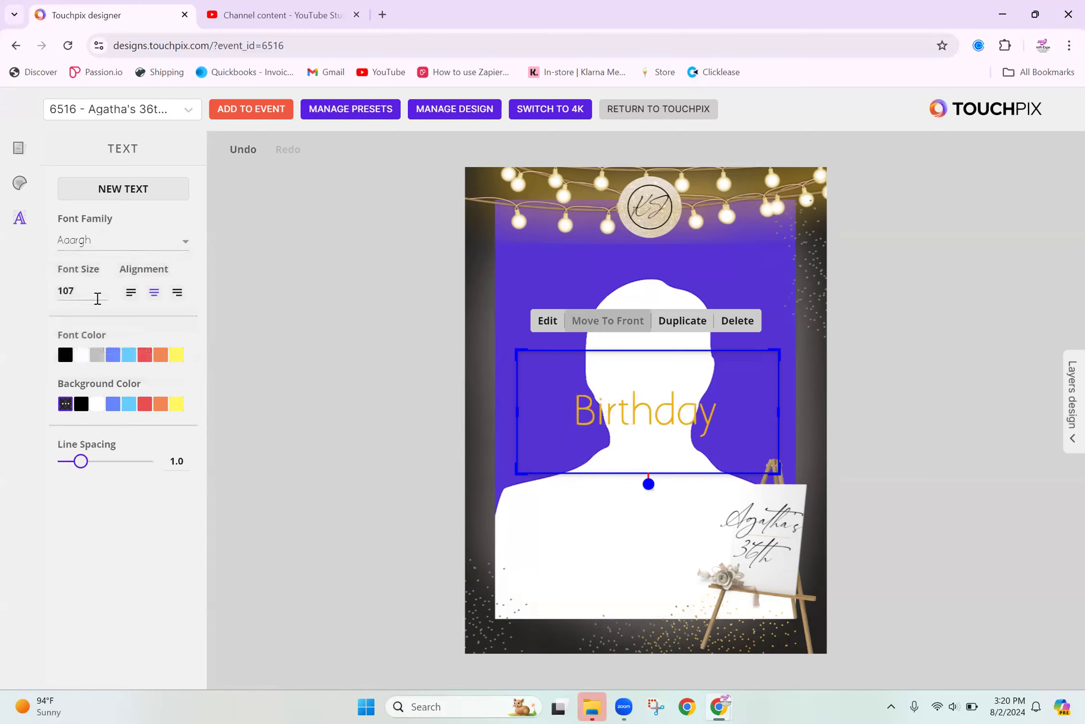
{"action": "double_click", "coordinate": [60, 287]}
{"action": "type", "text": "20"}
{"action": "key", "text": "Return"}
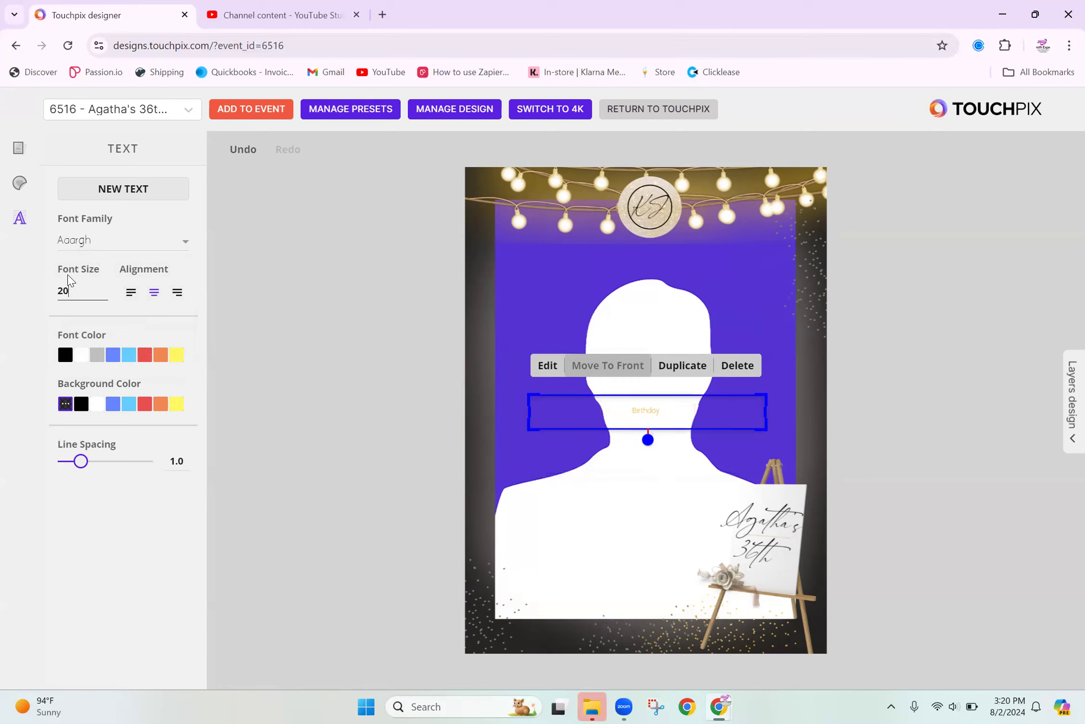
{"action": "left_click", "coordinate": [65, 354]}
Step: Move the "Birthday" text onto the easel sign, just beneath "36th" and beside the flower
{"action": "left_click_drag", "start_coordinate": [649, 407], "coordinate": [776, 600]}
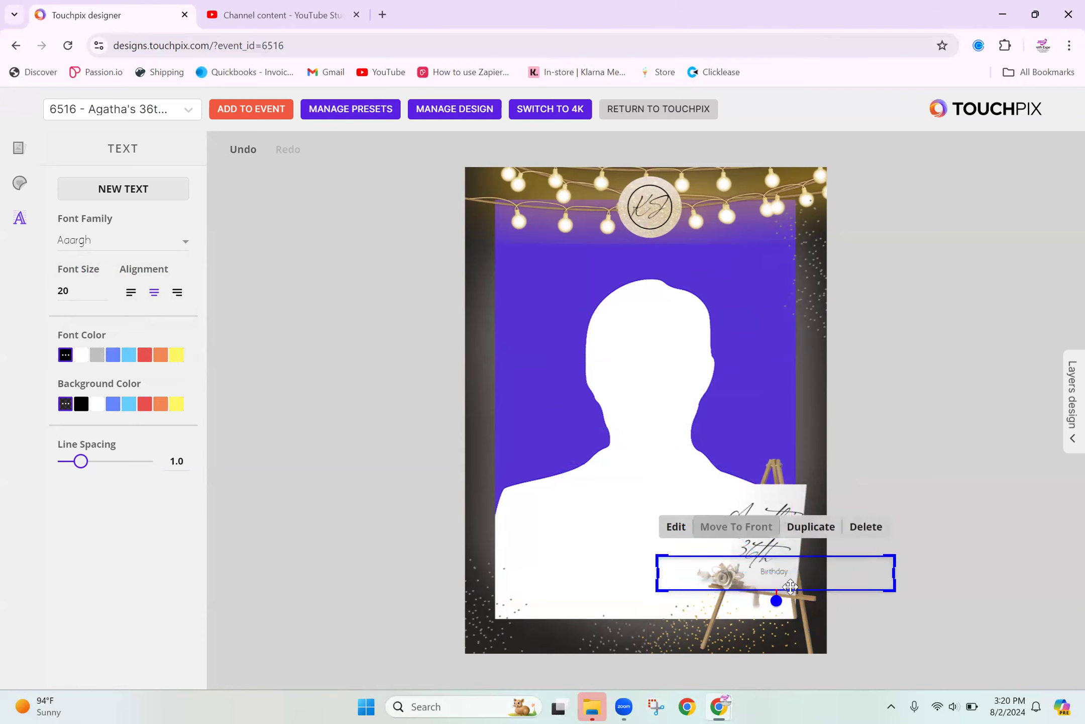
{"action": "left_click_drag", "start_coordinate": [776, 600], "coordinate": [777, 599]}
{"action": "mouse_move", "coordinate": [767, 573]}
{"action": "left_mouse_down"}
{"action": "mouse_move", "coordinate": [755, 574]}
{"action": "mouse_move", "coordinate": [764, 575]}
{"action": "left_mouse_up"}
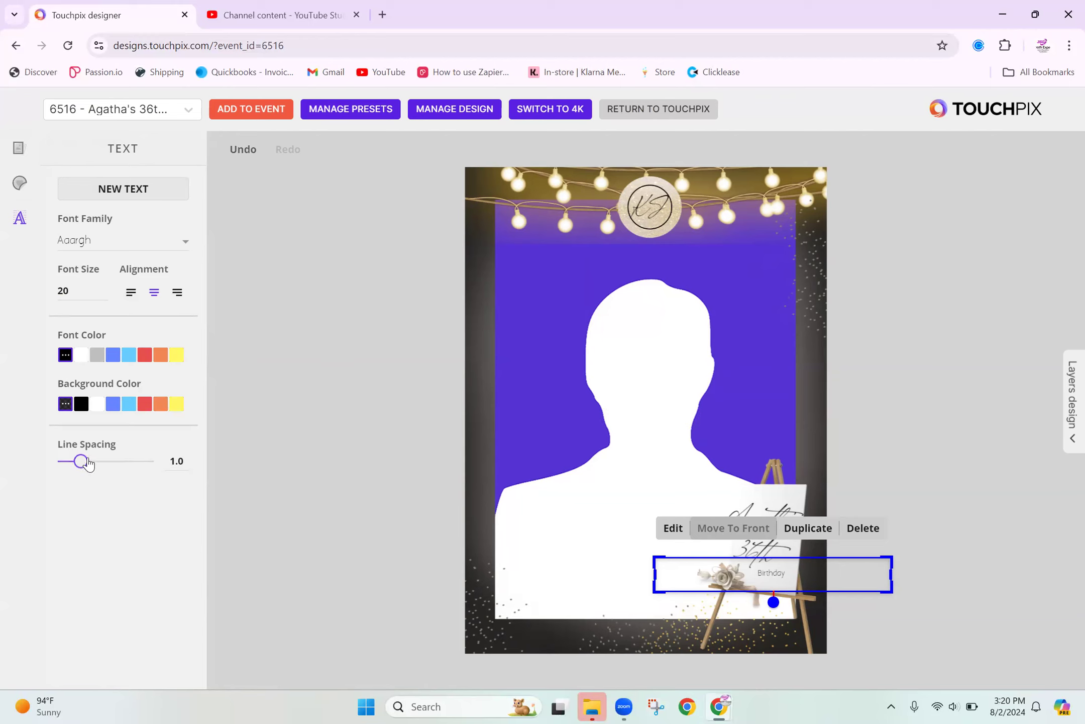
Step: Set the "Birthday" text's line spacing to 1.3 and font size to 28, and nudge it into place on the sign
{"action": "left_click_drag", "start_coordinate": [82, 461], "coordinate": [92, 461]}
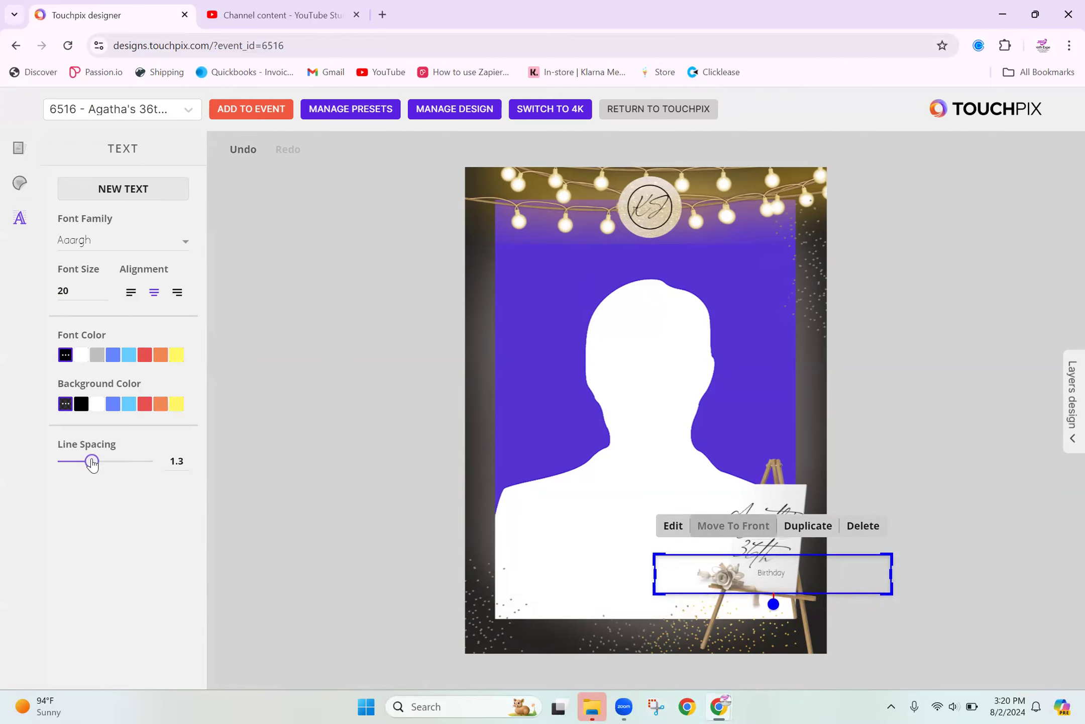
{"action": "left_click", "coordinate": [685, 511]}
{"action": "left_click", "coordinate": [771, 573]}
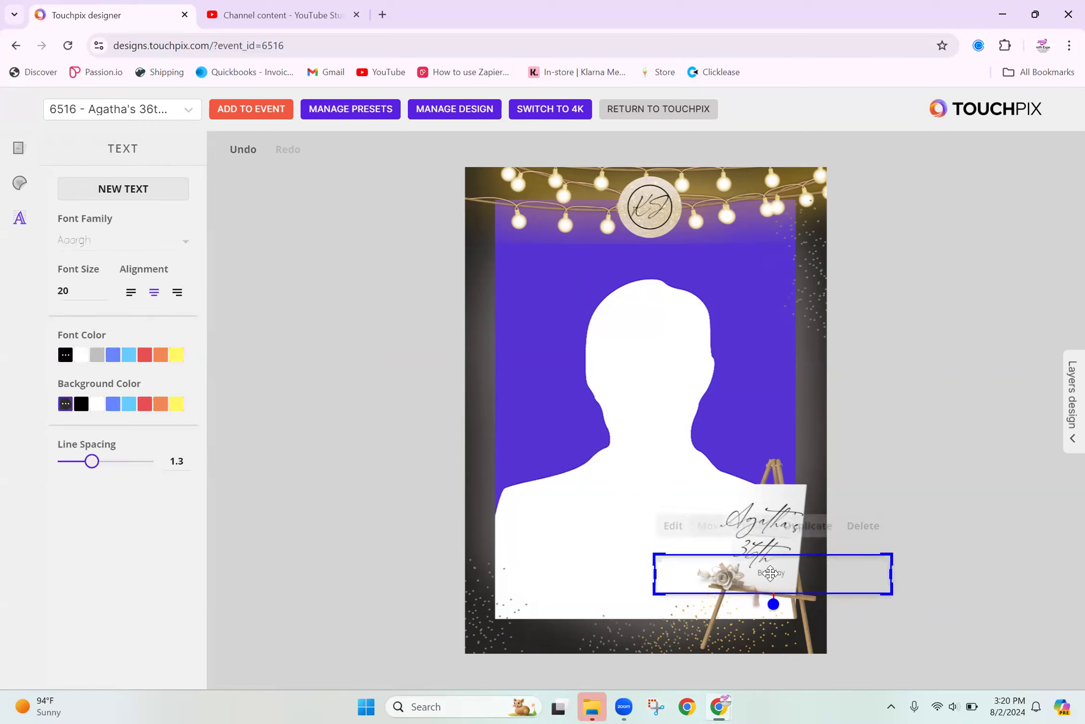
{"action": "left_click", "coordinate": [88, 292]}
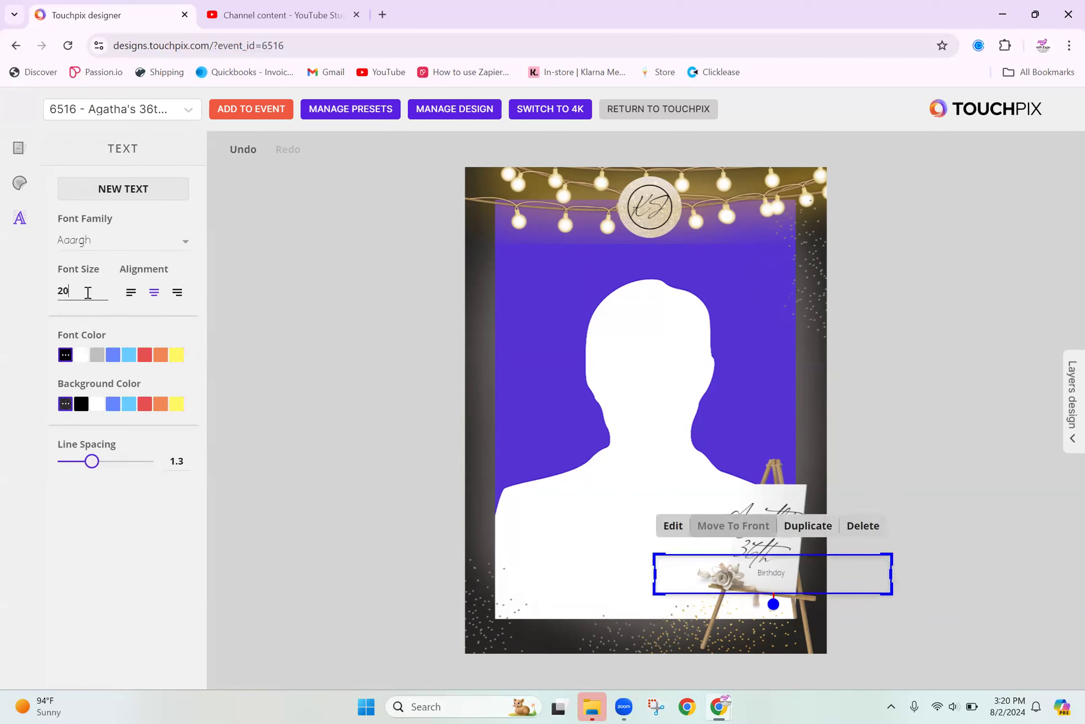
{"action": "type", "text": "8"}
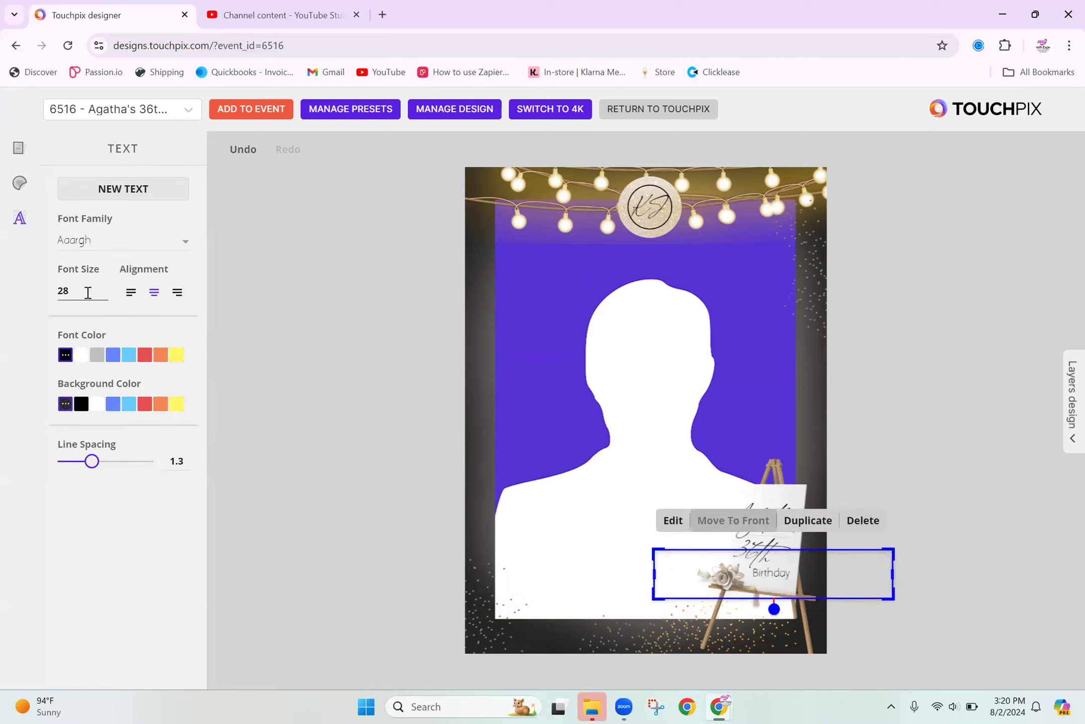
{"action": "left_click", "coordinate": [775, 610]}
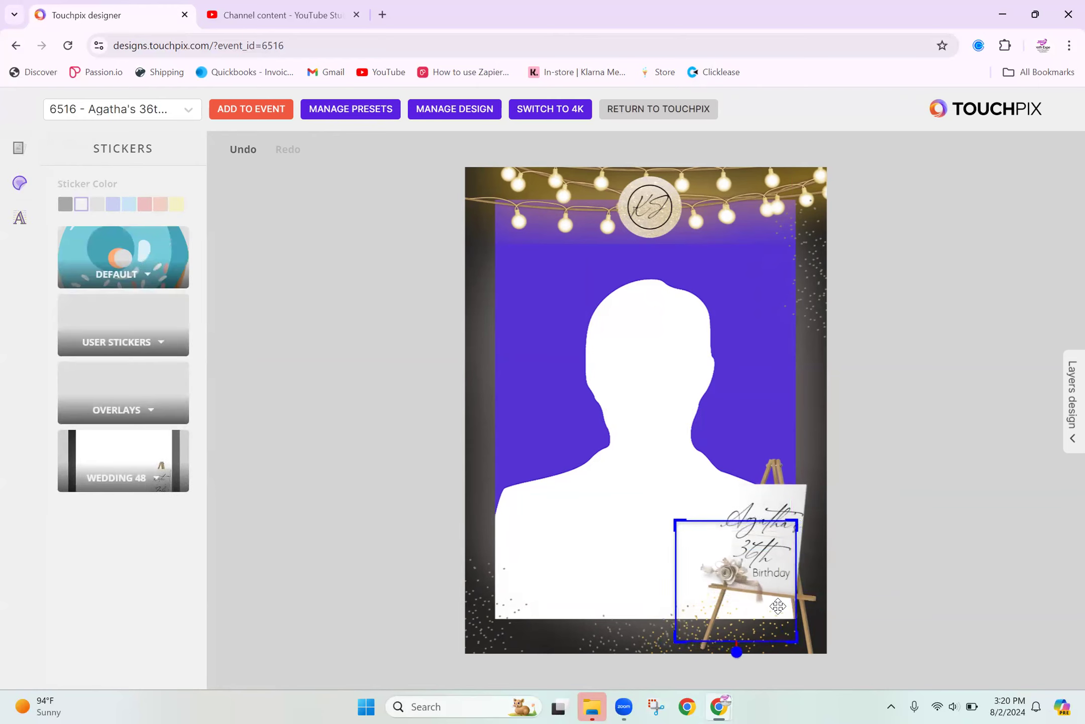
{"action": "left_click", "coordinate": [782, 573]}
{"action": "left_click_drag", "start_coordinate": [783, 574], "coordinate": [783, 575]}
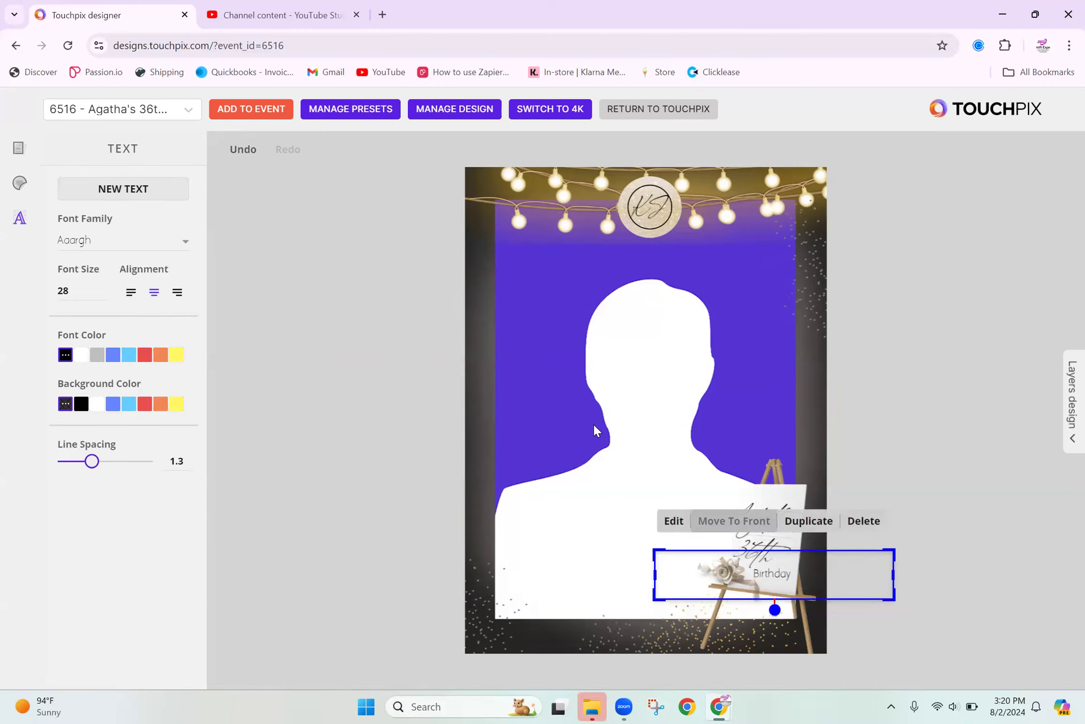
Step: Replace the initials in the round monogram with "36", enlarge the text to size 76 and centre it in the circle
{"action": "double_click", "coordinate": [638, 206]}
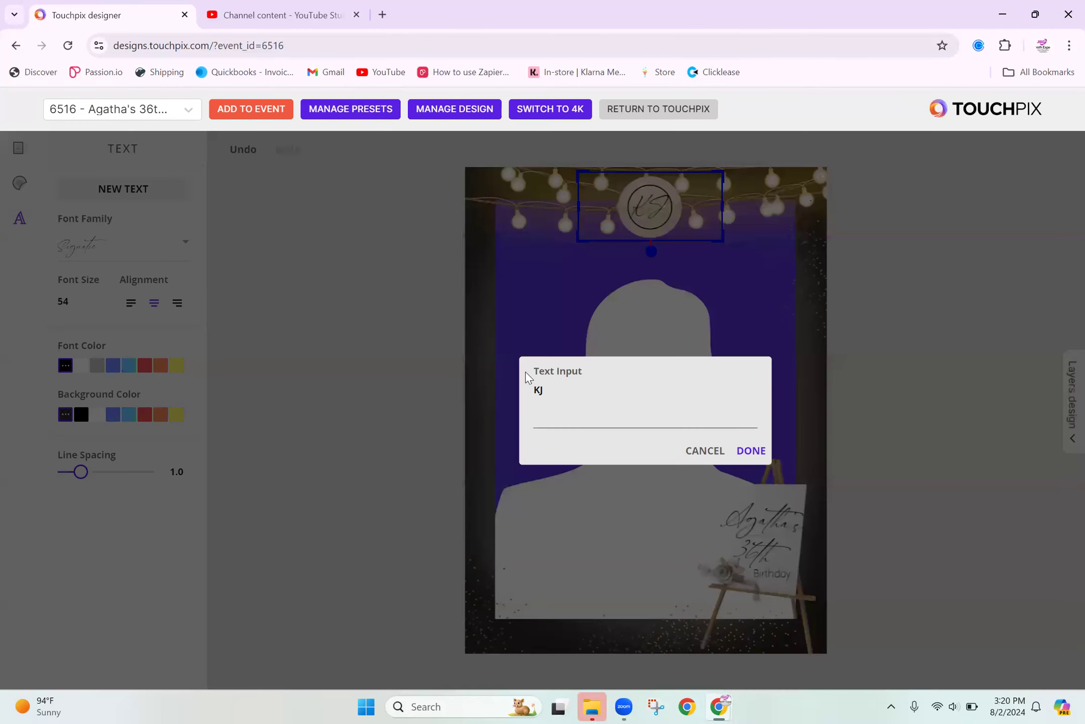
{"action": "key", "text": "BackSpace"}
{"action": "type", "text": "36"}
{"action": "left_click", "coordinate": [754, 451]}
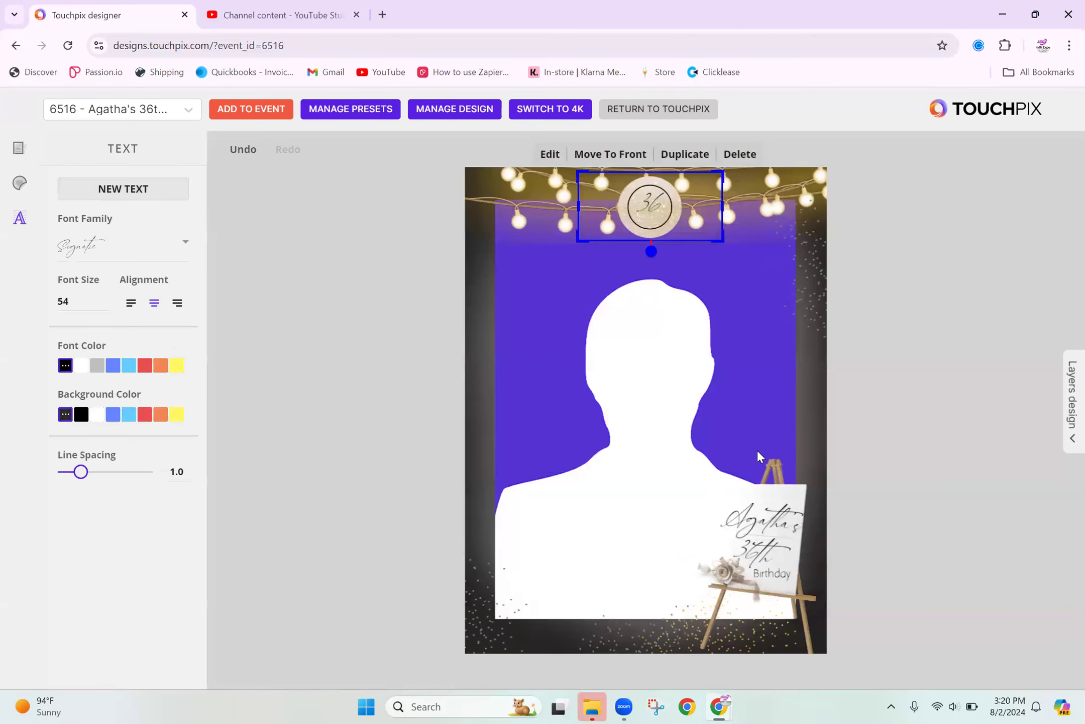
{"action": "left_click_drag", "start_coordinate": [716, 238], "coordinate": [724, 266]}
{"action": "left_click_drag", "start_coordinate": [653, 201], "coordinate": [654, 206]}
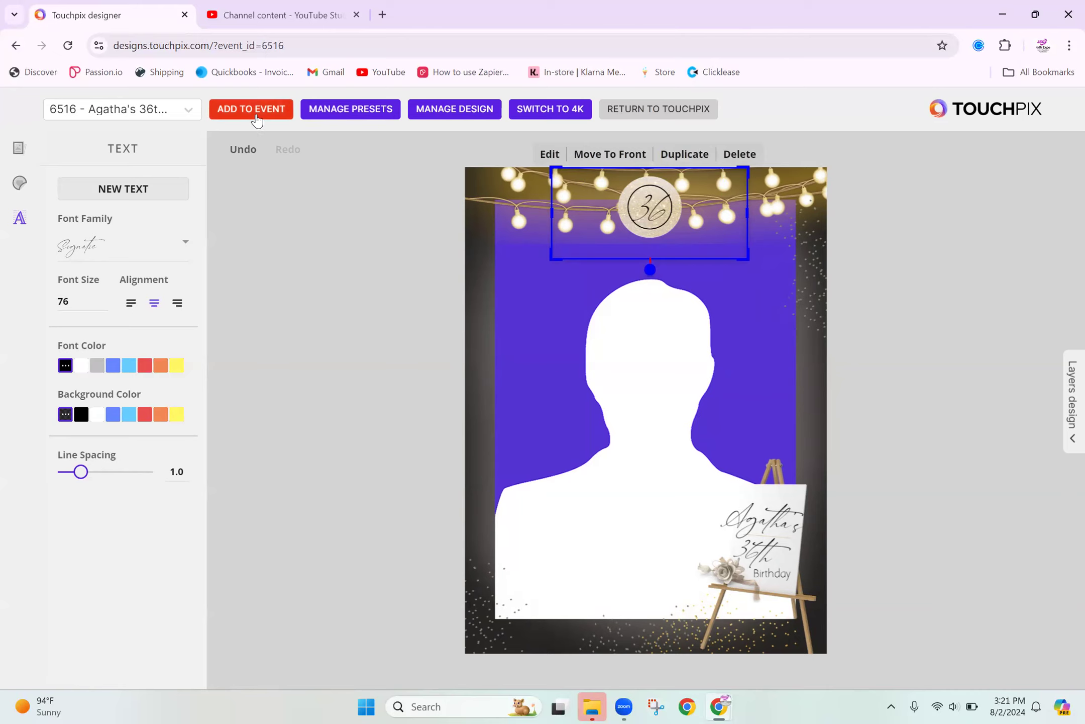
Step: Add the finished overlay to the event for the Slomo, Boomerang, Video and Animated GIF sessions, and return to the overlay templates
{"action": "left_click", "coordinate": [257, 119]}
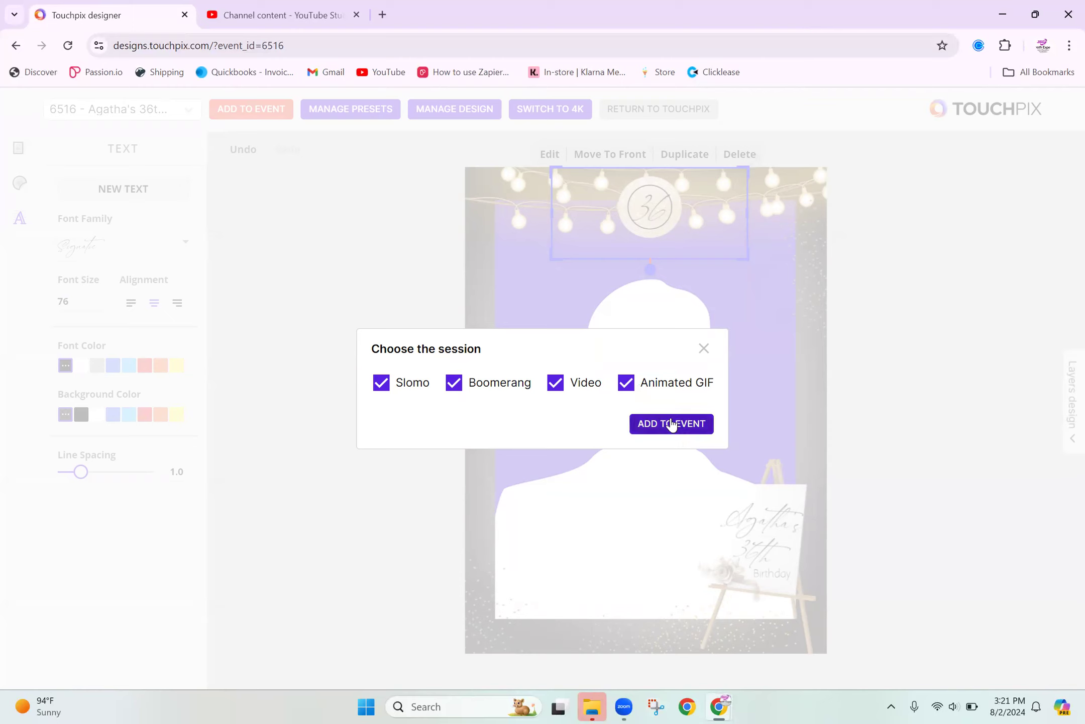
{"action": "left_click", "coordinate": [671, 425]}
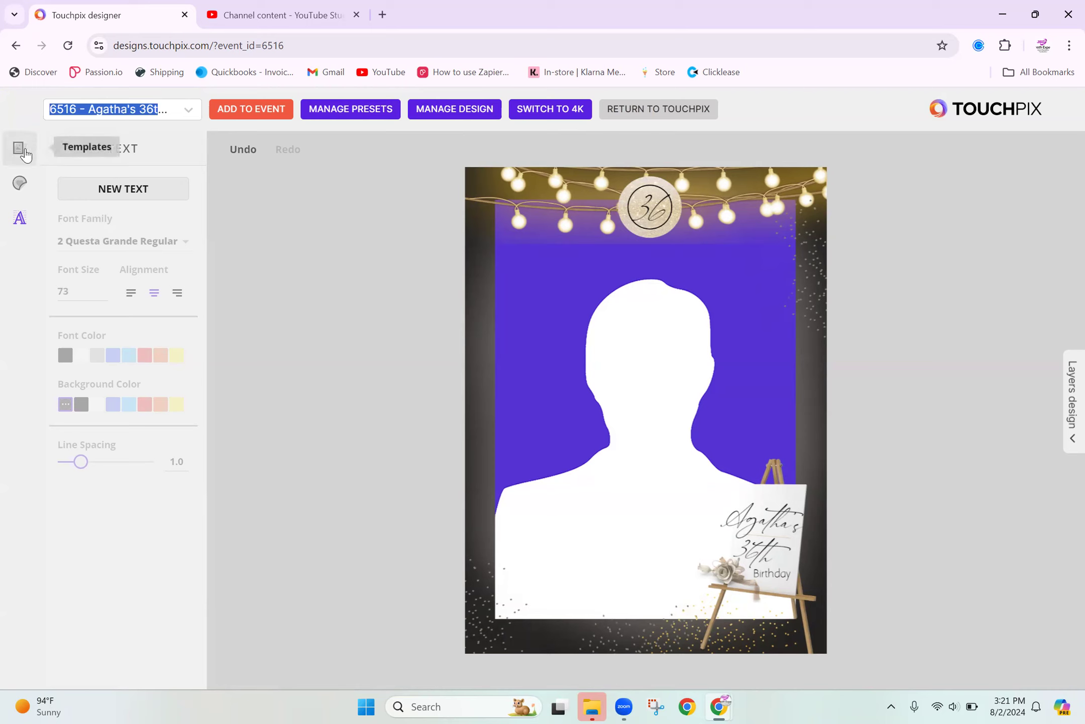
{"action": "left_click", "coordinate": [21, 149]}
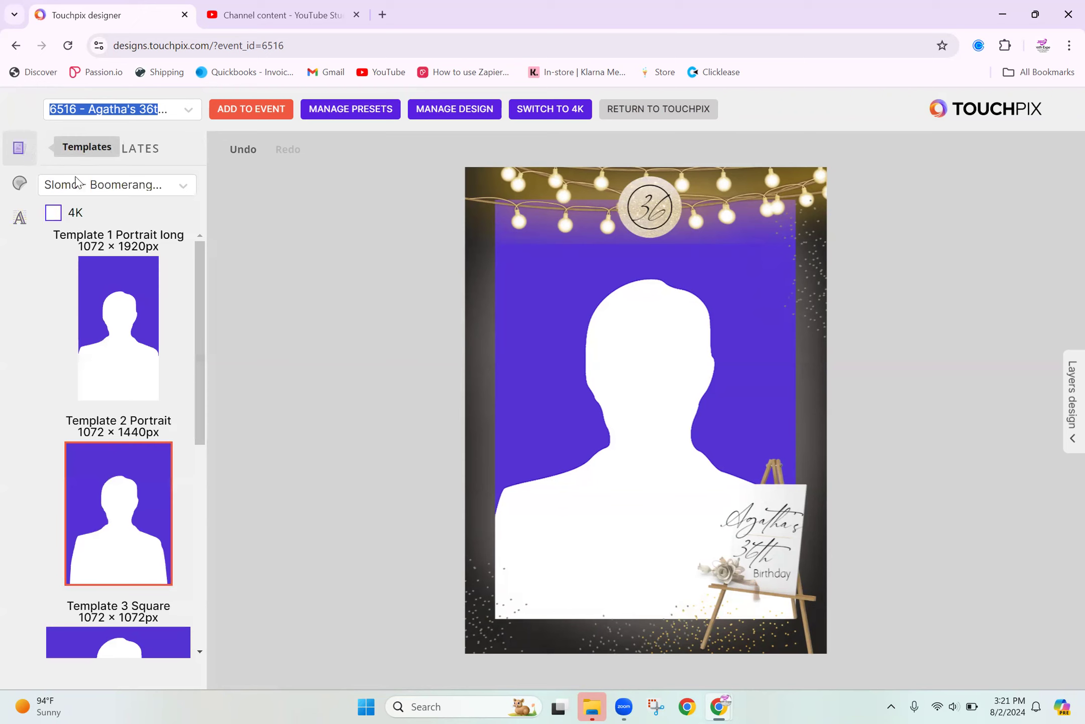
Step: Switch the templates to Photo - GIF (photo/print) and apply the landscape 1844 × 1240 px layout with two small photos and one large one, discarding the current stickers
{"action": "left_click", "coordinate": [99, 186]}
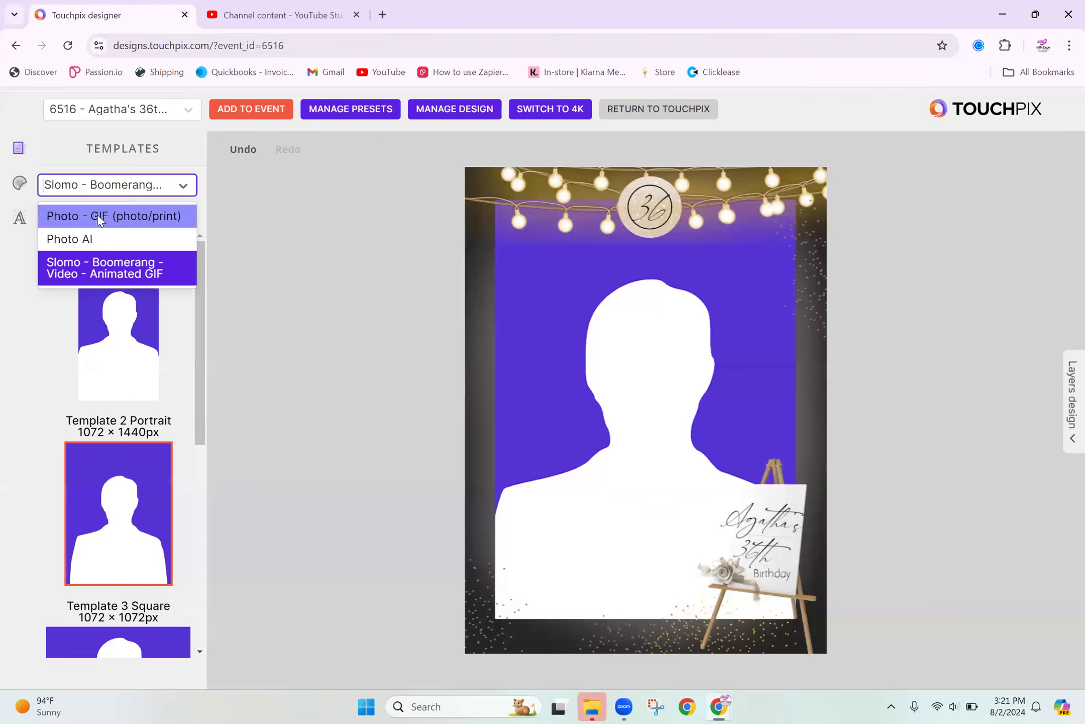
{"action": "left_click", "coordinate": [134, 219]}
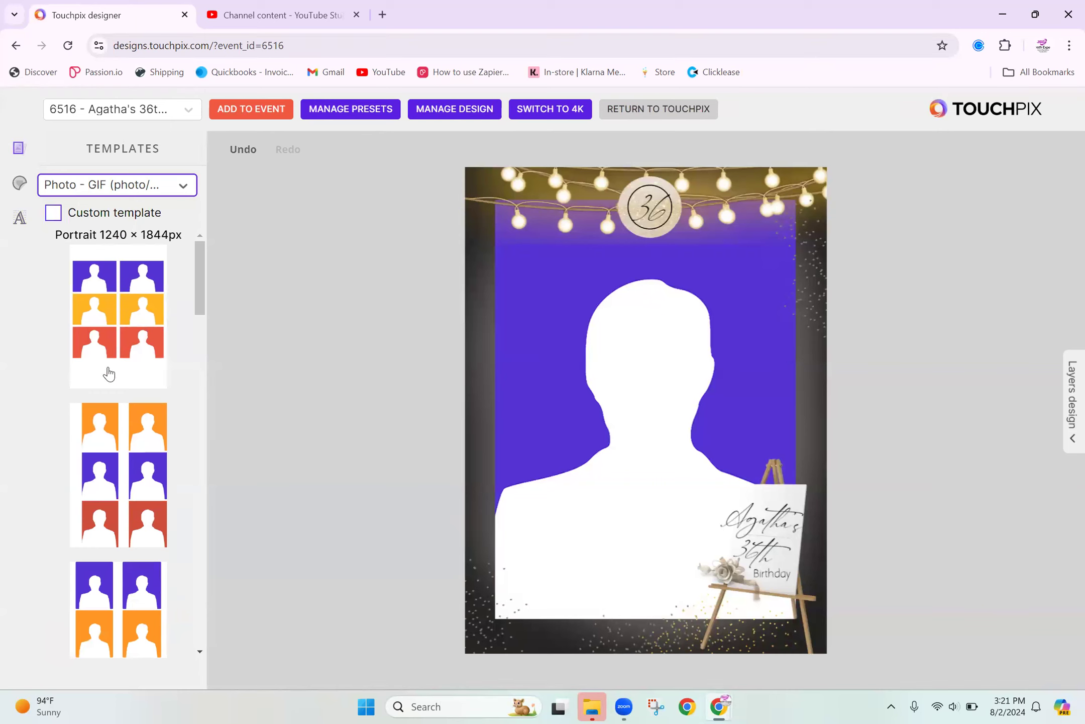
{"action": "scroll", "coordinate": [109, 374], "scroll_direction": "down", "scroll_amount": 3}
{"action": "scroll", "coordinate": [106, 370], "scroll_direction": "up", "scroll_amount": 3}
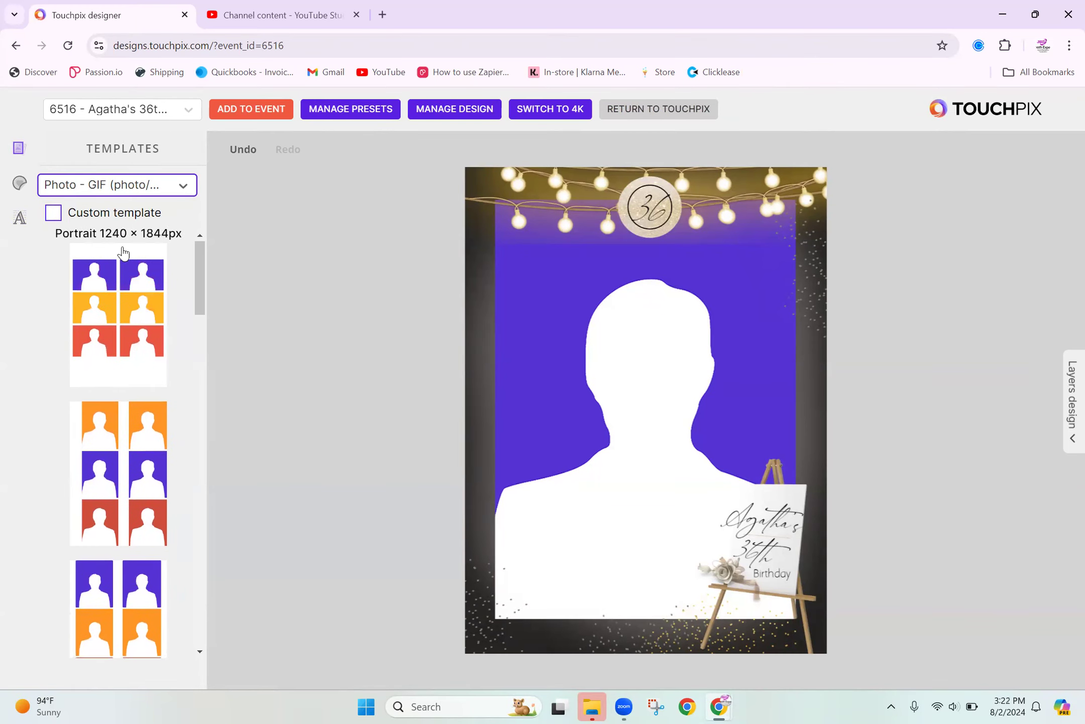
{"action": "scroll", "coordinate": [125, 350], "scroll_direction": "down", "scroll_amount": 5}
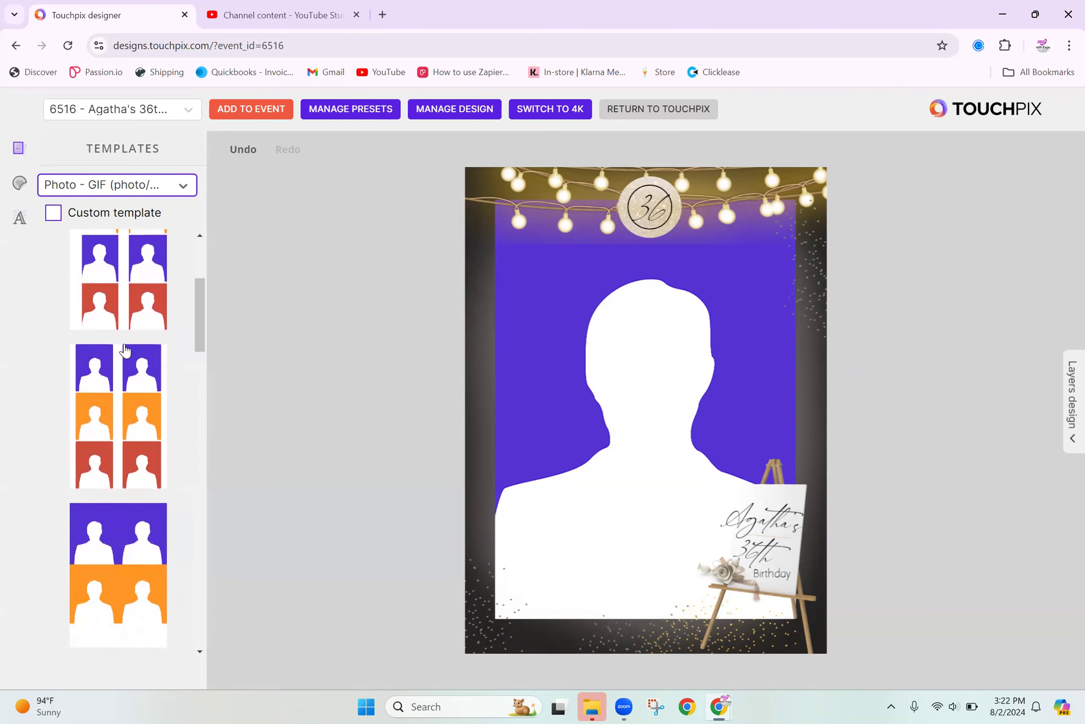
{"action": "scroll", "coordinate": [123, 349], "scroll_direction": "down", "scroll_amount": 2}
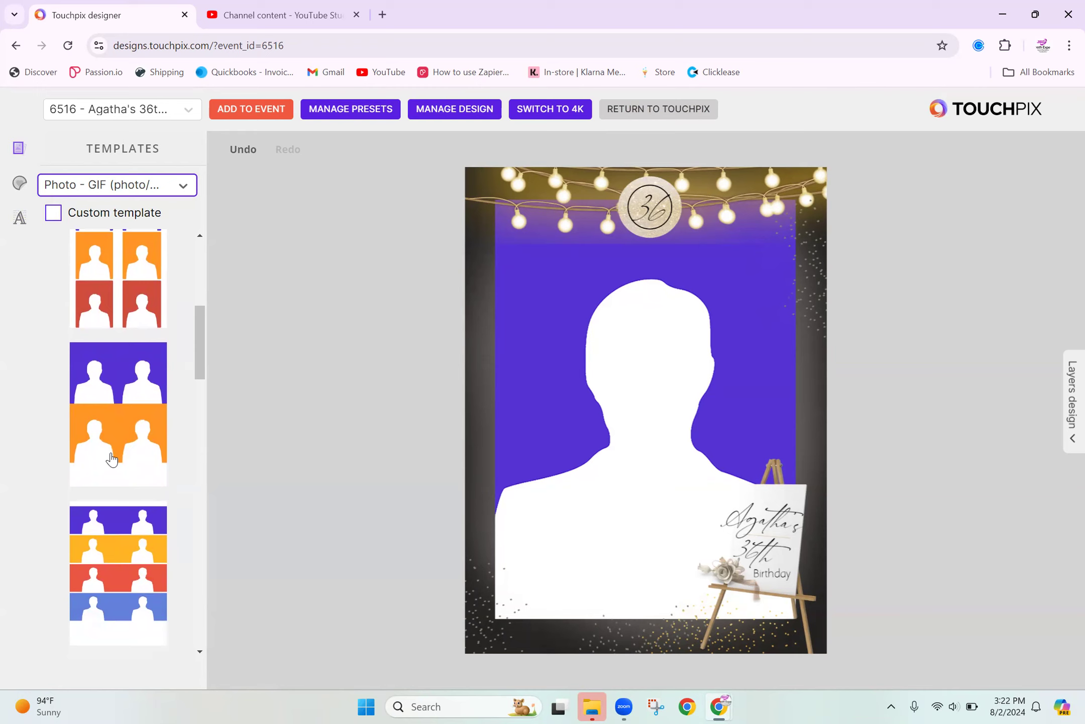
{"action": "scroll", "coordinate": [112, 458], "scroll_direction": "down", "scroll_amount": 4}
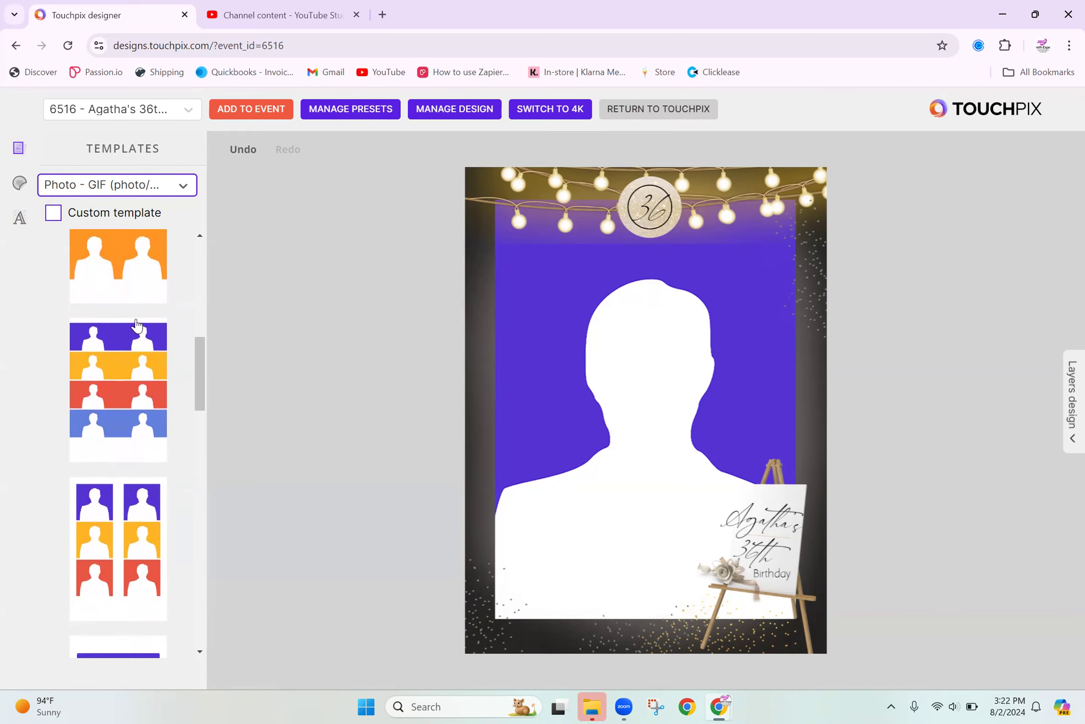
{"action": "scroll", "coordinate": [101, 448], "scroll_direction": "down", "scroll_amount": 2}
{"action": "scroll", "coordinate": [101, 448], "scroll_direction": "down", "scroll_amount": 3}
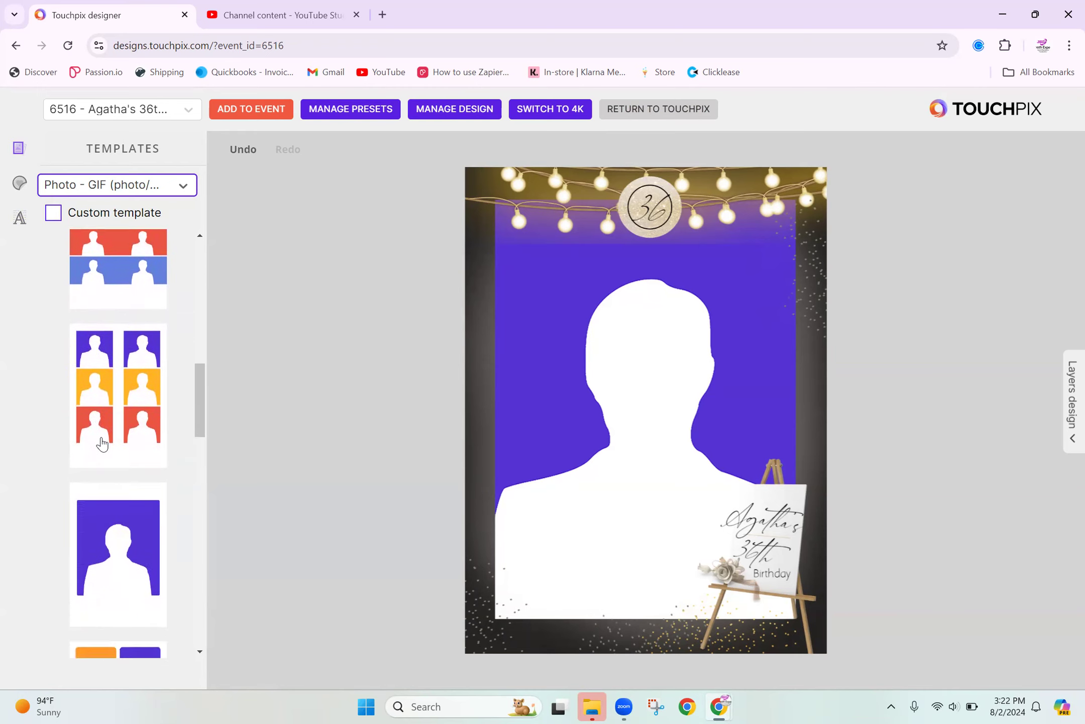
{"action": "scroll", "coordinate": [102, 444], "scroll_direction": "down", "scroll_amount": 3}
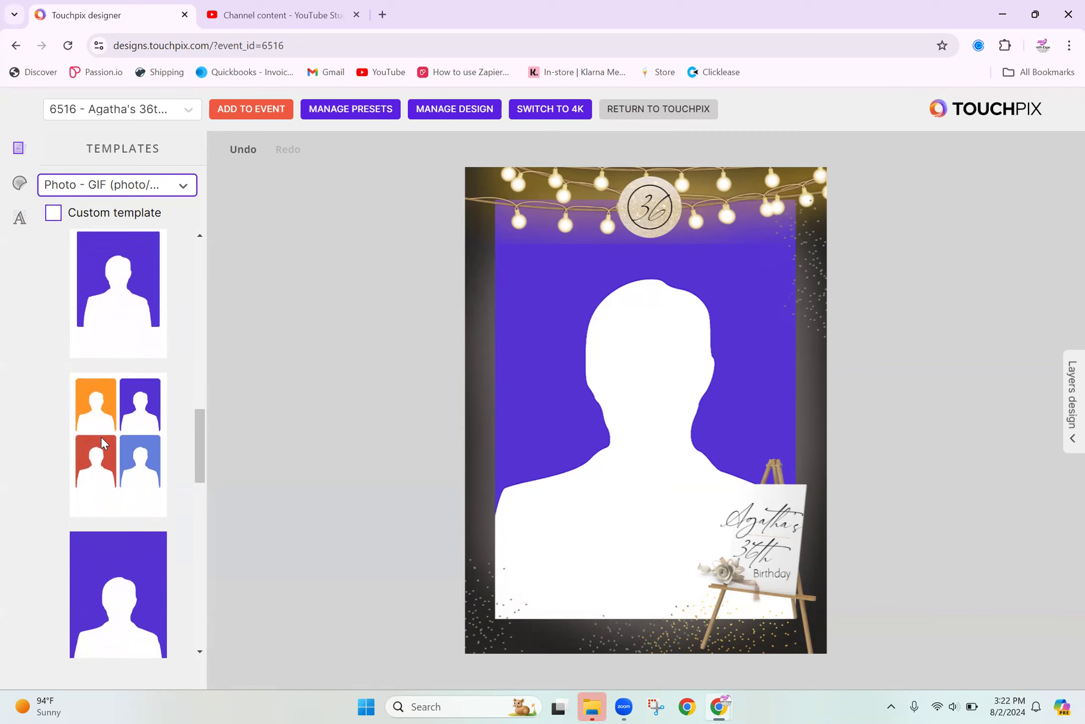
{"action": "scroll", "coordinate": [102, 444], "scroll_direction": "down", "scroll_amount": 6}
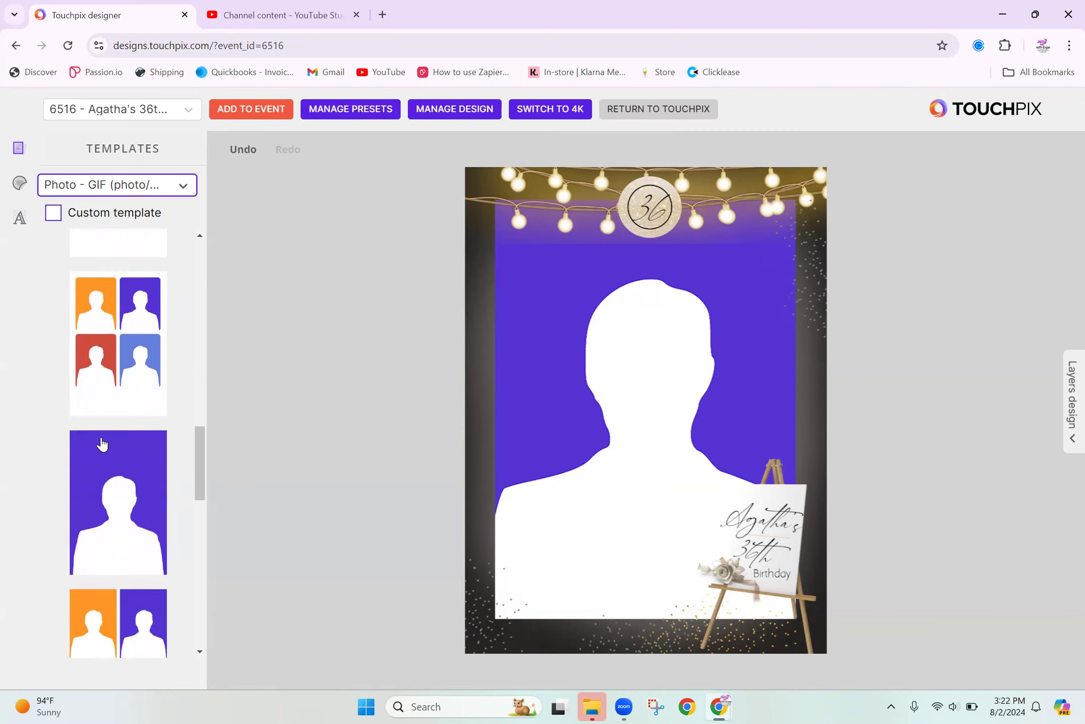
{"action": "scroll", "coordinate": [102, 443], "scroll_direction": "down", "scroll_amount": 3}
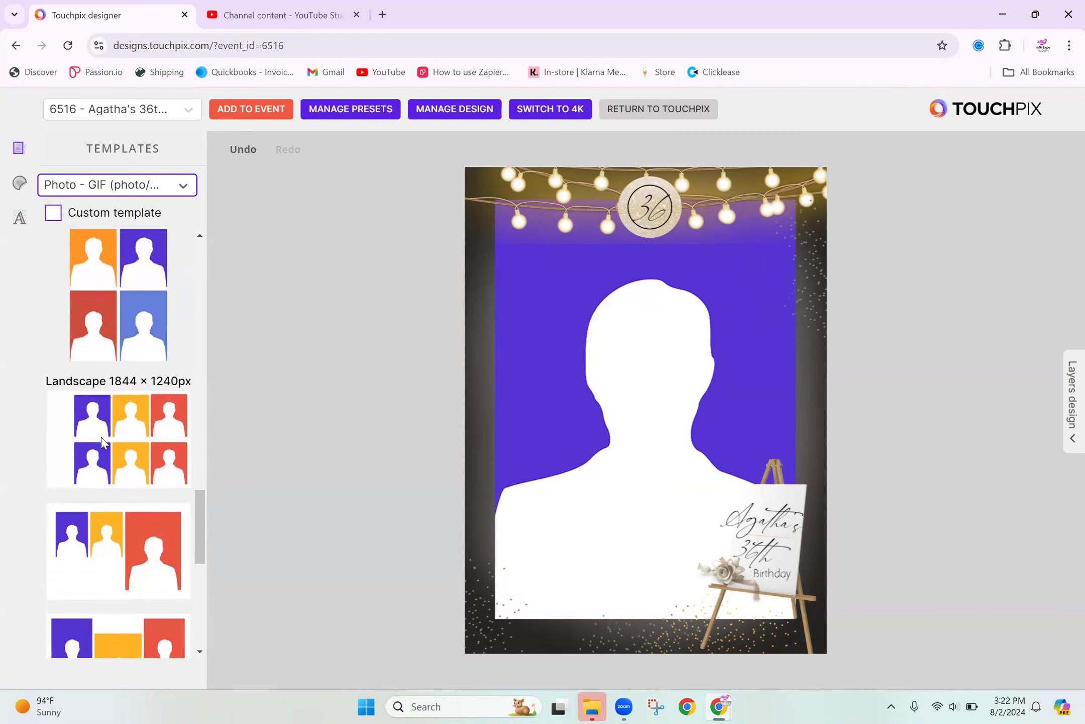
{"action": "scroll", "coordinate": [102, 444], "scroll_direction": "down", "scroll_amount": 1}
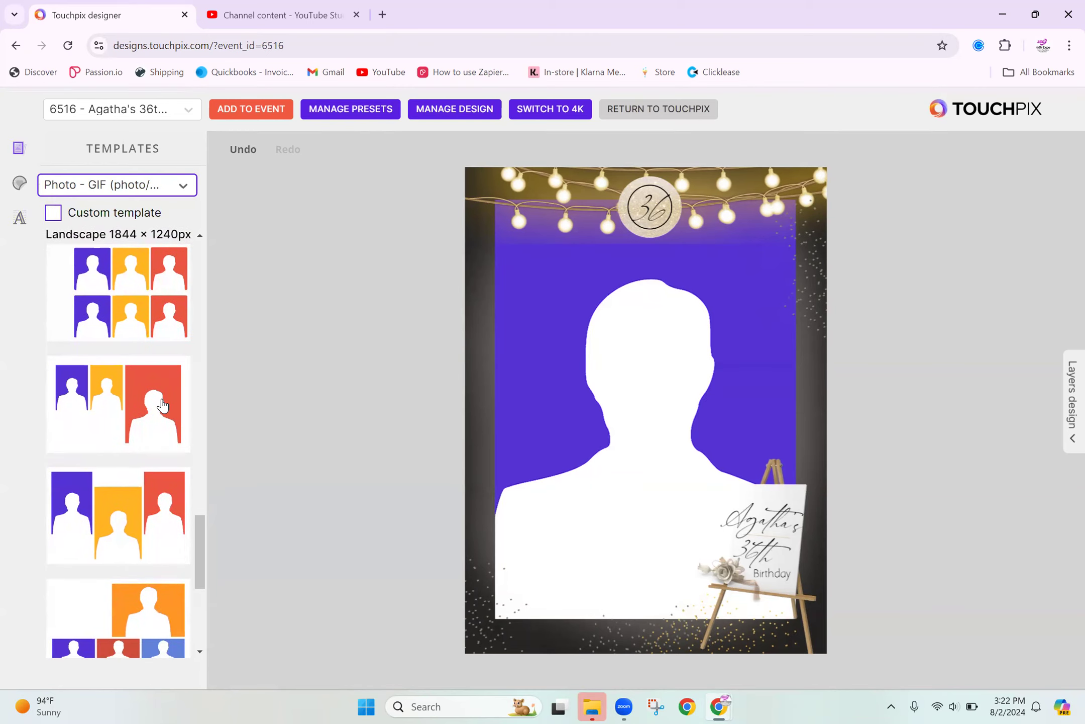
{"action": "left_click", "coordinate": [163, 404]}
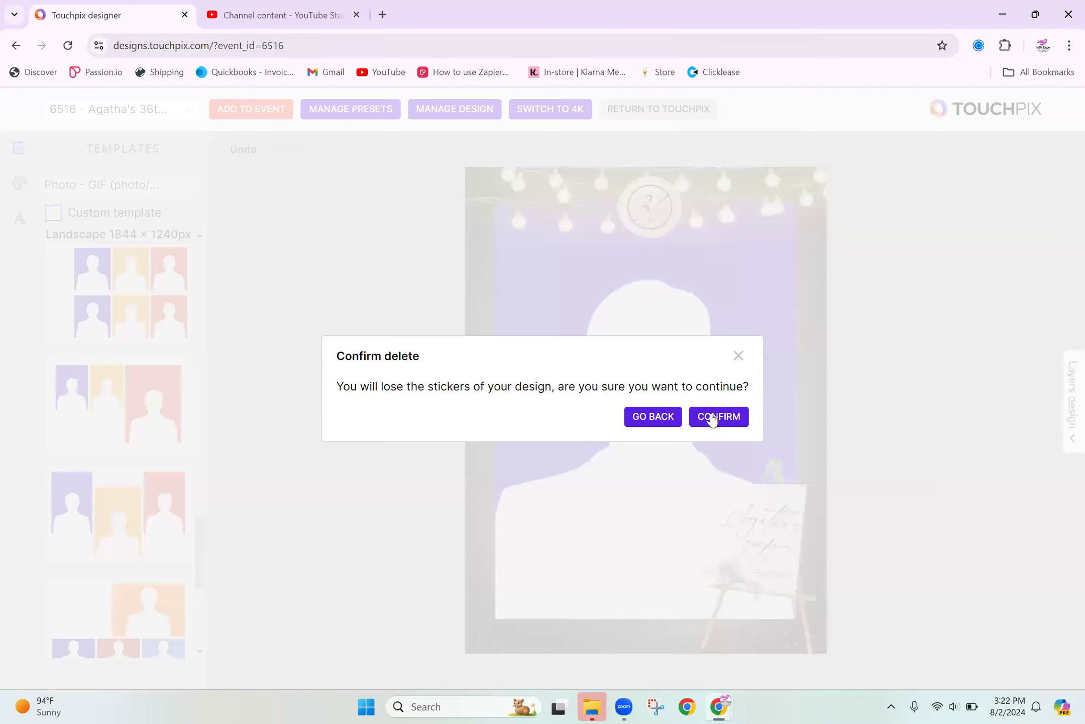
{"action": "left_click", "coordinate": [720, 419]}
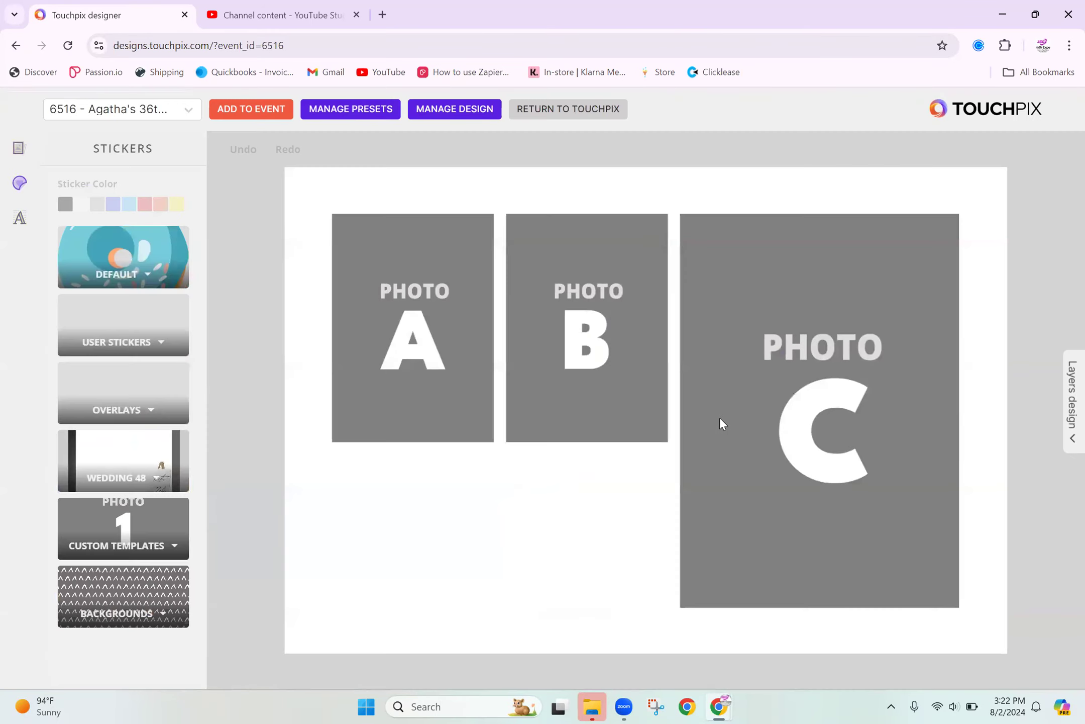
Step: Add the Wedding 48 string-light design to the template from the design library, filtered by Wedding photo
{"action": "left_click", "coordinate": [444, 108]}
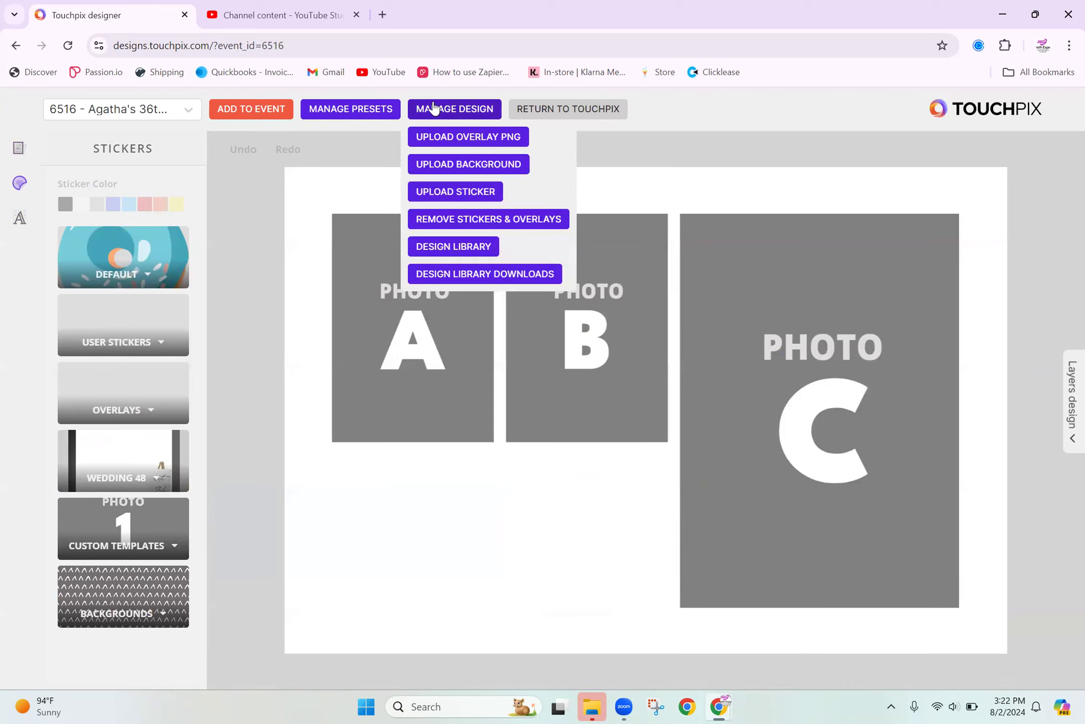
{"action": "left_click", "coordinate": [453, 246]}
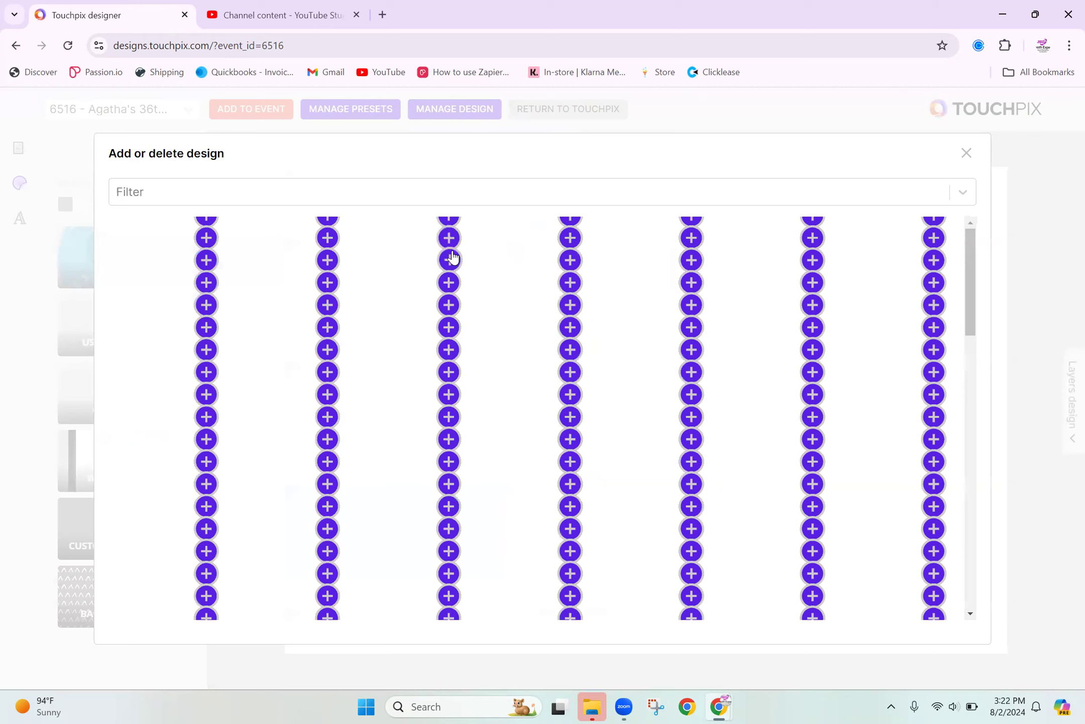
{"action": "left_click", "coordinate": [297, 200]}
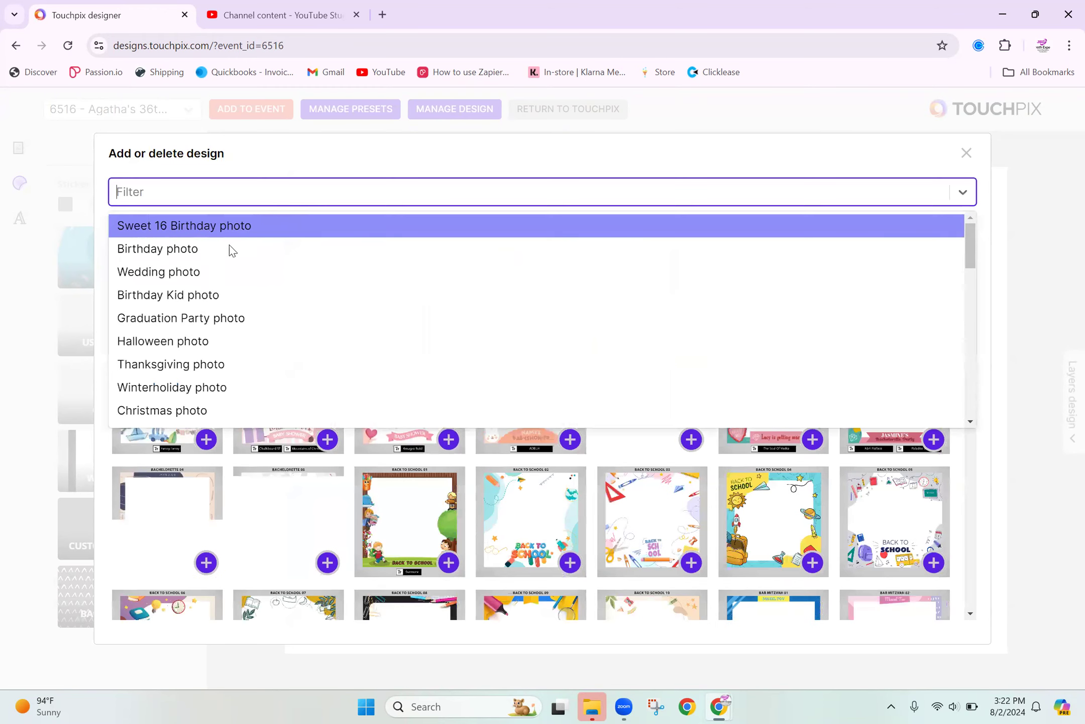
{"action": "left_click", "coordinate": [207, 271]}
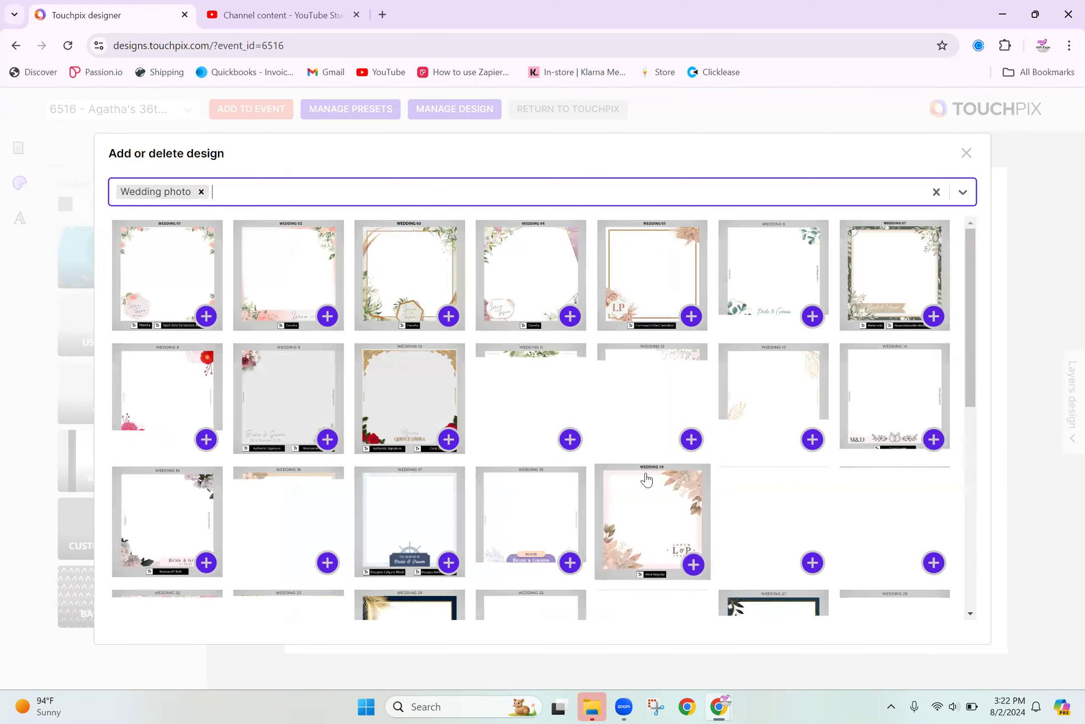
{"action": "scroll", "coordinate": [646, 480], "scroll_direction": "down", "scroll_amount": 5}
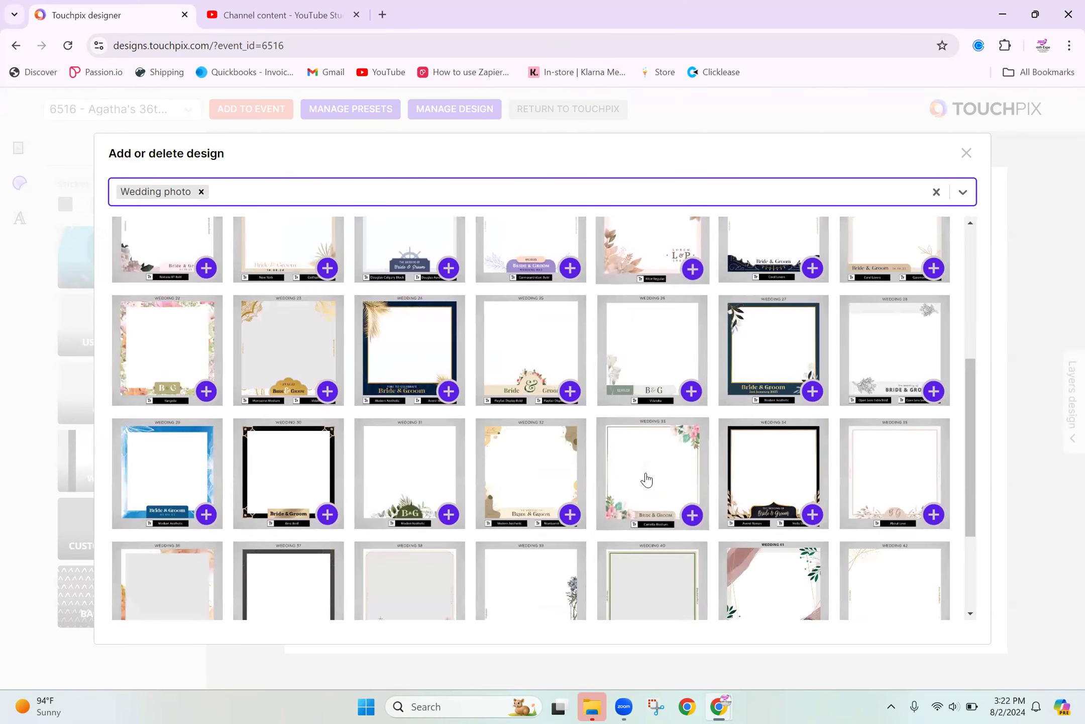
{"action": "scroll", "coordinate": [646, 477], "scroll_direction": "down", "scroll_amount": 3}
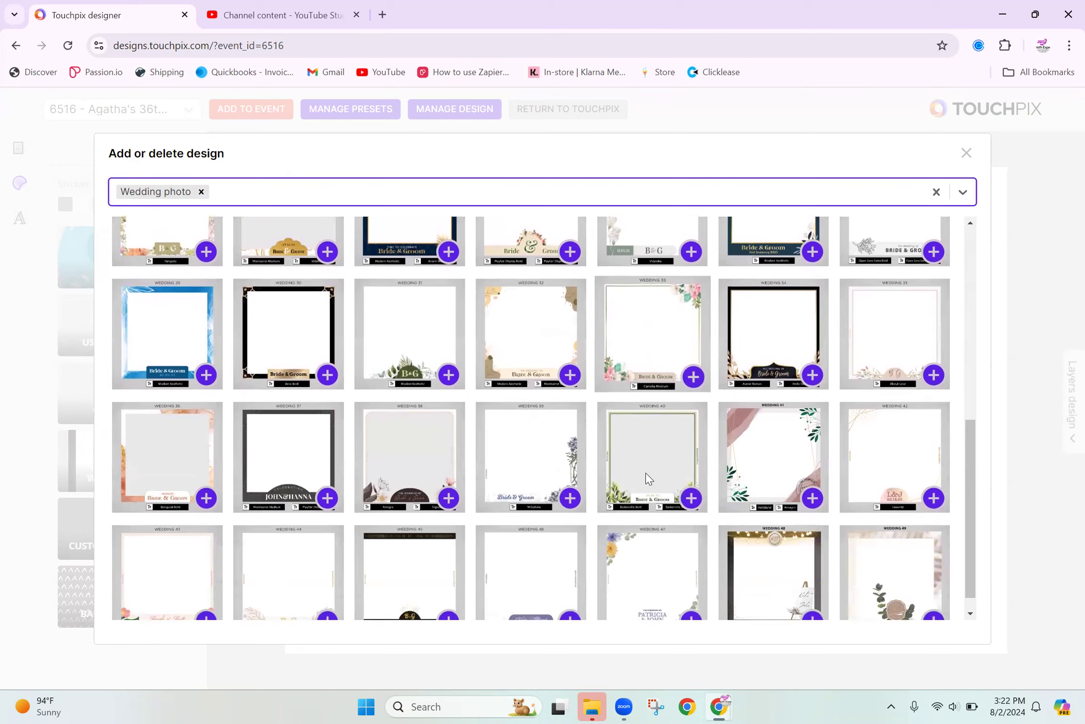
{"action": "left_click", "coordinate": [799, 586]}
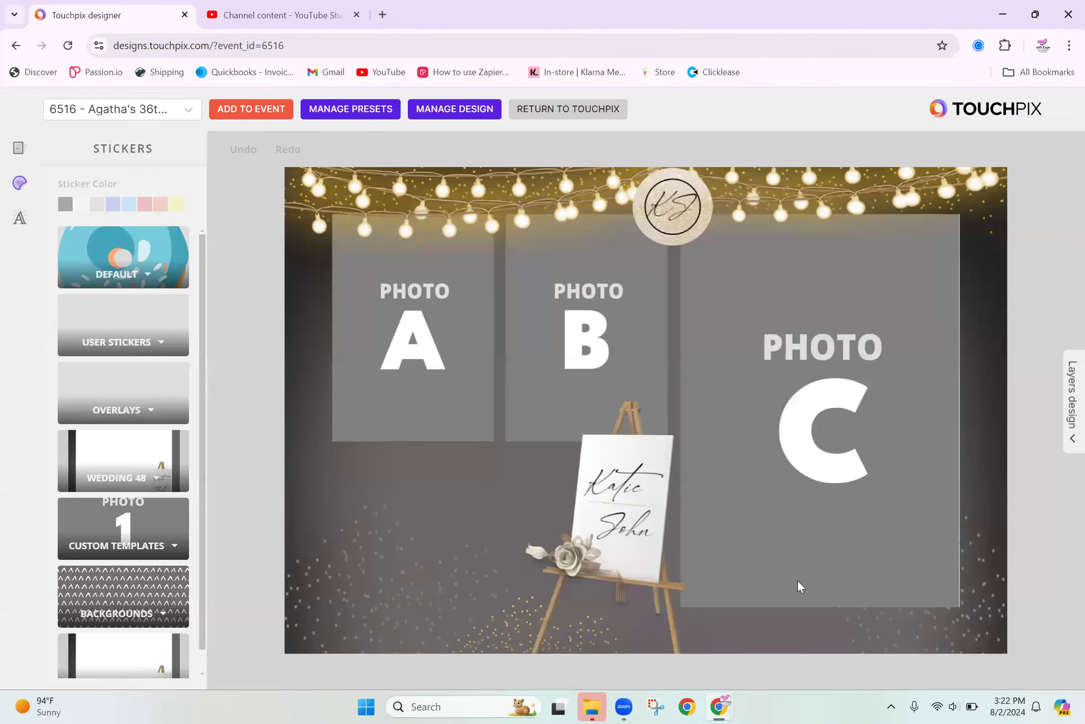
Step: Replace the initials in the round monogram with "36" and enlarge the text to size 81
{"action": "double_click", "coordinate": [673, 219]}
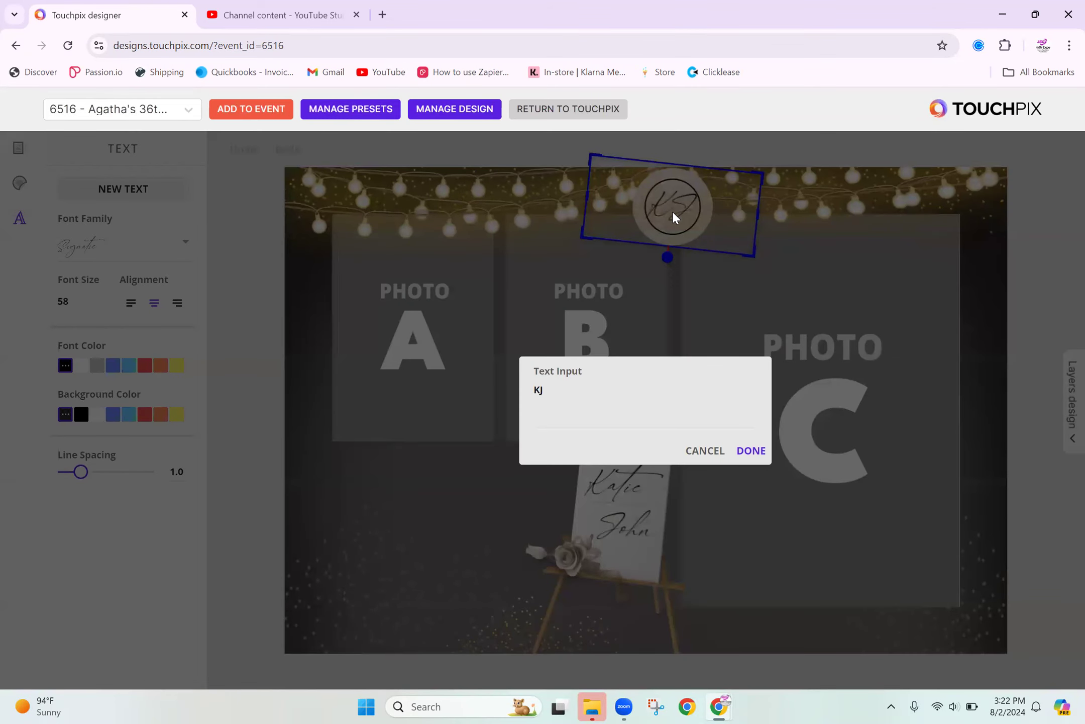
{"action": "left_click", "coordinate": [553, 390]}
{"action": "left_click_drag", "start_coordinate": [552, 389], "coordinate": [487, 390]}
{"action": "key", "text": "BackSpace"}
{"action": "type", "text": "36"}
{"action": "left_click", "coordinate": [753, 451]}
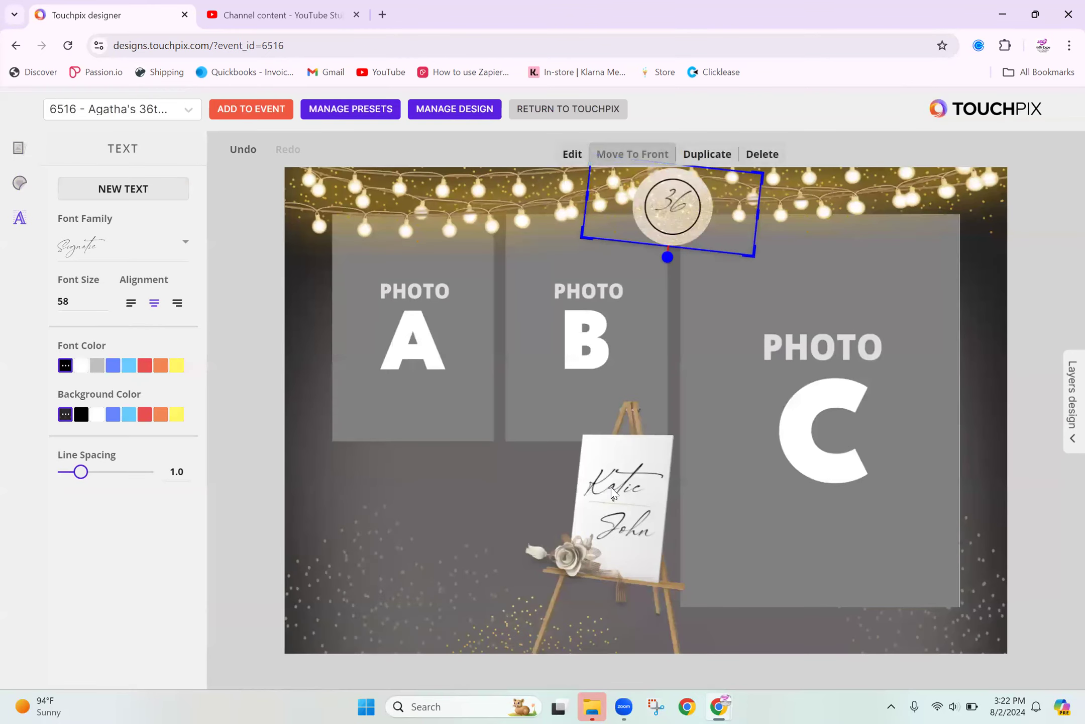
{"action": "left_click_drag", "start_coordinate": [754, 256], "coordinate": [787, 272]}
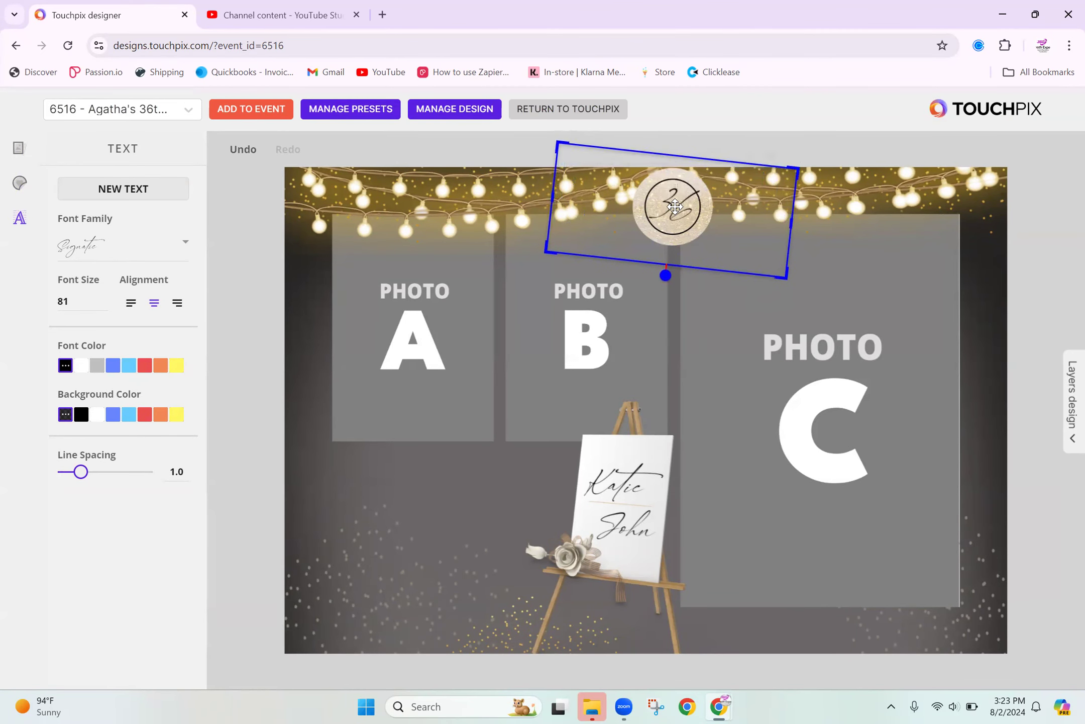
Step: Replace the upper name on the easel sign with the birthday celebrant's first name
{"action": "double_click", "coordinate": [619, 480]}
{"action": "key", "text": "ctrl+a"}
{"action": "type", "text": "Agat"}
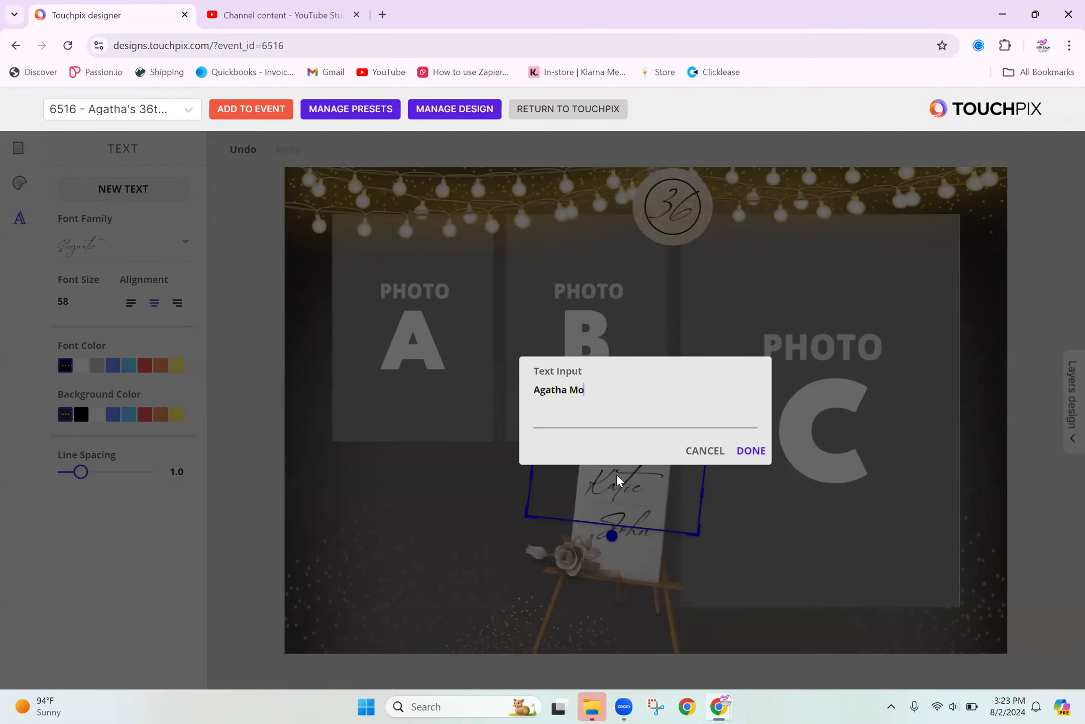
{"action": "left_click", "coordinate": [754, 451]}
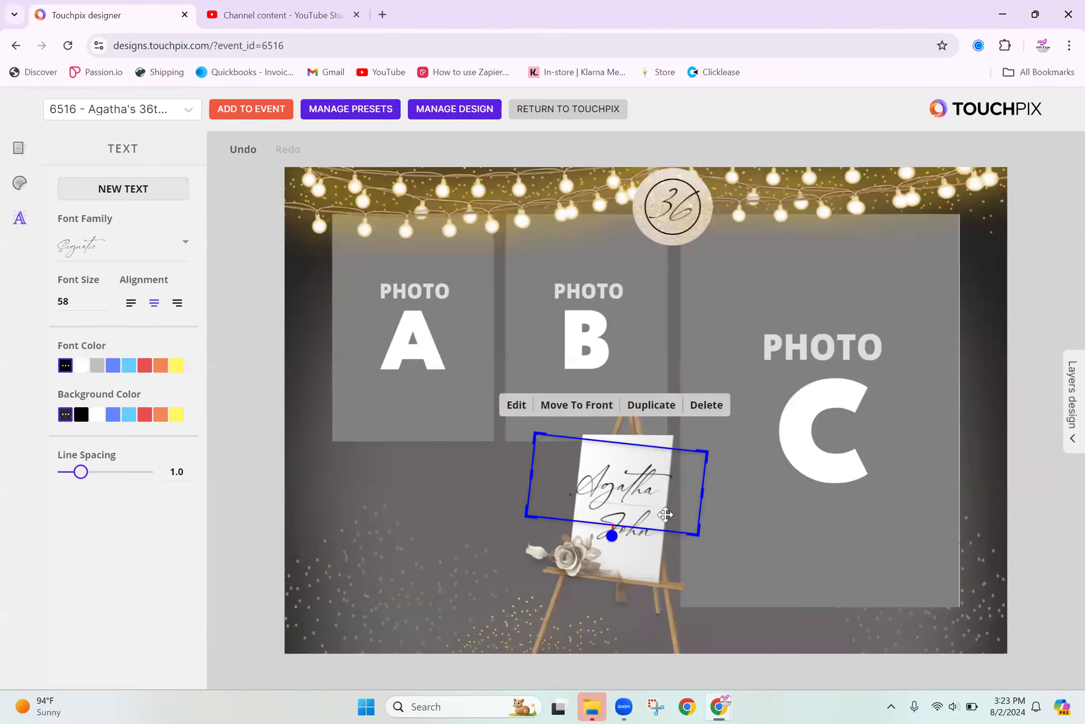
Step: Replace the lower name on the easel sign with "36th"
{"action": "double_click", "coordinate": [641, 536]}
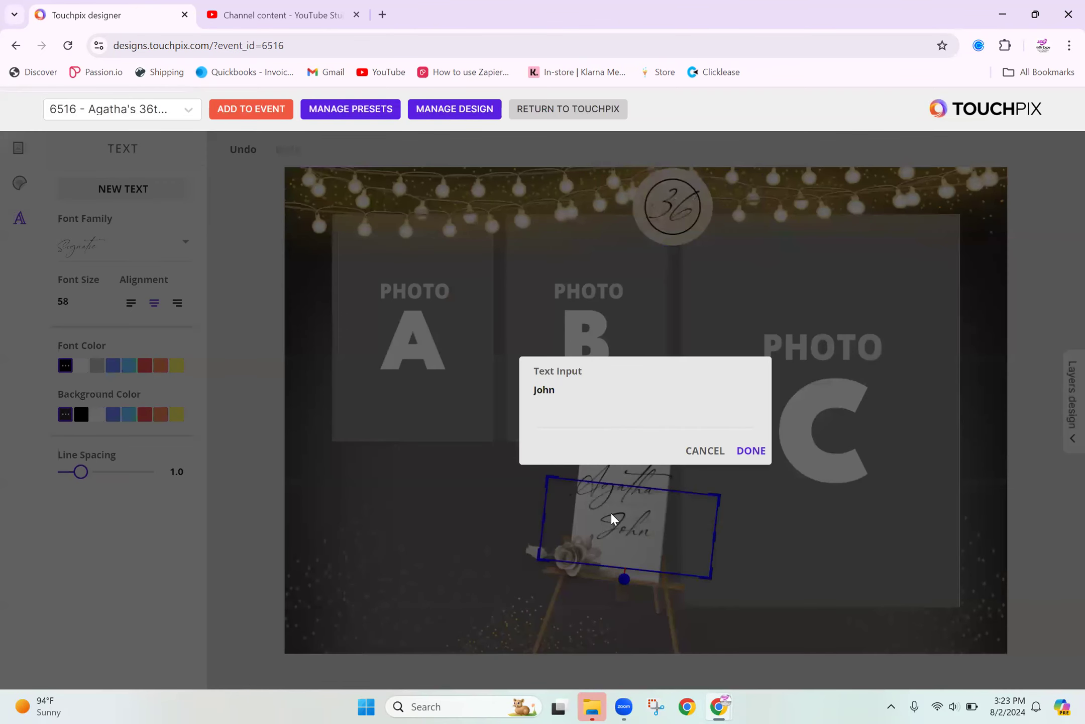
{"action": "key", "text": "ctrl+a"}
{"action": "type", "text": "36th"}
{"action": "left_click", "coordinate": [755, 450]}
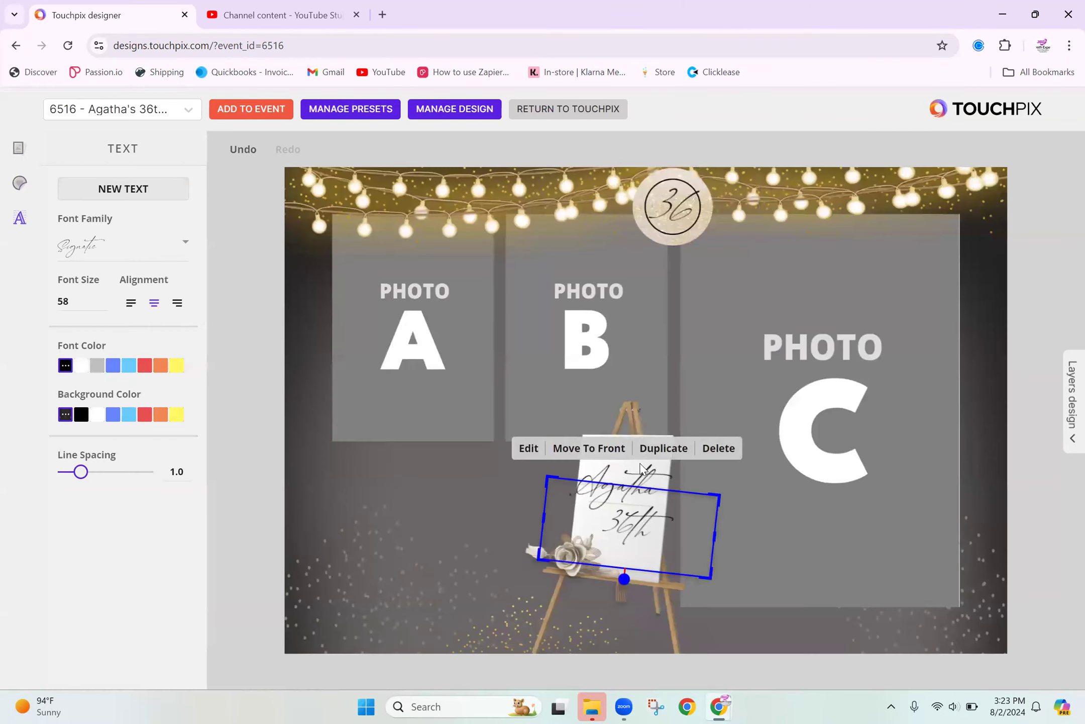
{"action": "left_click_drag", "start_coordinate": [650, 527], "coordinate": [638, 483]}
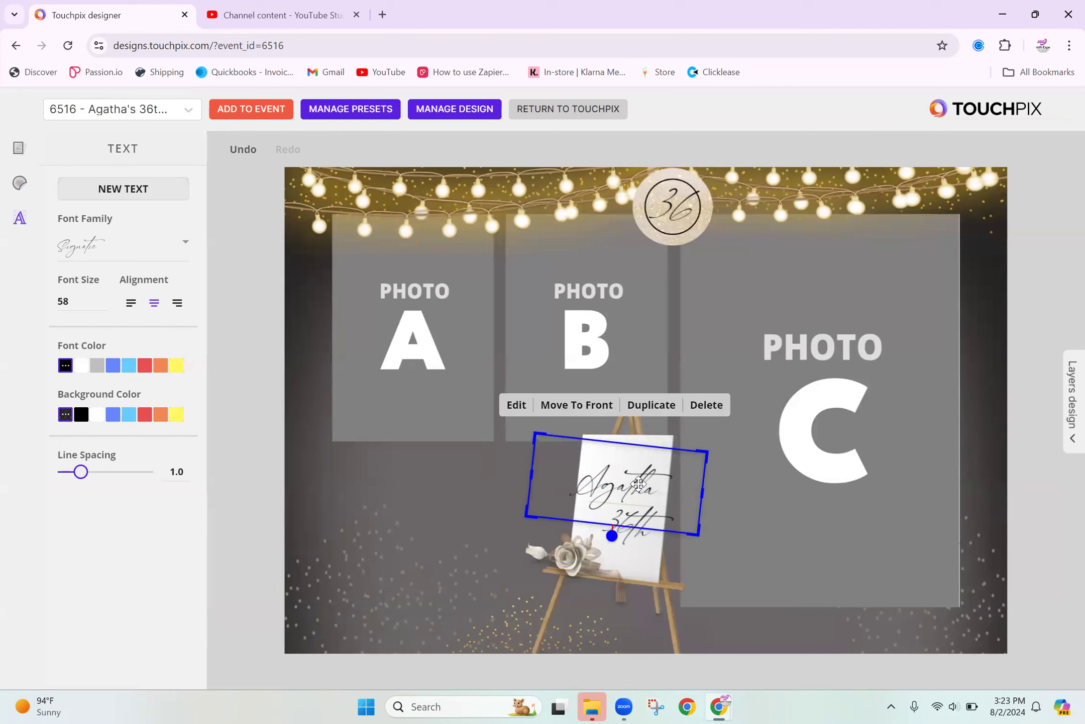
{"action": "left_click", "coordinate": [401, 421]}
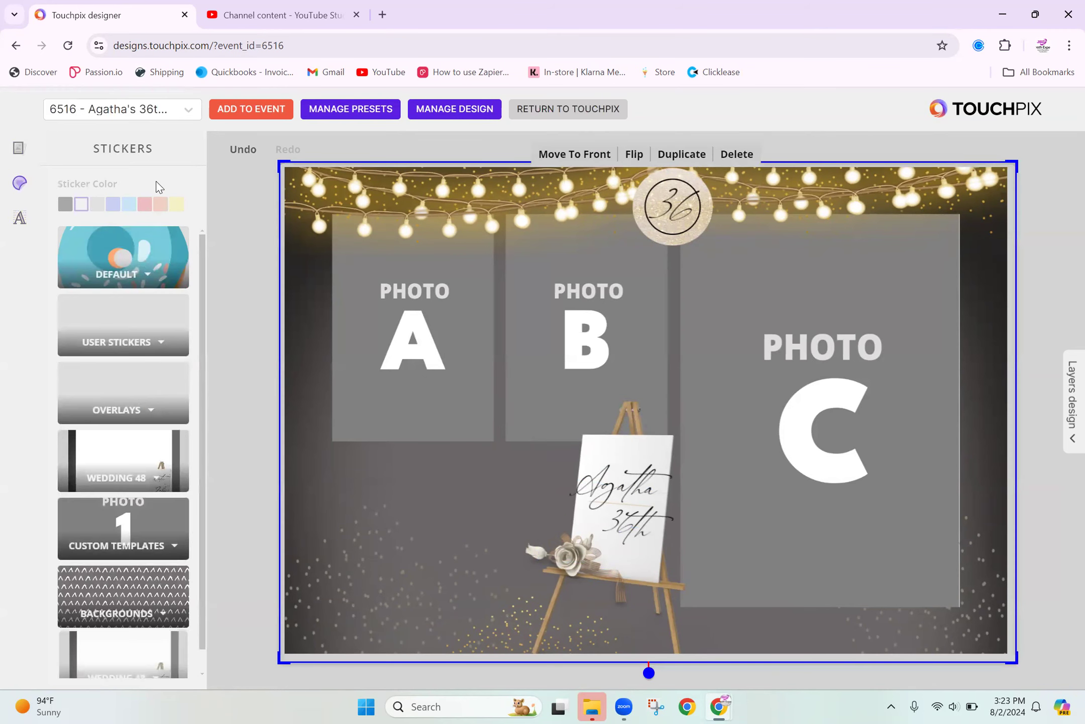
Step: Add a new text object to the design reading "Happy Birthday"
{"action": "left_click", "coordinate": [20, 217]}
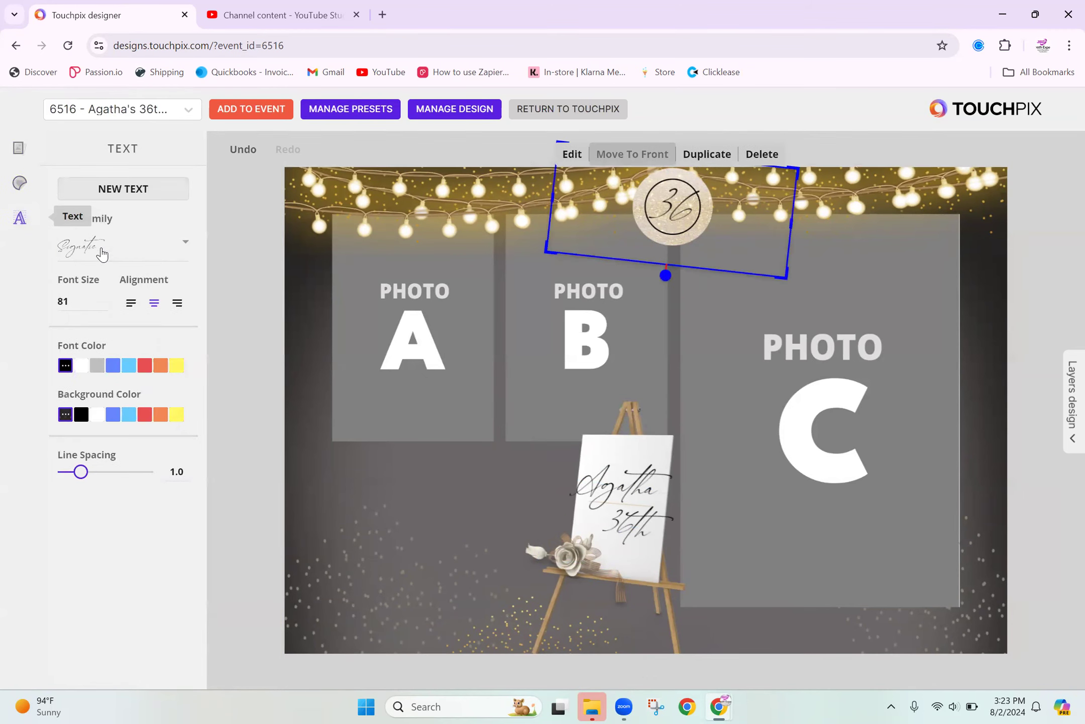
{"action": "left_click", "coordinate": [123, 189]}
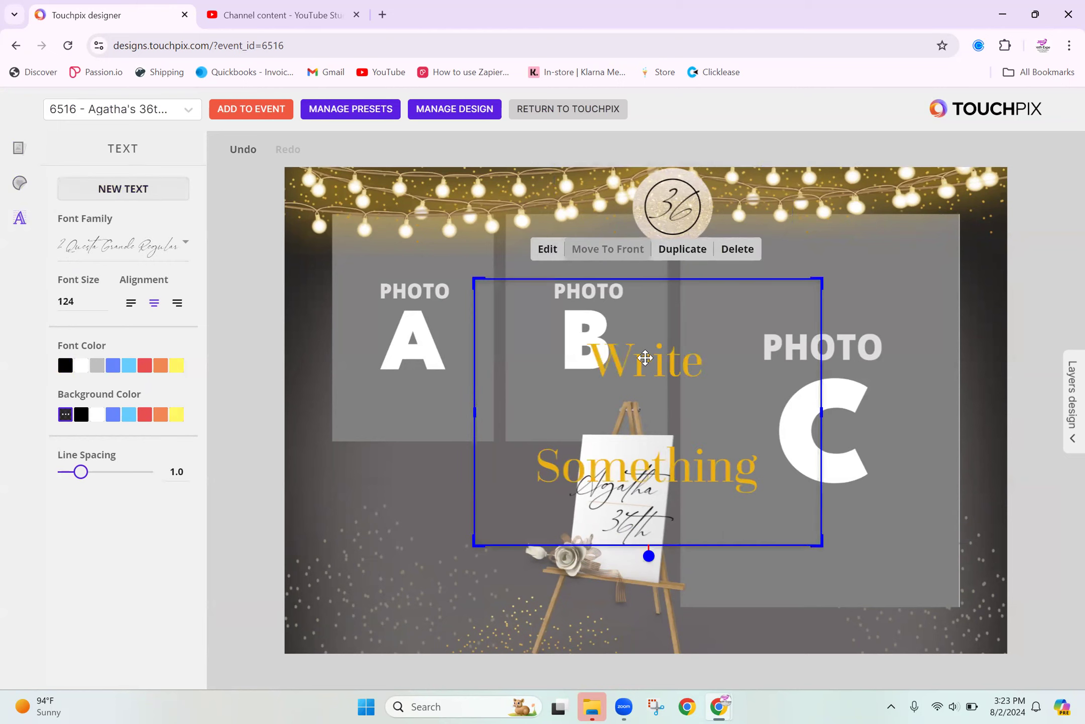
{"action": "double_click", "coordinate": [646, 357]}
{"action": "type", "text": "Happy"}
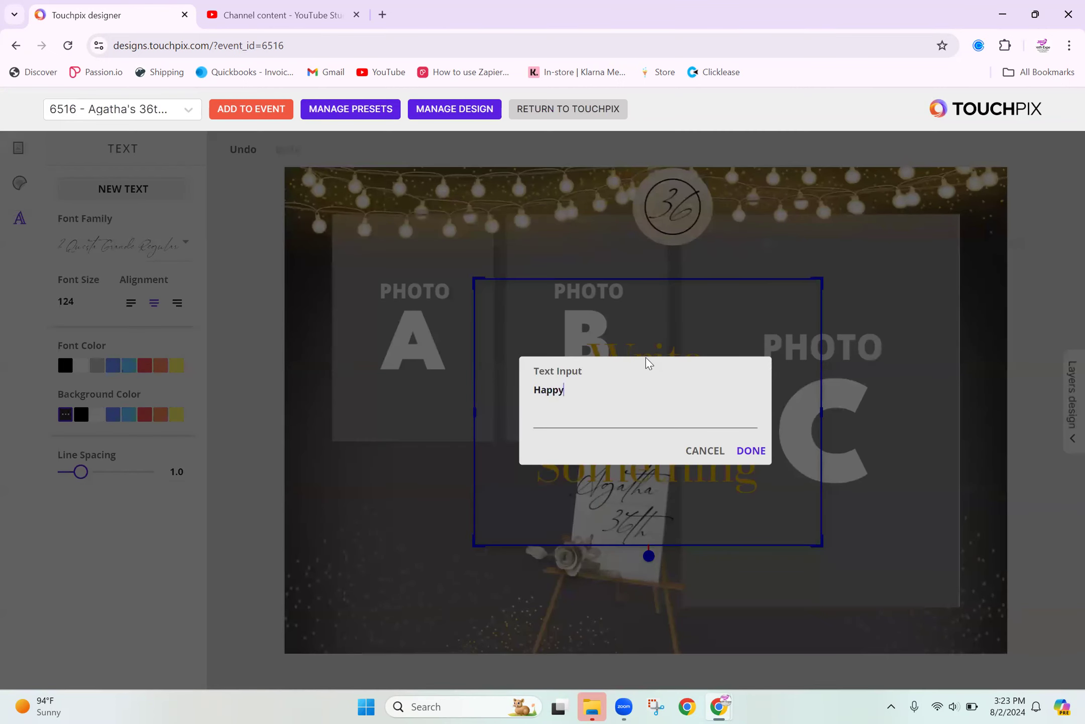
{"action": "type", "text": " Birthday"}
{"action": "left_click", "coordinate": [749, 451]}
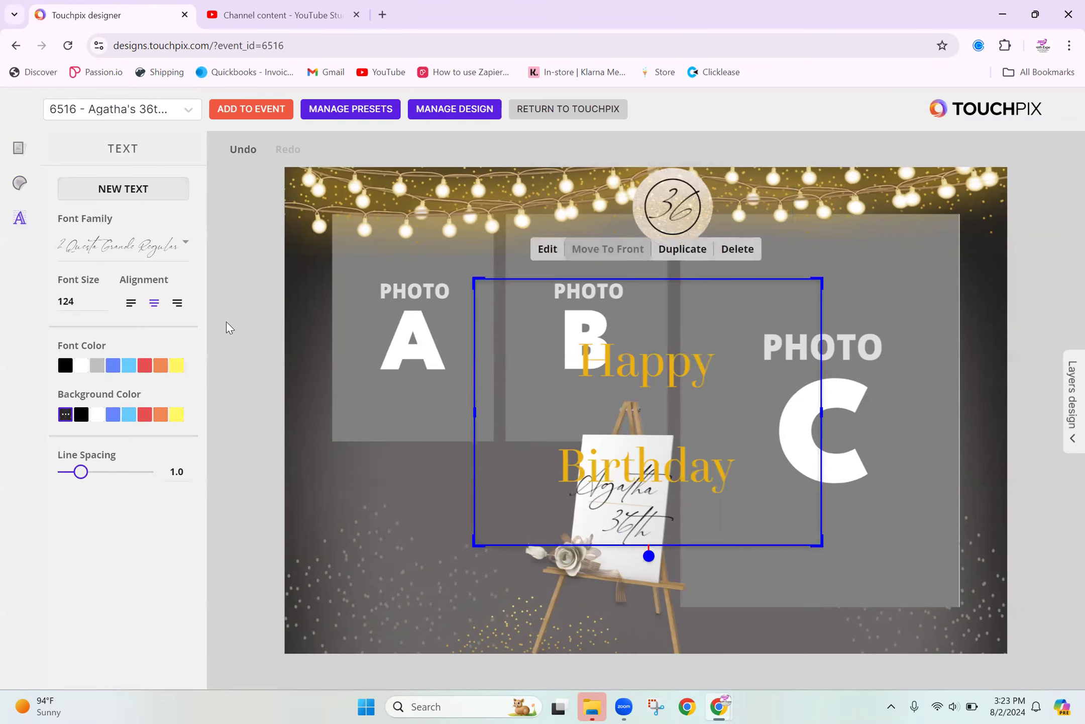
Step: Recolor the "Happy Birthday" text black and set its font to About Love
{"action": "left_click", "coordinate": [164, 253]}
{"action": "left_click", "coordinate": [132, 278]}
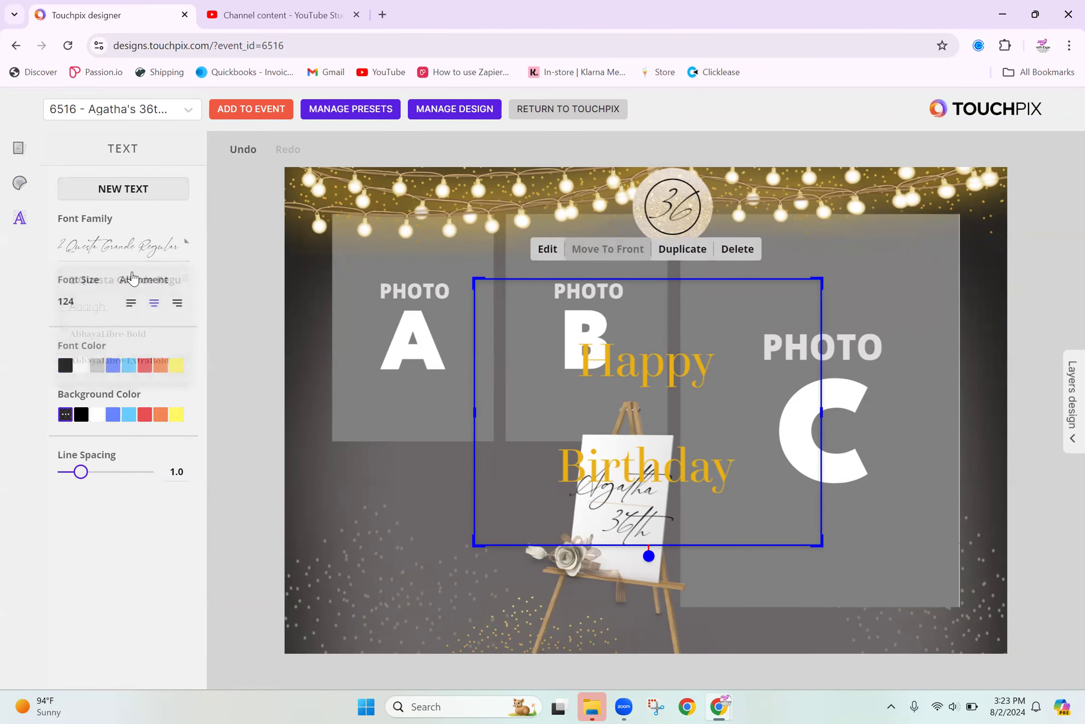
{"action": "left_click", "coordinate": [65, 365]}
{"action": "left_click", "coordinate": [106, 247]}
{"action": "scroll", "coordinate": [113, 334], "scroll_direction": "down", "scroll_amount": 3}
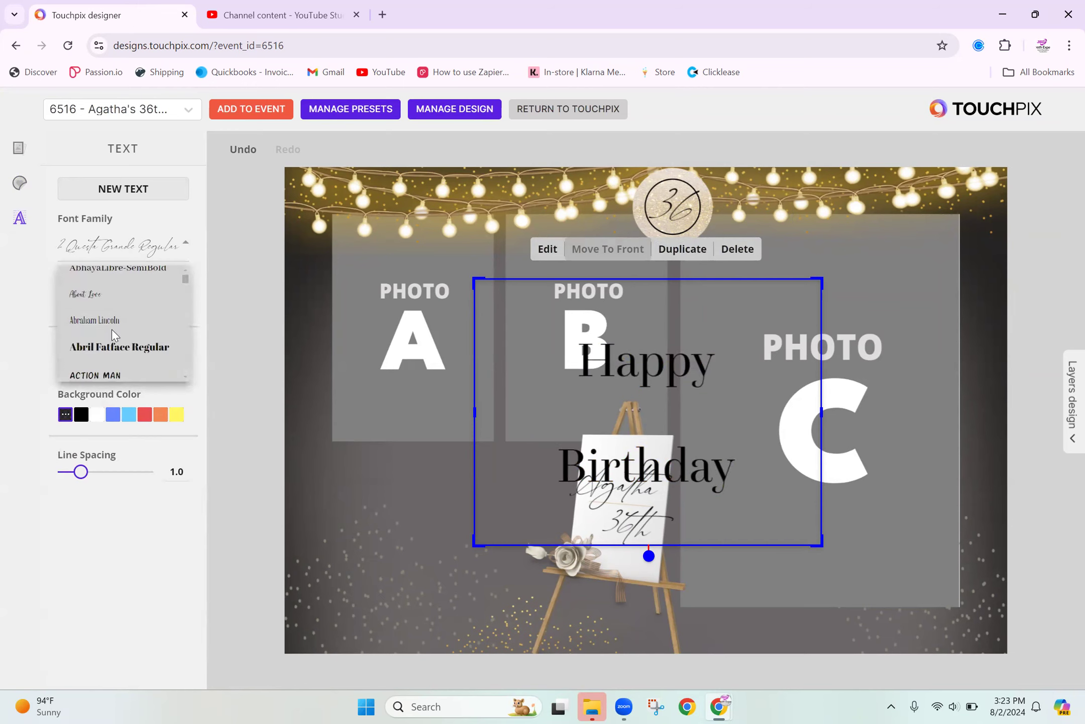
{"action": "left_click", "coordinate": [119, 296]}
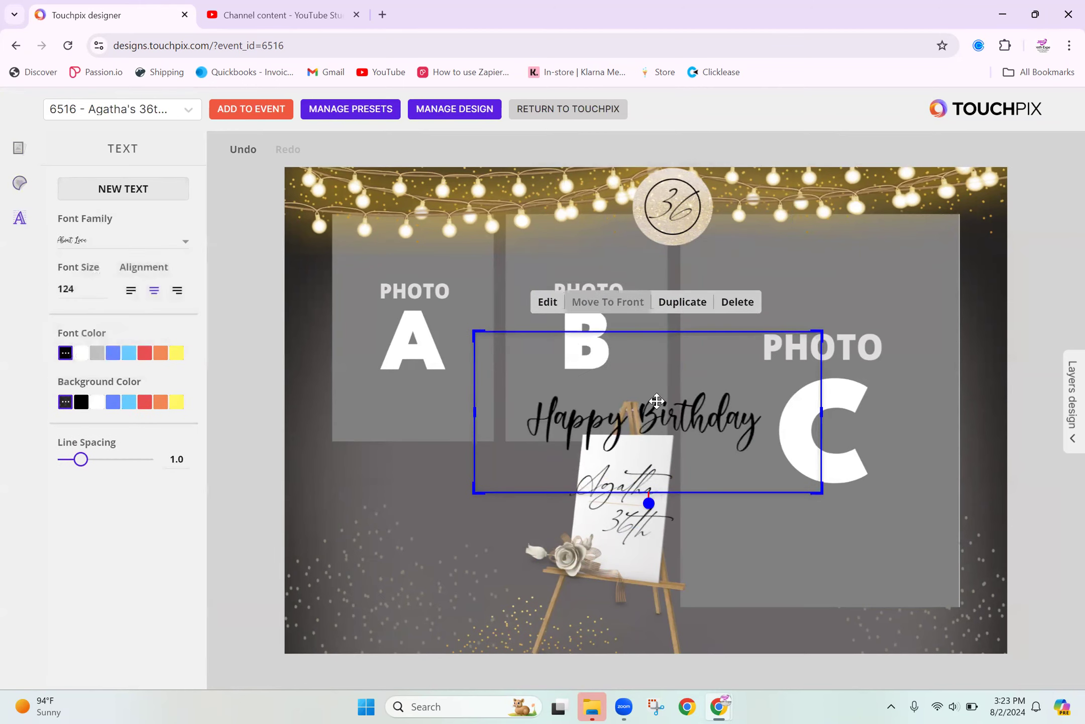
Step: Move the "Happy Birthday" text into the empty area below photos A and B, beside the easel sign, and deselect it
{"action": "left_click_drag", "start_coordinate": [687, 444], "coordinate": [495, 542]}
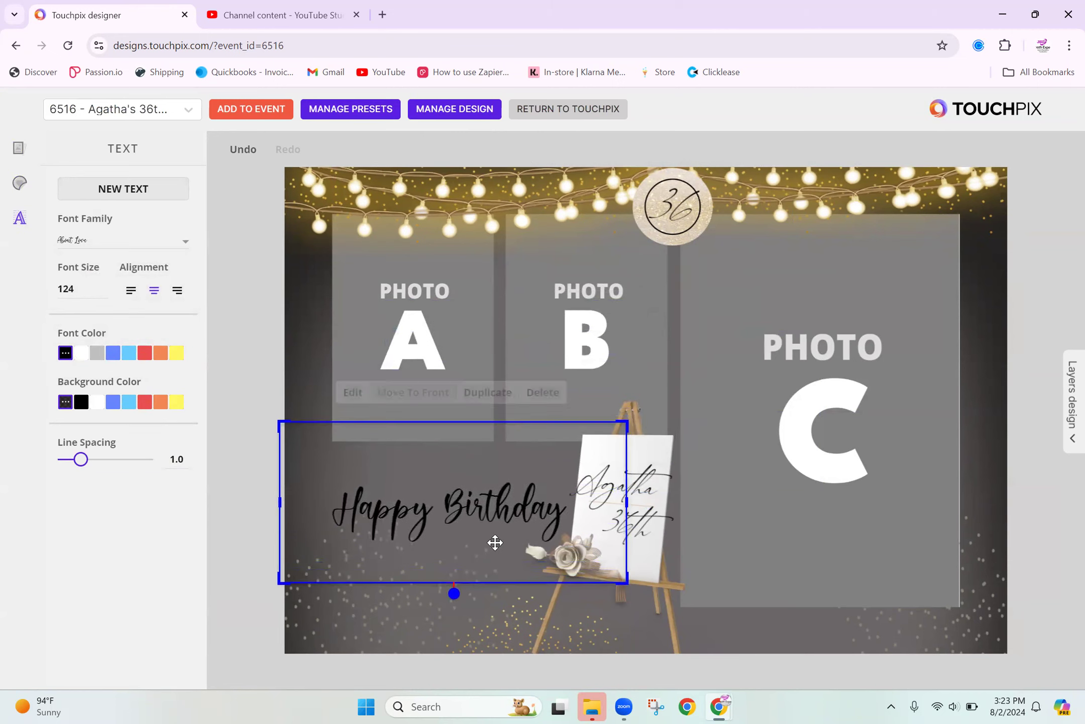
{"action": "left_click", "coordinate": [255, 321]}
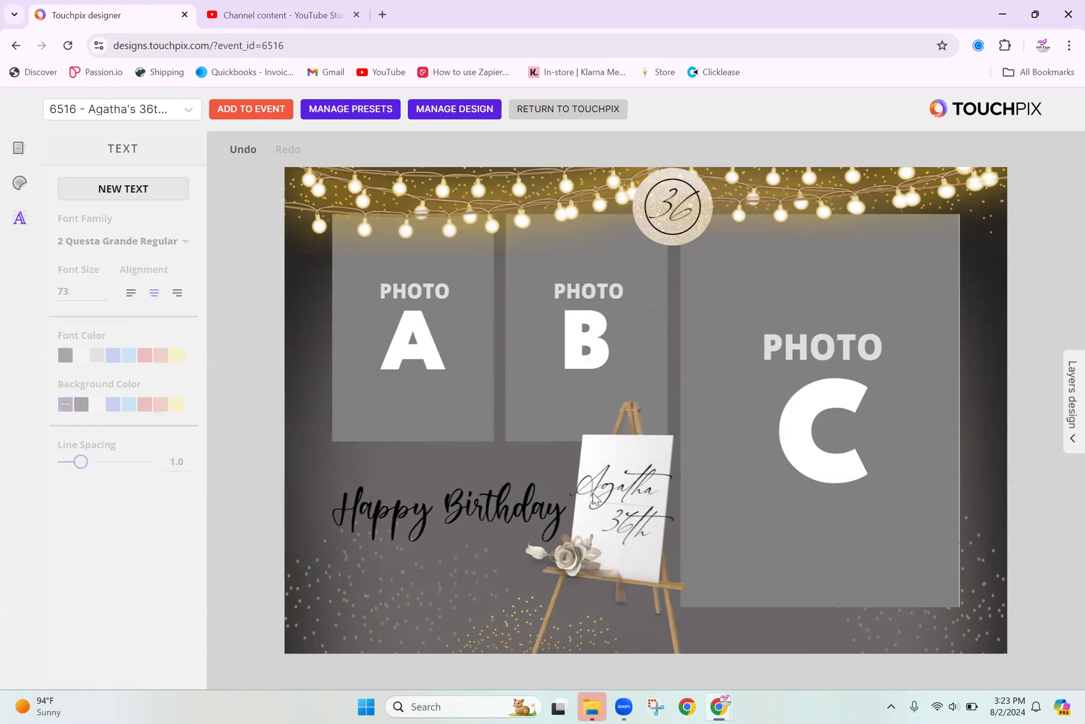
Step: Capture a screenshot of the whole photo overlay design with Snipping Tool, then close the capture window
{"action": "left_click", "coordinate": [653, 706]}
{"action": "left_click", "coordinate": [281, 80]}
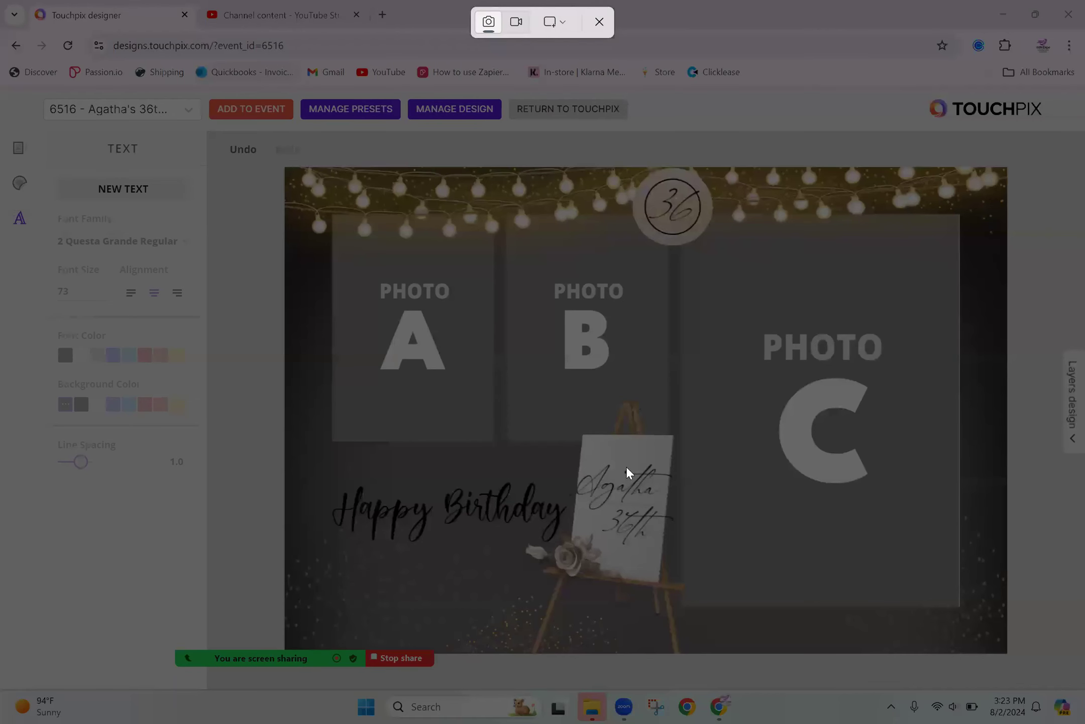
{"action": "left_click_drag", "start_coordinate": [284, 167], "coordinate": [1005, 651]}
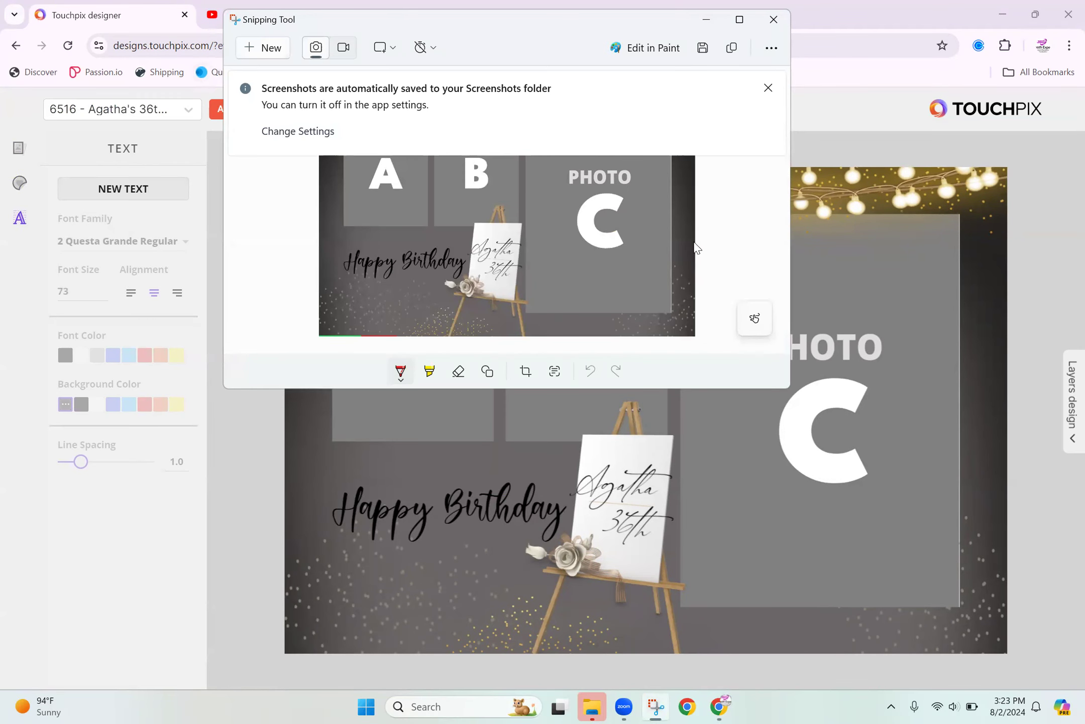
{"action": "left_click", "coordinate": [773, 19]}
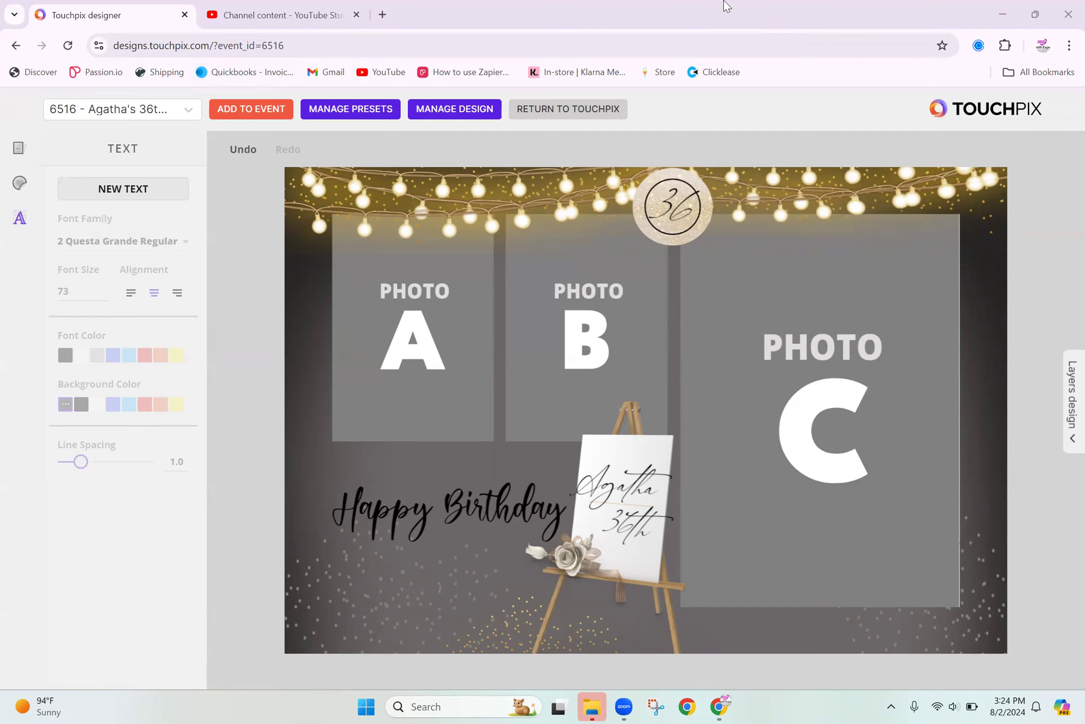
Step: Add the finished design to the event for both the Photo and GIF (photo/print) sessions
{"action": "left_click", "coordinate": [250, 110]}
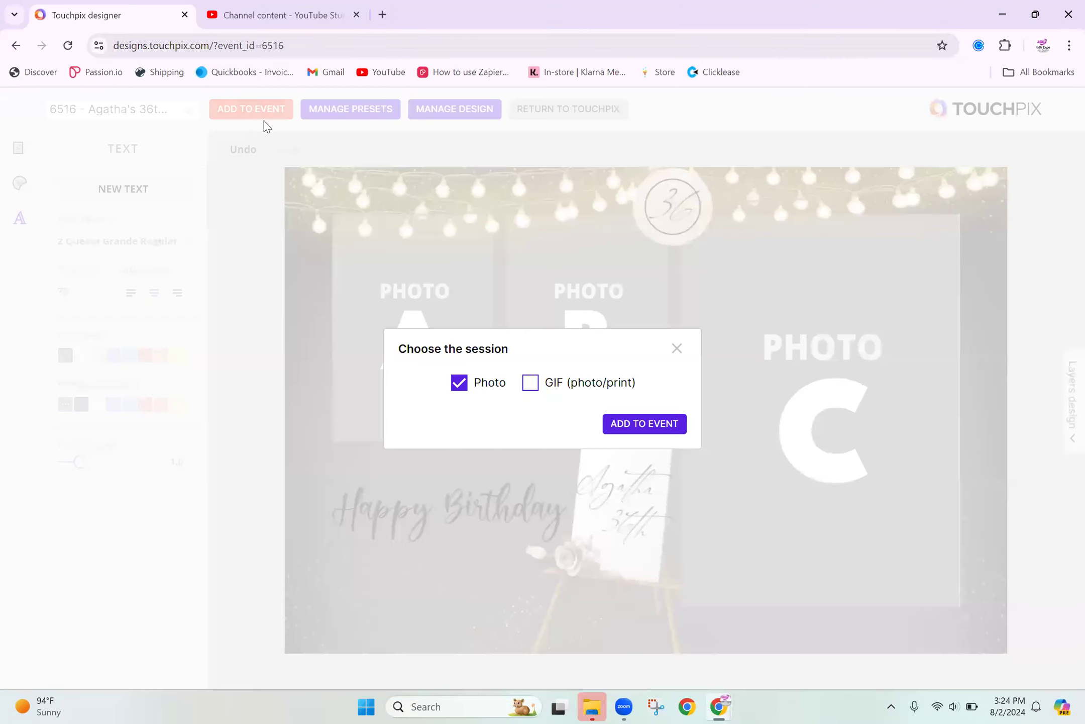
{"action": "left_click", "coordinate": [532, 384]}
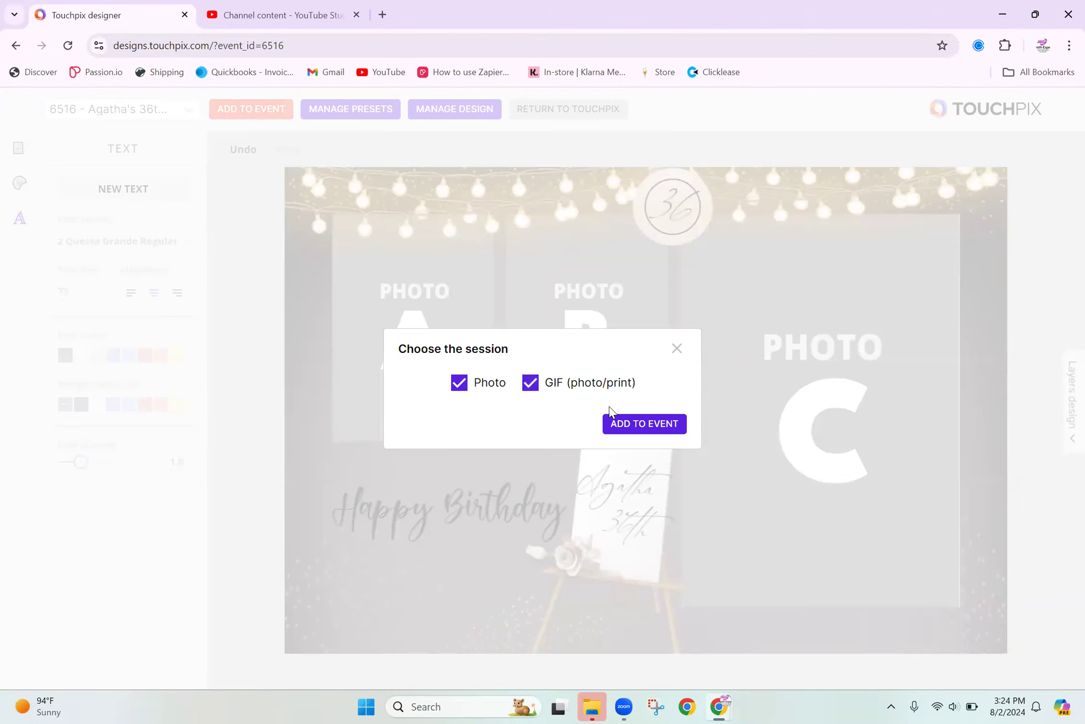
{"action": "left_click", "coordinate": [641, 425]}
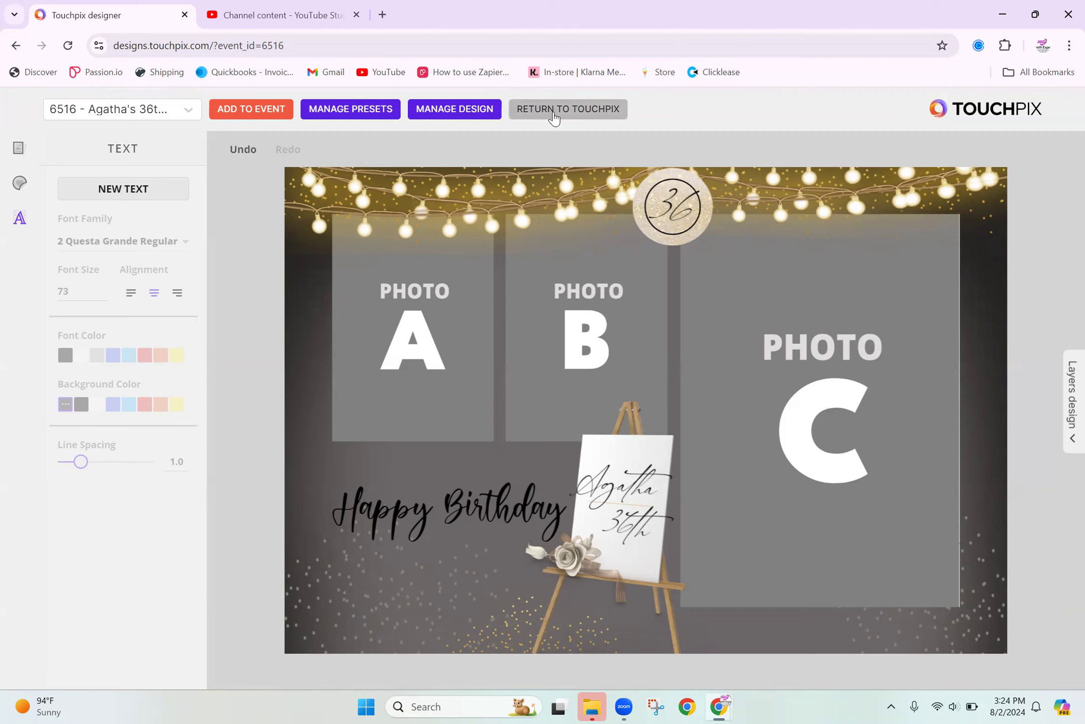
Step: Leave the designer for the Touchpix Event Manager and acknowledge the important message
{"action": "left_click", "coordinate": [554, 115]}
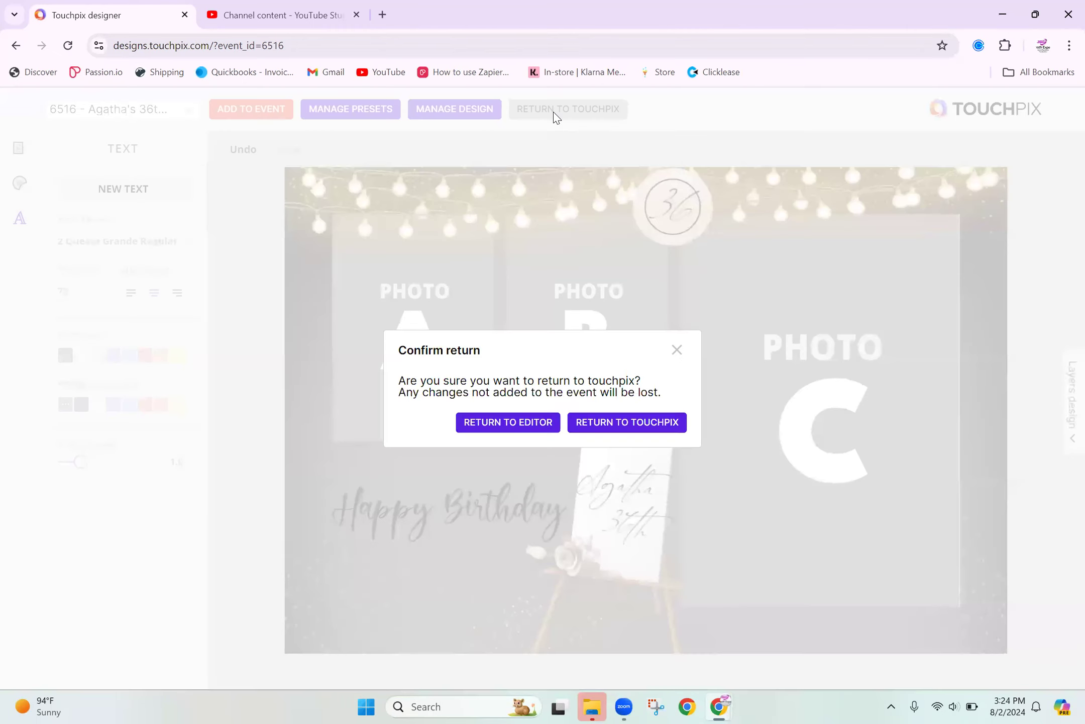
{"action": "left_click", "coordinate": [604, 433]}
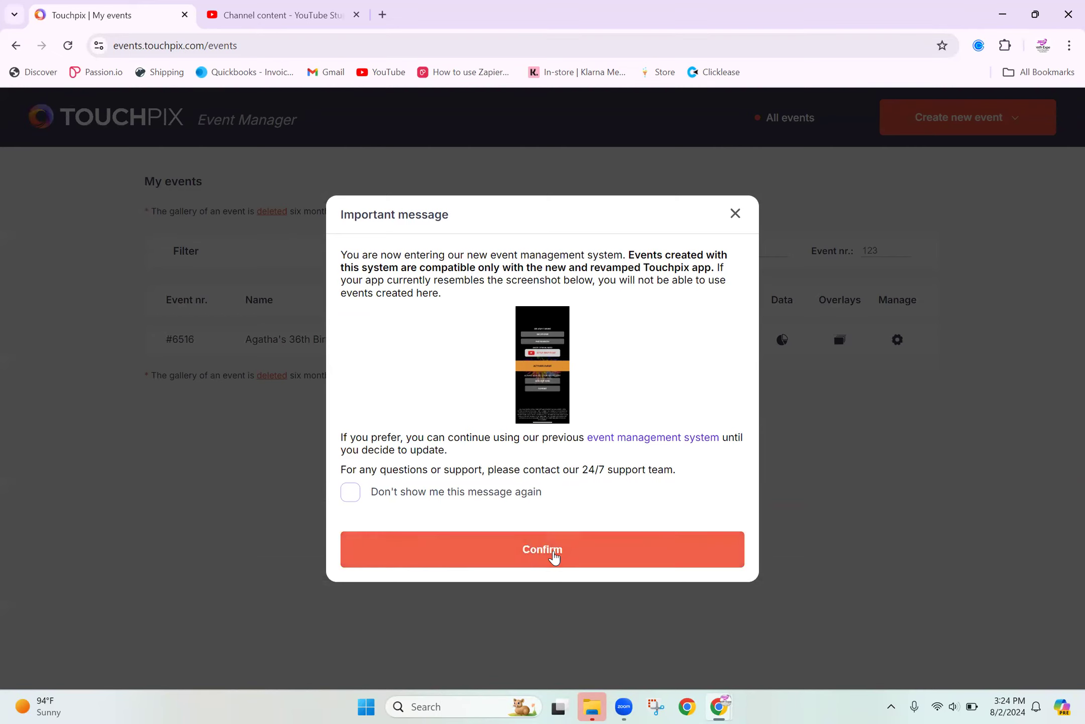
{"action": "left_click", "coordinate": [554, 554]}
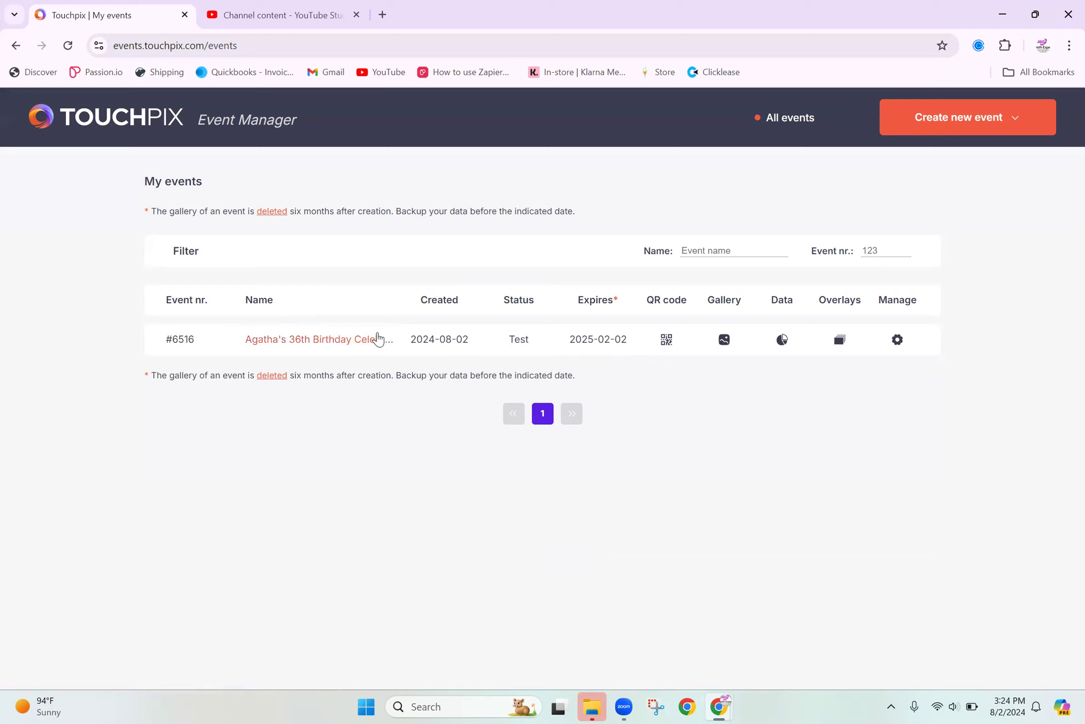
Step: View the birthday event's activation QR code and close it
{"action": "left_click", "coordinate": [666, 341]}
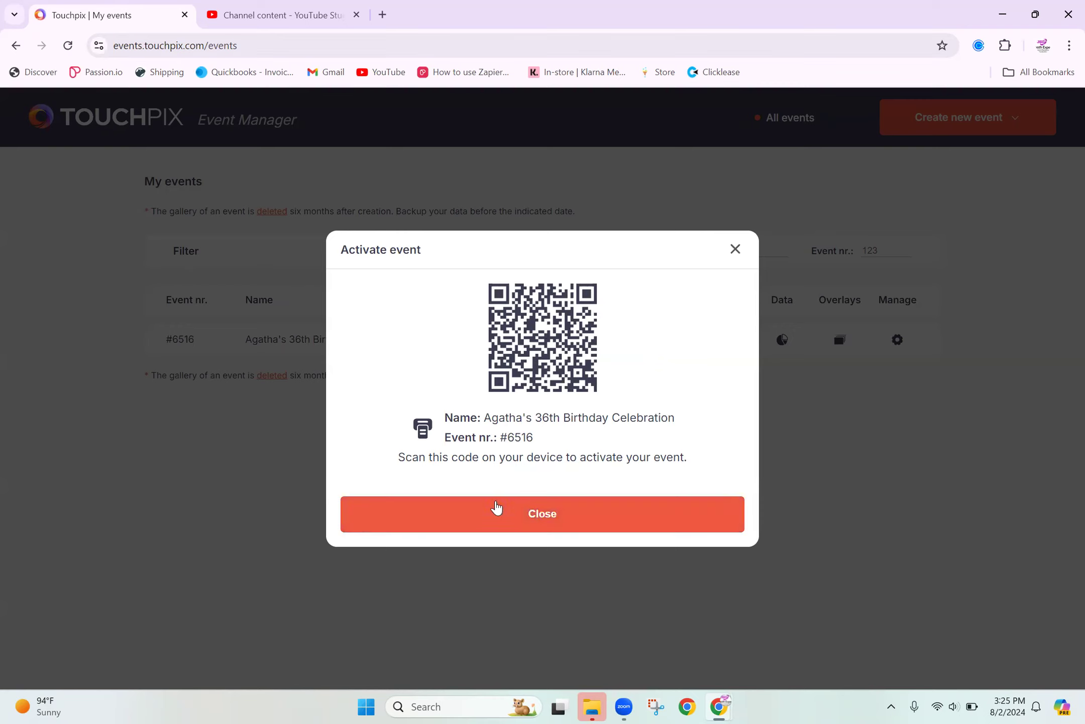
{"action": "left_click", "coordinate": [535, 509]}
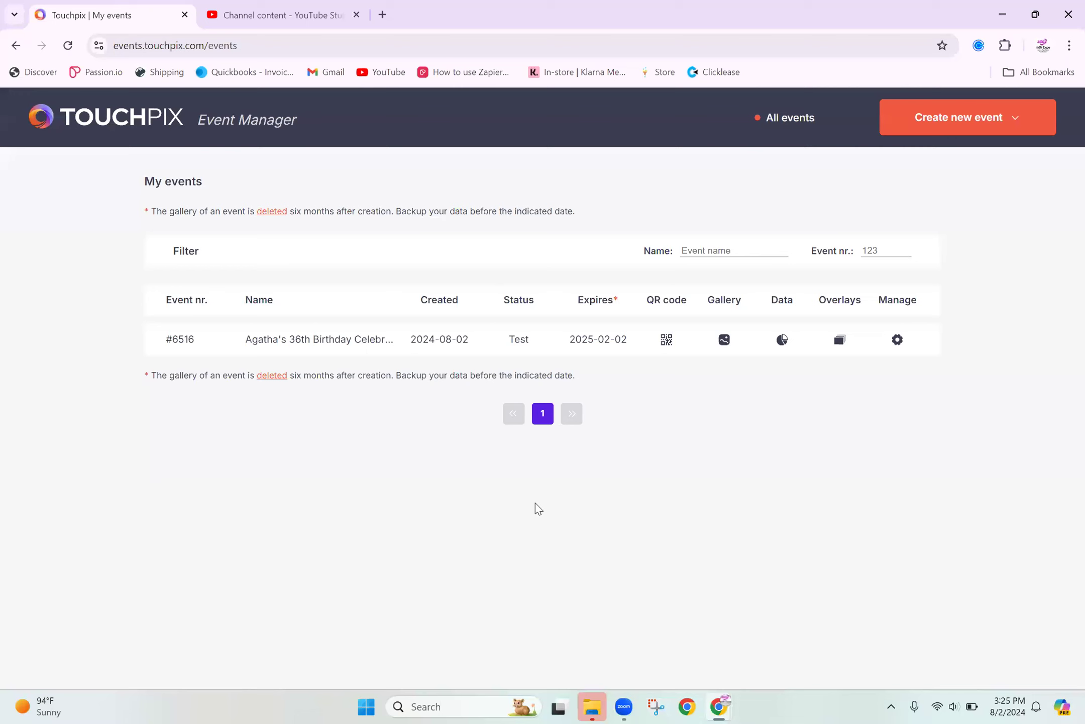
Step: Review the birthday event's photo, GIF, video, slomo and boomerang overlays, then return to the event list
{"action": "left_click", "coordinate": [840, 339]}
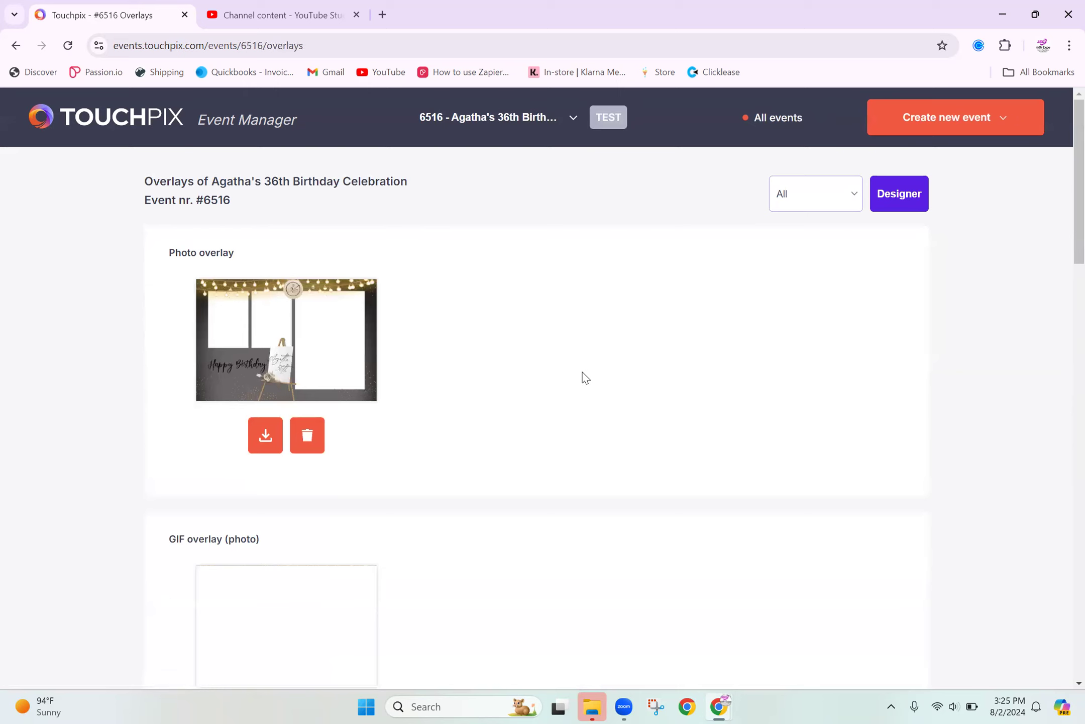
{"action": "scroll", "coordinate": [581, 376], "scroll_direction": "down", "scroll_amount": 1}
{"action": "scroll", "coordinate": [583, 377], "scroll_direction": "down", "scroll_amount": 10}
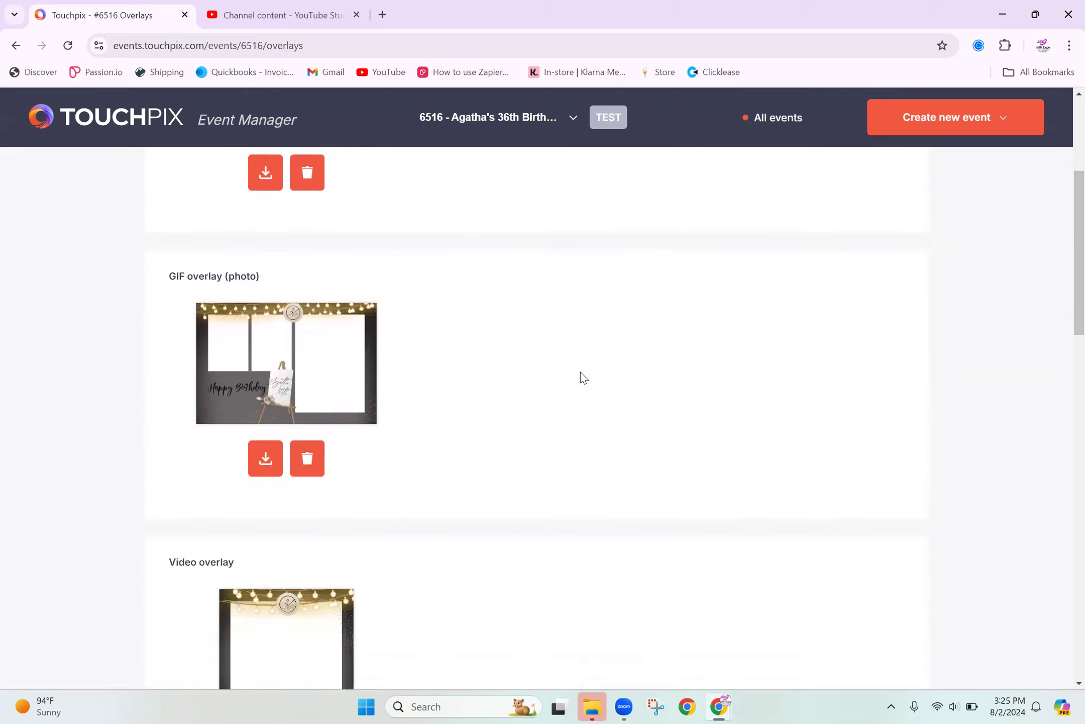
{"action": "scroll", "coordinate": [583, 377], "scroll_direction": "down", "scroll_amount": 12}
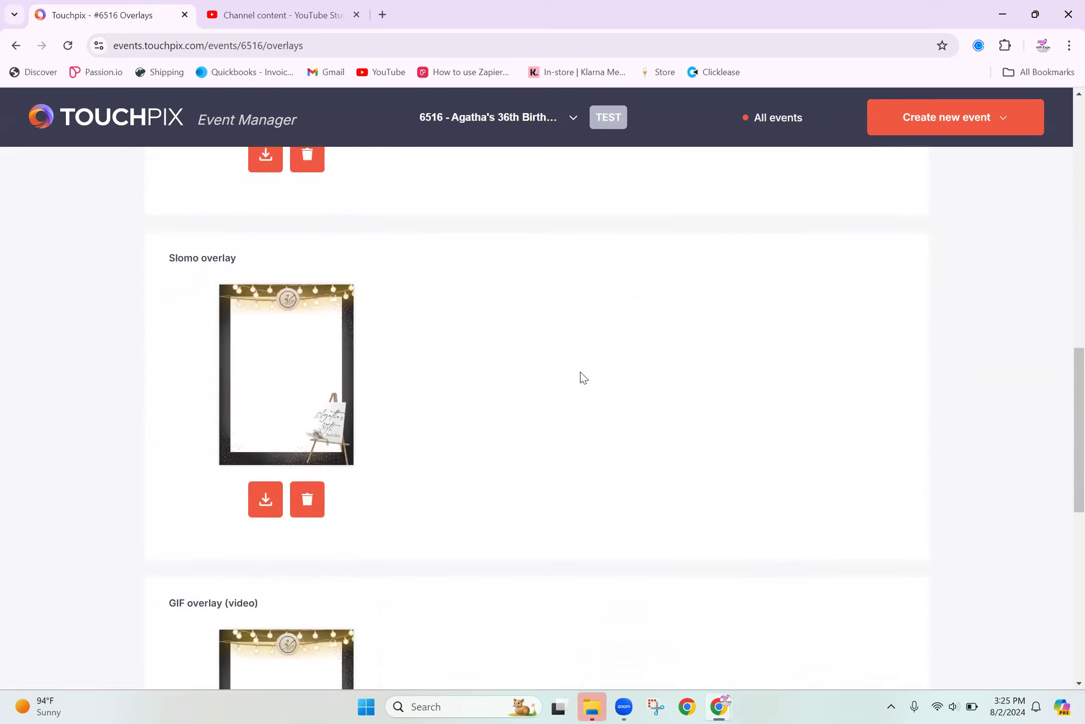
{"action": "scroll", "coordinate": [583, 377], "scroll_direction": "down", "scroll_amount": 3}
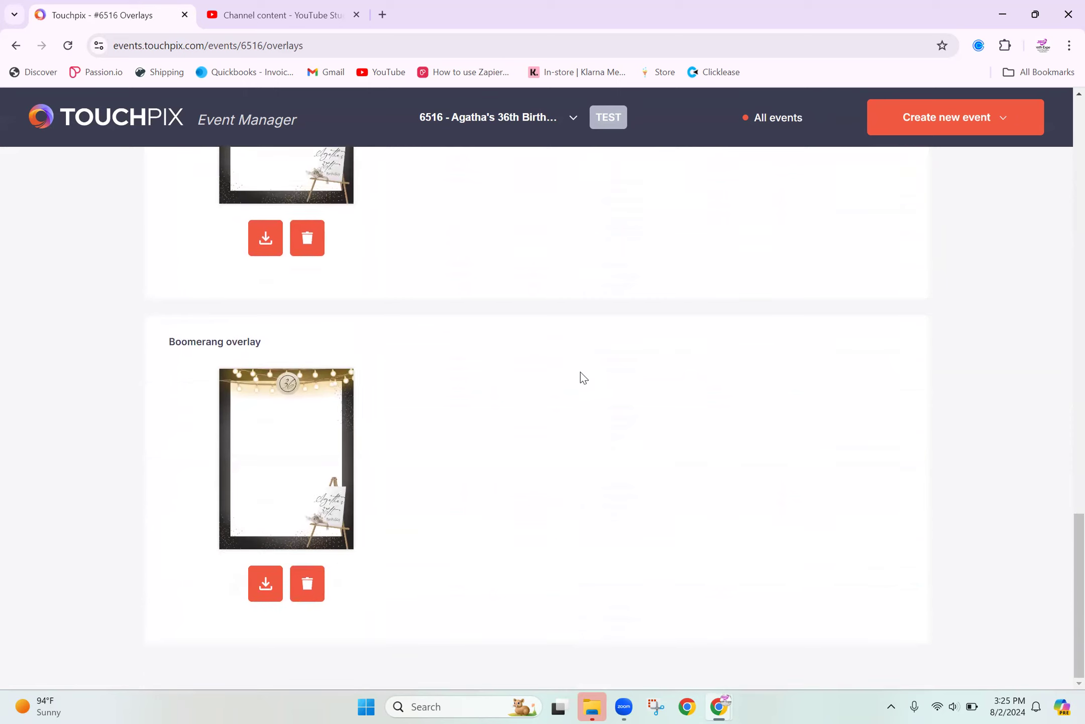
{"action": "scroll", "coordinate": [535, 326], "scroll_direction": "up", "scroll_amount": 20}
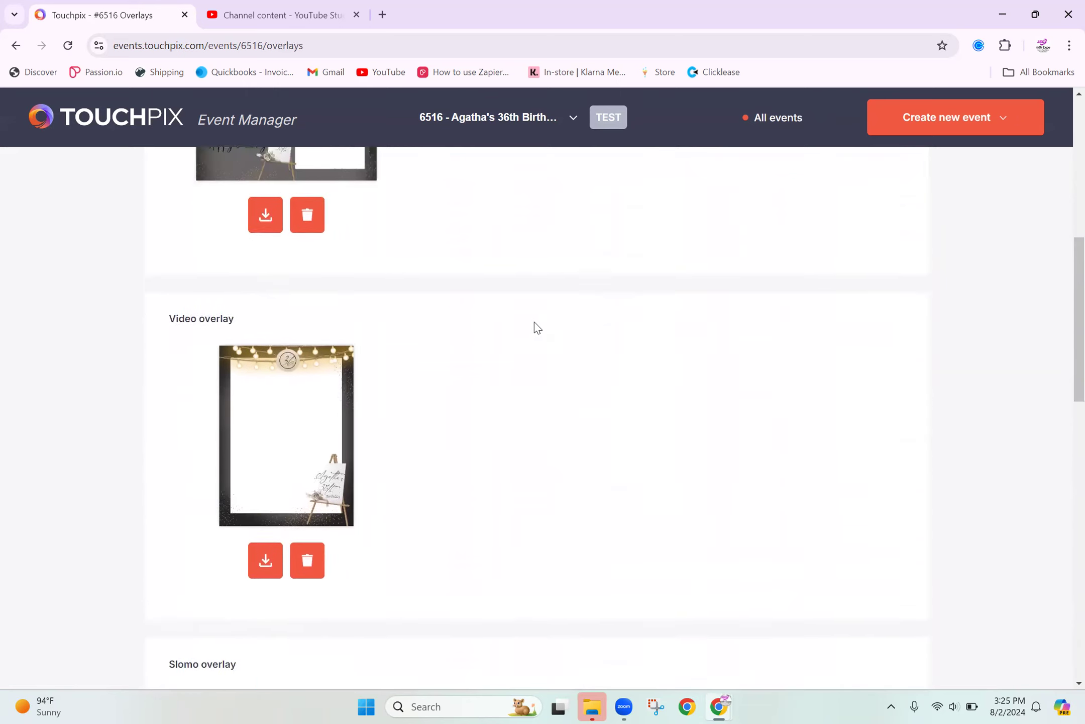
{"action": "scroll", "coordinate": [534, 321], "scroll_direction": "up", "scroll_amount": 10}
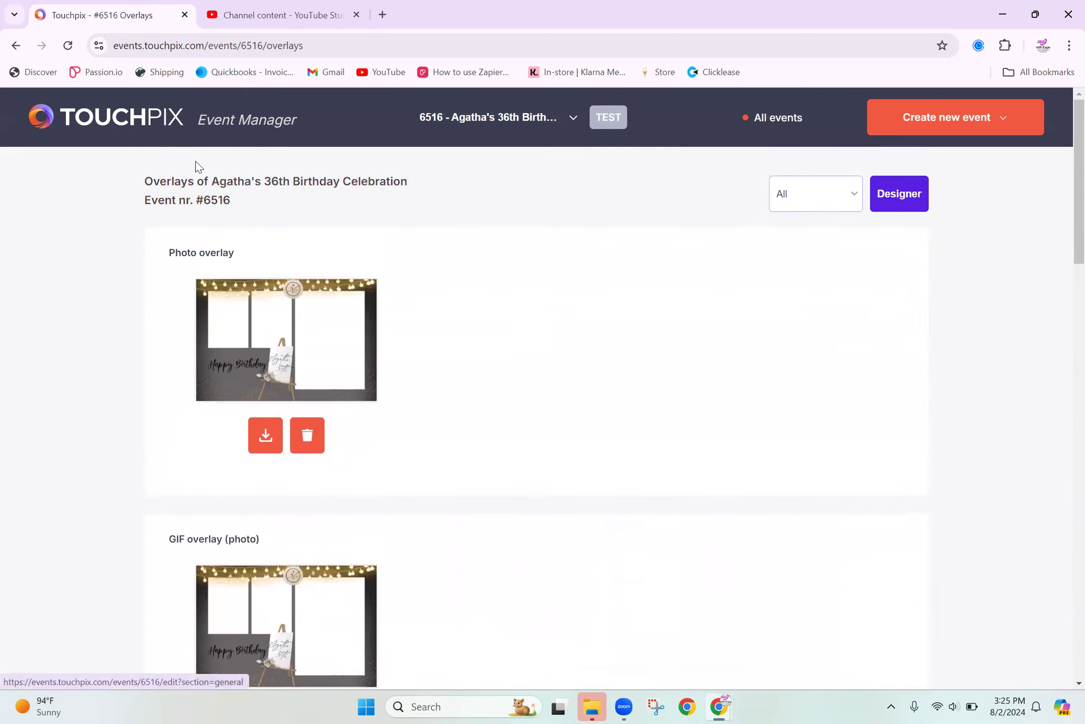
{"action": "left_click", "coordinate": [16, 45]}
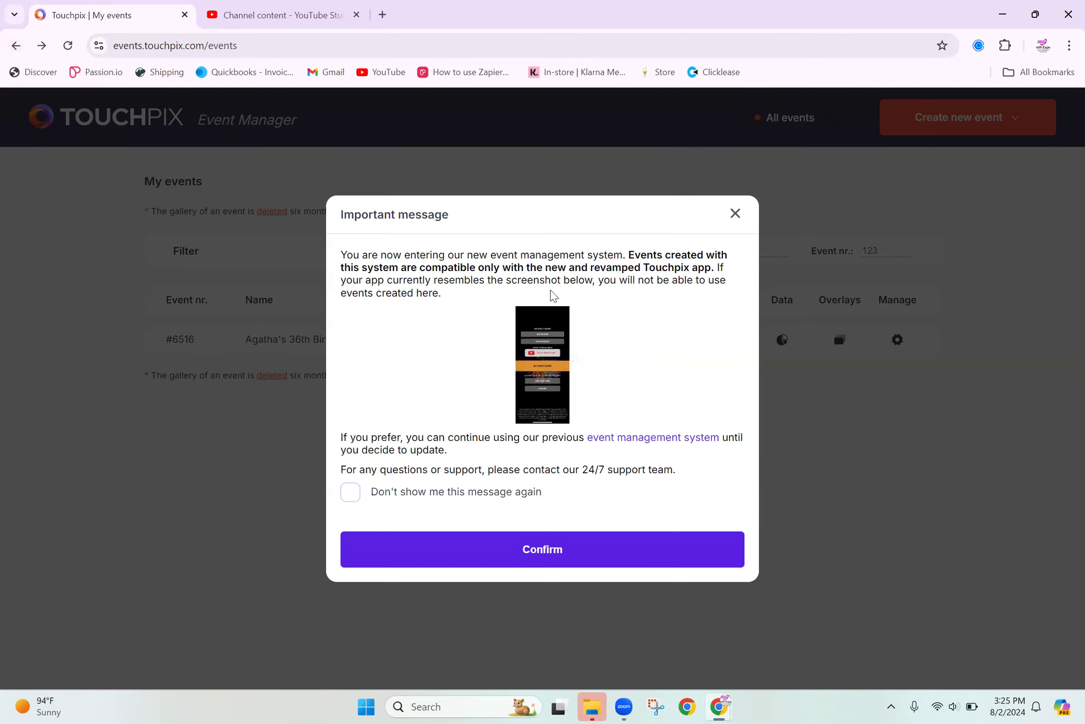
{"action": "left_click", "coordinate": [559, 549]}
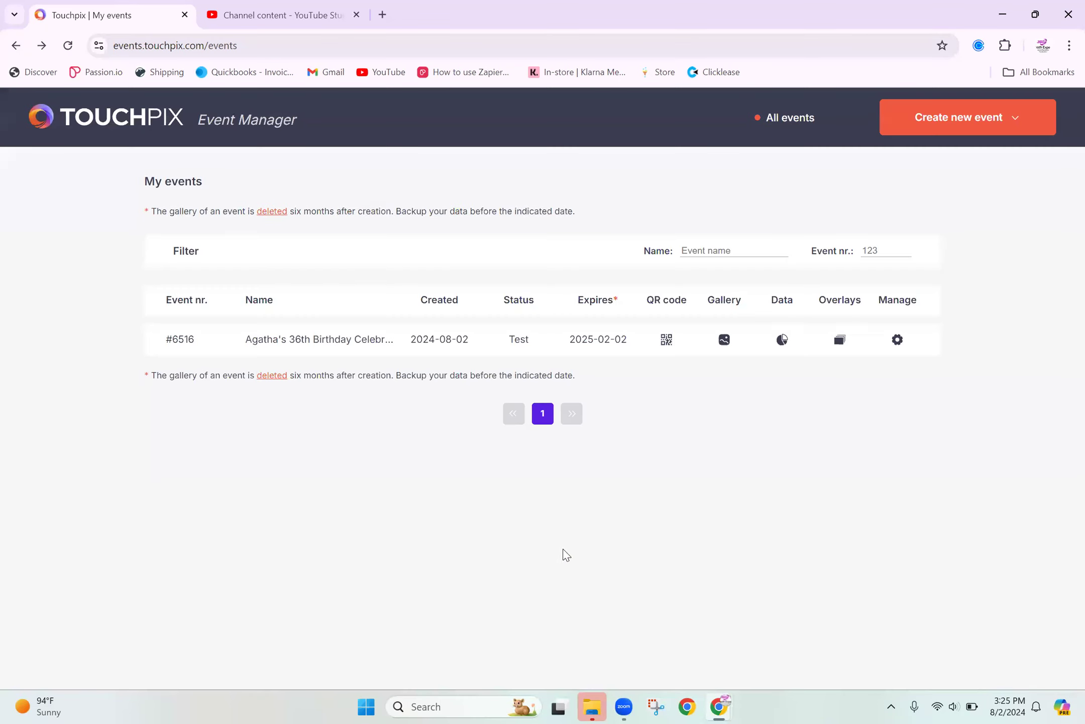
Step: Open the birthday event for editing and review its Sessions, Session Timeouts and Camera settings
{"action": "left_click", "coordinate": [897, 344]}
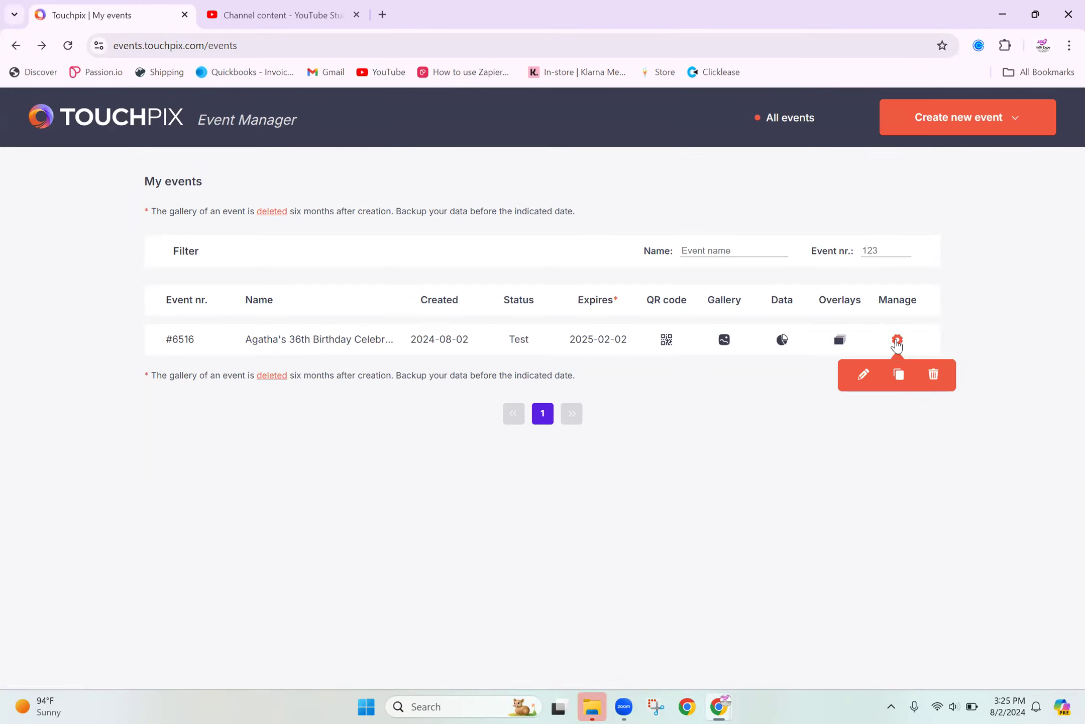
{"action": "left_click", "coordinate": [863, 377]}
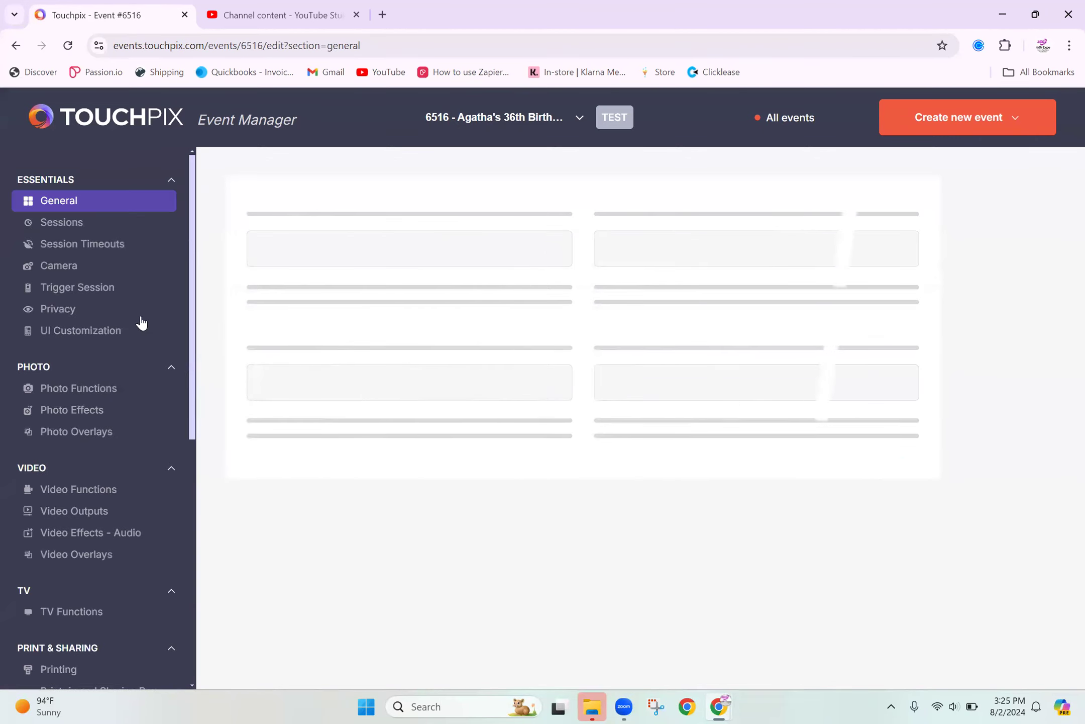
{"action": "left_click", "coordinate": [123, 221]}
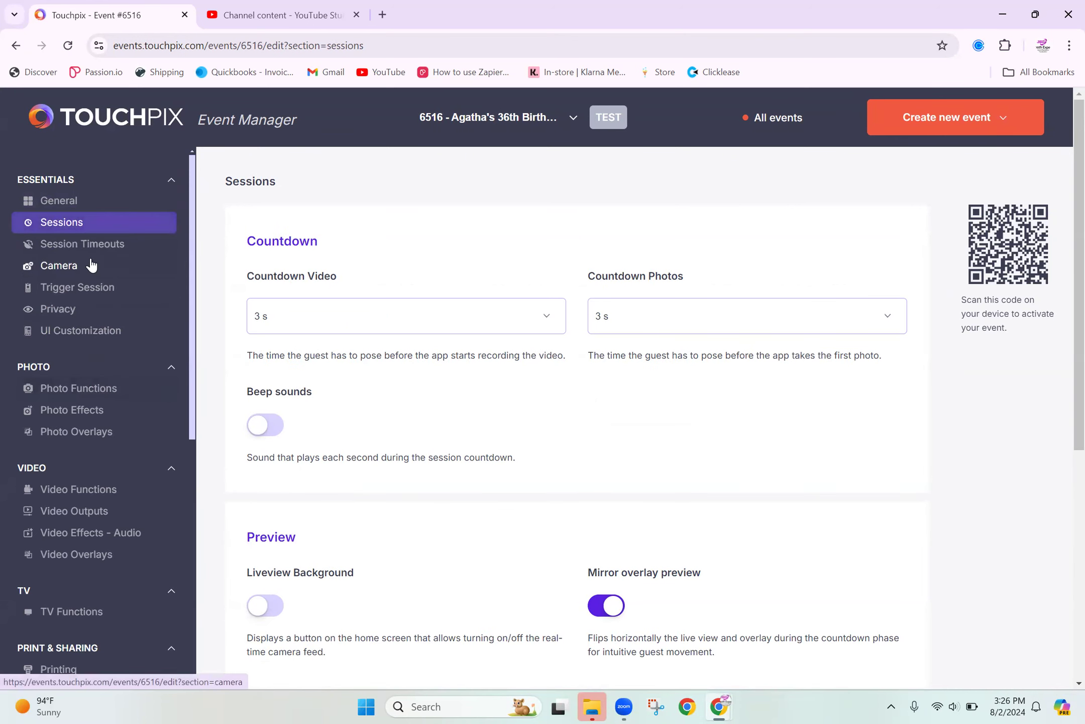
{"action": "left_click", "coordinate": [102, 241]}
{"action": "left_click", "coordinate": [125, 222]}
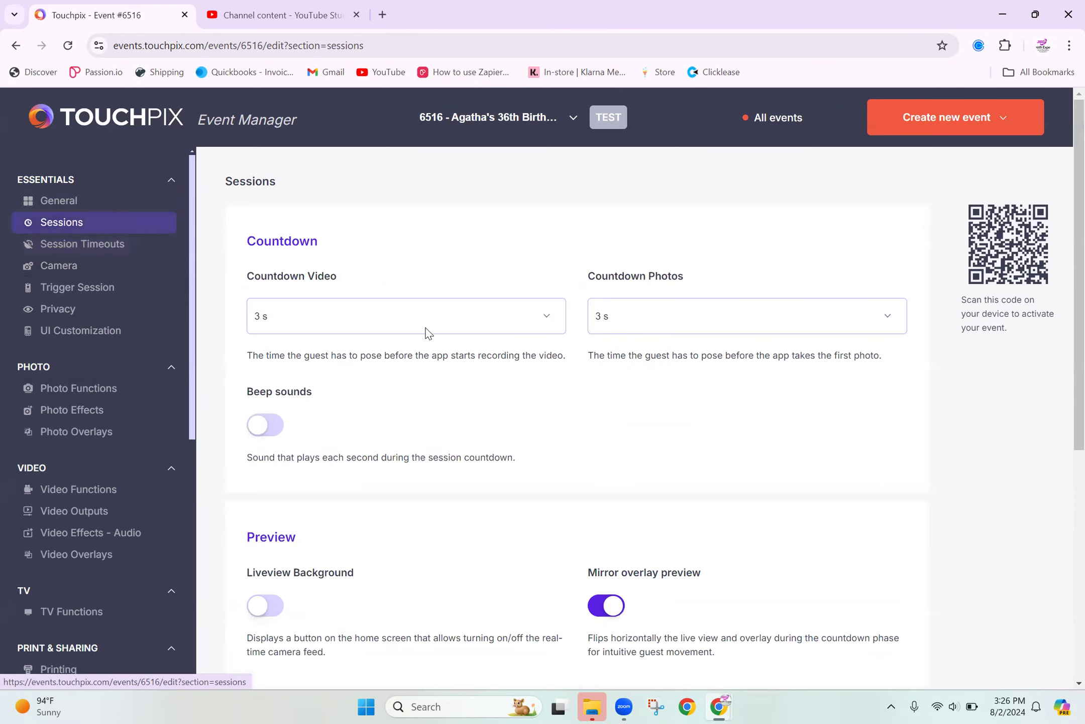
{"action": "scroll", "coordinate": [427, 331], "scroll_direction": "down", "scroll_amount": 3}
{"action": "scroll", "coordinate": [426, 332], "scroll_direction": "down", "scroll_amount": 4}
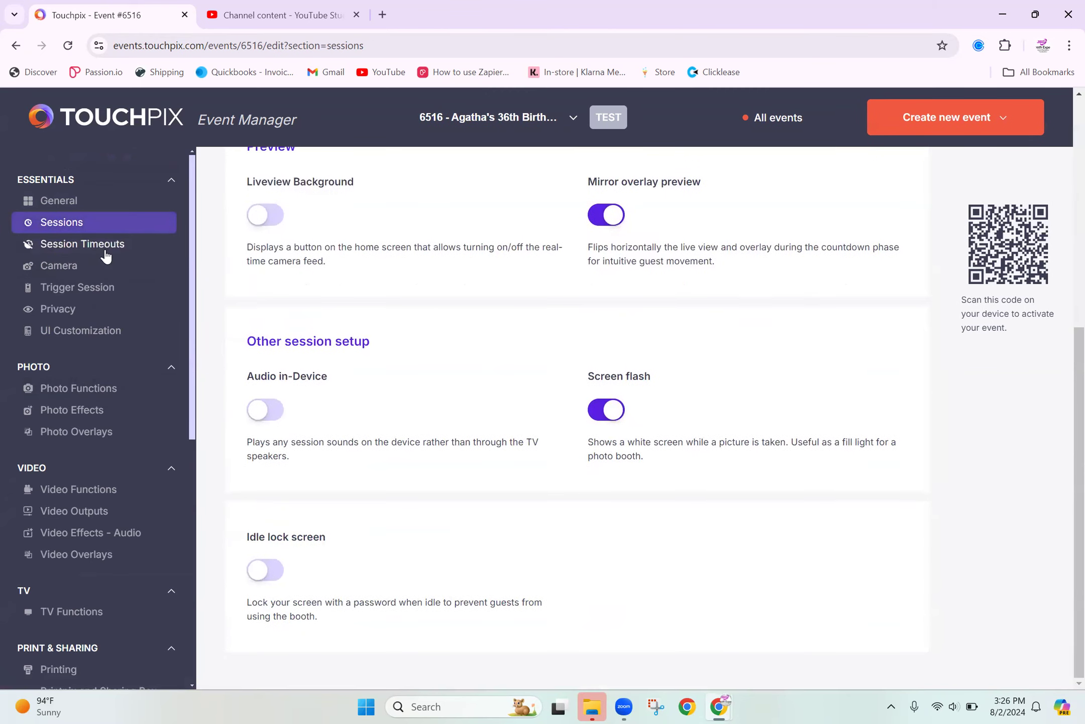
{"action": "left_click", "coordinate": [73, 248]}
{"action": "left_click", "coordinate": [110, 268]}
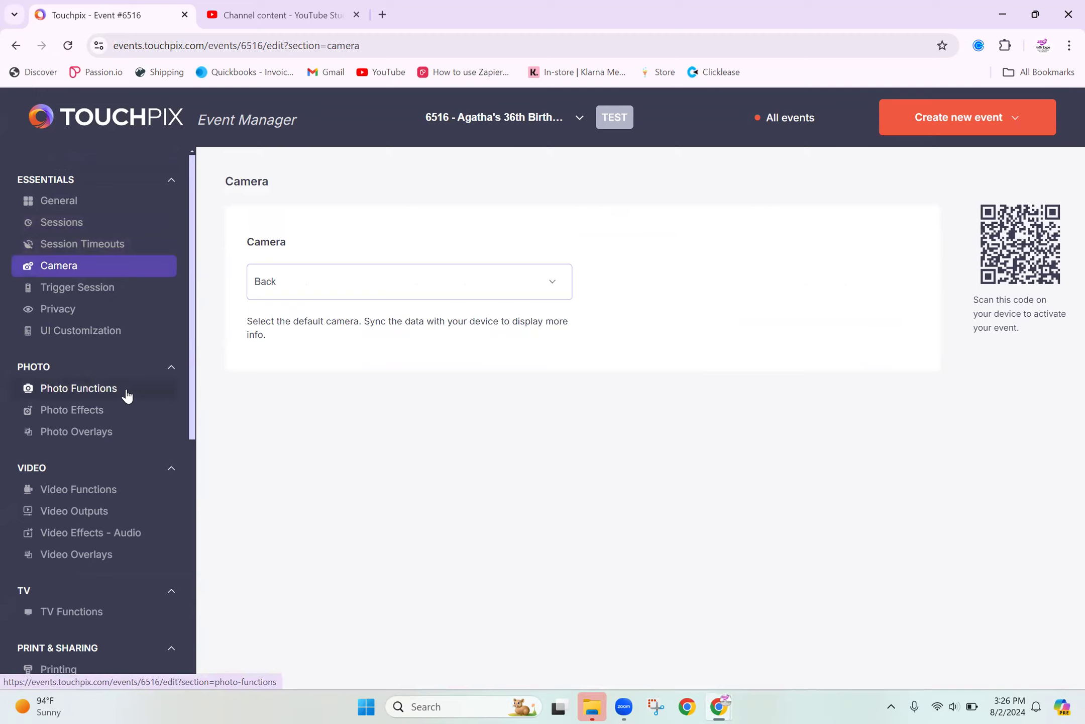
Step: Set Total GIF Photos to 3 in the event's Photo Functions settings
{"action": "left_click", "coordinate": [127, 395]}
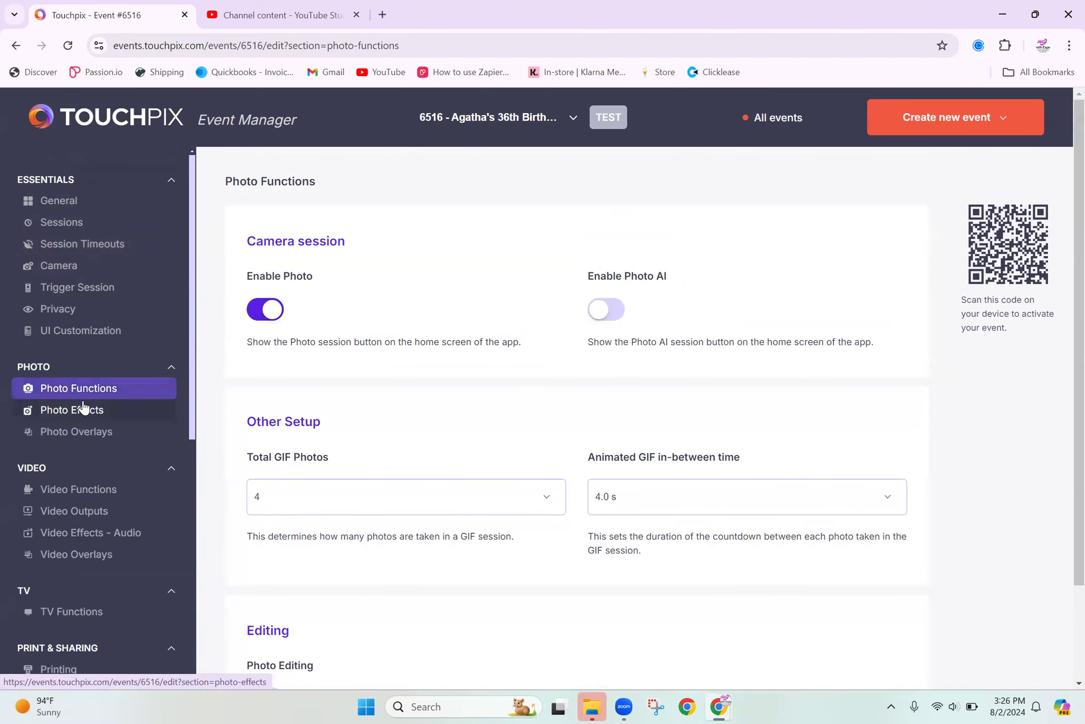
{"action": "left_click", "coordinate": [551, 499]}
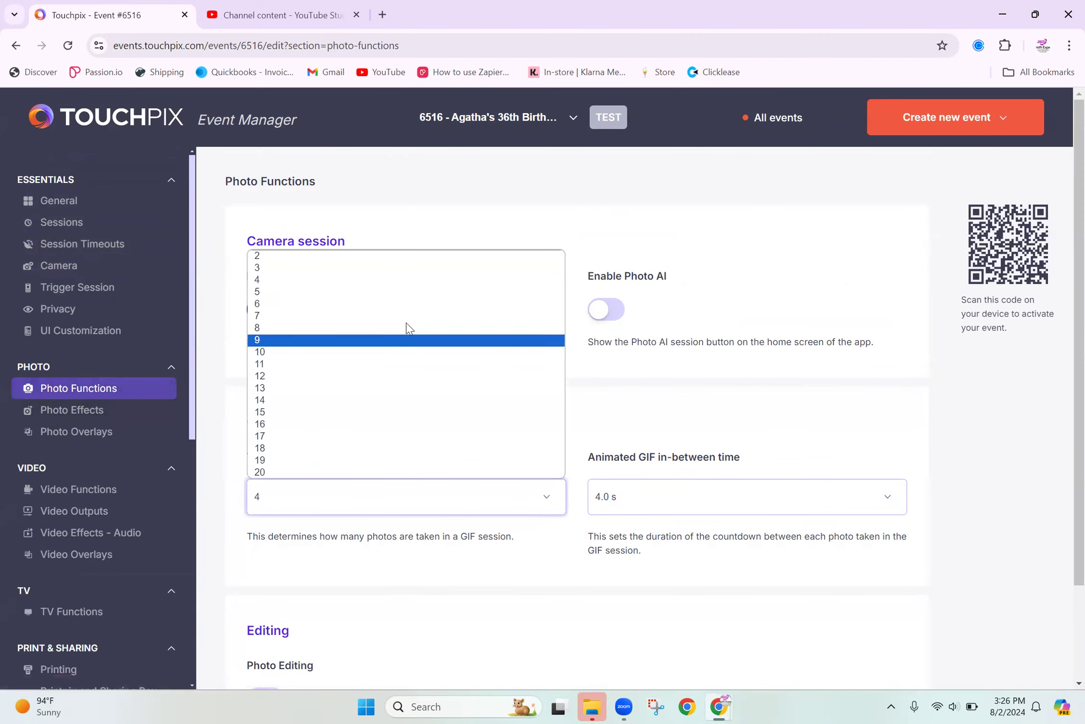
{"action": "left_click", "coordinate": [330, 270]}
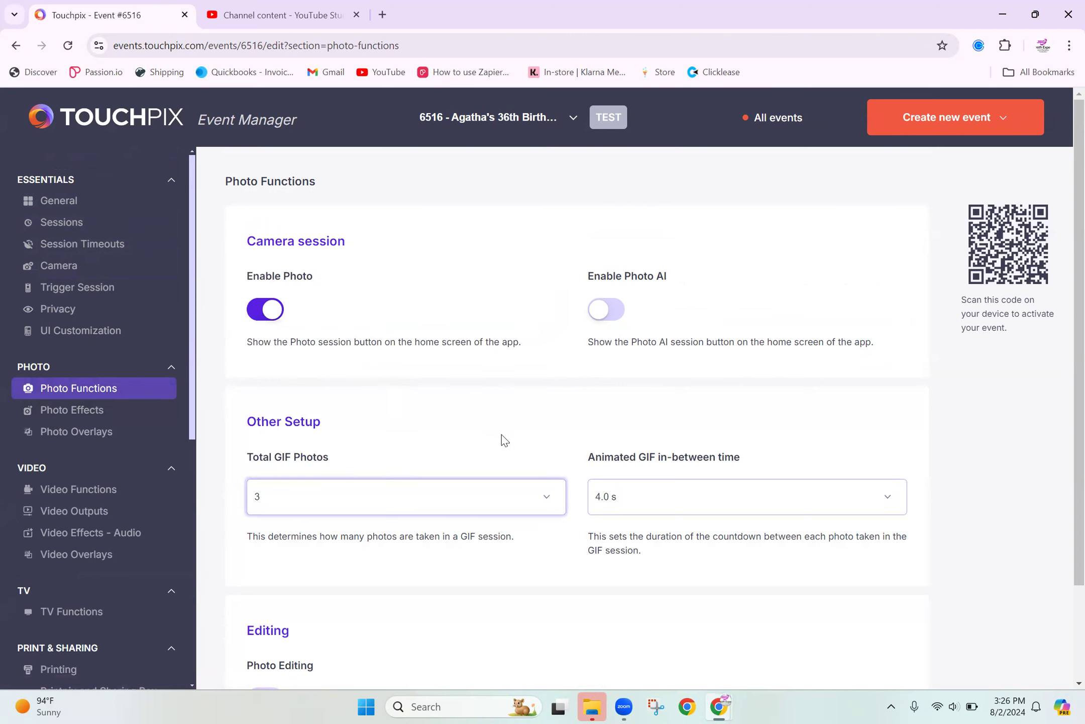
Step: Set the Animated GIF in-between time to 2.5 s in the Photo Functions settings
{"action": "scroll", "coordinate": [546, 433], "scroll_direction": "down", "scroll_amount": 1}
{"action": "scroll", "coordinate": [546, 433], "scroll_direction": "down", "scroll_amount": 1}
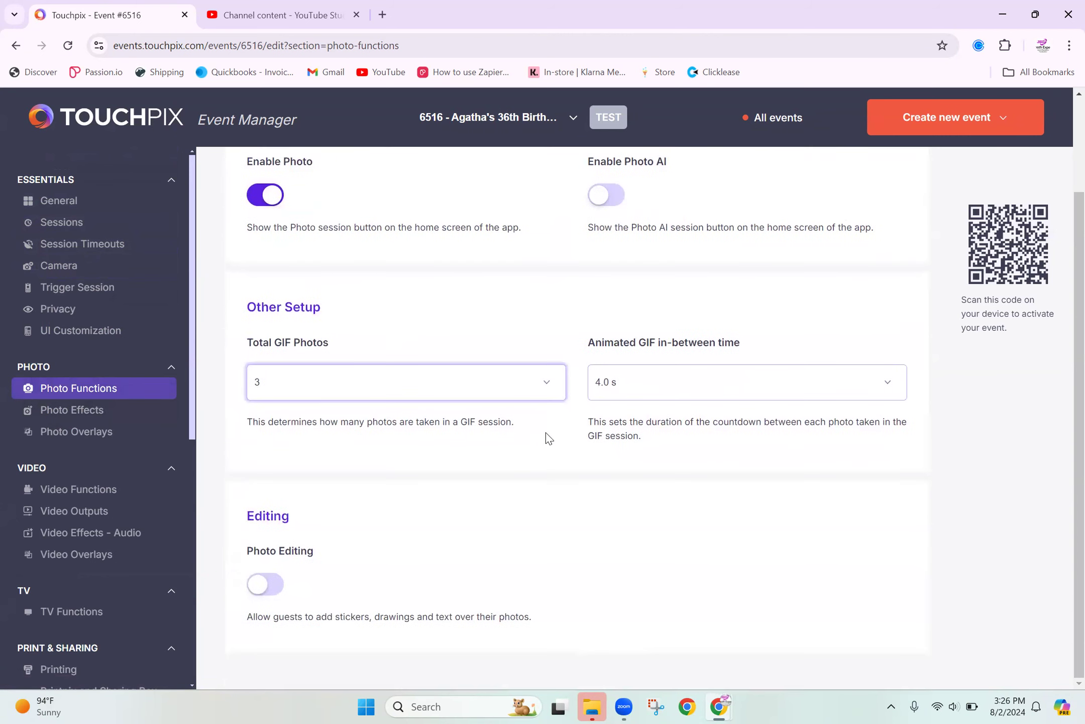
{"action": "left_click", "coordinate": [667, 379]}
{"action": "scroll", "coordinate": [641, 456], "scroll_direction": "up", "scroll_amount": 3}
{"action": "scroll", "coordinate": [641, 456], "scroll_direction": "up", "scroll_amount": 2}
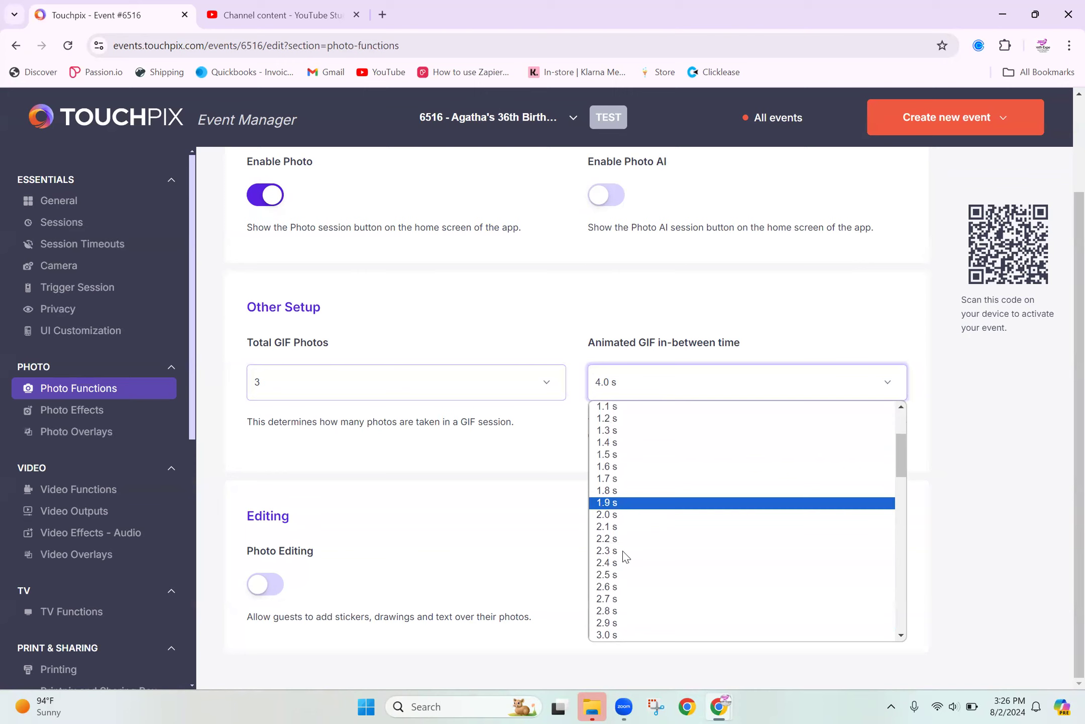
{"action": "left_click", "coordinate": [623, 575]}
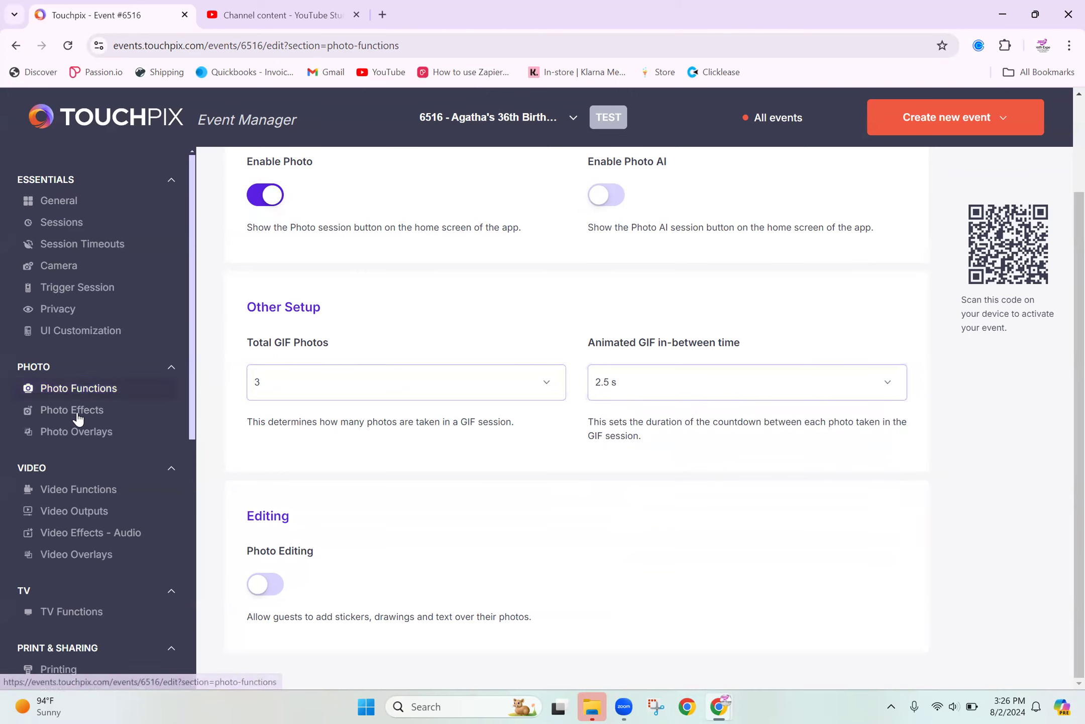
Step: Review the birthday event's Photo Effects and Photo Overlays settings
{"action": "left_click", "coordinate": [104, 415]}
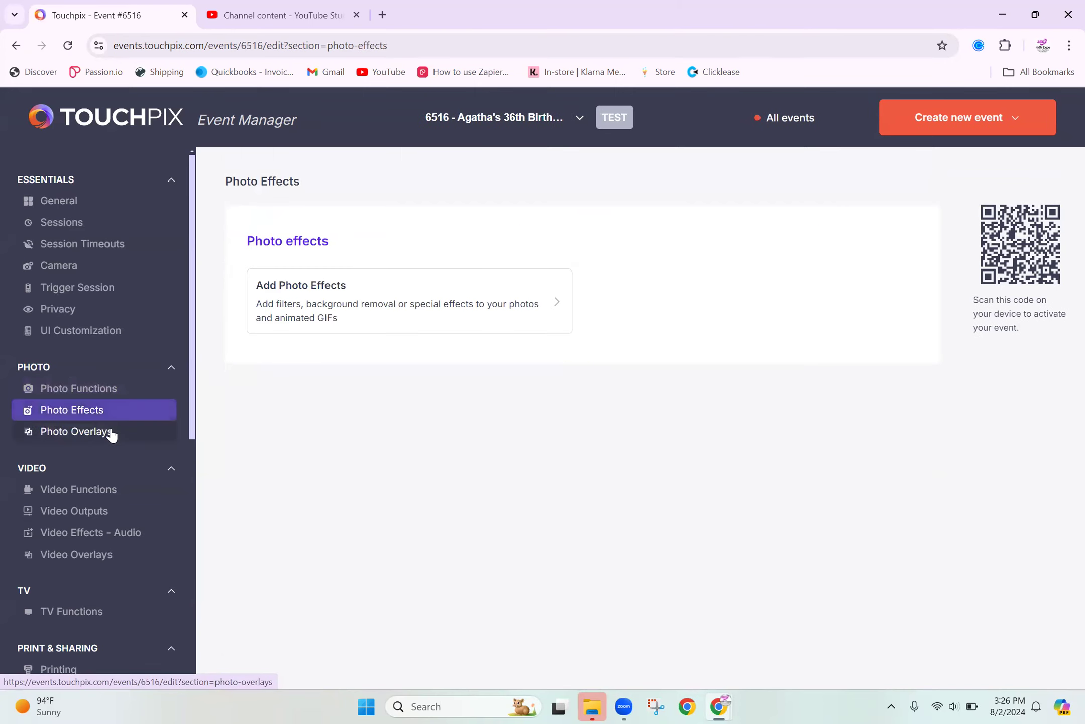
{"action": "left_click", "coordinate": [110, 433]}
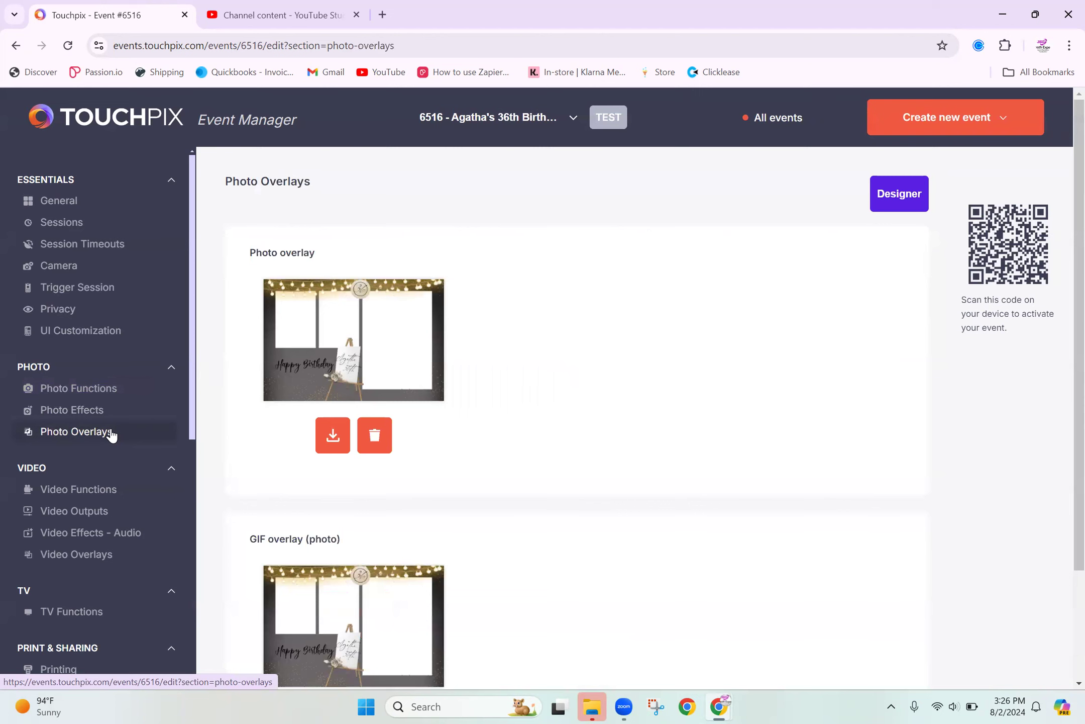
{"action": "scroll", "coordinate": [112, 435], "scroll_direction": "down", "scroll_amount": 1}
Step: In the Video Functions settings, enable Slomo Boomerang and set the Slomo Recording Time to 6.0 s
{"action": "left_click", "coordinate": [112, 437]}
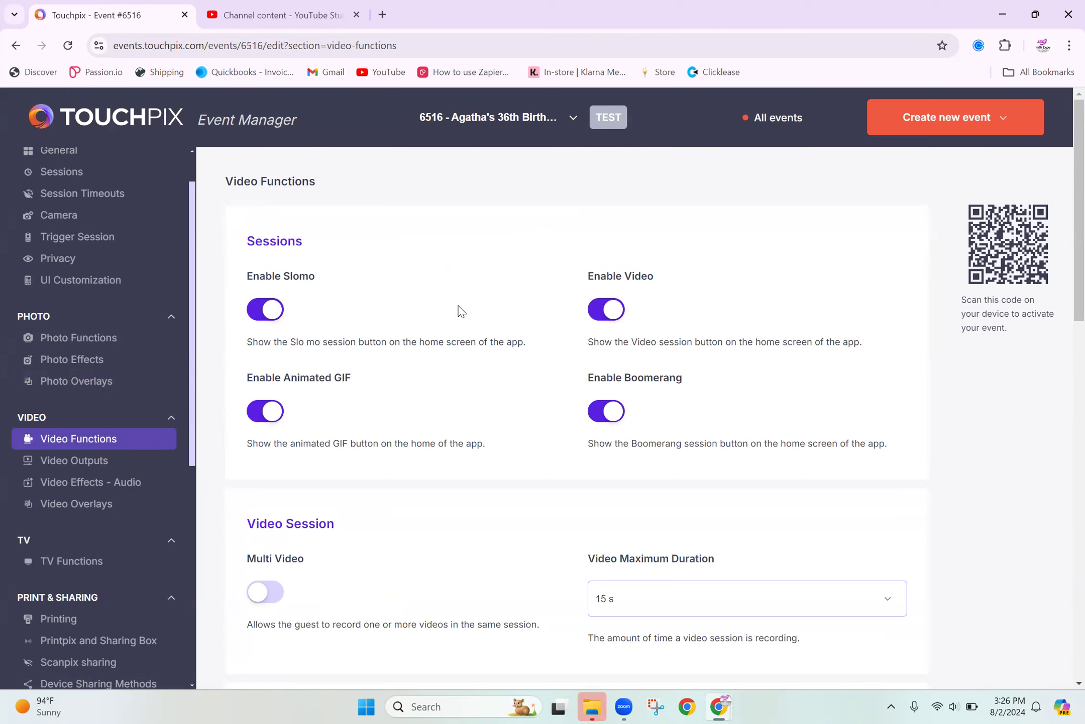
{"action": "scroll", "coordinate": [516, 418], "scroll_direction": "down", "scroll_amount": 3}
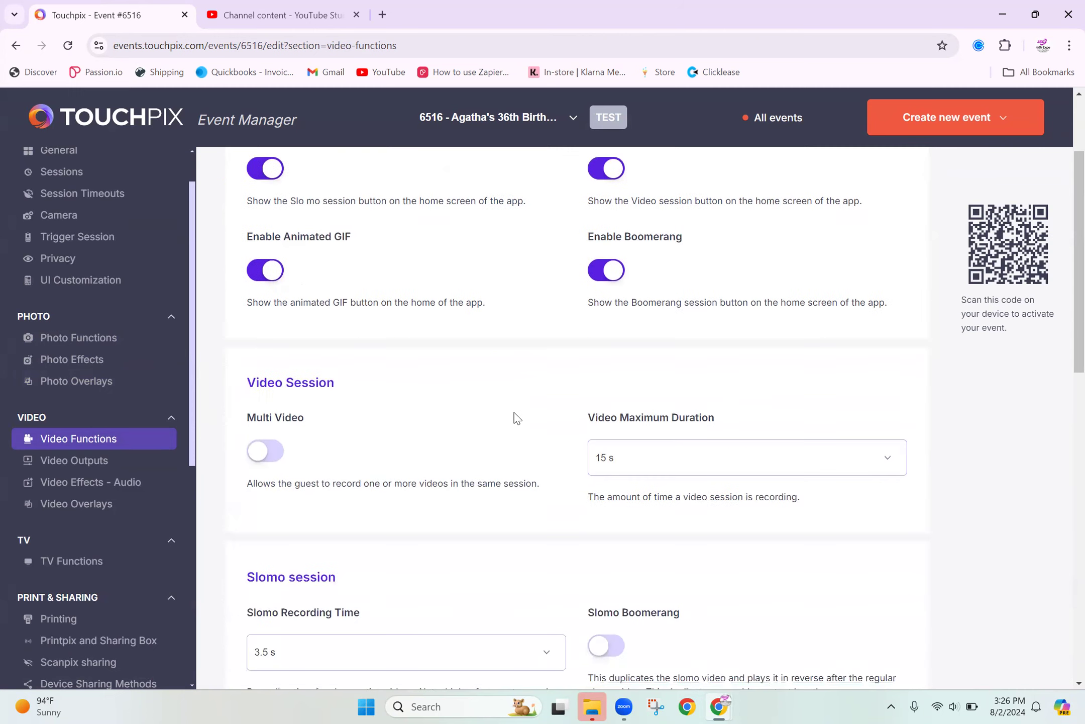
{"action": "scroll", "coordinate": [517, 417], "scroll_direction": "down", "scroll_amount": 2}
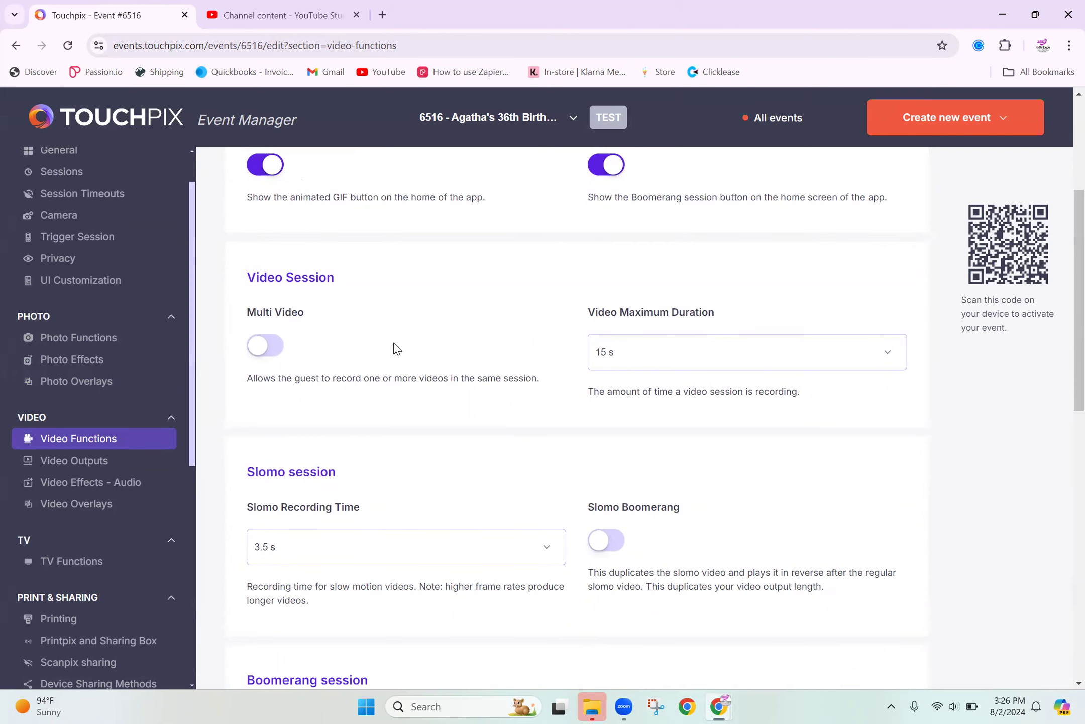
{"action": "scroll", "coordinate": [396, 348], "scroll_direction": "down", "scroll_amount": 1}
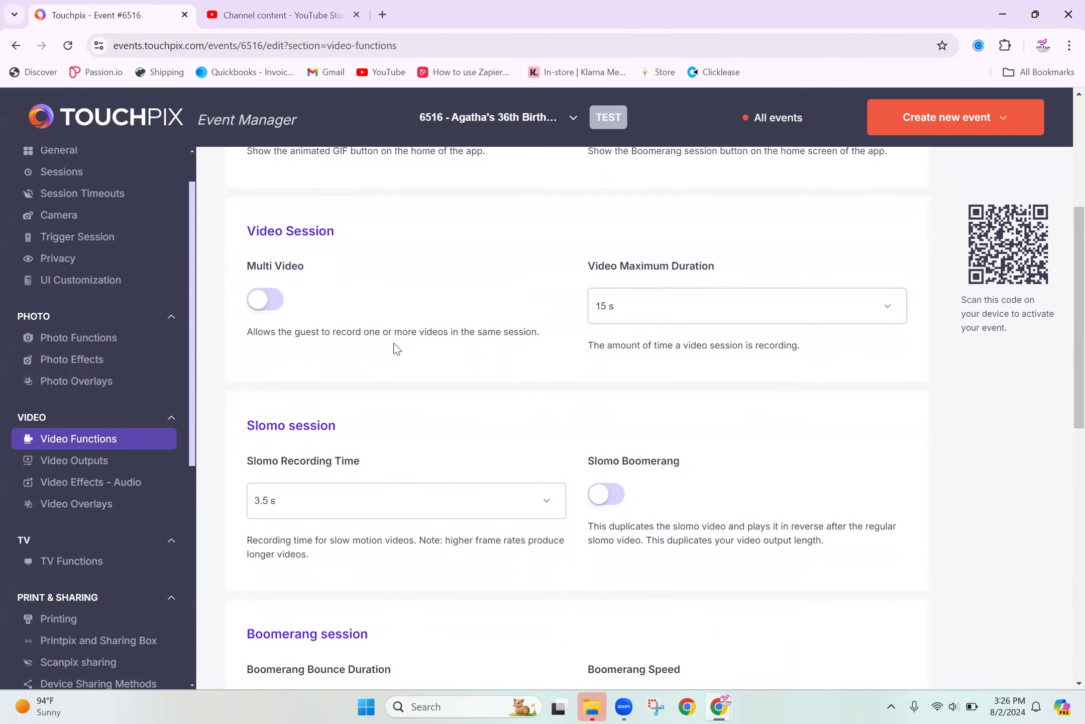
{"action": "scroll", "coordinate": [396, 348], "scroll_direction": "down", "scroll_amount": 1}
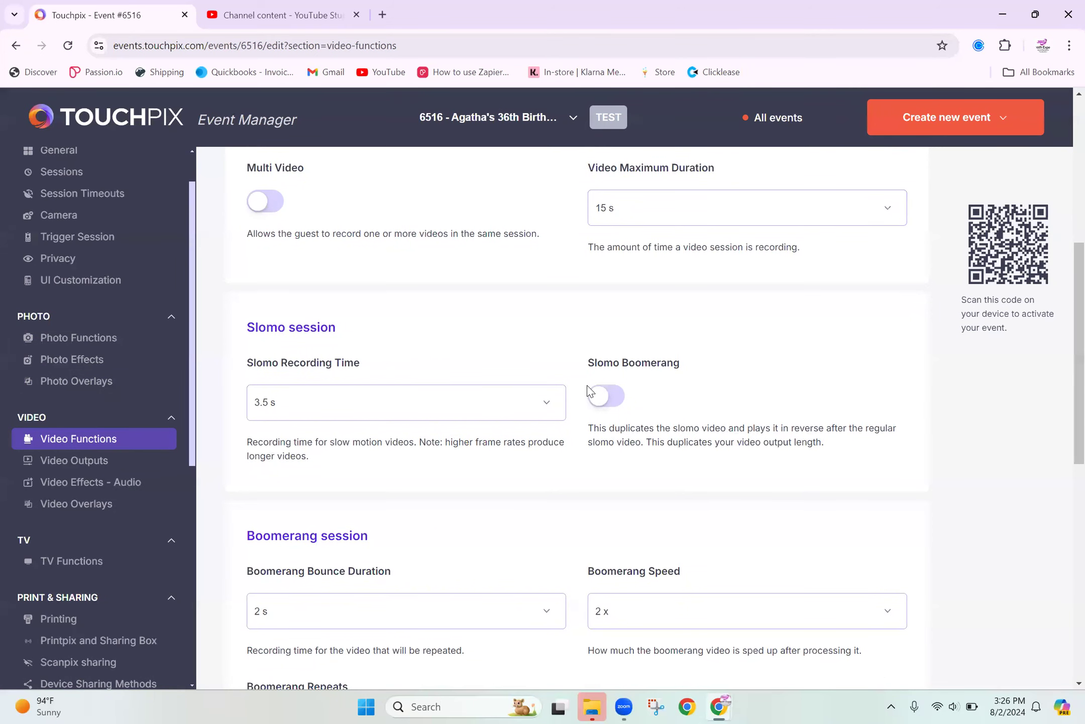
{"action": "left_click", "coordinate": [616, 397]}
{"action": "left_click", "coordinate": [528, 409]}
{"action": "scroll", "coordinate": [393, 530], "scroll_direction": "down", "scroll_amount": 7}
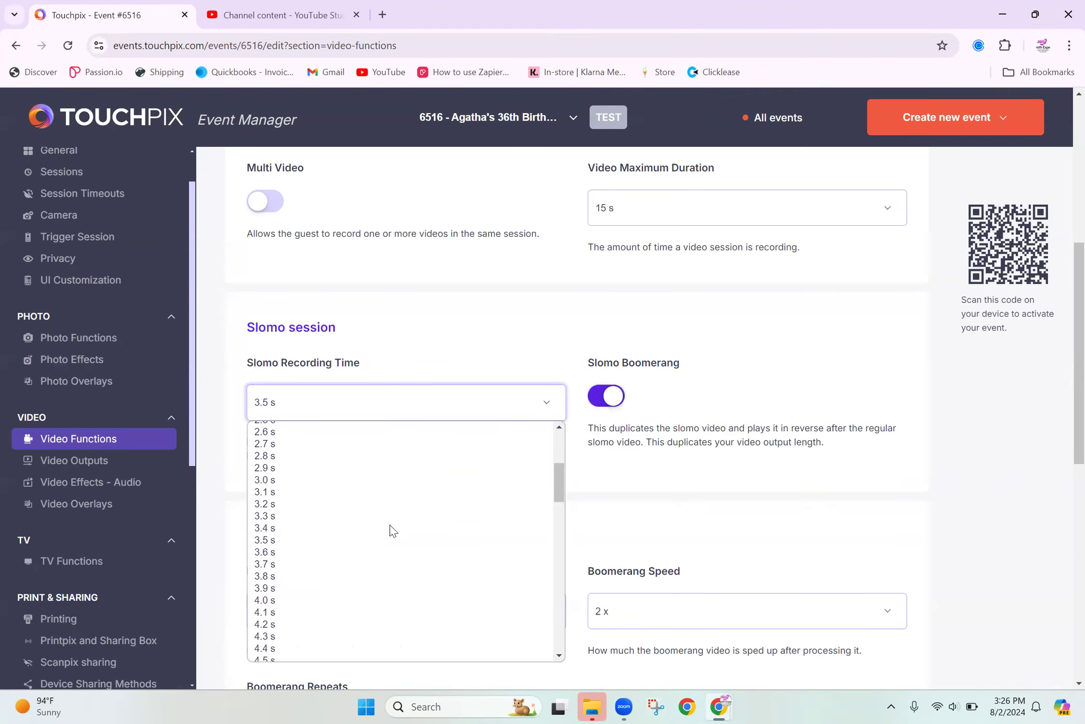
{"action": "scroll", "coordinate": [392, 530], "scroll_direction": "down", "scroll_amount": 5}
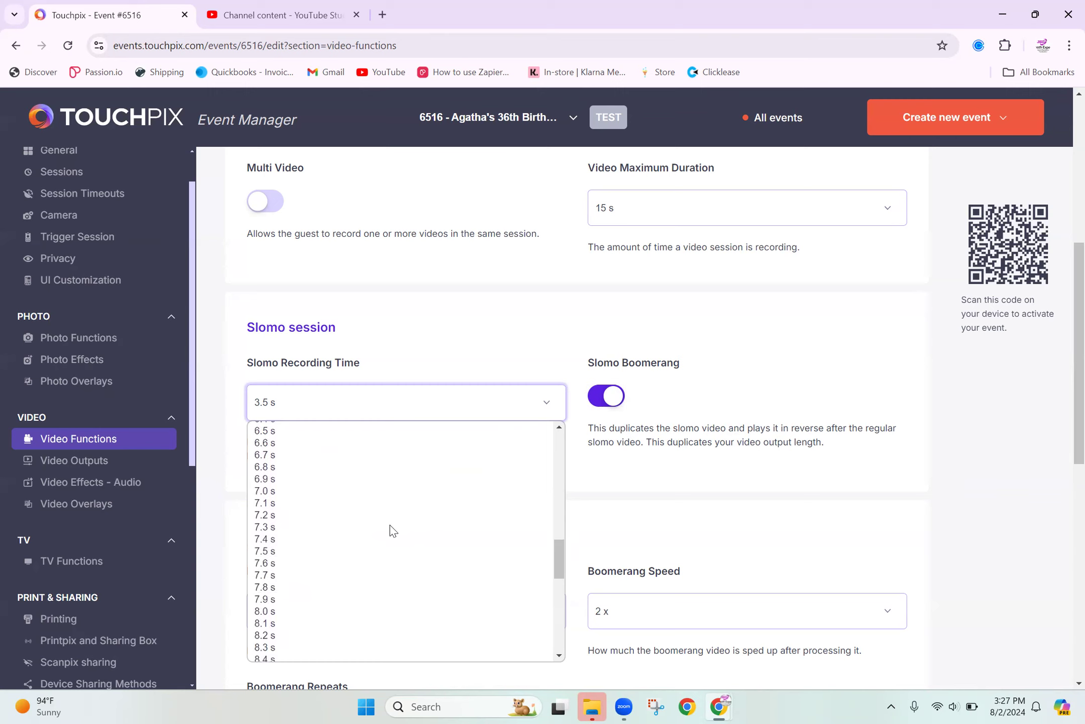
{"action": "scroll", "coordinate": [392, 531], "scroll_direction": "up", "scroll_amount": 2}
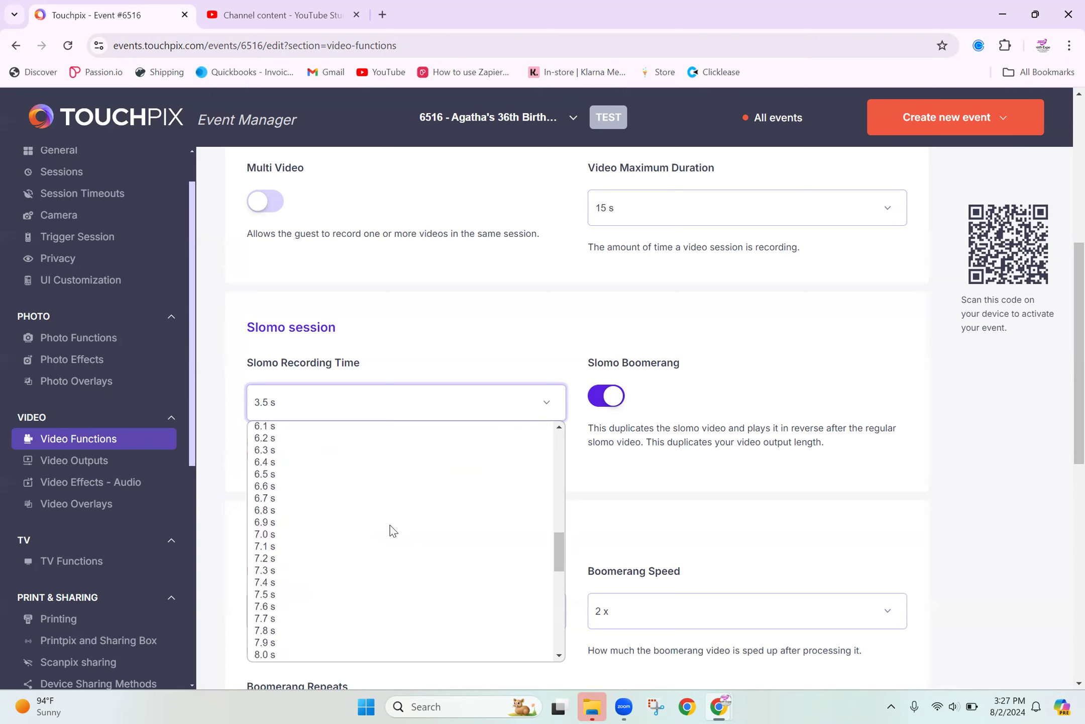
{"action": "left_click", "coordinate": [450, 430]}
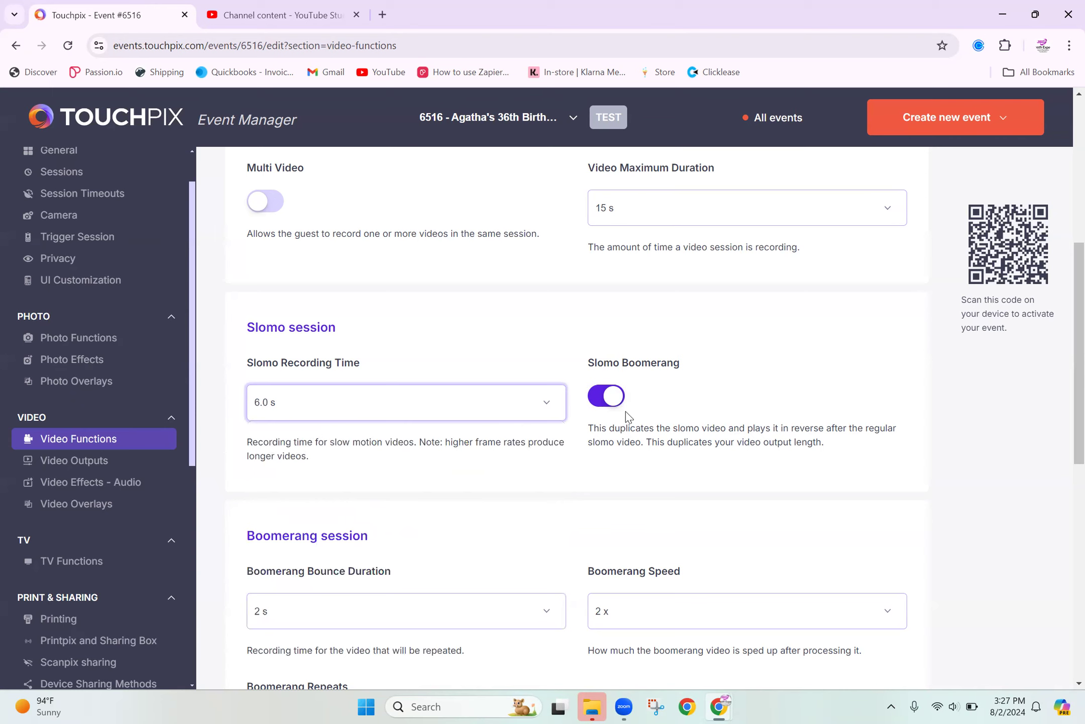
Step: Review the available Slomo Recording Time options and close the list
{"action": "scroll", "coordinate": [625, 411], "scroll_direction": "down", "scroll_amount": 2}
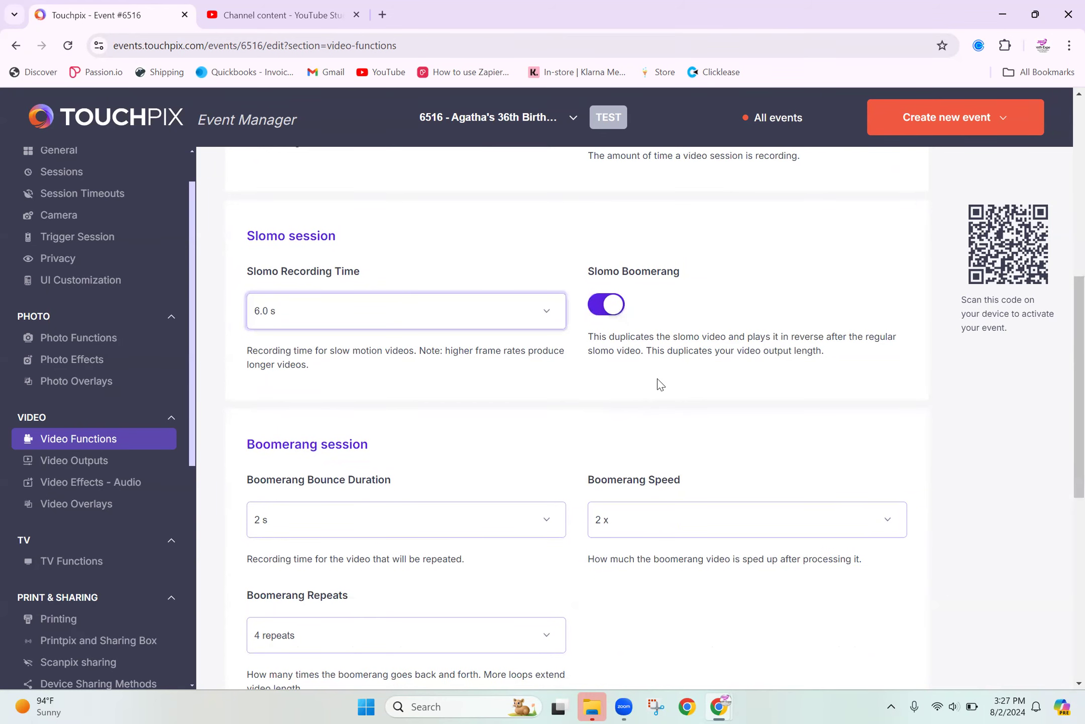
{"action": "scroll", "coordinate": [659, 383], "scroll_direction": "down", "scroll_amount": 2}
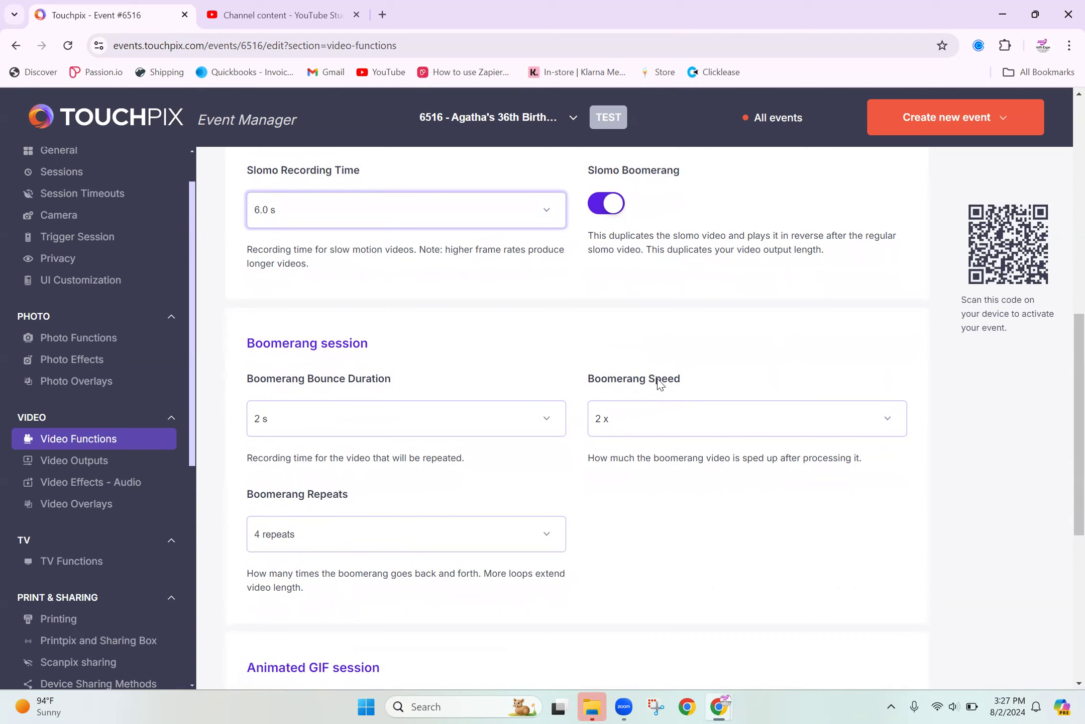
{"action": "left_click", "coordinate": [342, 211]}
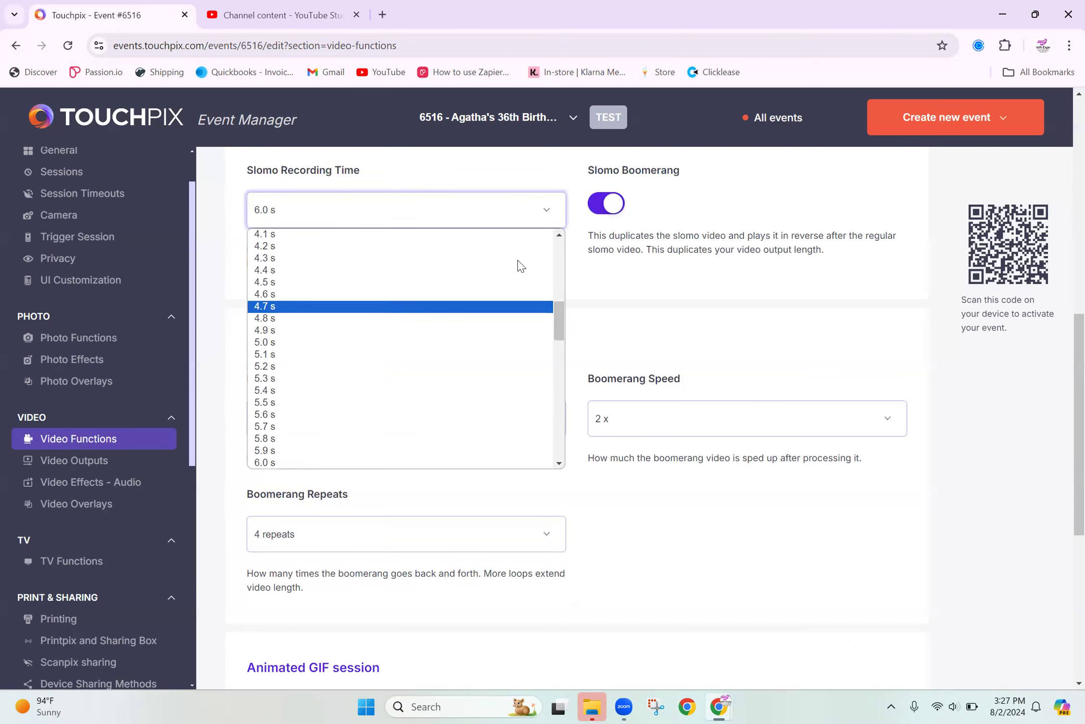
{"action": "left_click", "coordinate": [218, 243]}
Step: Set the Boomerang Bounce Duration to 3 s in the Boomerang session settings
{"action": "scroll", "coordinate": [422, 347], "scroll_direction": "down", "scroll_amount": 3}
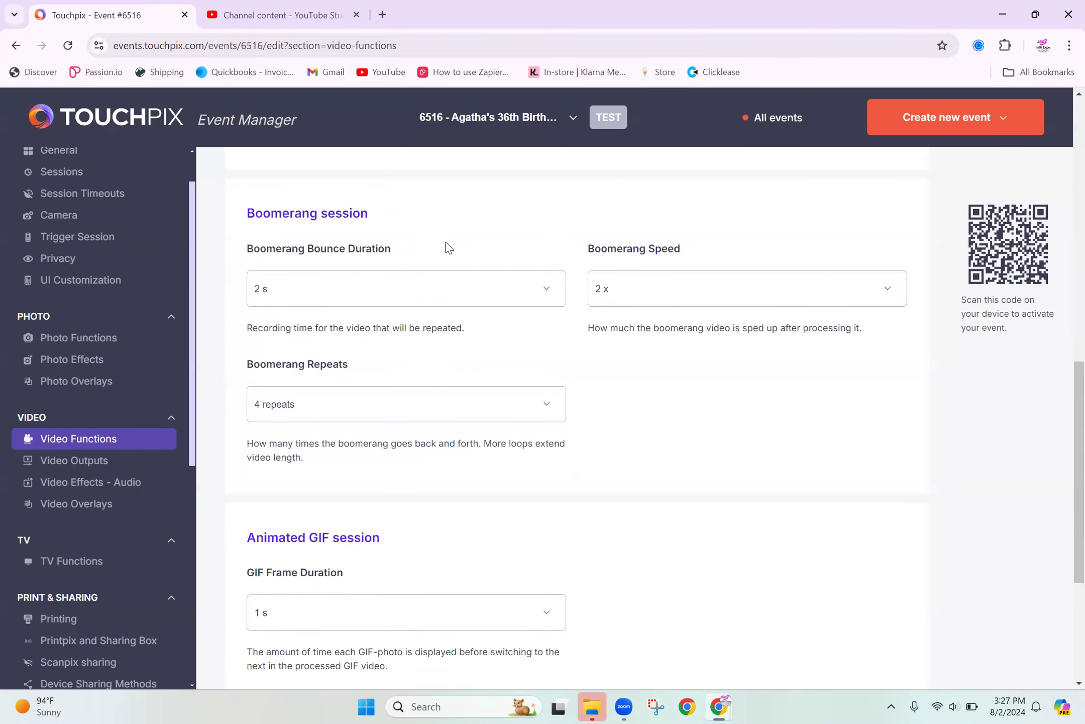
{"action": "left_click", "coordinate": [397, 289]}
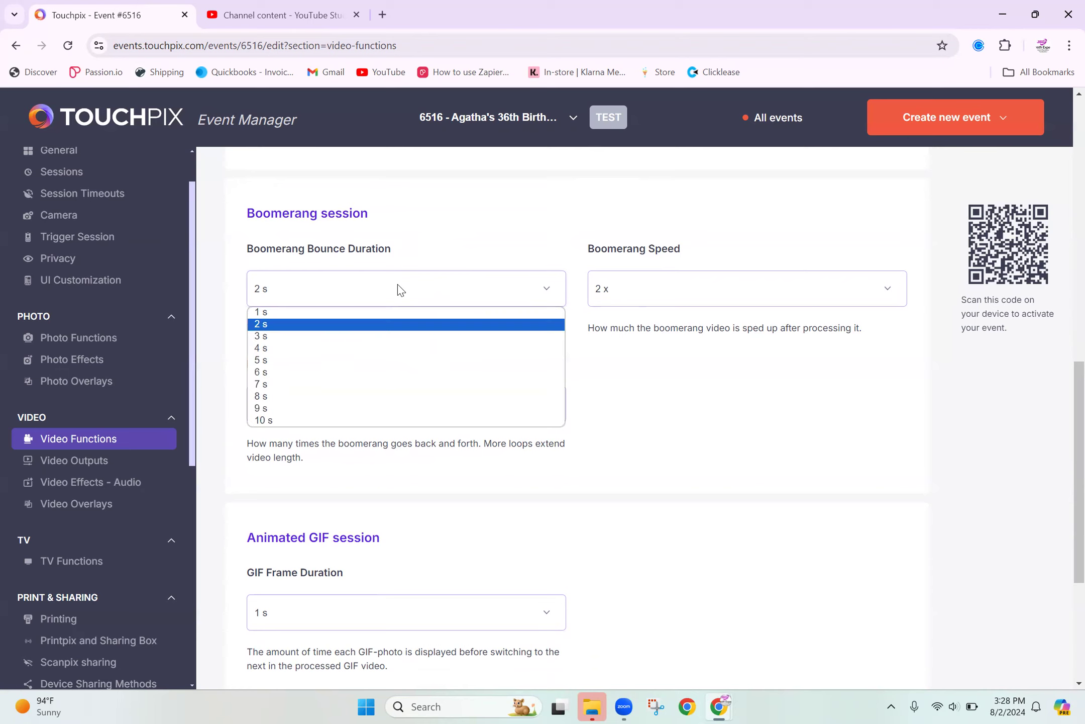
{"action": "left_click", "coordinate": [322, 341]}
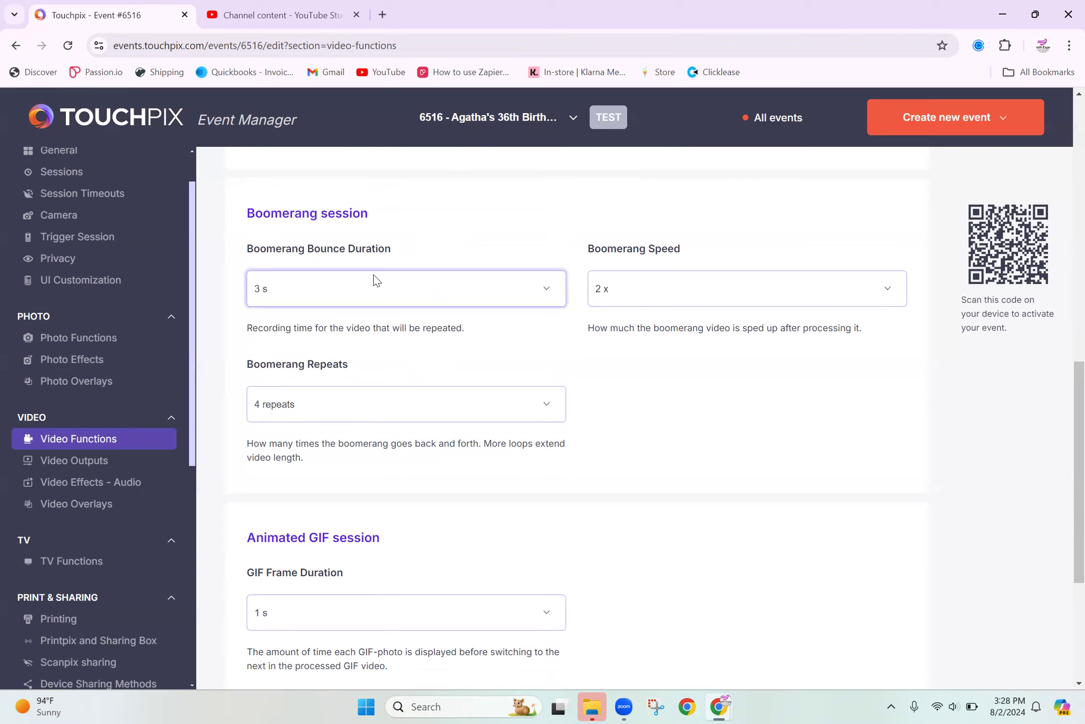
Step: Review the available Boomerang Speed and Boomerang Repeats options
{"action": "left_click", "coordinate": [721, 294]}
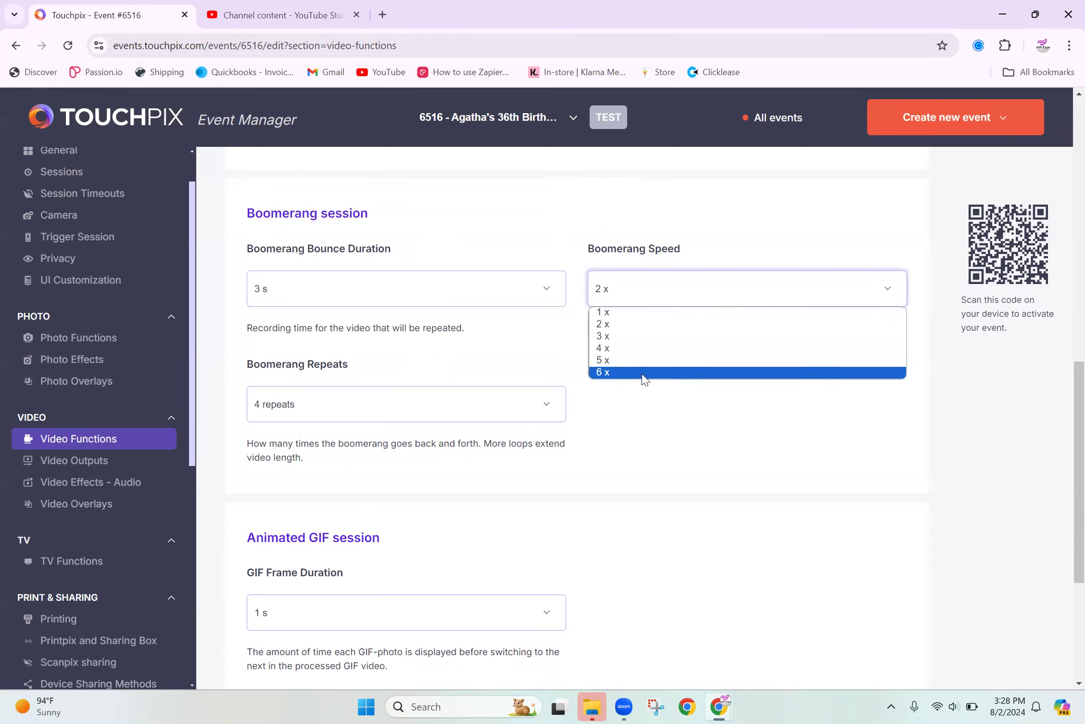
{"action": "left_click", "coordinate": [564, 364]}
{"action": "scroll", "coordinate": [518, 368], "scroll_direction": "down", "scroll_amount": 2}
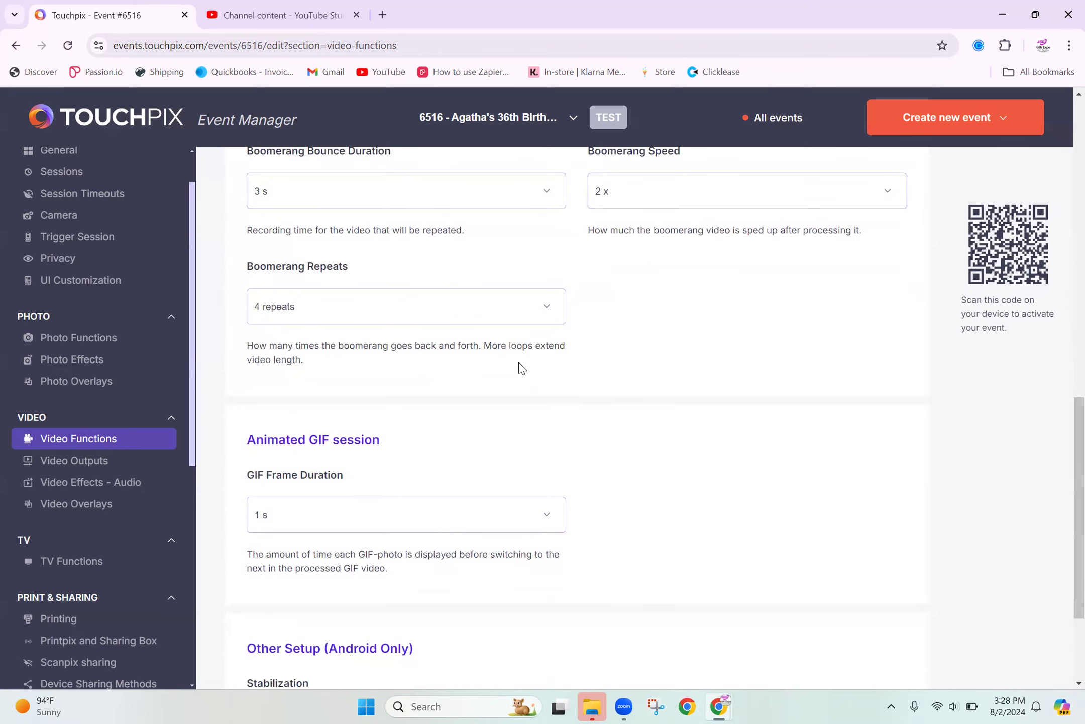
{"action": "left_click", "coordinate": [530, 316]}
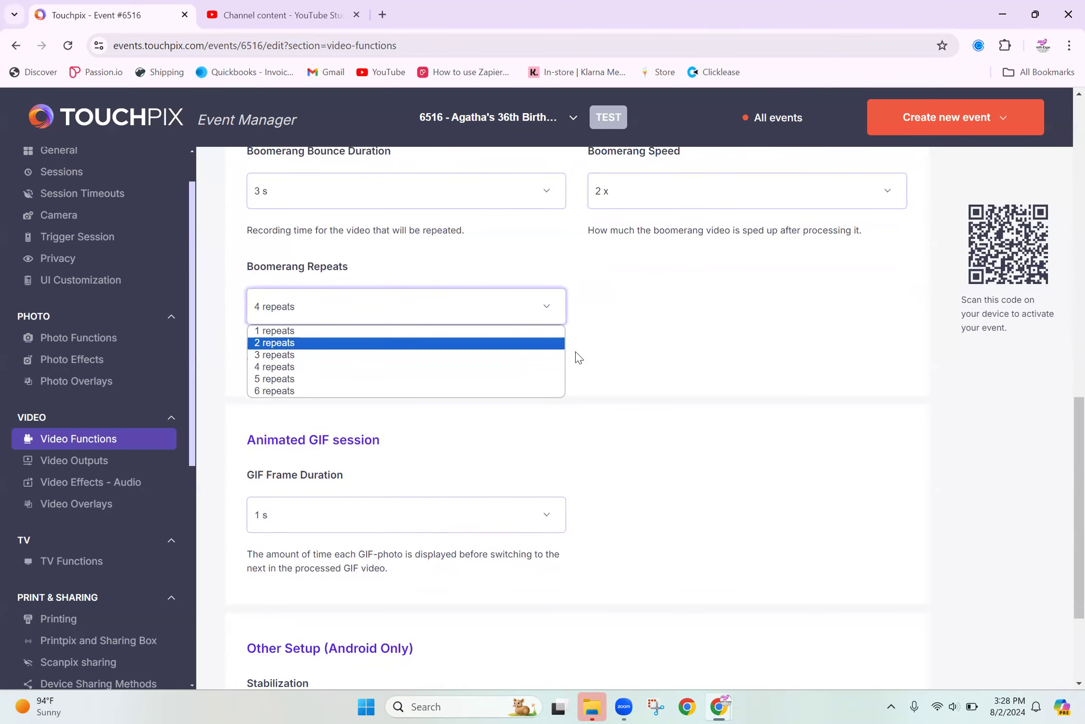
{"action": "left_click", "coordinate": [583, 366]}
{"action": "scroll", "coordinate": [586, 367], "scroll_direction": "down", "scroll_amount": 1}
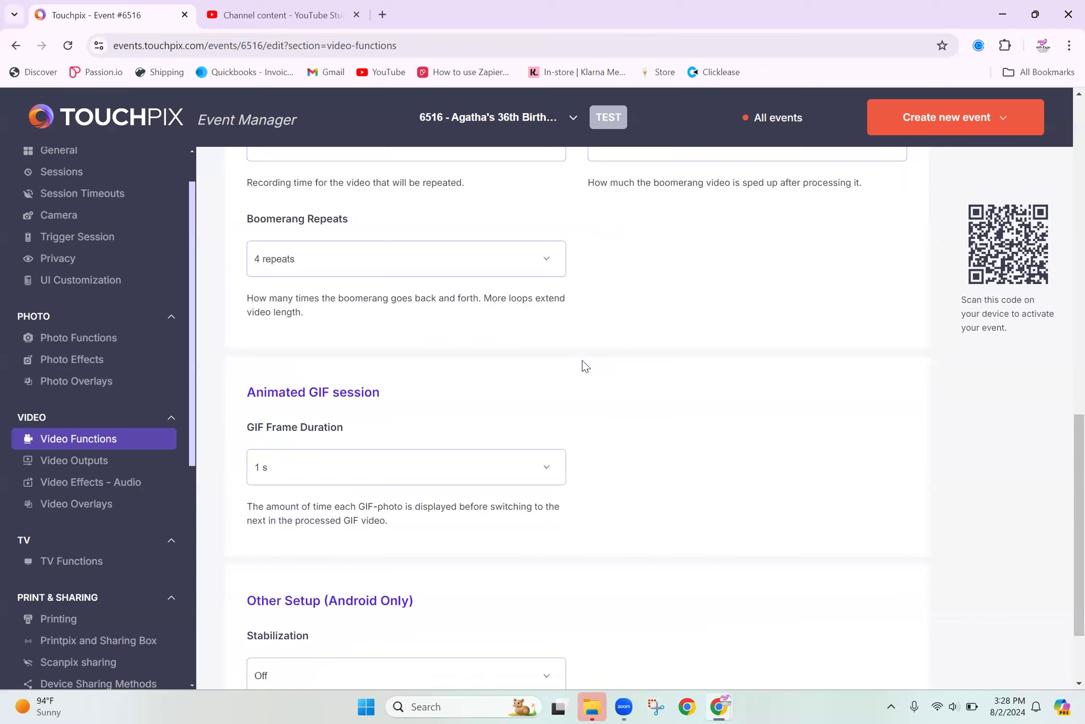
Step: Set the GIF Frame Duration to 2 s in the Animated GIF session settings
{"action": "scroll", "coordinate": [585, 367], "scroll_direction": "down", "scroll_amount": 2}
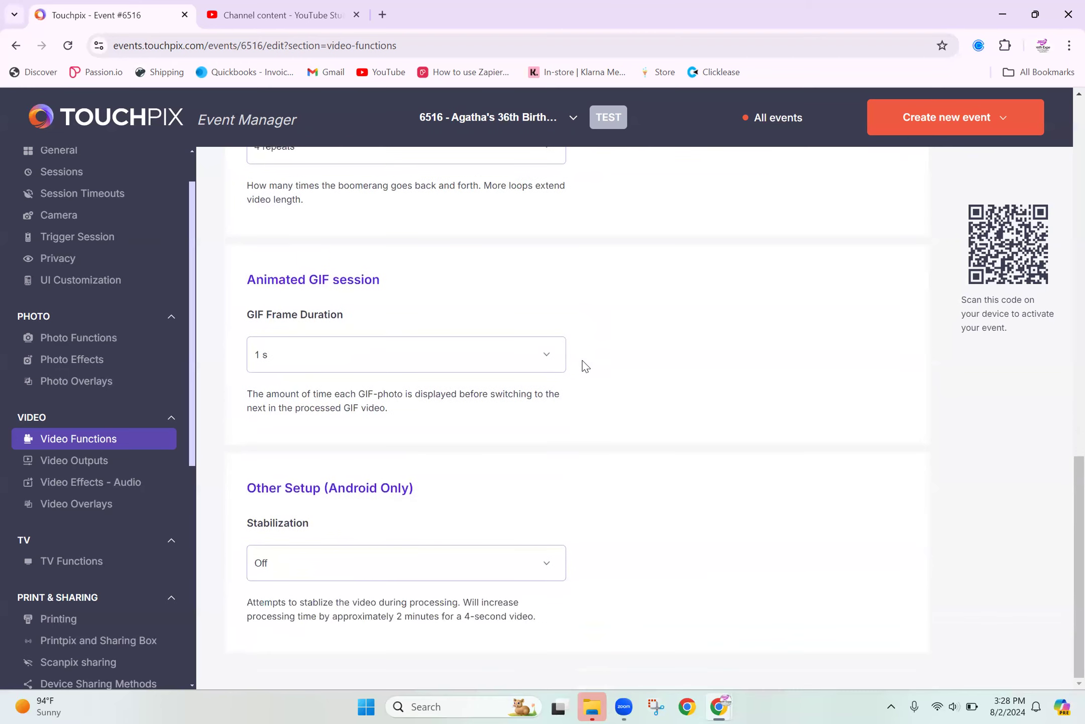
{"action": "left_click", "coordinate": [517, 354]}
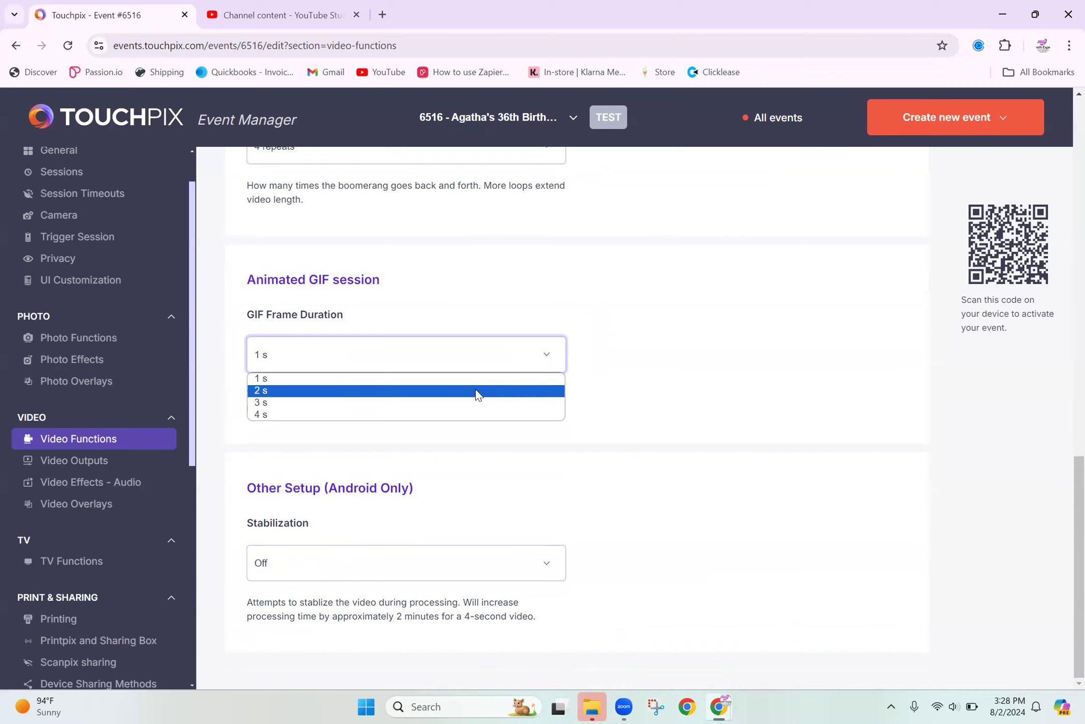
{"action": "left_click", "coordinate": [628, 392]}
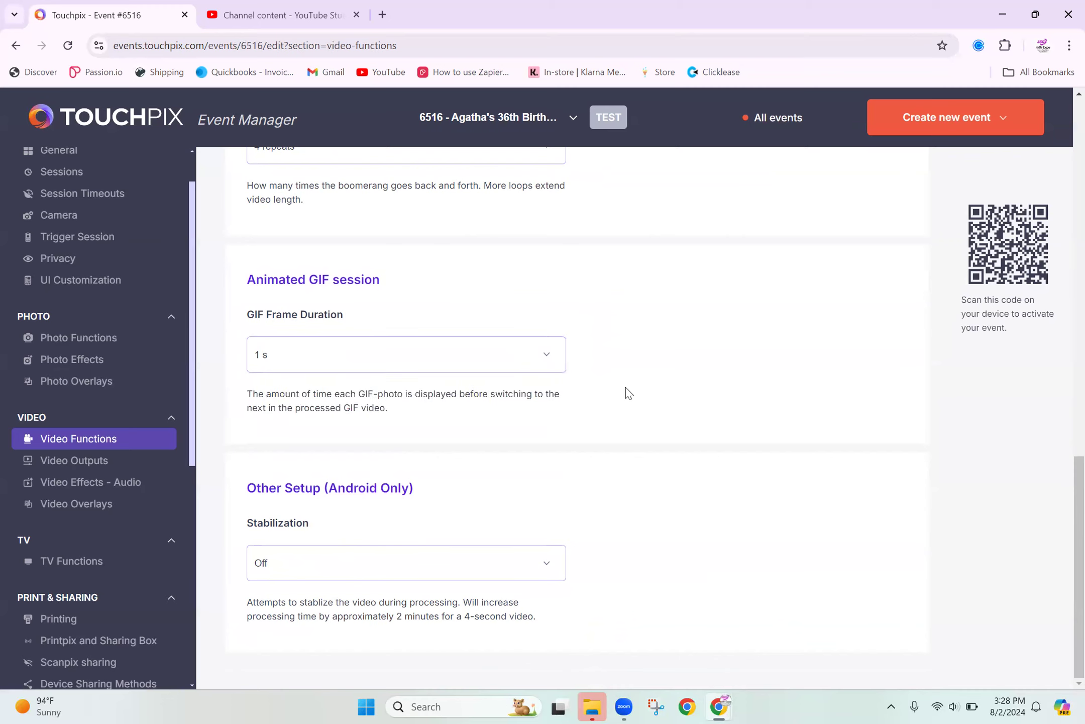
{"action": "left_click", "coordinate": [393, 366]}
{"action": "left_click", "coordinate": [308, 391]}
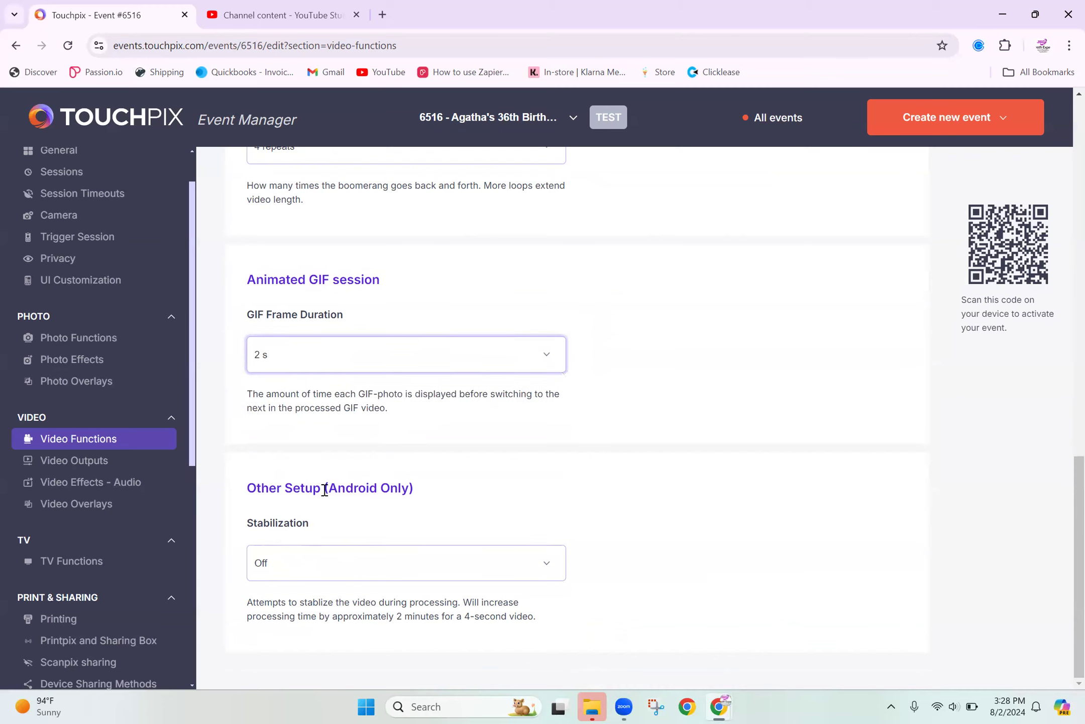
Step: Review the Android-only Stabilization options in the Video Functions settings
{"action": "left_click", "coordinate": [278, 573]}
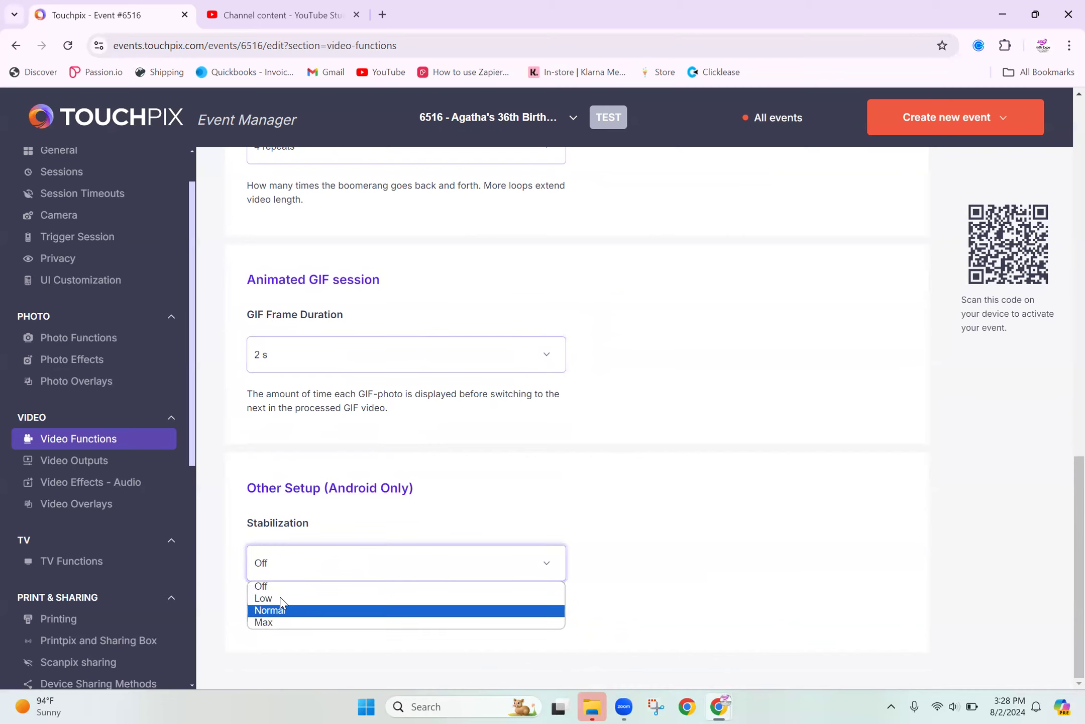
{"action": "left_click", "coordinate": [235, 604]}
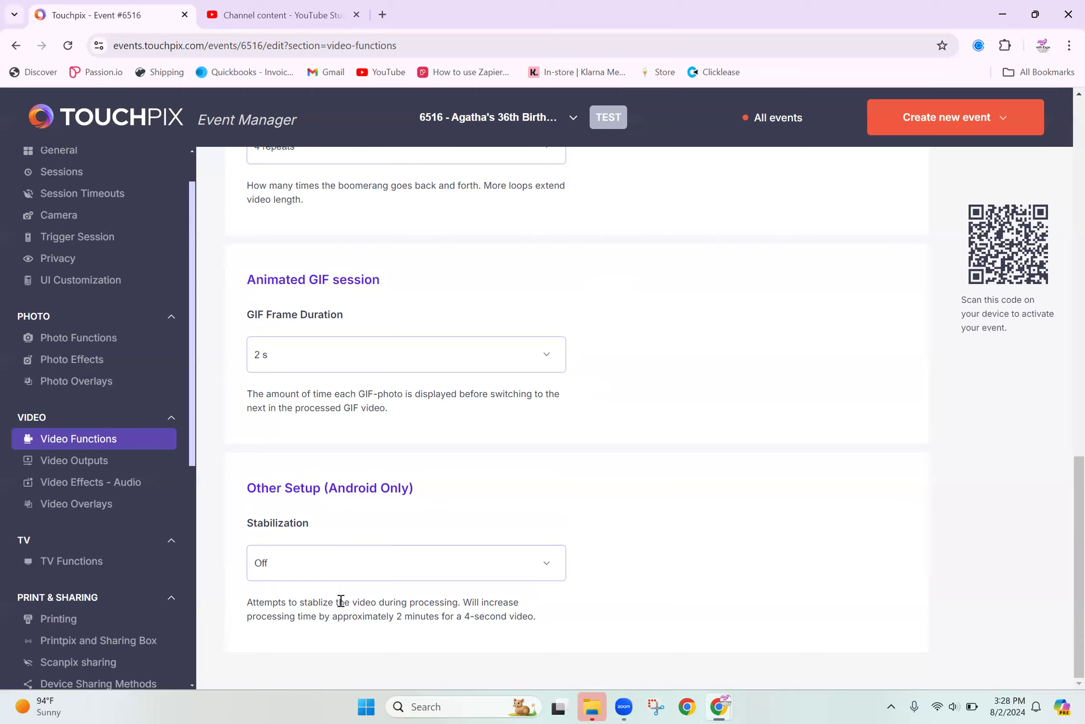
{"action": "left_click", "coordinate": [473, 564]}
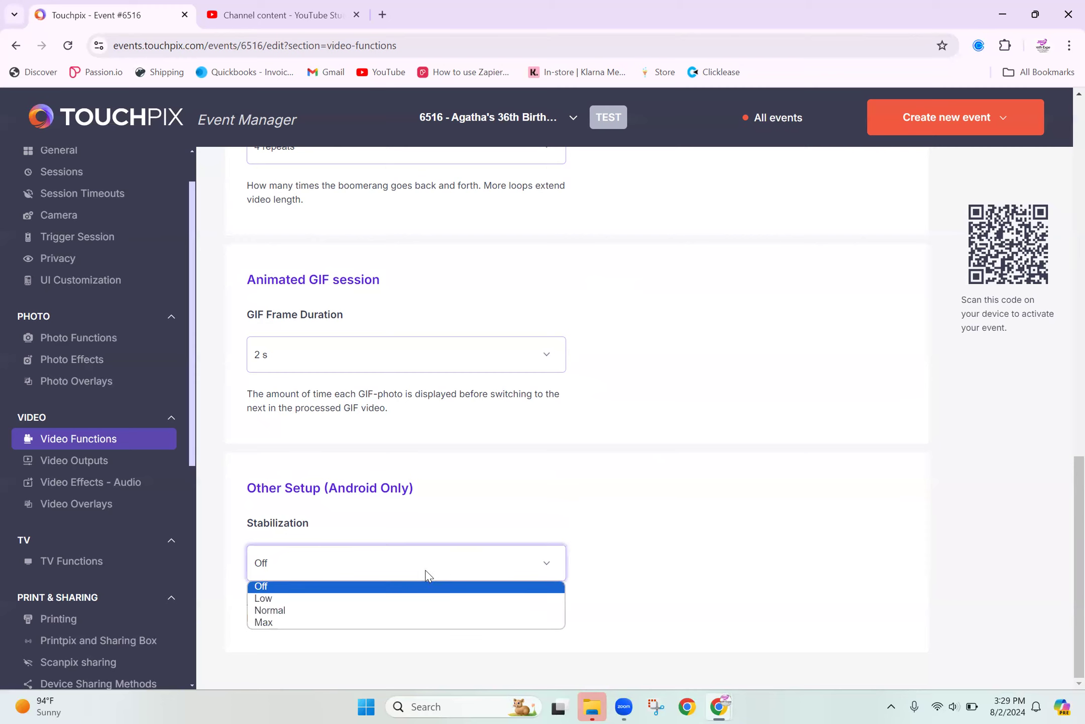
{"action": "left_click", "coordinate": [405, 587]}
{"action": "left_click", "coordinate": [405, 570]}
{"action": "left_click", "coordinate": [310, 599]}
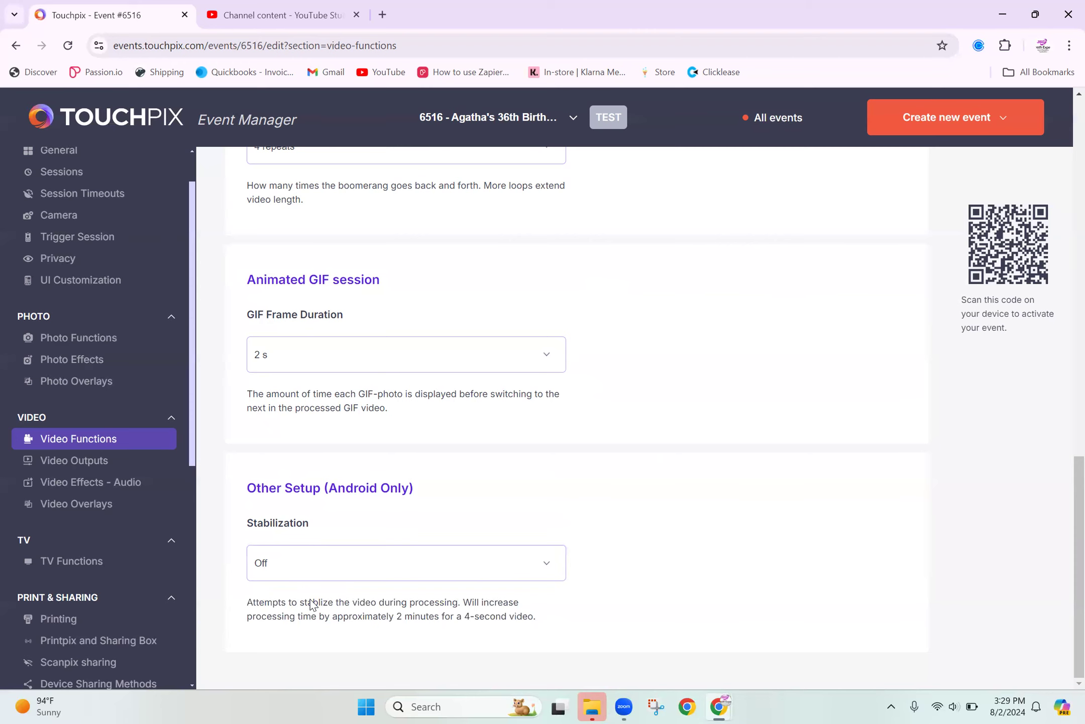
Step: Set the video compression quality to UHQ in the Video Outputs settings
{"action": "left_click", "coordinate": [127, 457]}
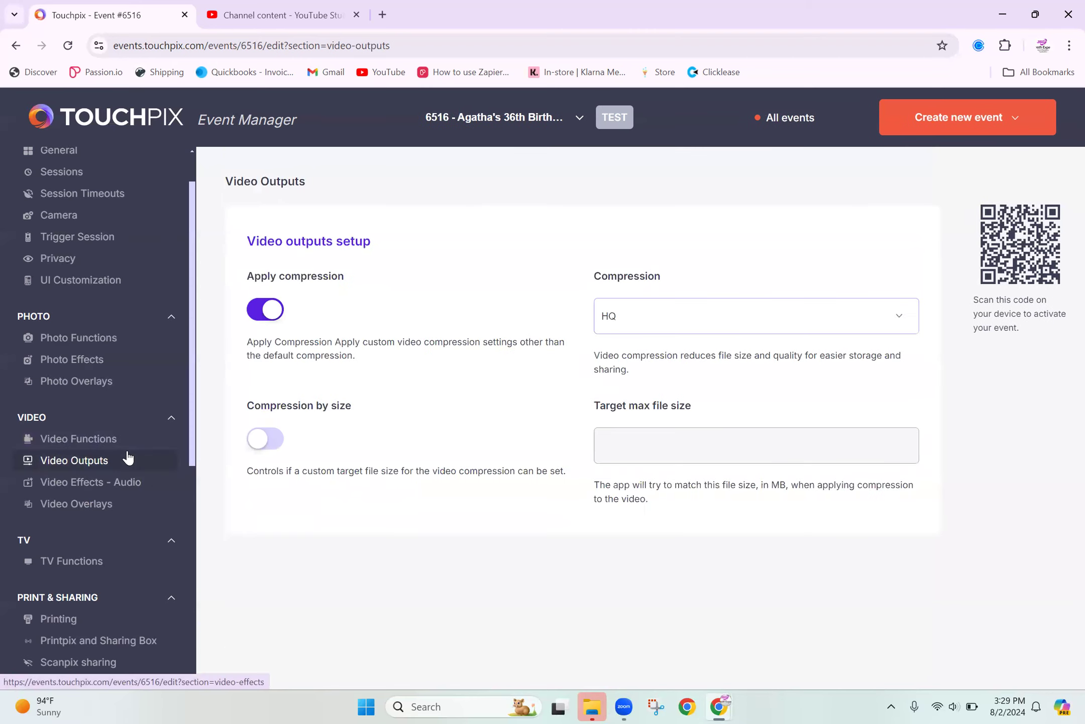
{"action": "left_click", "coordinate": [735, 321]}
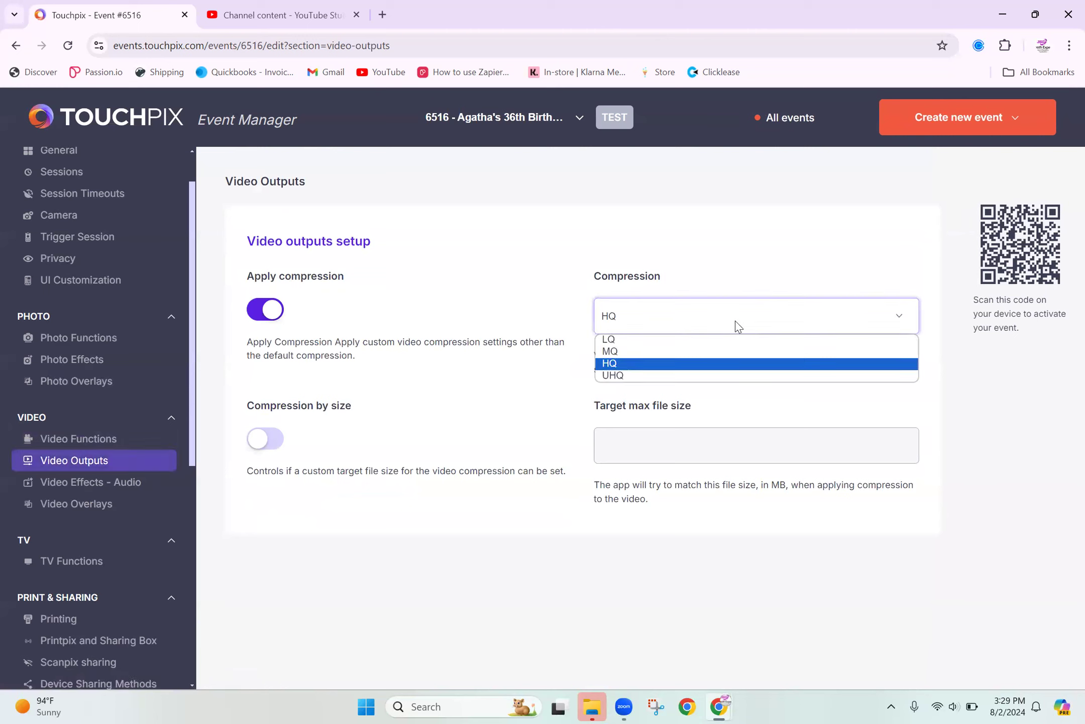
{"action": "left_click", "coordinate": [641, 377]}
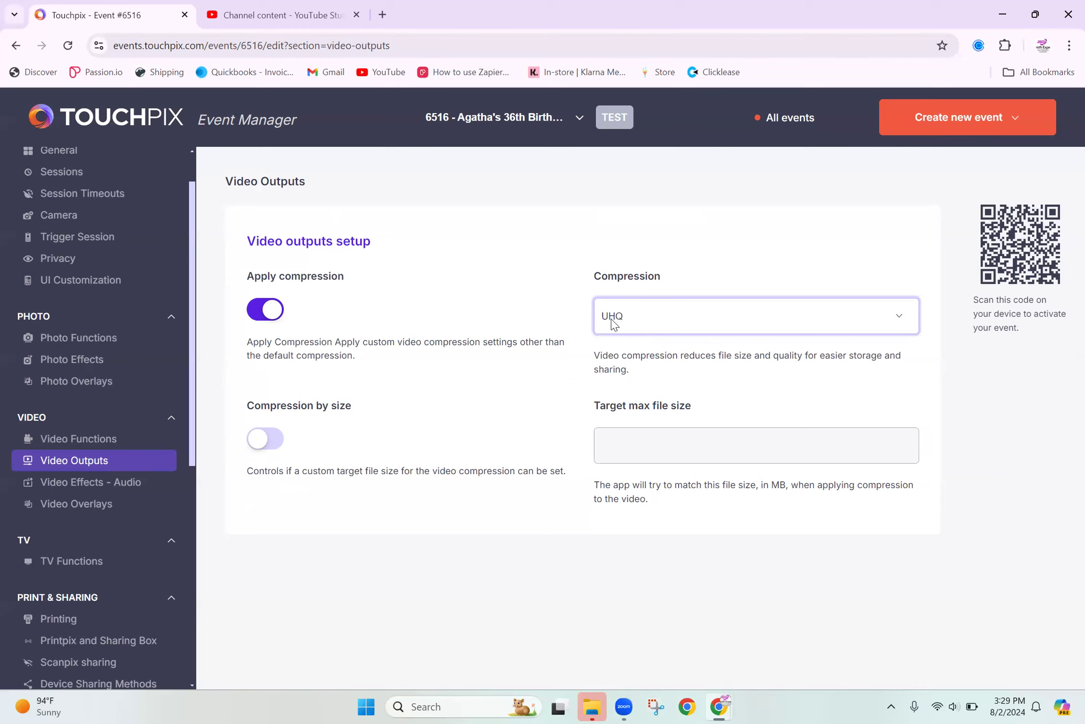
Step: Look through the effects available for Slomo in Video Effects - Audio, without adding any
{"action": "left_click", "coordinate": [143, 483]}
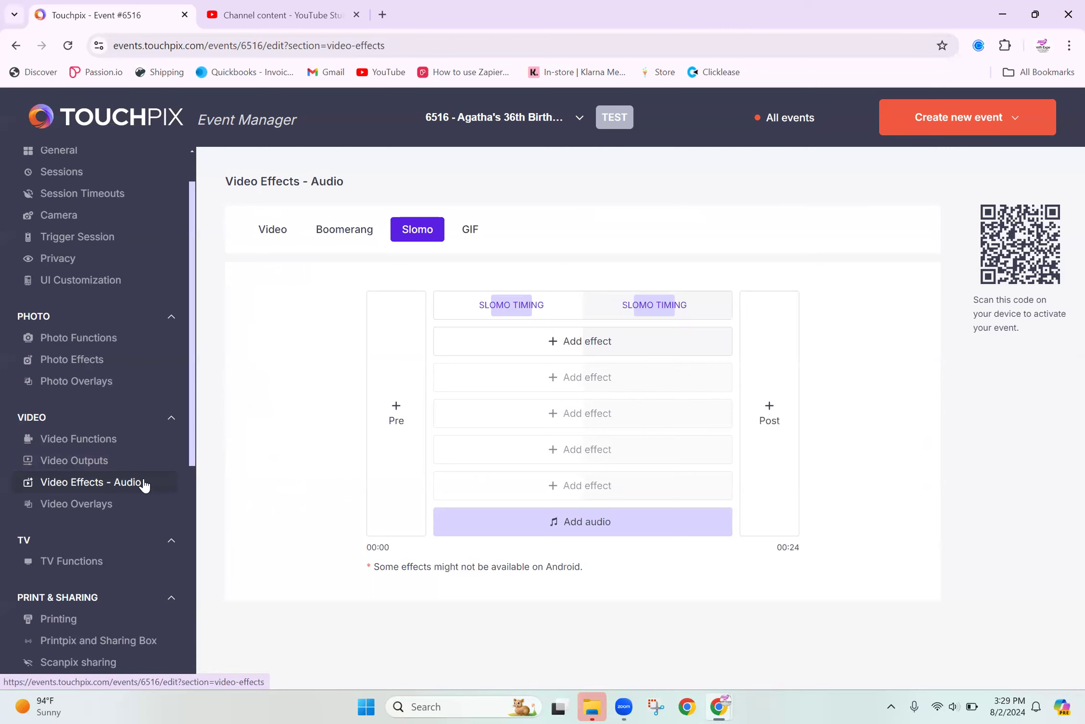
{"action": "left_click", "coordinate": [573, 341]}
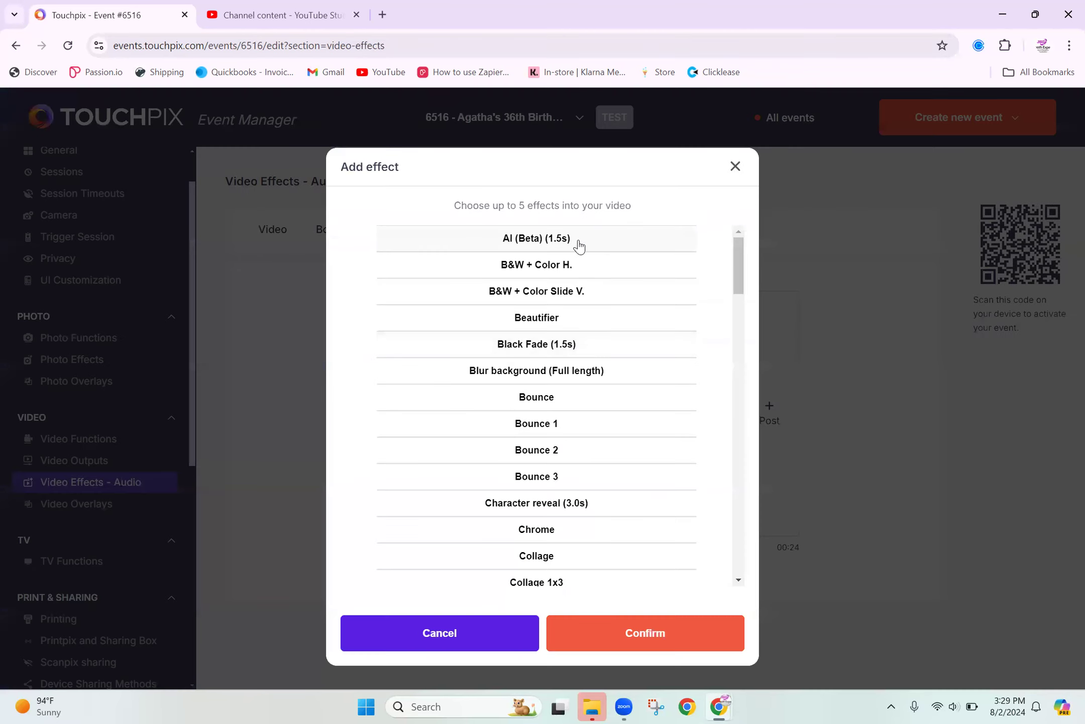
{"action": "scroll", "coordinate": [553, 404], "scroll_direction": "down", "scroll_amount": 5}
{"action": "scroll", "coordinate": [552, 405], "scroll_direction": "down", "scroll_amount": 20}
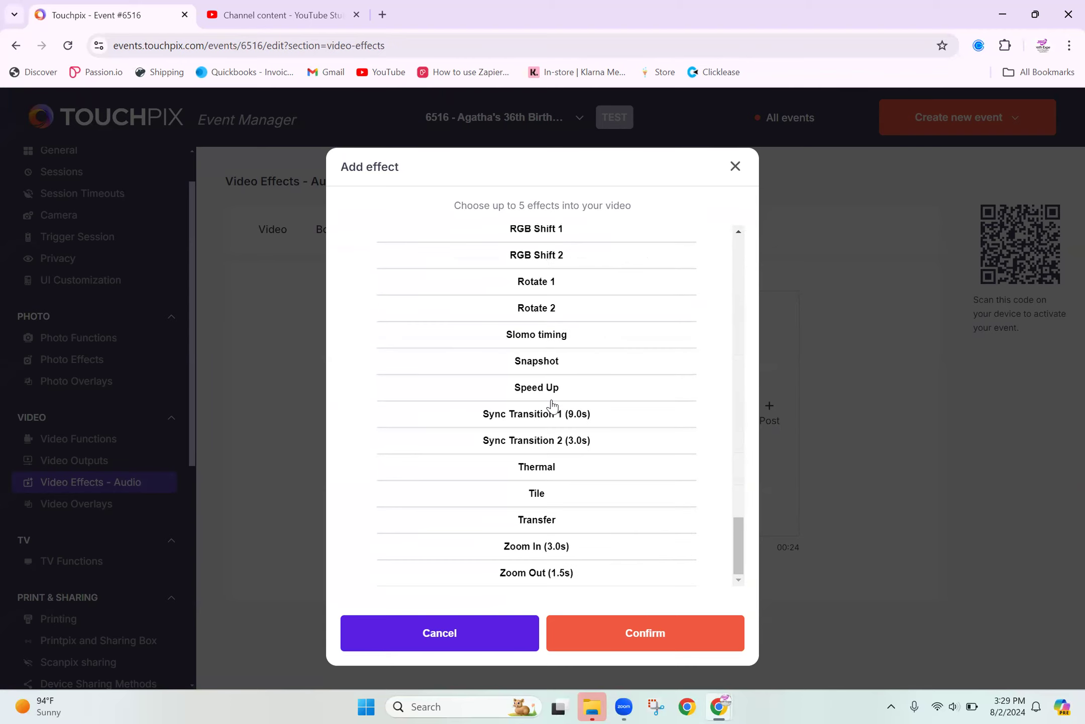
{"action": "scroll", "coordinate": [553, 405], "scroll_direction": "up", "scroll_amount": 20}
{"action": "scroll", "coordinate": [553, 406], "scroll_direction": "up", "scroll_amount": 1}
{"action": "scroll", "coordinate": [553, 407], "scroll_direction": "down", "scroll_amount": 1}
{"action": "scroll", "coordinate": [553, 407], "scroll_direction": "up", "scroll_amount": 1}
{"action": "scroll", "coordinate": [552, 407], "scroll_direction": "down", "scroll_amount": 1}
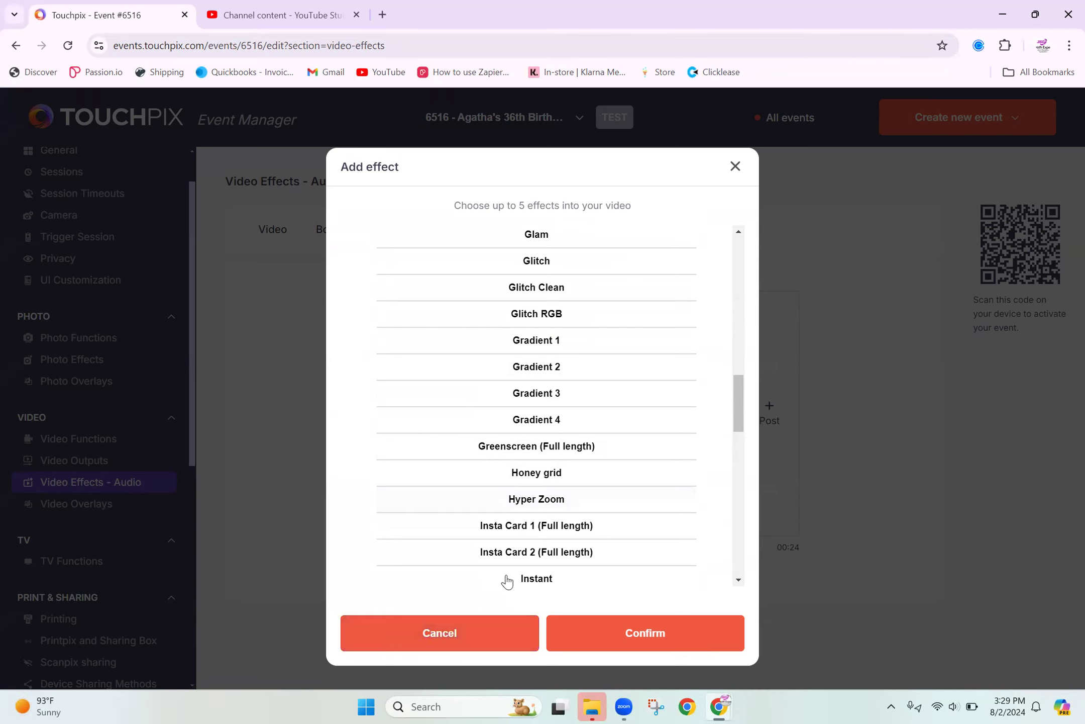
{"action": "left_click", "coordinate": [502, 623]}
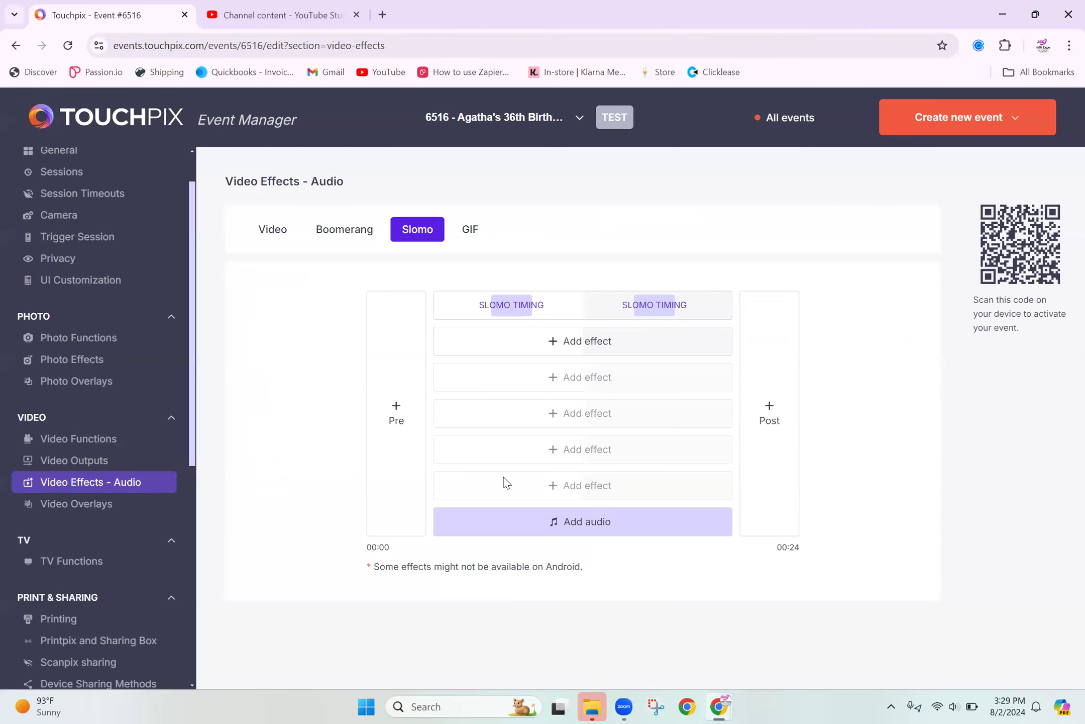
Step: Review the event's Video Overlays and TV Functions settings
{"action": "left_click", "coordinate": [133, 498]}
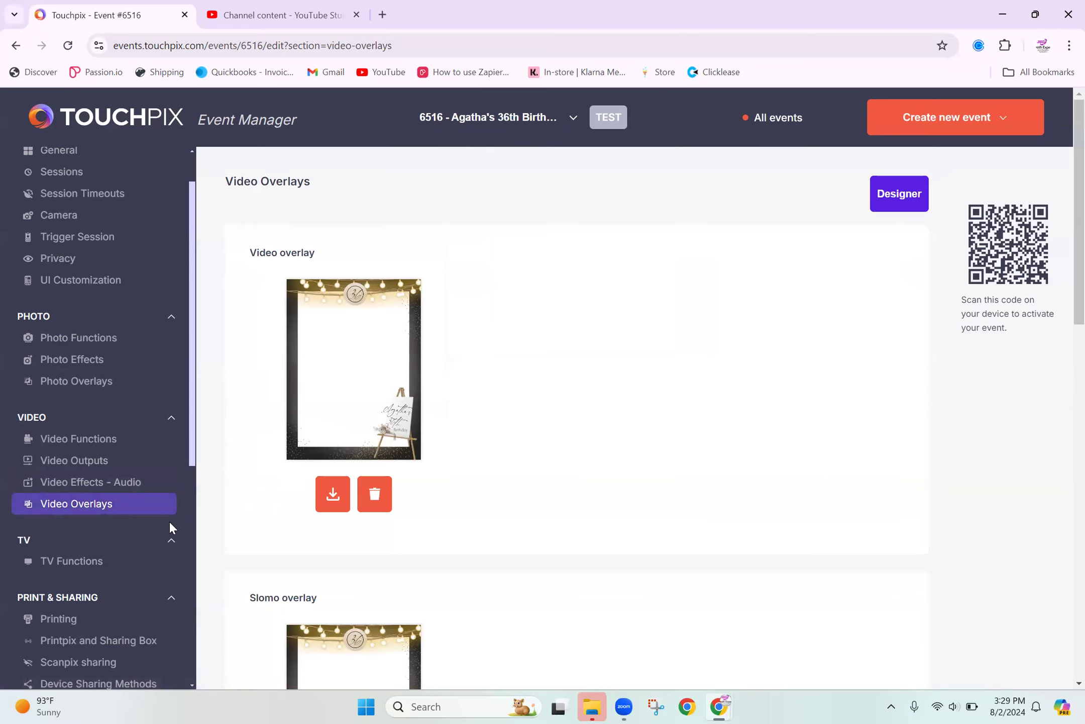
{"action": "left_click", "coordinate": [117, 566]}
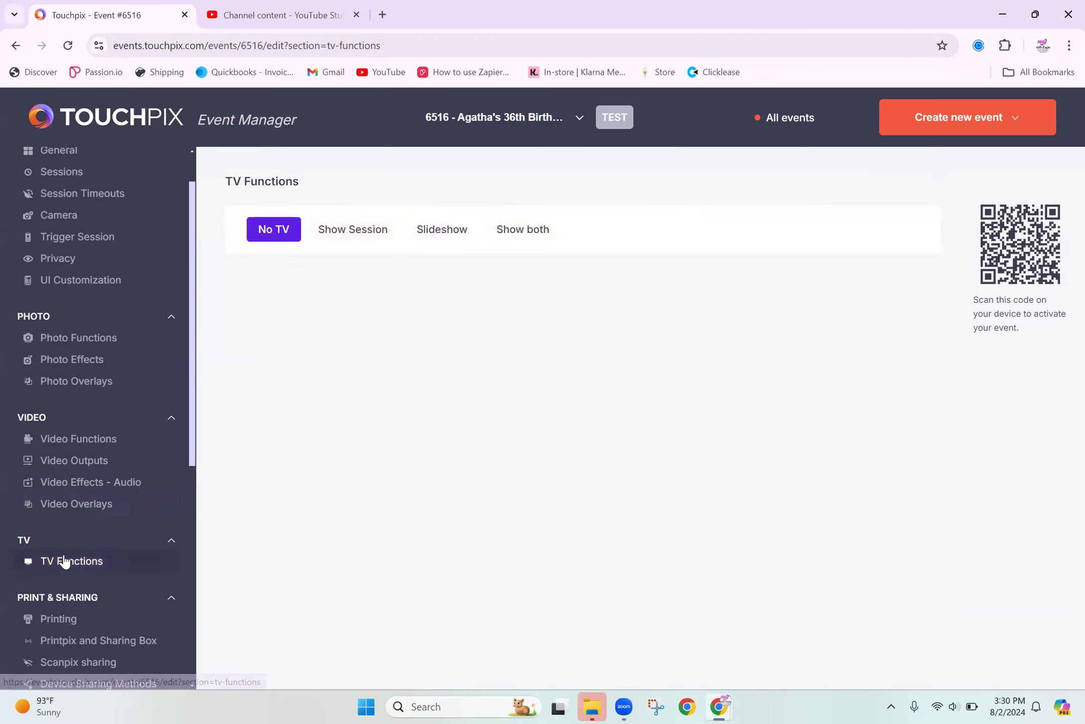
Step: Review the Print and Printpix options in the Printing settings, keeping None selected
{"action": "scroll", "coordinate": [63, 560], "scroll_direction": "down", "scroll_amount": 5}
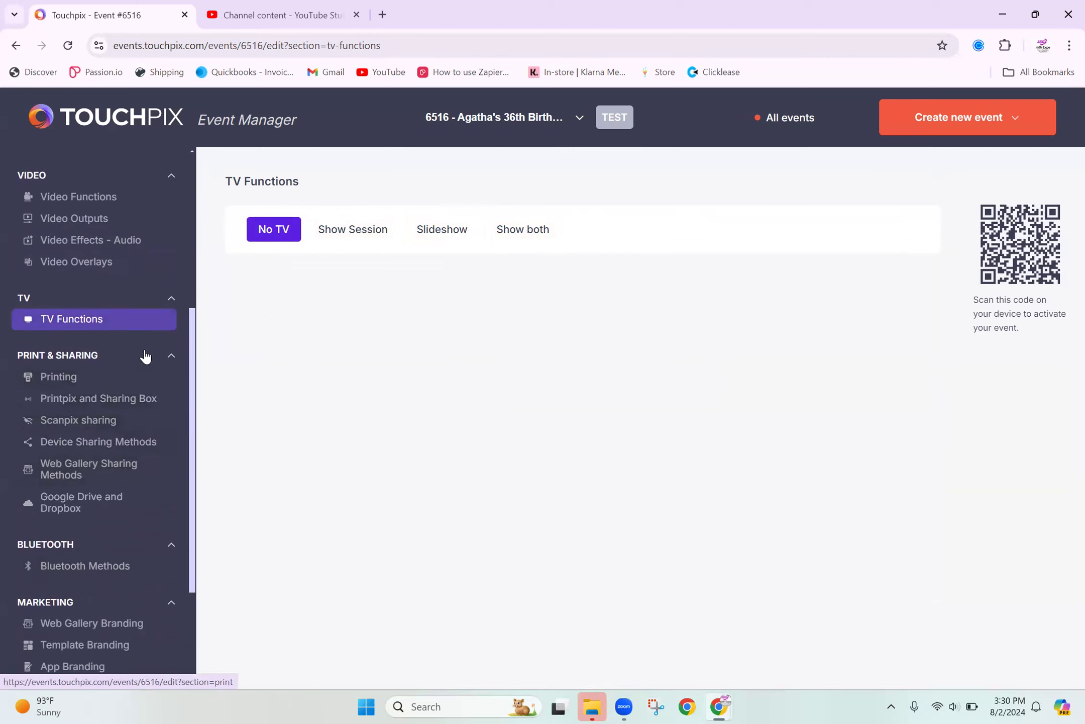
{"action": "left_click", "coordinate": [101, 358]}
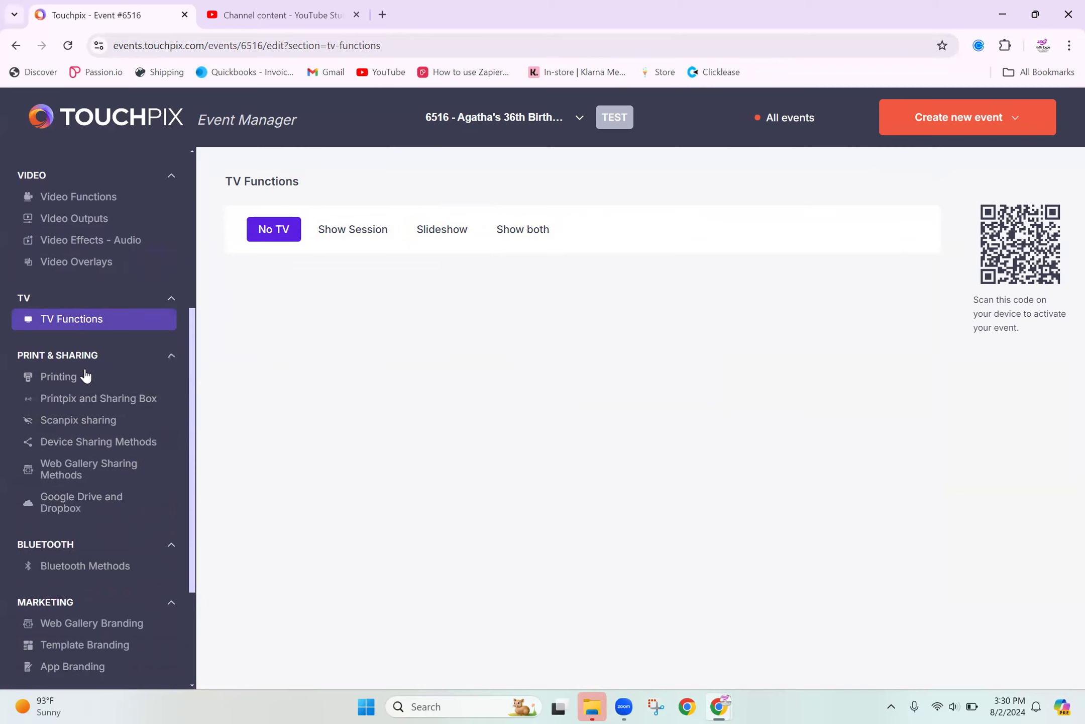
{"action": "left_click", "coordinate": [70, 383]}
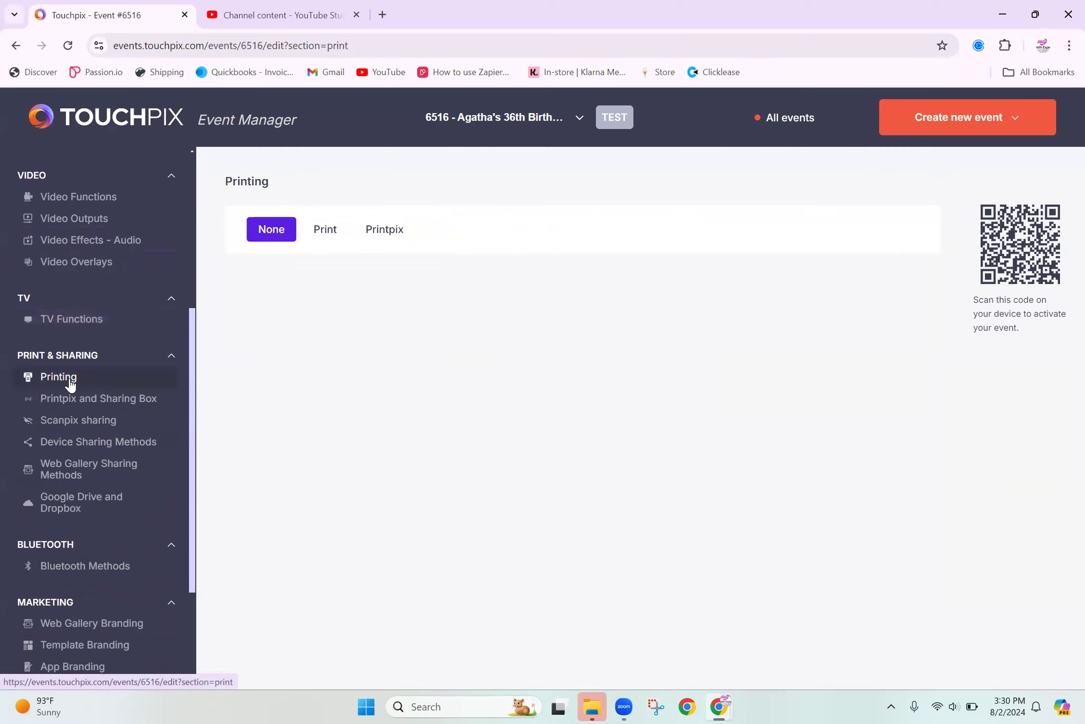
{"action": "left_click", "coordinate": [324, 232]}
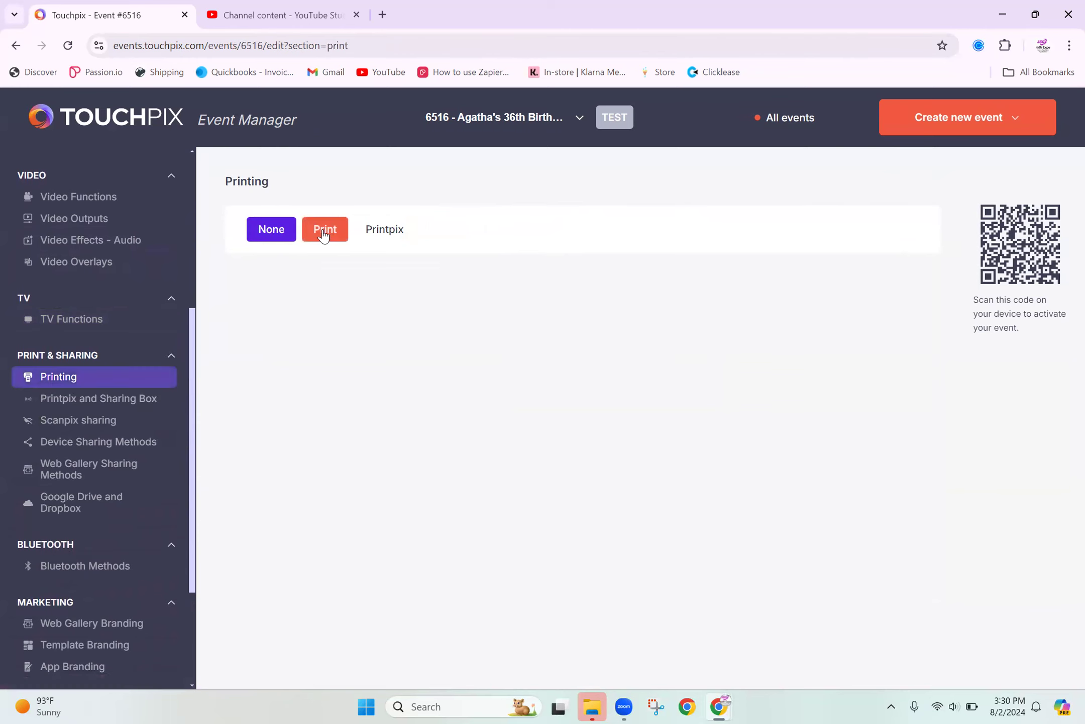
{"action": "left_click", "coordinate": [385, 230]}
{"action": "left_click", "coordinate": [271, 230]}
Step: Review the Printpix and Sharing Box setup and the Scanpix sharing settings, including the contact and Wi-Fi details
{"action": "left_click", "coordinate": [133, 411]}
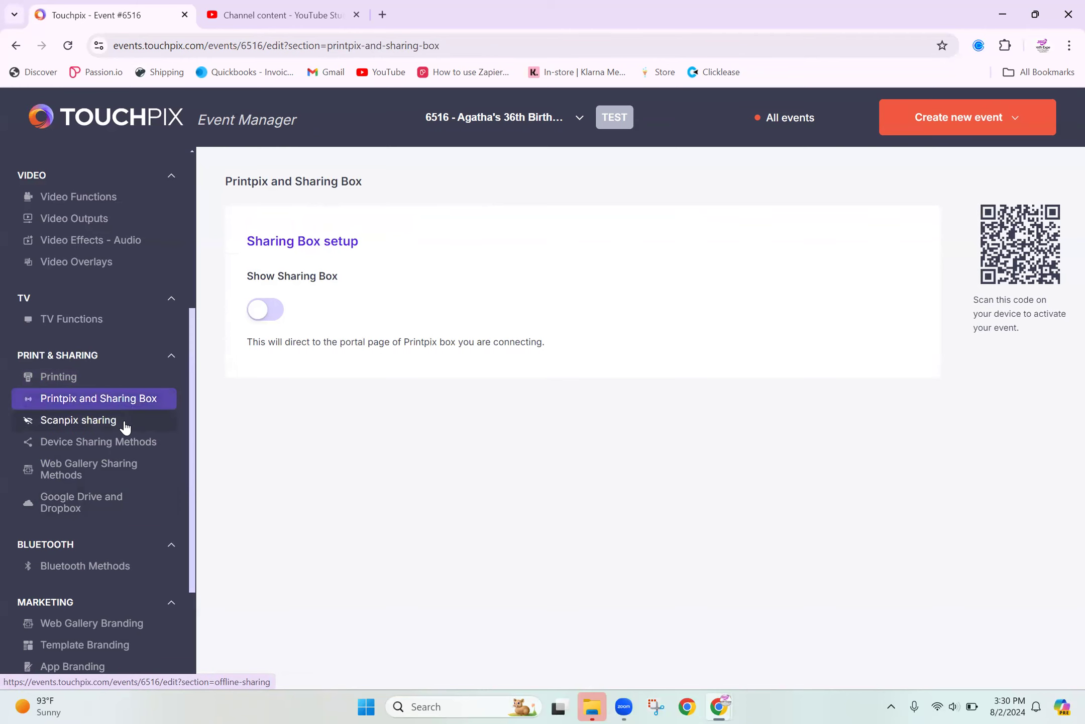
{"action": "left_click", "coordinate": [125, 427]}
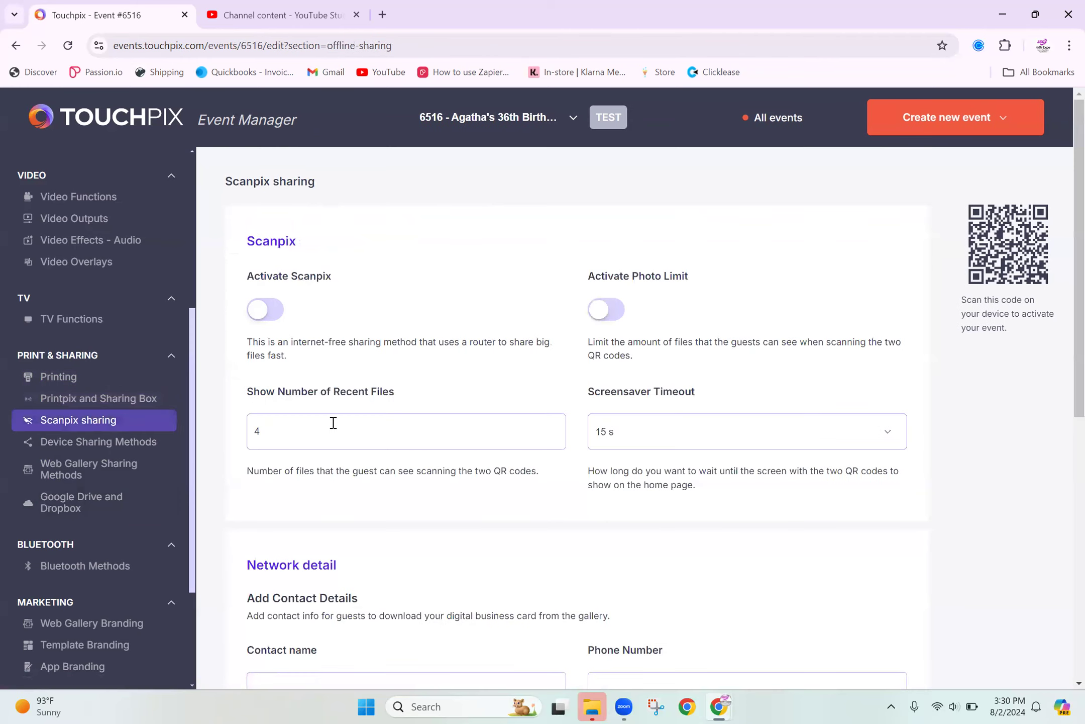
{"action": "scroll", "coordinate": [331, 424], "scroll_direction": "down", "scroll_amount": 3}
{"action": "scroll", "coordinate": [333, 422], "scroll_direction": "down", "scroll_amount": 3}
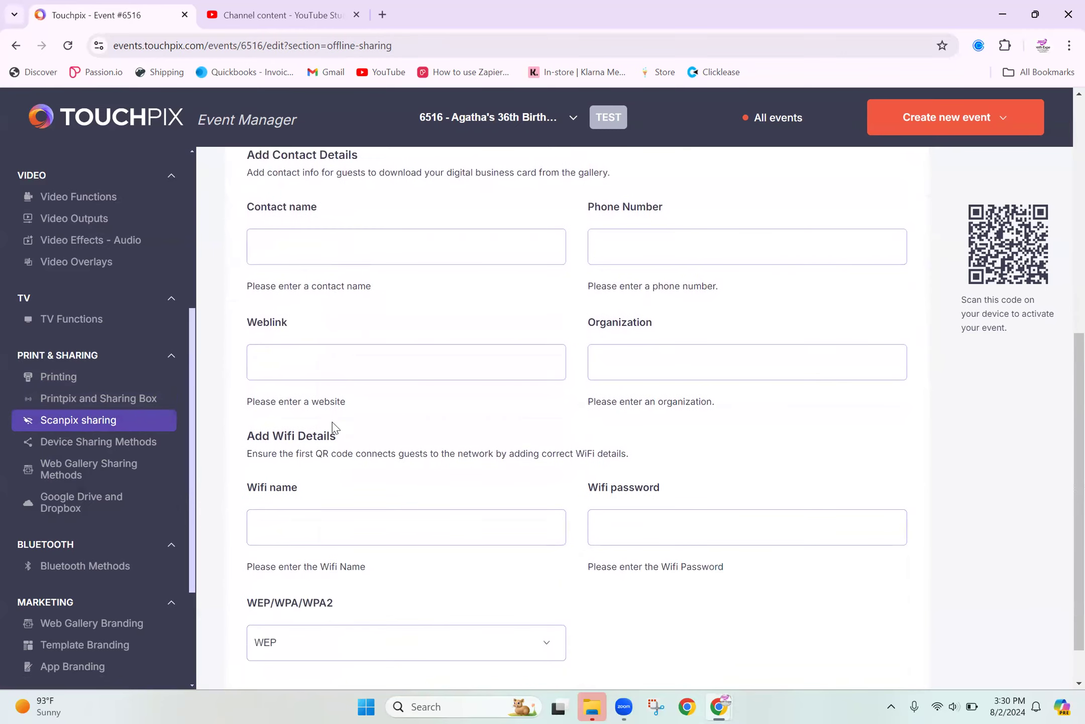
Step: Turn off the General sharing option in the Device Sharing Methods settings
{"action": "left_click", "coordinate": [122, 448]}
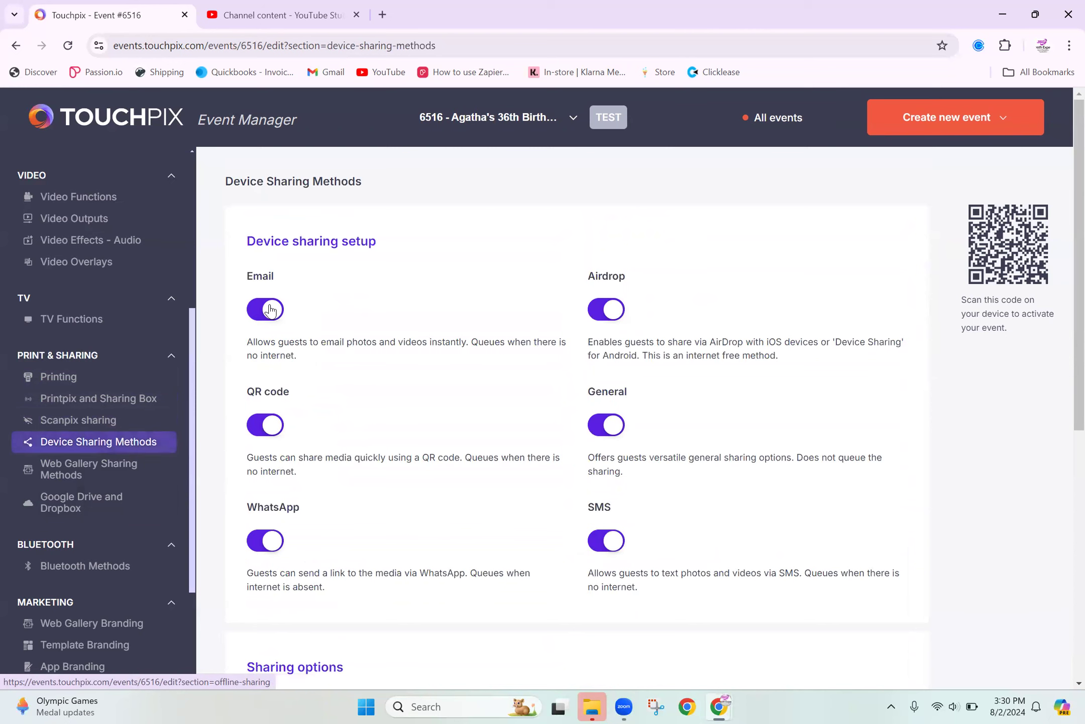
{"action": "scroll", "coordinate": [402, 322], "scroll_direction": "down", "scroll_amount": 1}
{"action": "scroll", "coordinate": [403, 322], "scroll_direction": "up", "scroll_amount": 1}
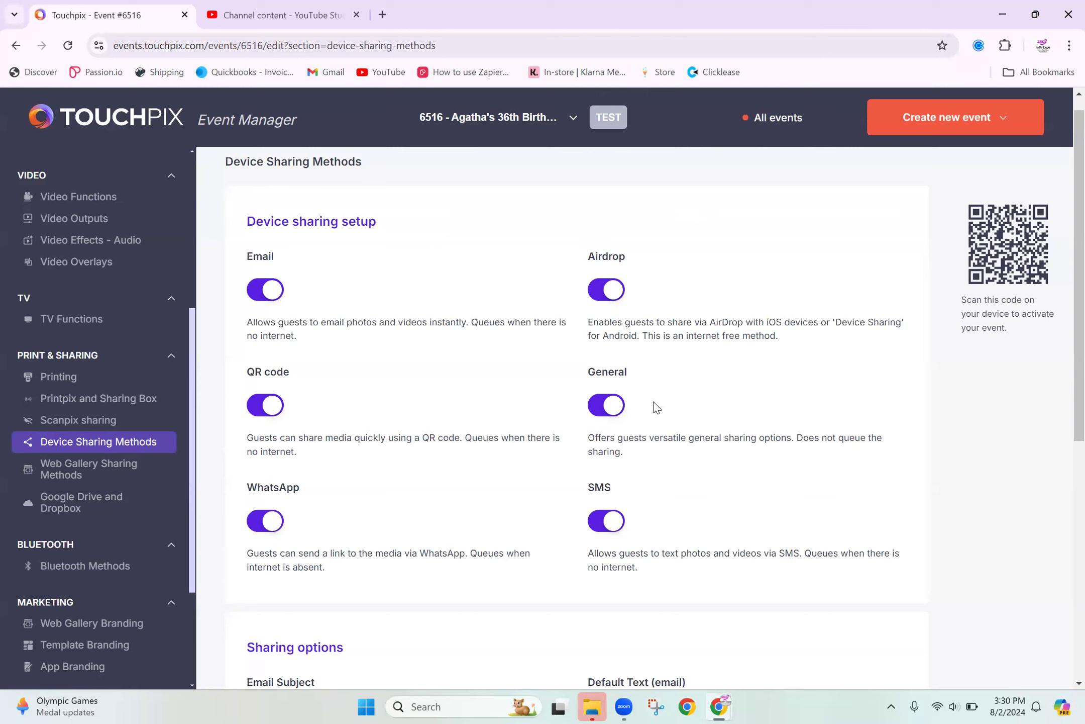
{"action": "left_click", "coordinate": [614, 407]}
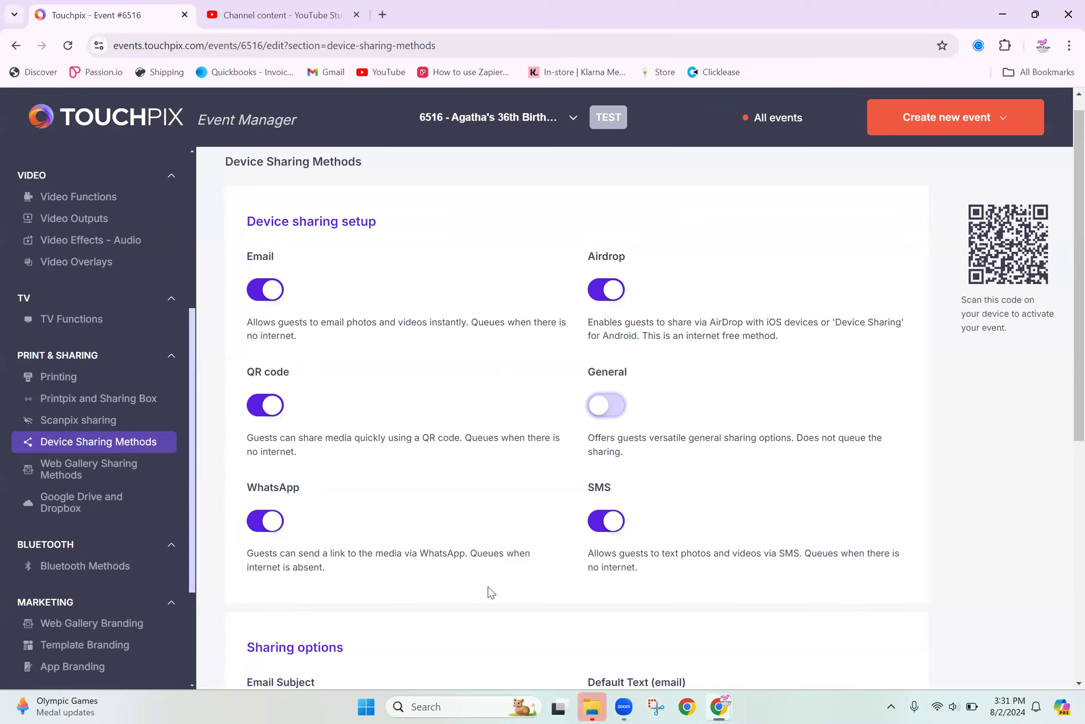
Step: Set the device sharing Email Subject to "360 Photo Booth Expert, LLC."
{"action": "scroll", "coordinate": [487, 586], "scroll_direction": "down", "scroll_amount": 6}
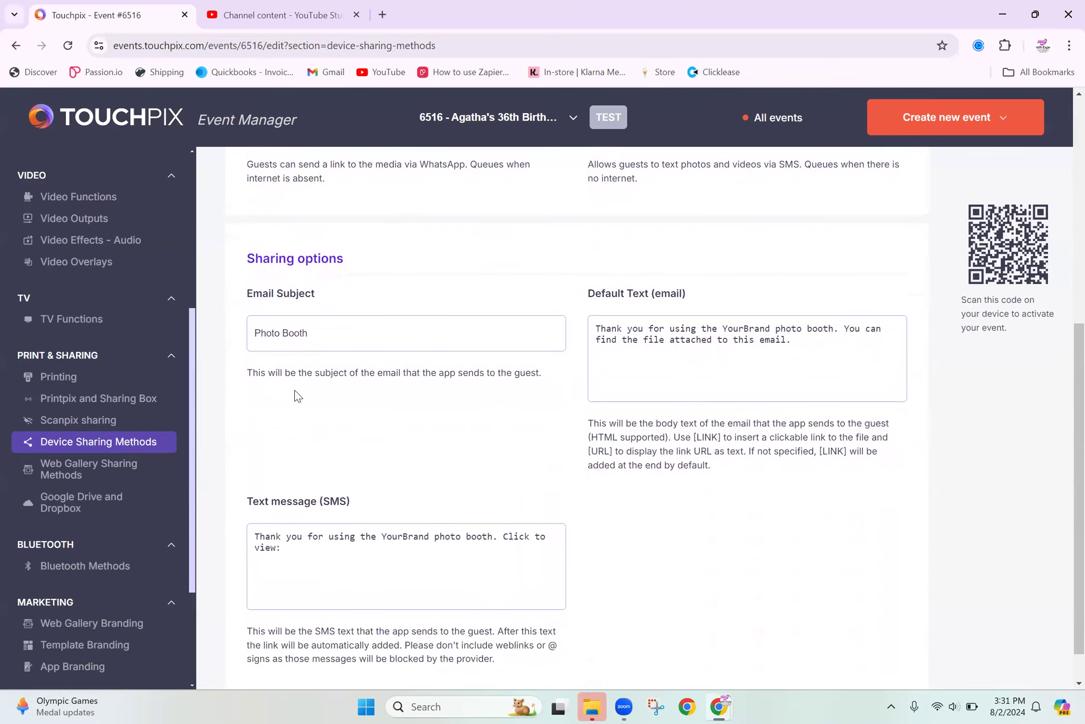
{"action": "left_click", "coordinate": [253, 326]}
{"action": "type", "text": "360"}
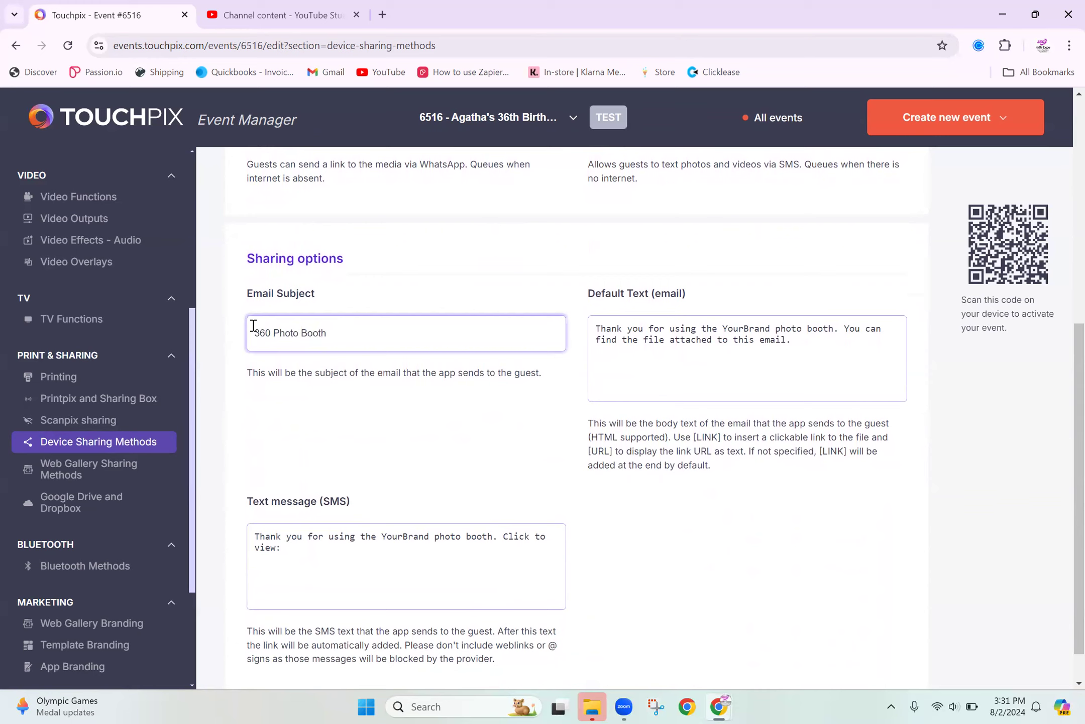
{"action": "left_click", "coordinate": [421, 345]}
{"action": "type", "text": "Expert, LLC."}
Step: Replace "the YourBrand photo booth" in the default email text with "360 Photo Booth Expert, LLC", copied from the Email Subject
{"action": "key", "text": "ctrl+a"}
{"action": "key", "text": "ctrl+c"}
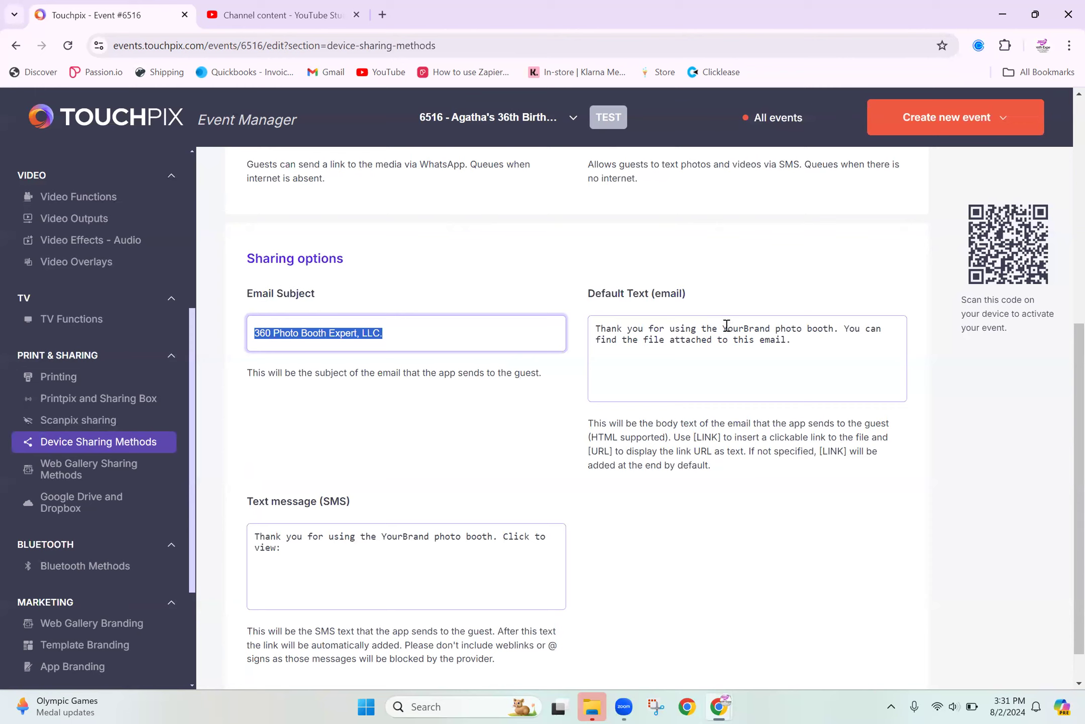
{"action": "left_click_drag", "start_coordinate": [702, 328], "coordinate": [835, 329]}
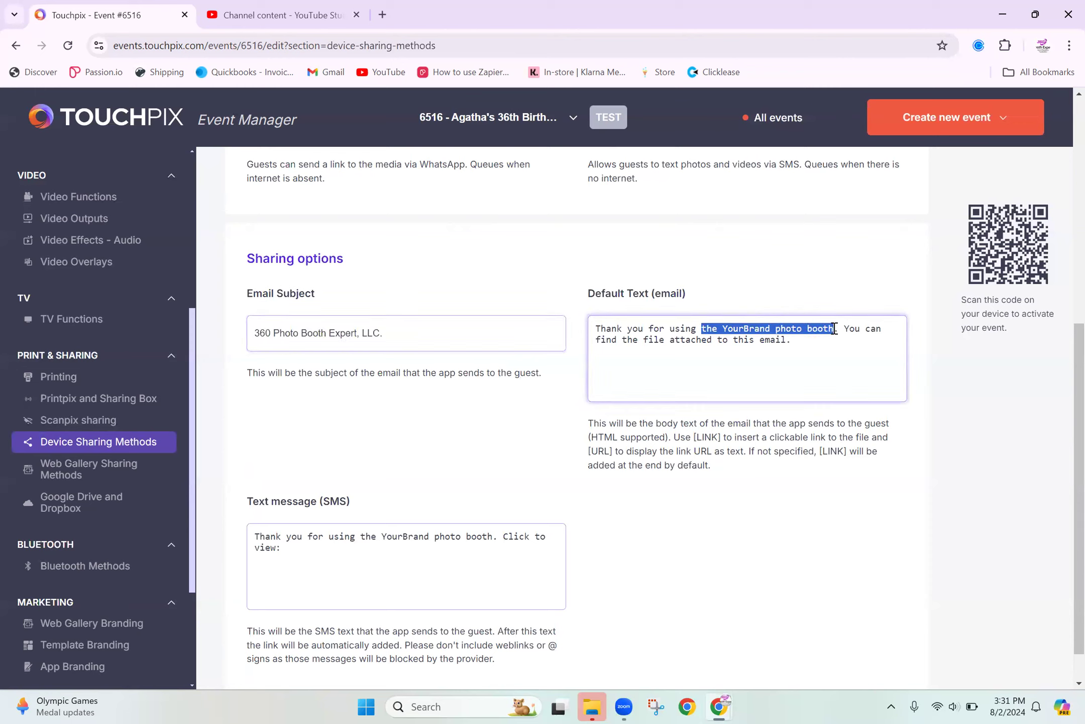
{"action": "key", "text": "ctrl+v"}
{"action": "key", "text": "BackSpace"}
Step: Replace "the YourBrand photo booth" in the SMS text message with "360 Photo Booth Expert, LLC"
{"action": "scroll", "coordinate": [487, 444], "scroll_direction": "down", "scroll_amount": 1}
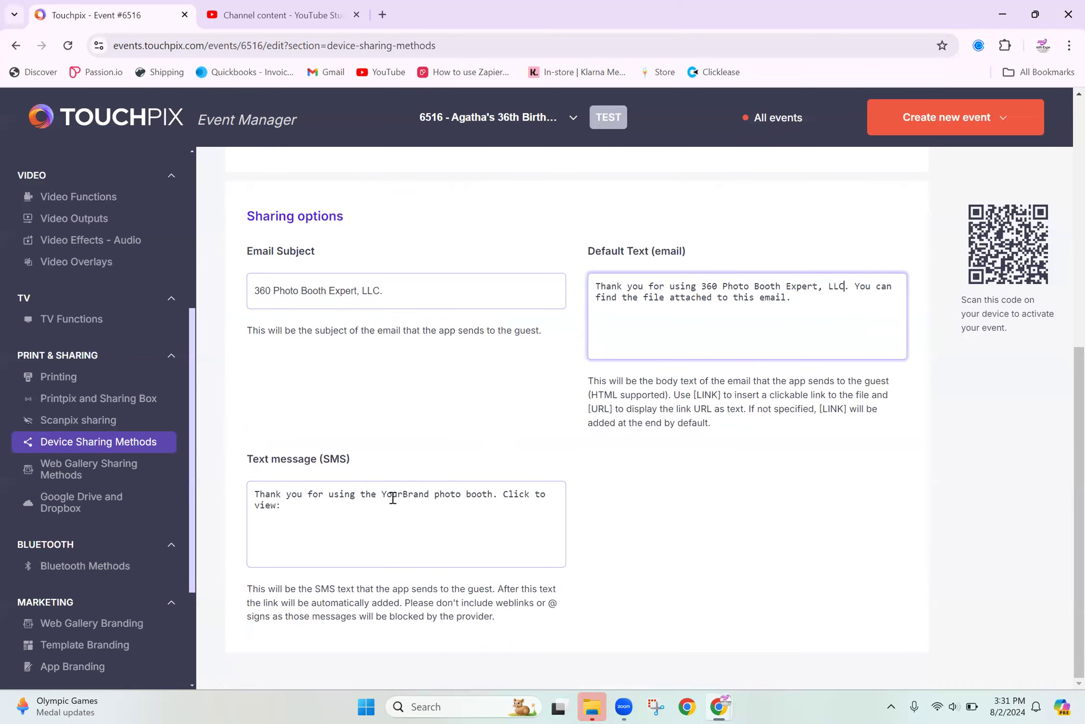
{"action": "left_click_drag", "start_coordinate": [360, 495], "coordinate": [494, 495]}
{"action": "key", "text": "ctrl+v"}
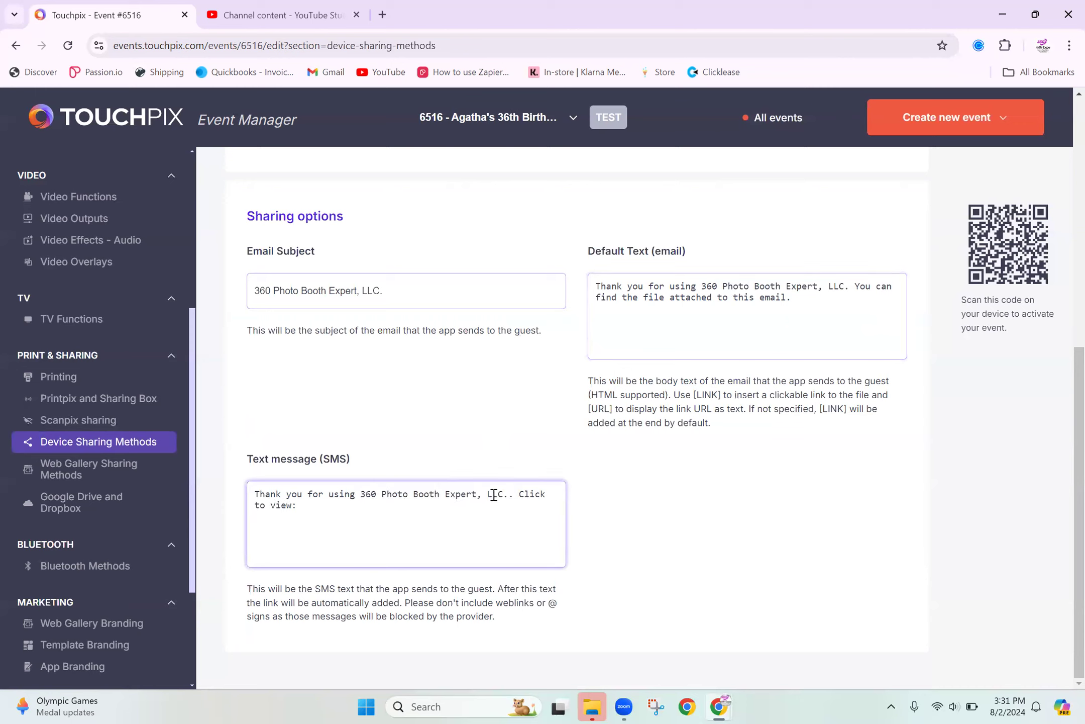
{"action": "key", "text": "BackSpace"}
Step: Fill the Social Share Description in Web Gallery Sharing Methods with the celebrant's first name and "36th Birthday Celebration"
{"action": "left_click", "coordinate": [109, 467]}
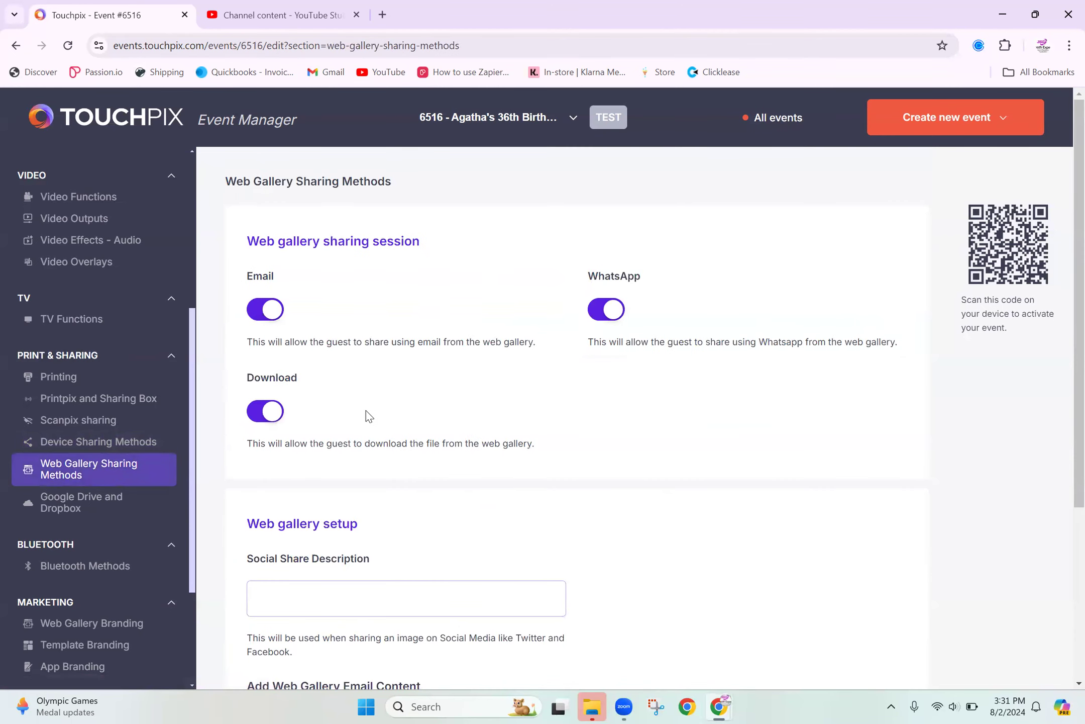
{"action": "scroll", "coordinate": [365, 411], "scroll_direction": "down", "scroll_amount": 3}
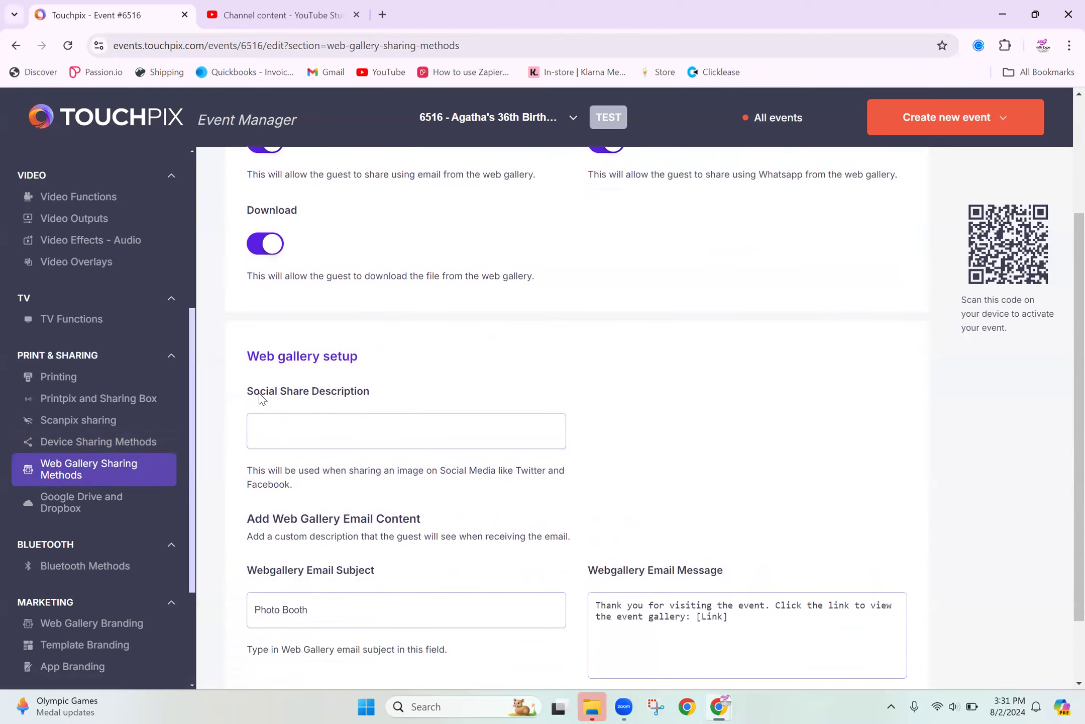
{"action": "scroll", "coordinate": [302, 407], "scroll_direction": "down", "scroll_amount": 1}
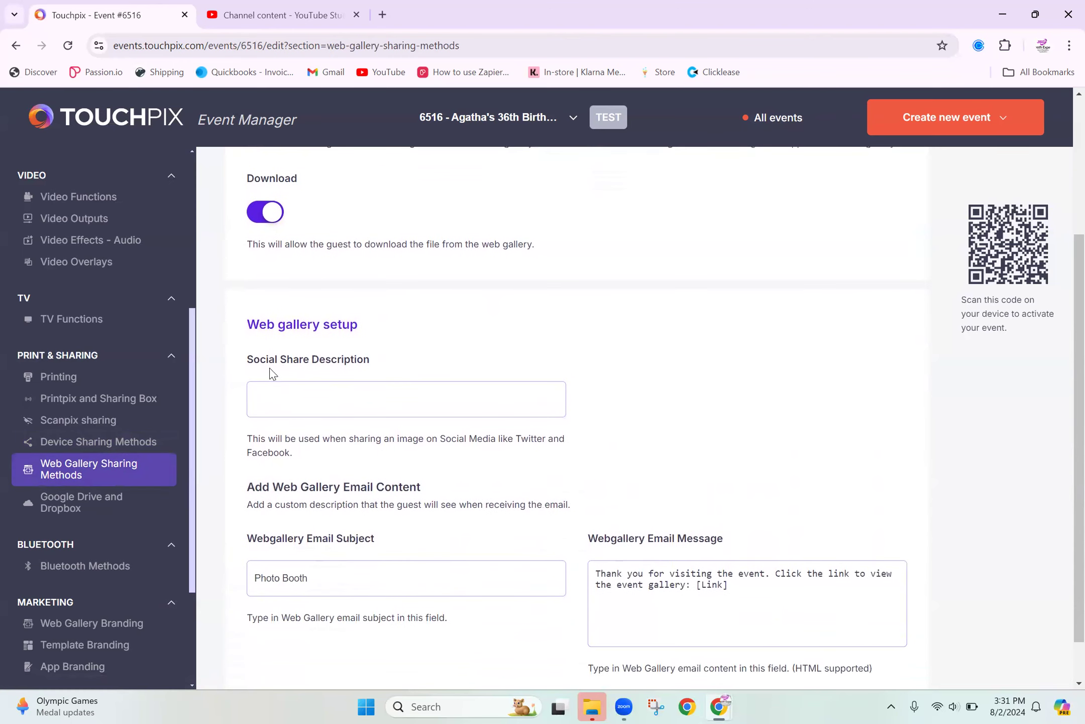
{"action": "left_click", "coordinate": [337, 407]}
{"action": "type", "text": "Agatha's 36th Birthday Celebra"}
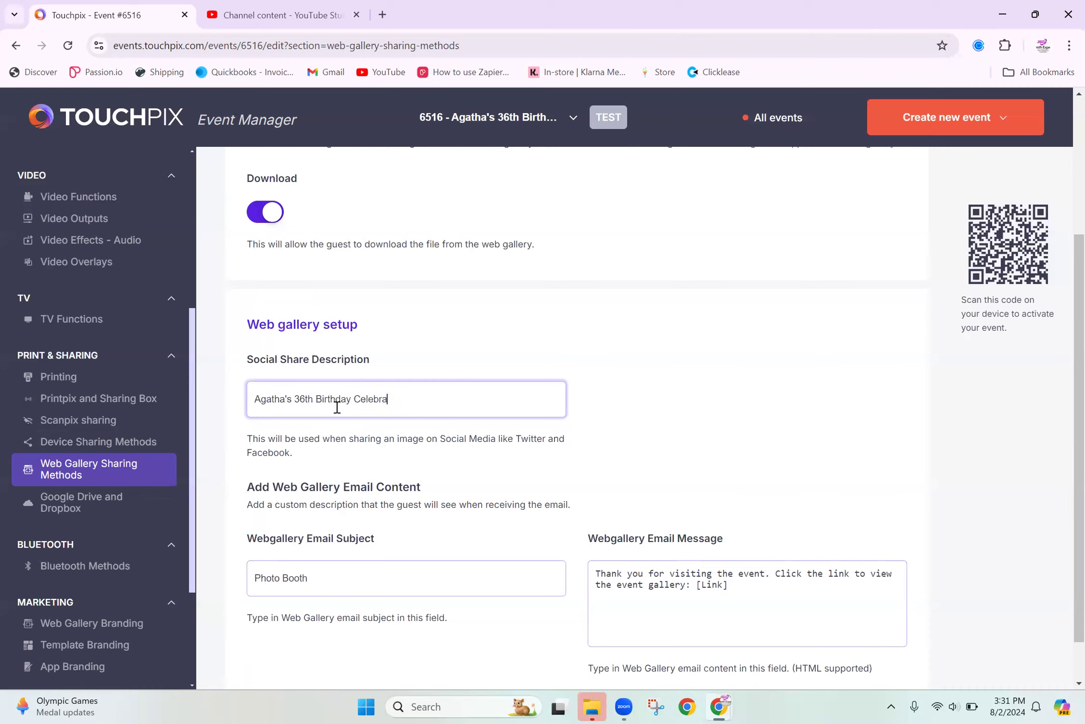
{"action": "type", "text": "tatioion"}
{"action": "scroll", "coordinate": [365, 510], "scroll_direction": "down", "scroll_amount": 1}
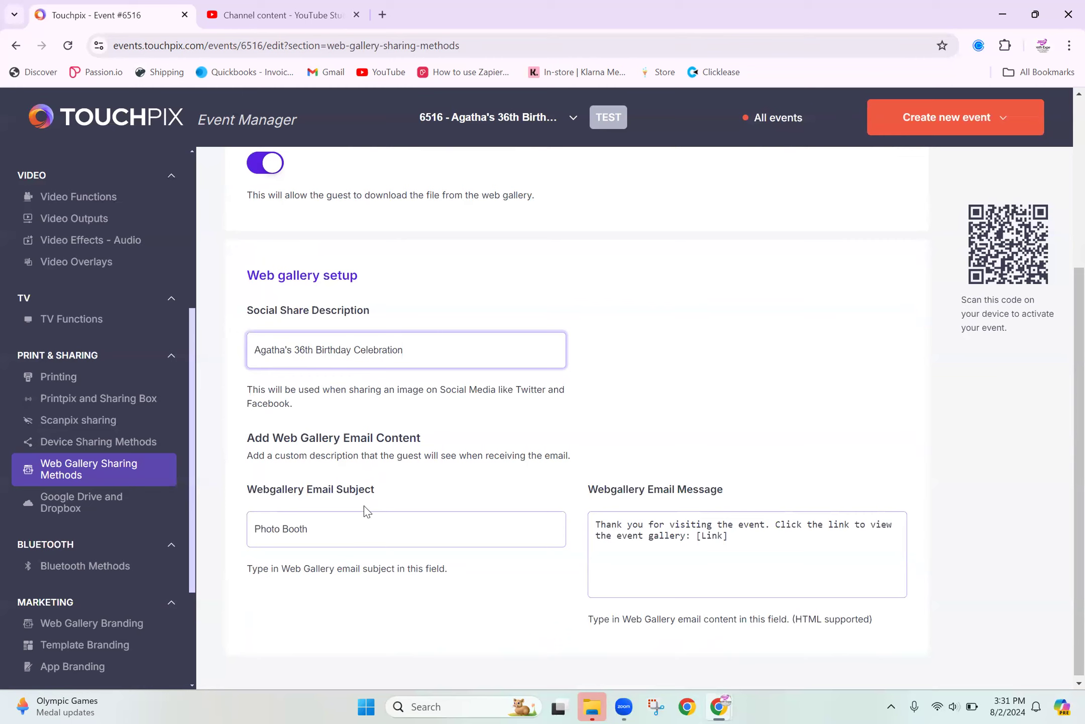
Step: Replace the Webgallery Email Subject with a copy of the Social Share Description
{"action": "key", "text": "ctrl+a"}
{"action": "key", "text": "ctrl+c"}
{"action": "left_click", "coordinate": [348, 520]}
{"action": "key", "text": "ctrl+a"}
{"action": "key", "text": "ctrl+v"}
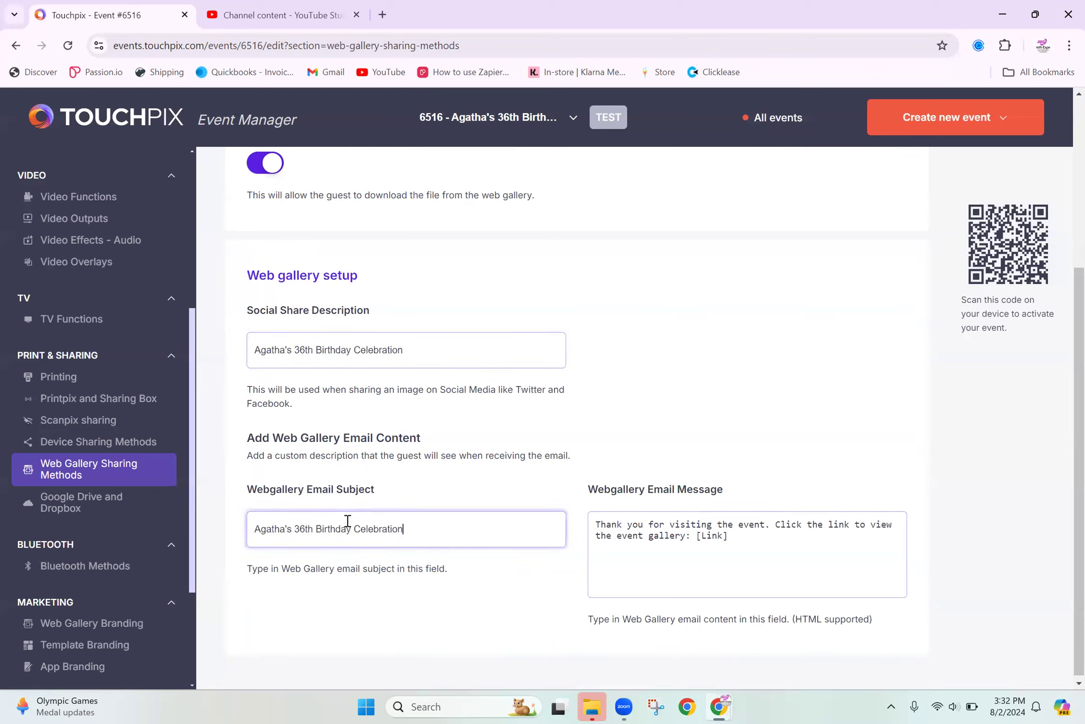
Step: Copy the celebration title from the Webgallery Email Subject and replace it there with "Your photo or video"
{"action": "key", "text": "ctrl+a"}
{"action": "key", "text": "ctrl+c"}
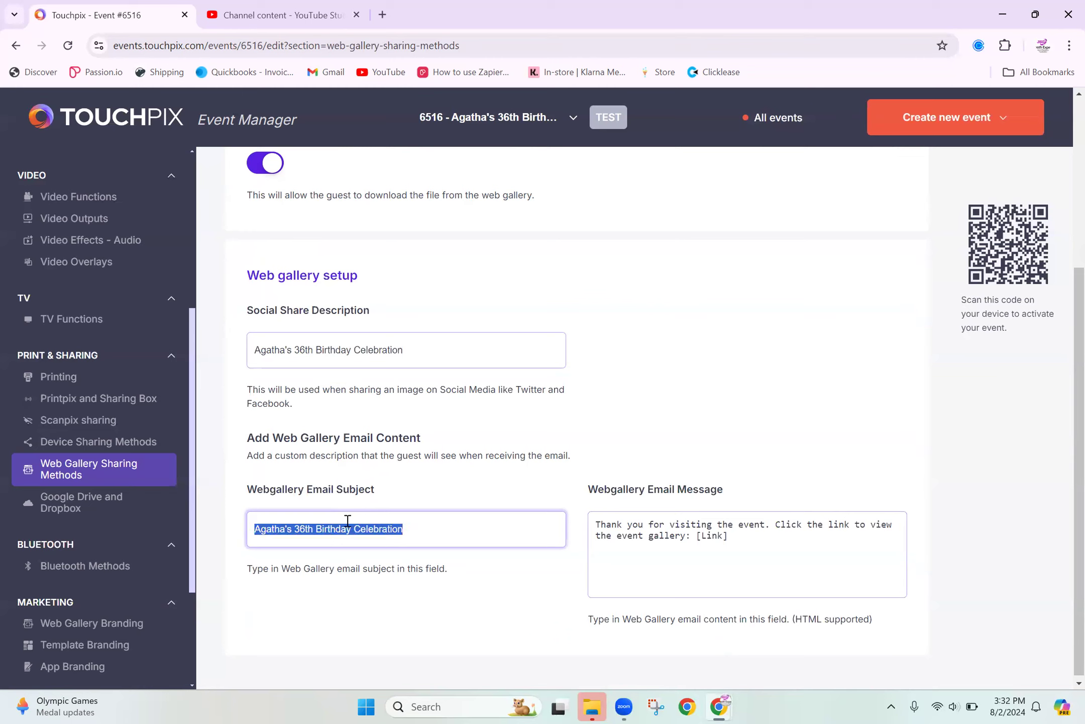
{"action": "type", "text": "Your"}
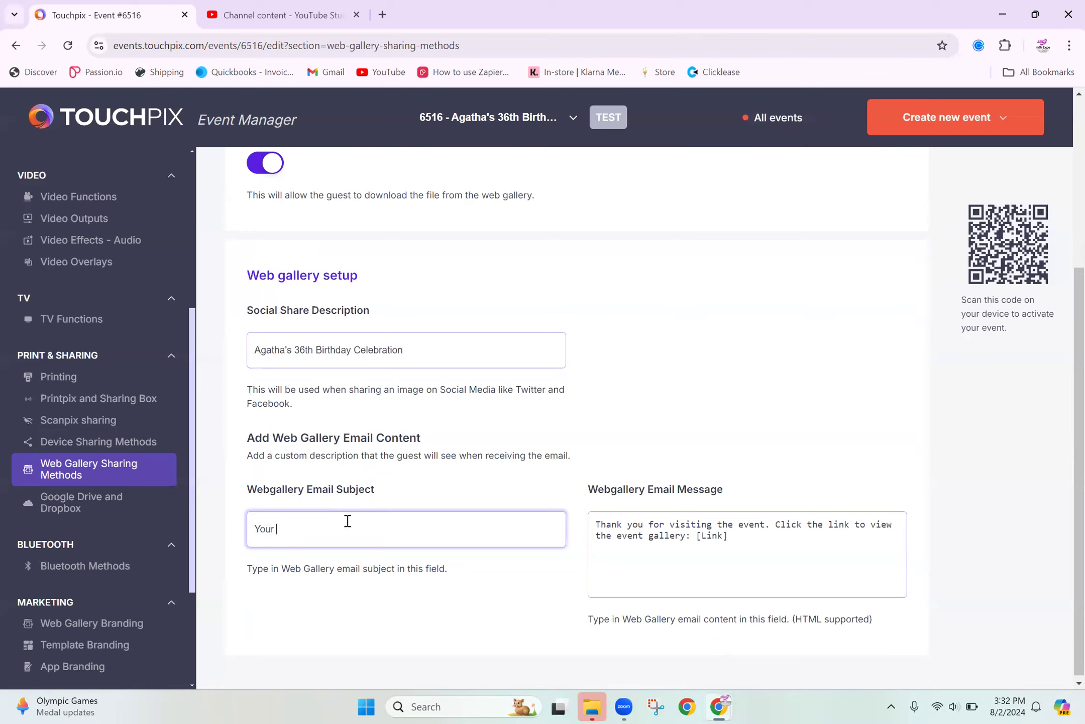
{"action": "type", "text": " photo or video"}
Step: Try replacing "the event" in the Webgallery Email Message with the copied celebration title, and undo the replacement
{"action": "left_click_drag", "start_coordinate": [765, 525], "coordinate": [720, 524]}
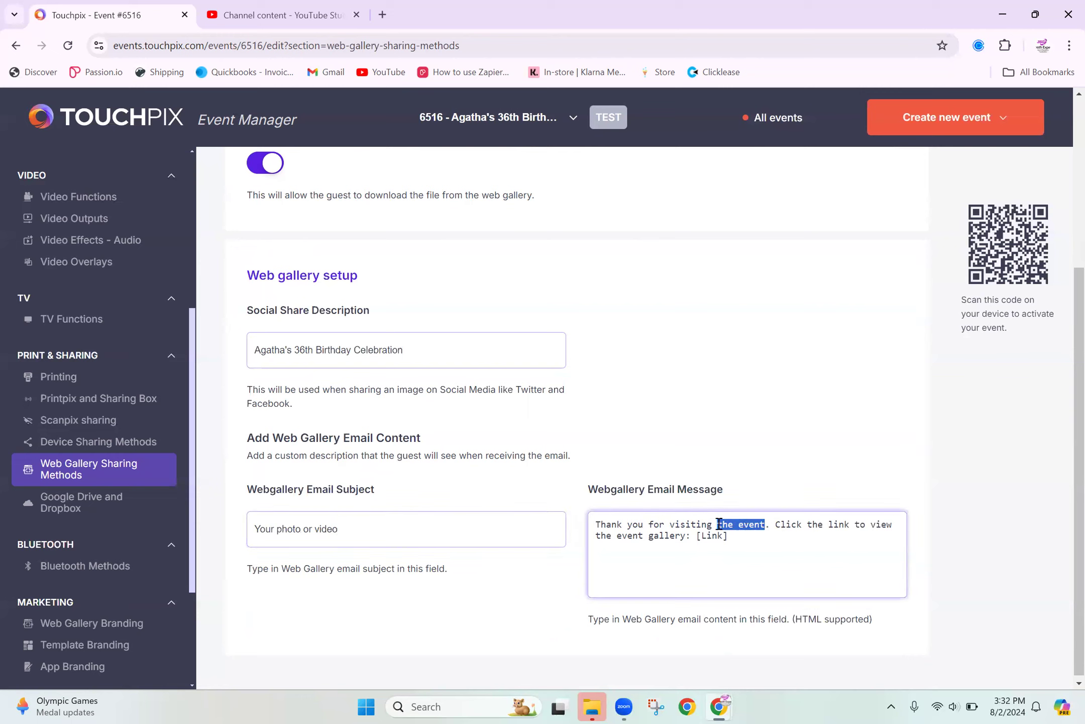
{"action": "key", "text": "ctrl+v"}
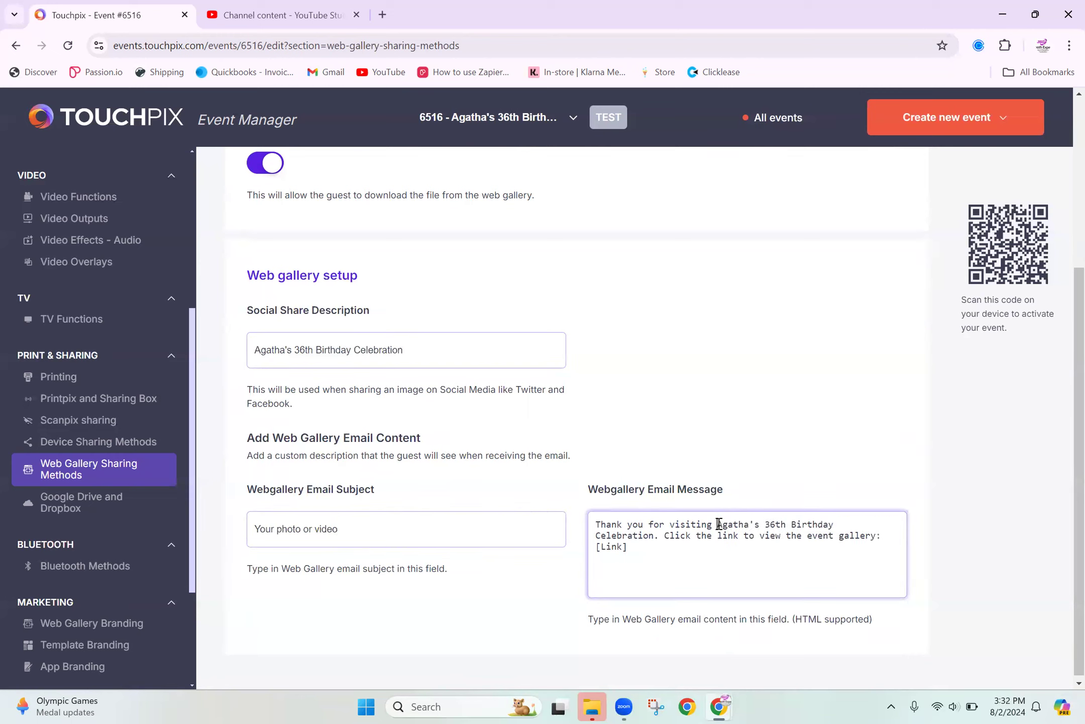
{"action": "key", "text": "ctrl+z"}
Step: Copy the company name from the Email Subject in Device Sharing Methods
{"action": "scroll", "coordinate": [442, 363], "scroll_direction": "up", "scroll_amount": 4}
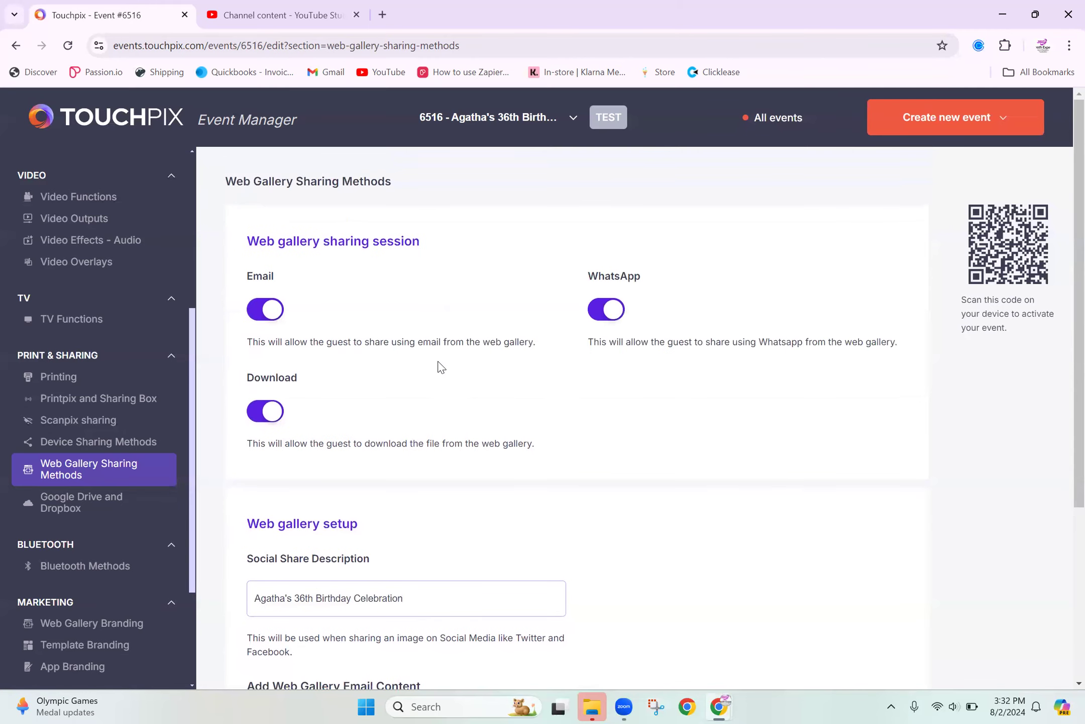
{"action": "left_click", "coordinate": [99, 441]}
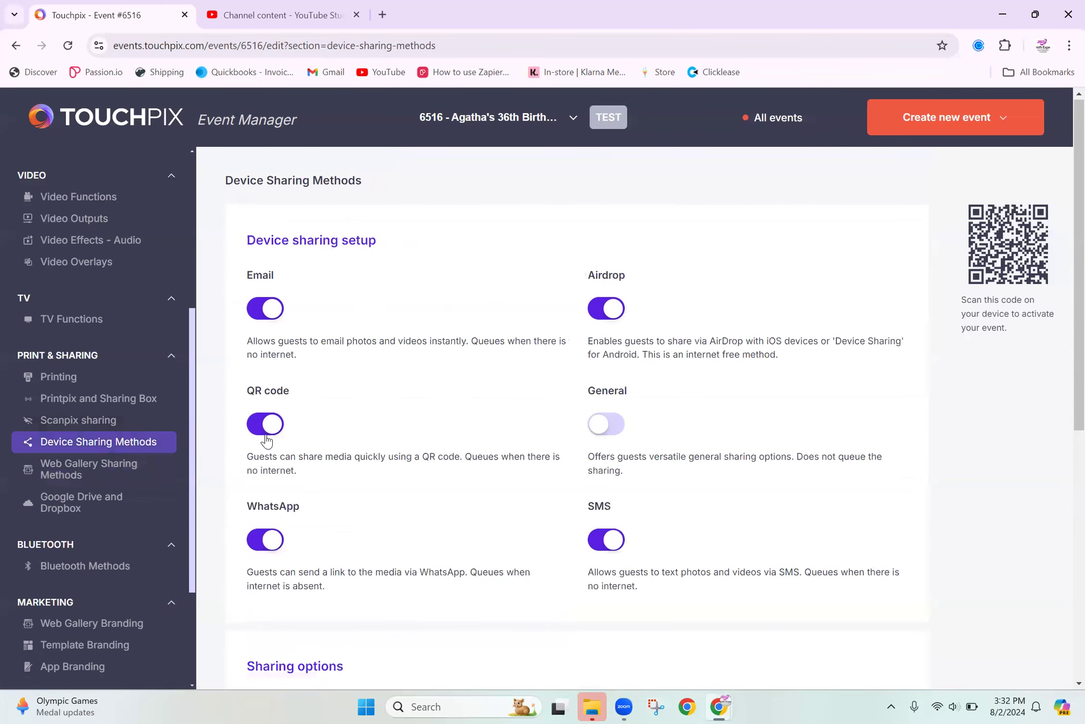
{"action": "scroll", "coordinate": [266, 440], "scroll_direction": "down", "scroll_amount": 5}
{"action": "triple_click", "coordinate": [316, 510]}
{"action": "key", "text": "ctrl+c"}
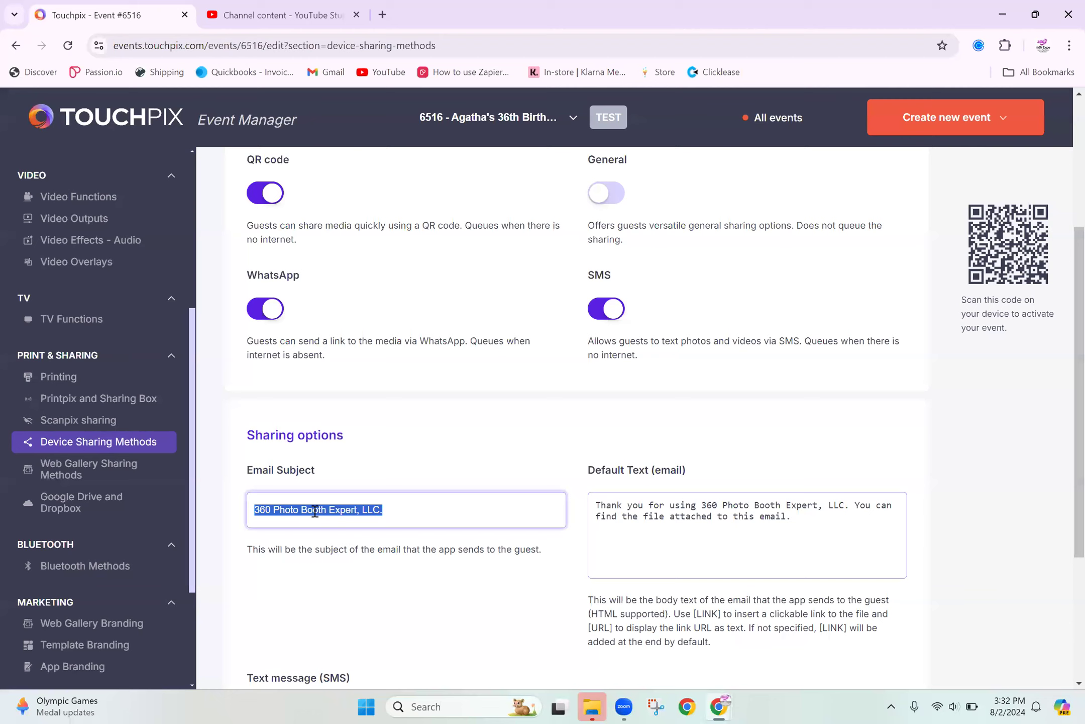
Step: Replace "the event" in the Webgallery Email Message with the copied company name and delete the space between "Photo" and "Booth"
{"action": "left_click", "coordinate": [140, 471]}
{"action": "scroll", "coordinate": [630, 482], "scroll_direction": "down", "scroll_amount": 5}
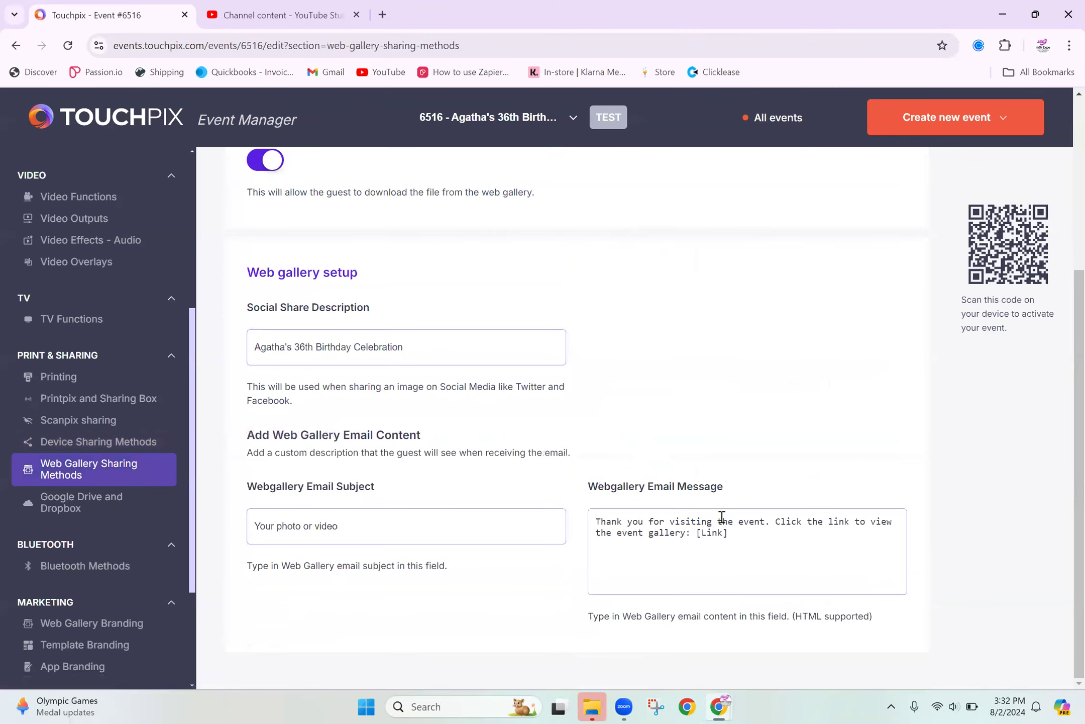
{"action": "left_click_drag", "start_coordinate": [718, 525], "coordinate": [764, 523]}
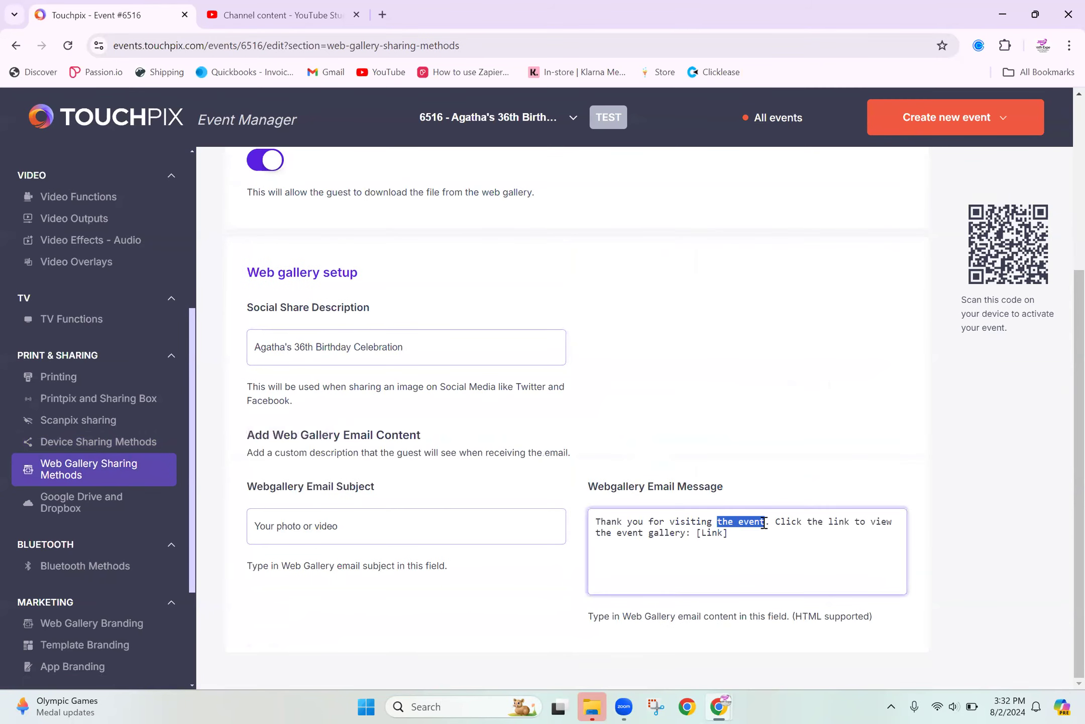
{"action": "key", "text": "ctrl+v"}
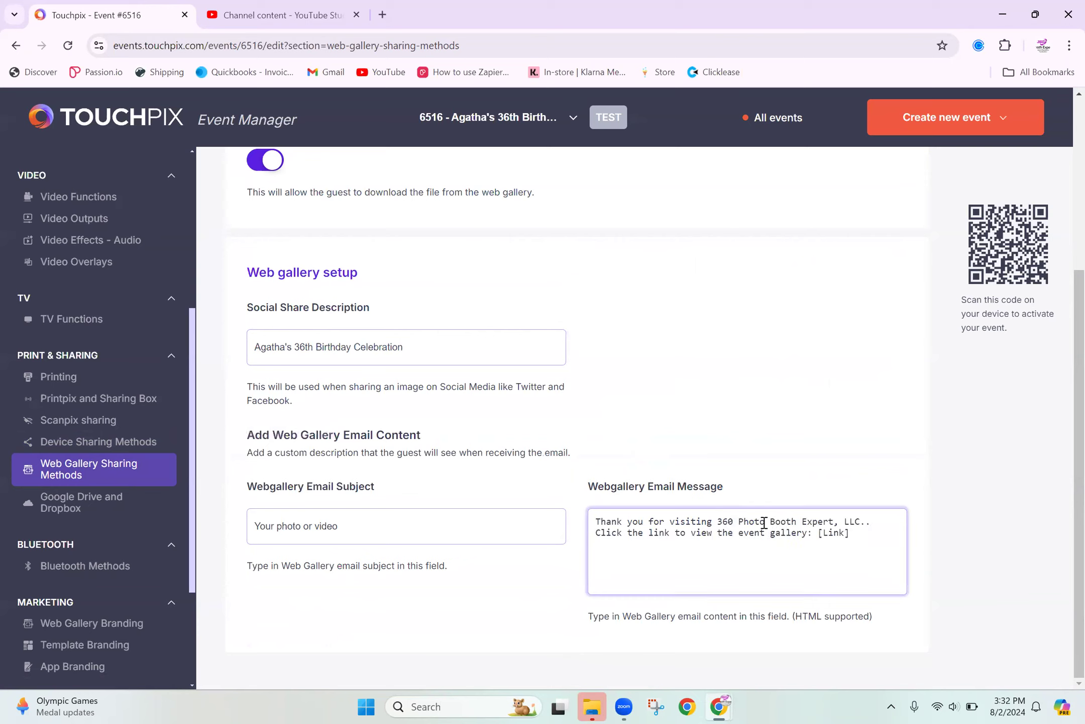
{"action": "left_click", "coordinate": [764, 523]}
{"action": "key", "text": "Delete"}
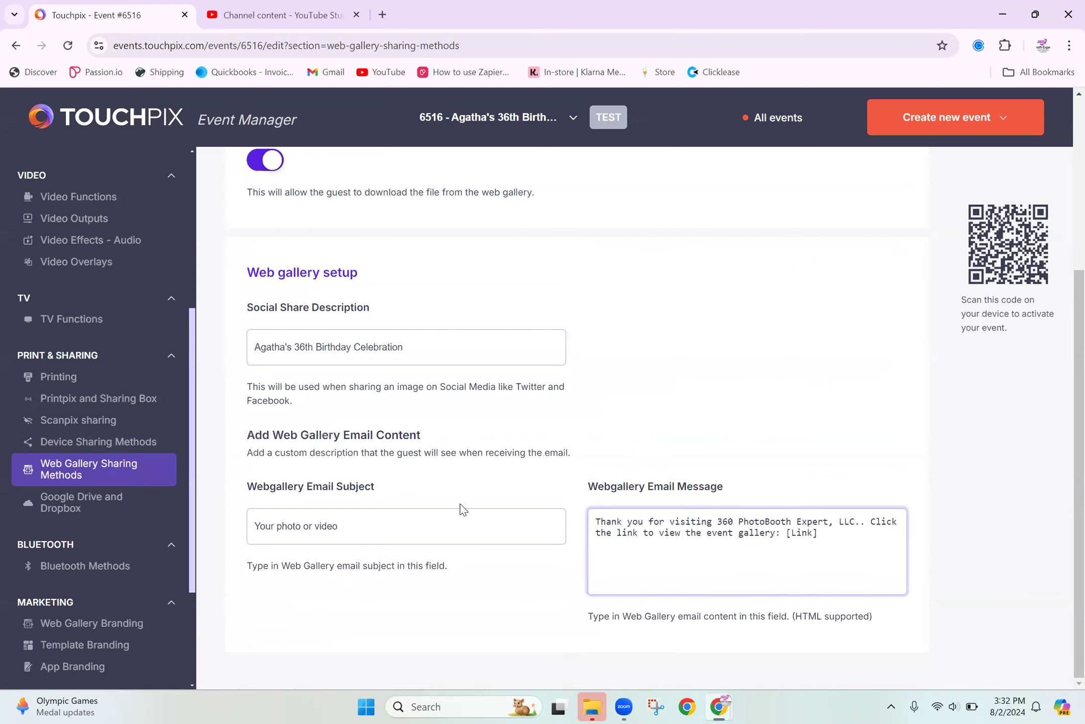
Step: Review the Google Drive and Dropbox settings and the Bluetooth Methods settings
{"action": "left_click", "coordinate": [130, 505]}
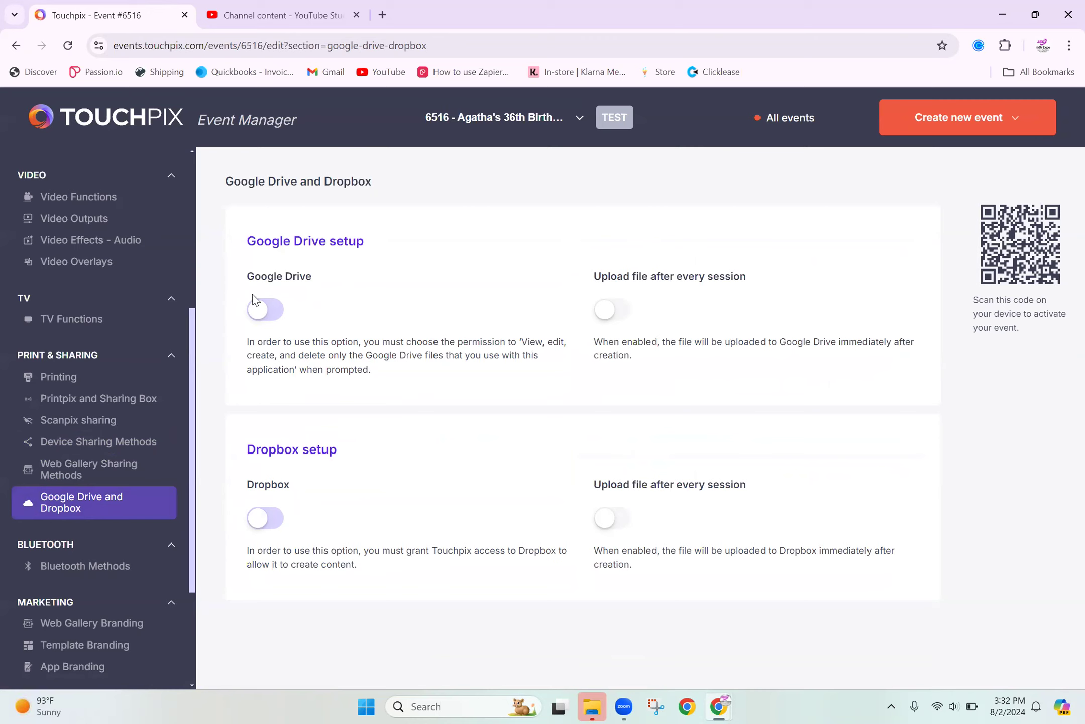
{"action": "left_click", "coordinate": [124, 574]}
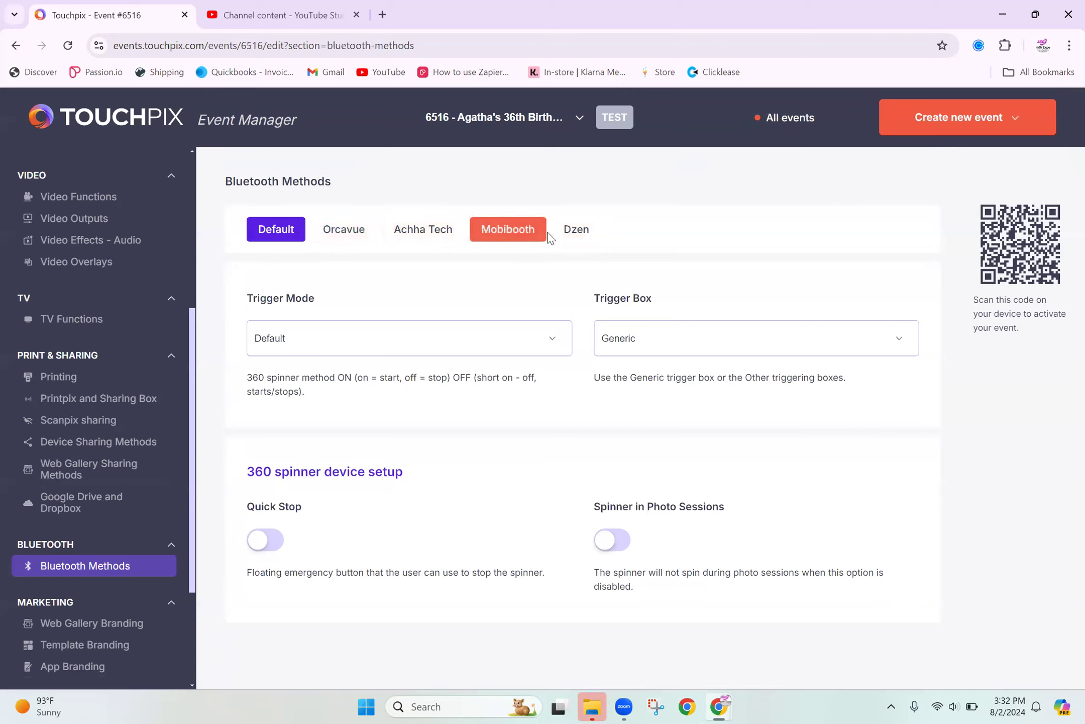
{"action": "scroll", "coordinate": [150, 591], "scroll_direction": "down", "scroll_amount": 1}
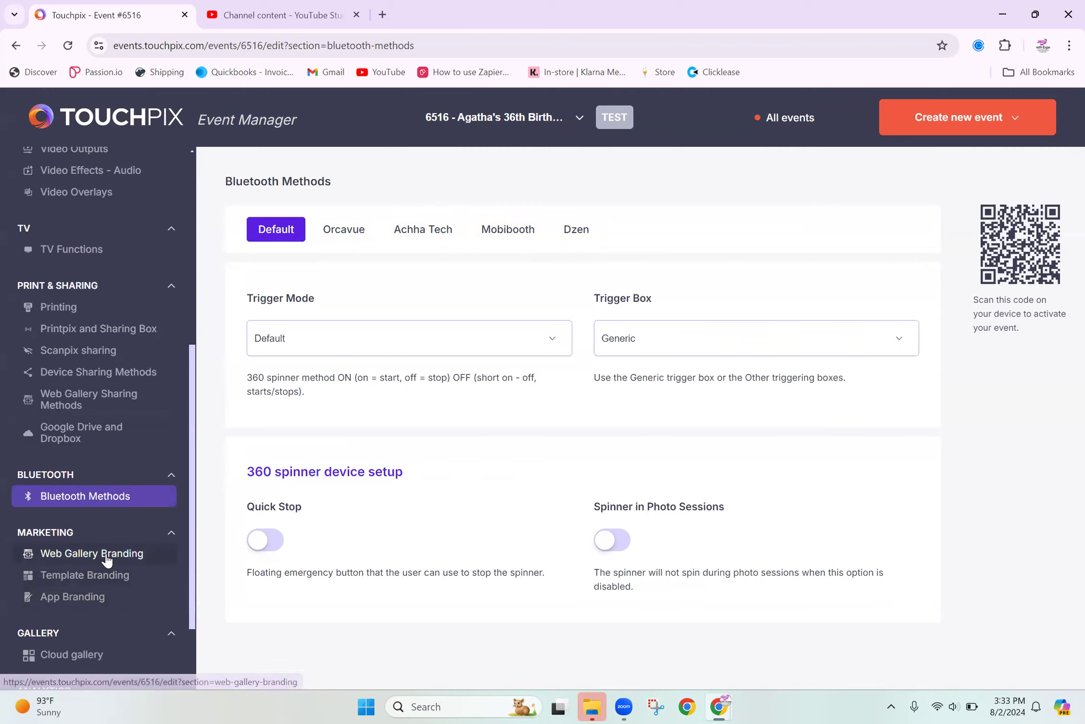
Step: Set the gallery name in Web Gallery Branding to "360 Photo Booth Expert Gallery"
{"action": "left_click", "coordinate": [106, 558]}
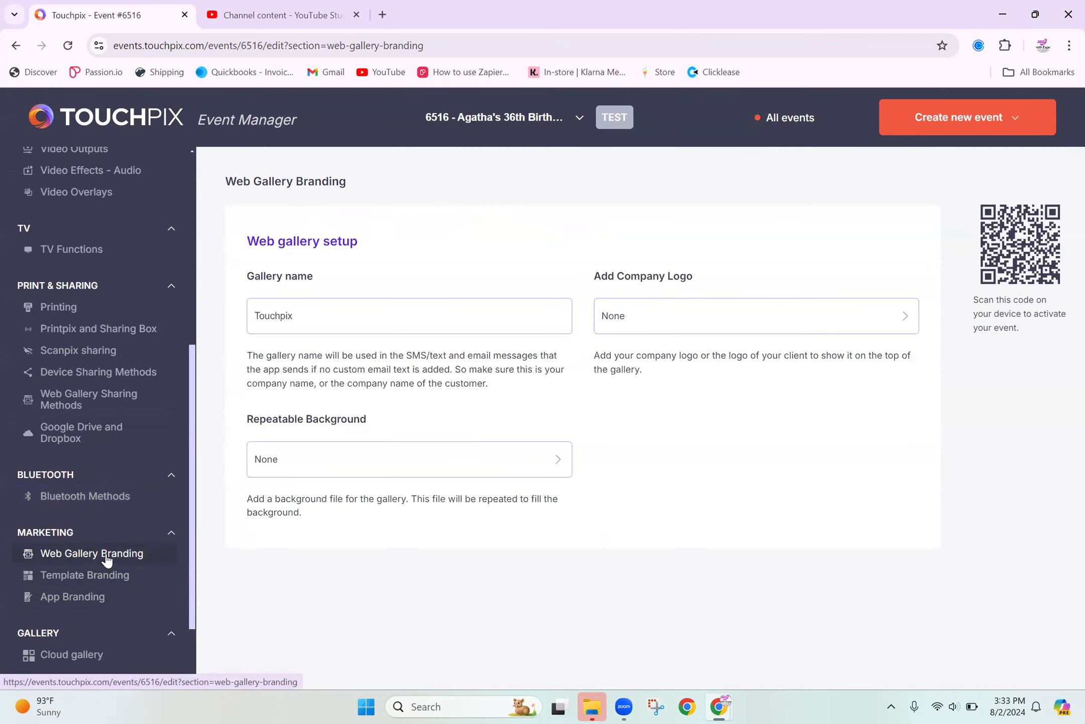
{"action": "left_click_drag", "start_coordinate": [305, 318], "coordinate": [216, 322]}
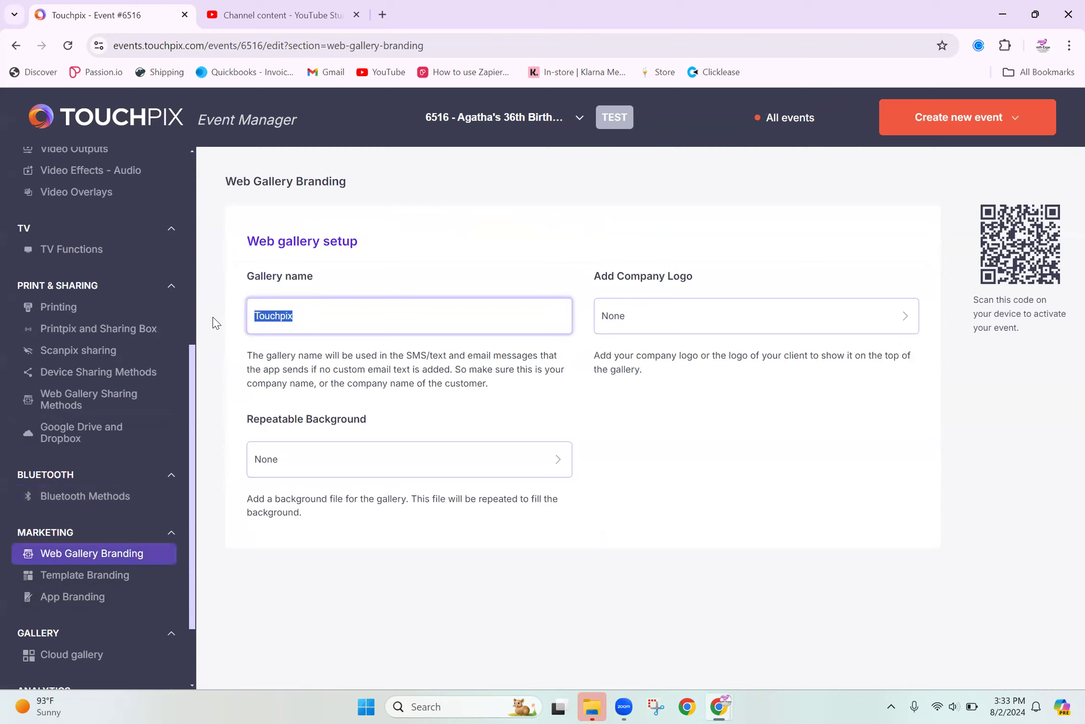
{"action": "key", "text": "ctrl+v"}
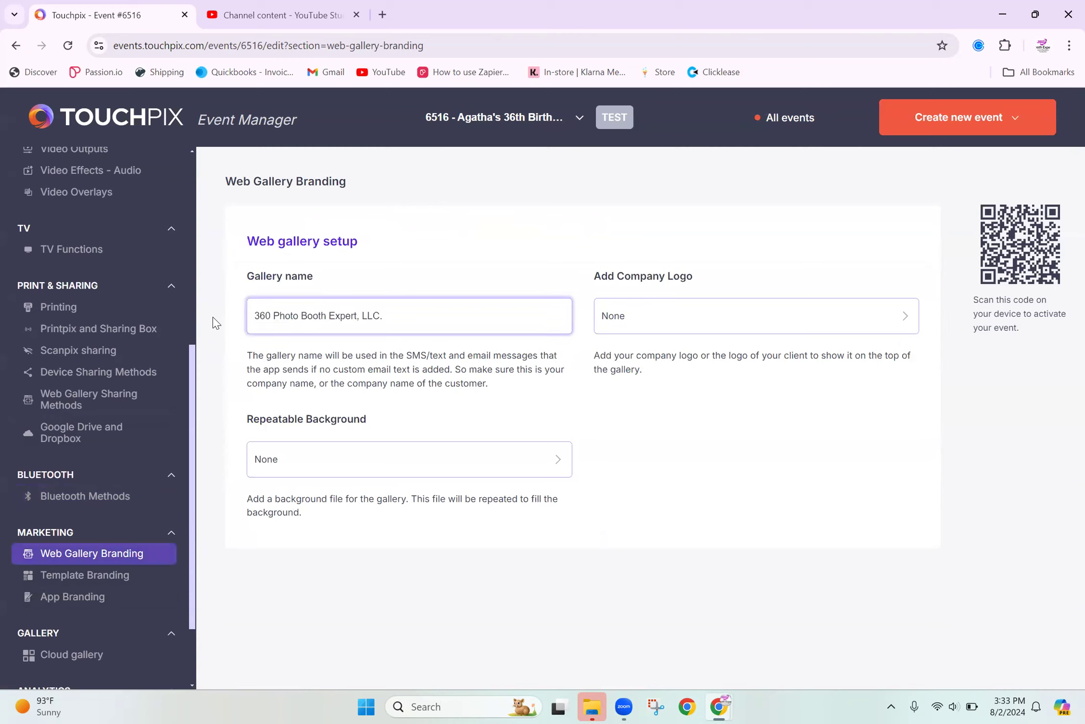
{"action": "key", "text": "BackSpace"}
{"action": "key", "text": "BackSpace"}
{"action": "key", "text": "BackSpace"}
{"action": "key", "text": "BackSpace"}
{"action": "type", "text": "Gallery"}
{"action": "left_click", "coordinate": [361, 316]}
{"action": "key", "text": "BackSpace"}
Step: Upload IMG_5397 from the Downloads folder as the web gallery's company logo
{"action": "left_click", "coordinate": [656, 317]}
{"action": "left_click", "coordinate": [546, 395]}
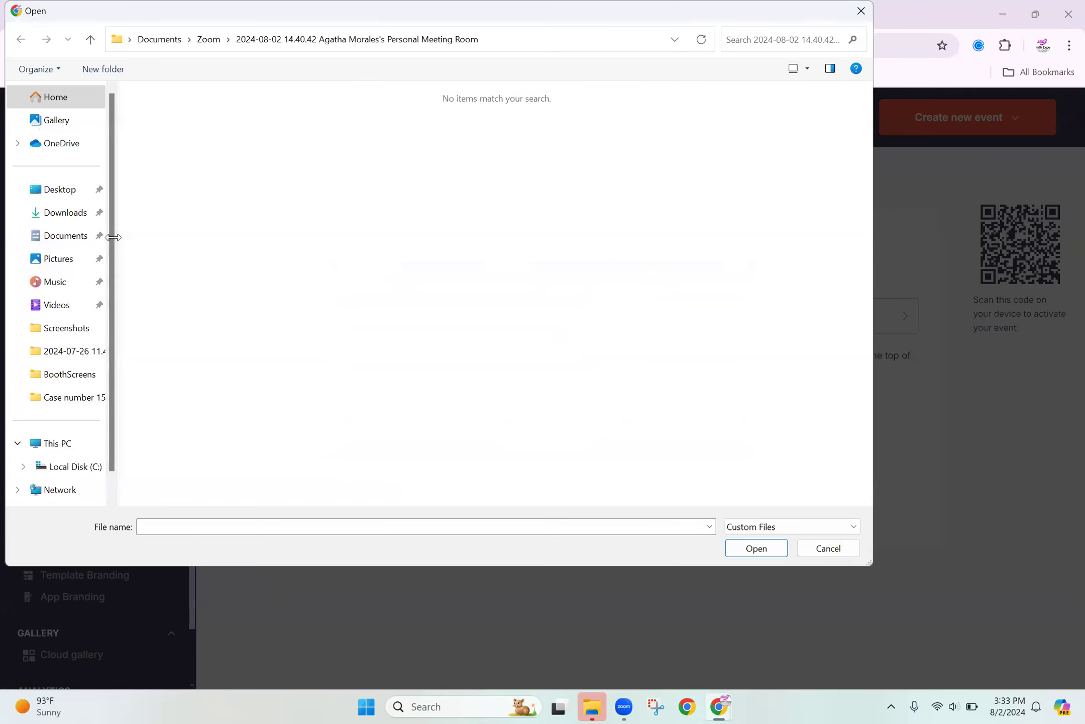
{"action": "left_click", "coordinate": [68, 215]}
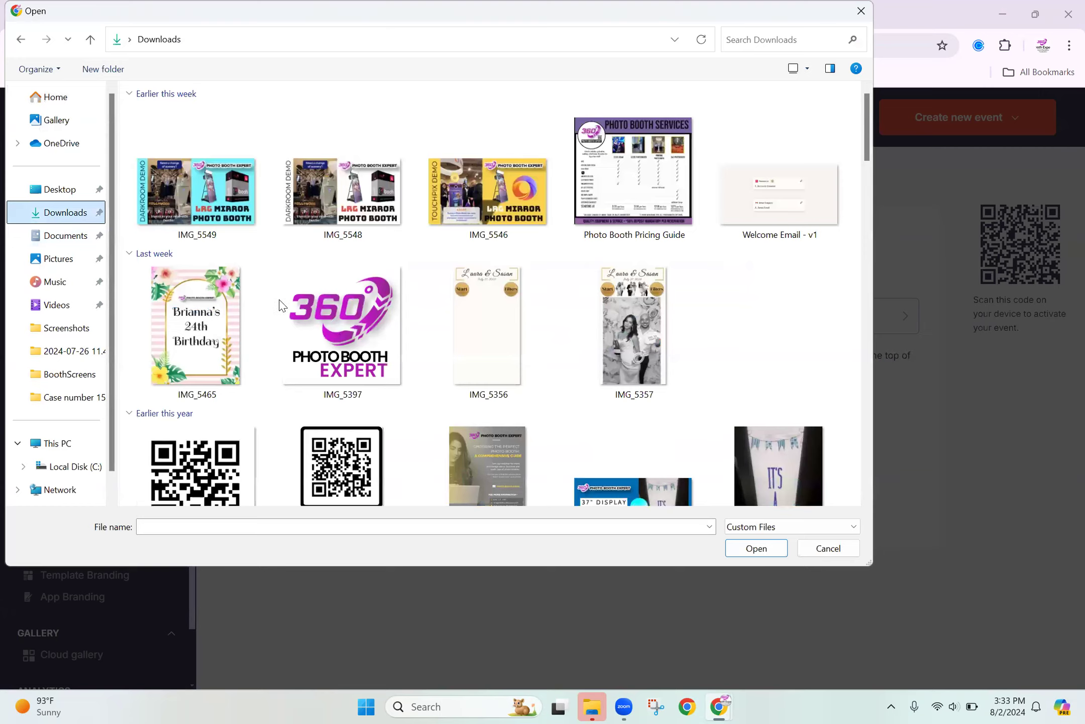
{"action": "double_click", "coordinate": [312, 317]}
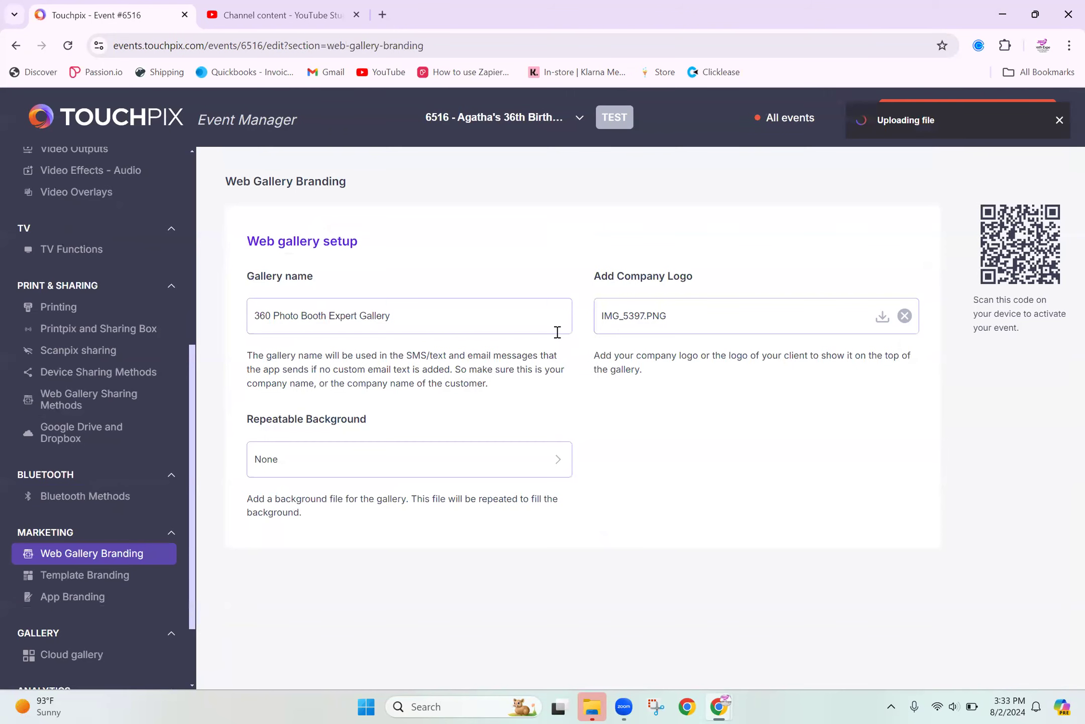
Step: Check the upload options for the Repeatable Background without adding a file, and view the Template Branding section
{"action": "left_click", "coordinate": [393, 464]}
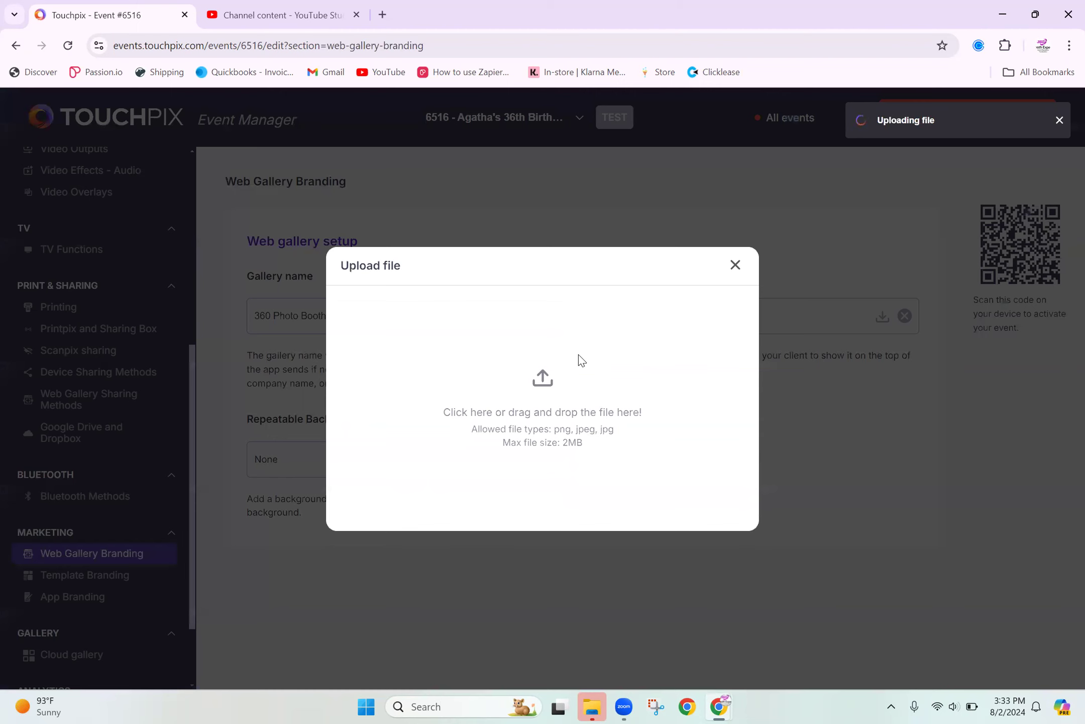
{"action": "left_click", "coordinate": [735, 266]}
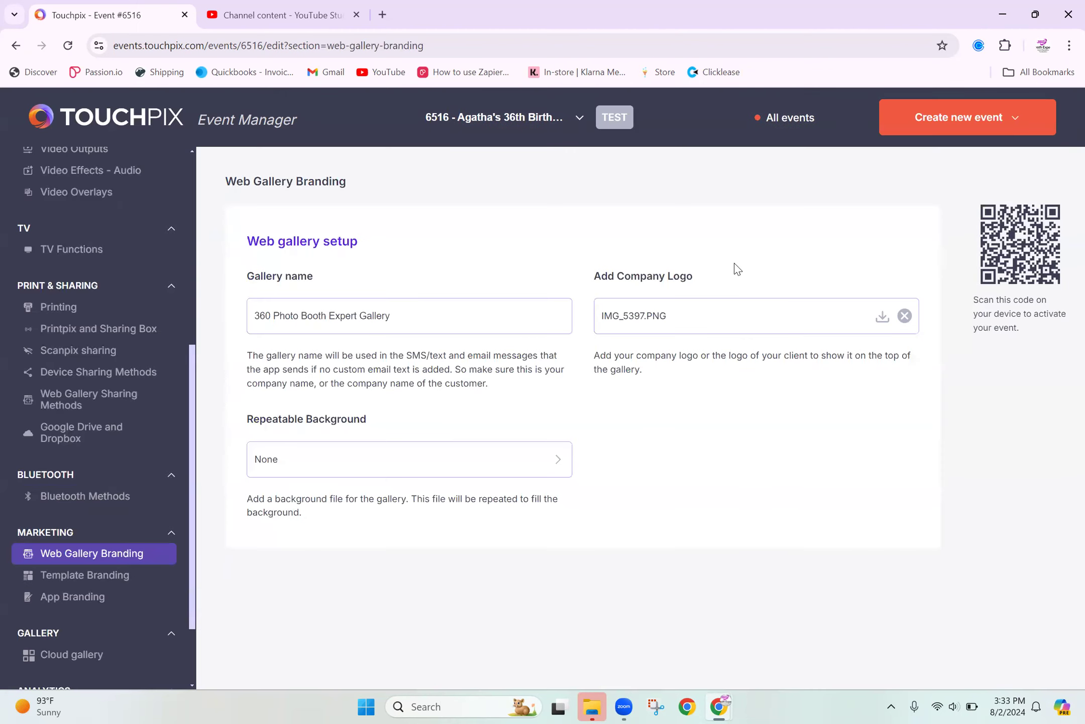
{"action": "left_click", "coordinate": [112, 577]}
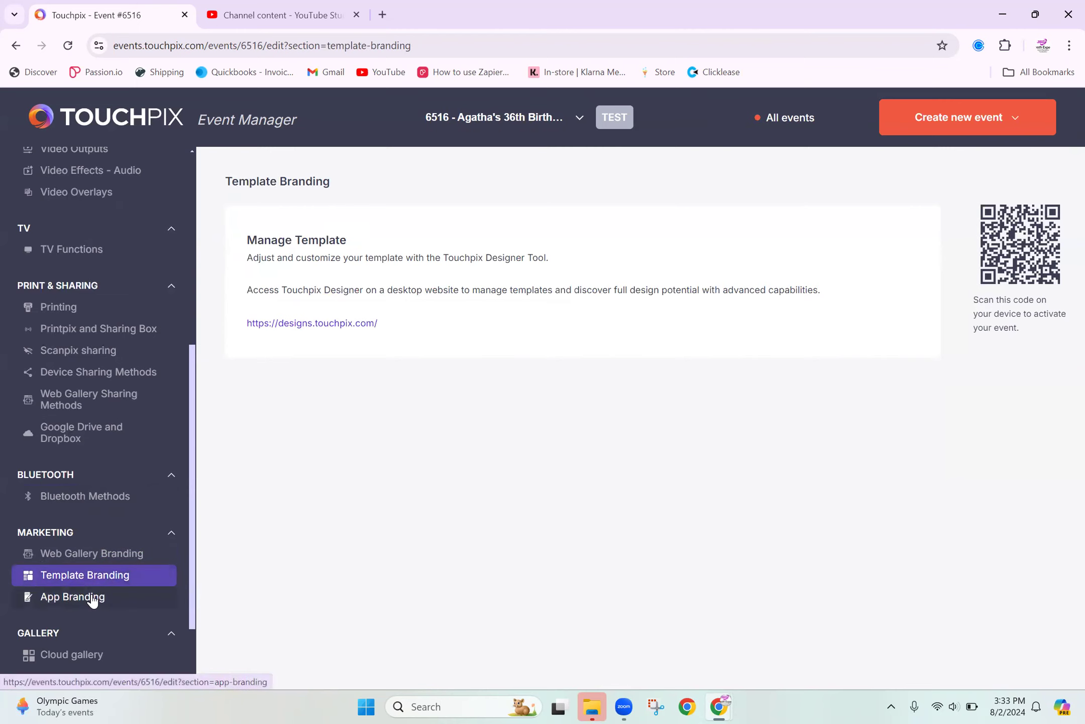
Step: Upload IMG_5397 as the home screen's Event Logo in App Branding
{"action": "left_click", "coordinate": [92, 598]}
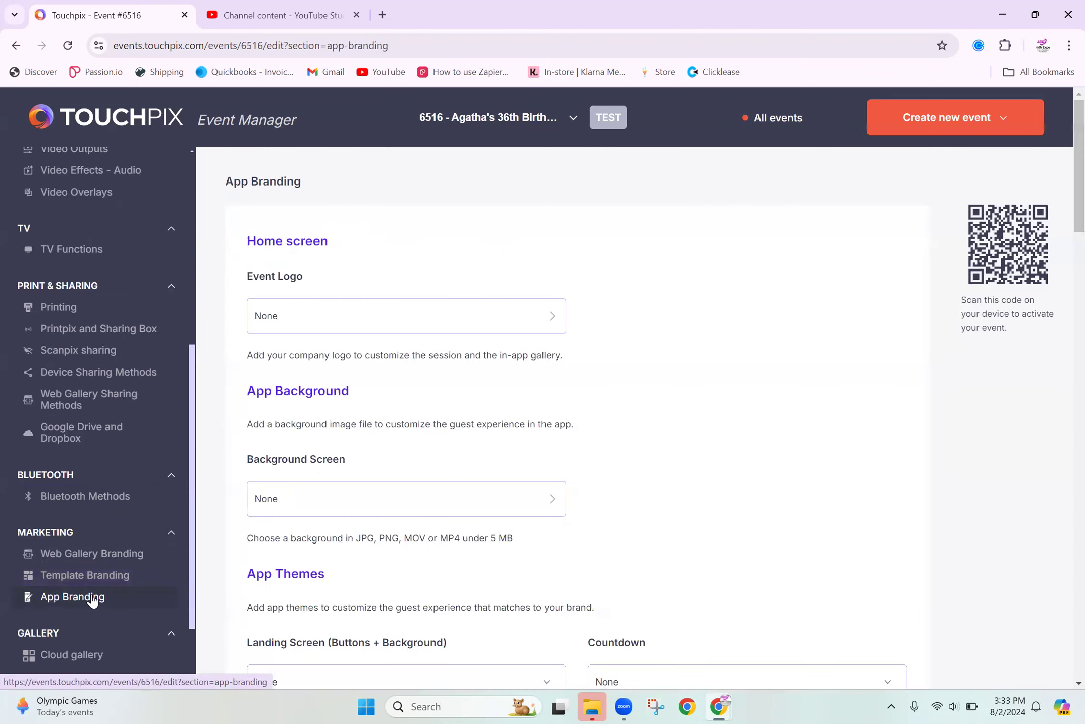
{"action": "left_click", "coordinate": [367, 314]}
{"action": "left_click", "coordinate": [523, 385]}
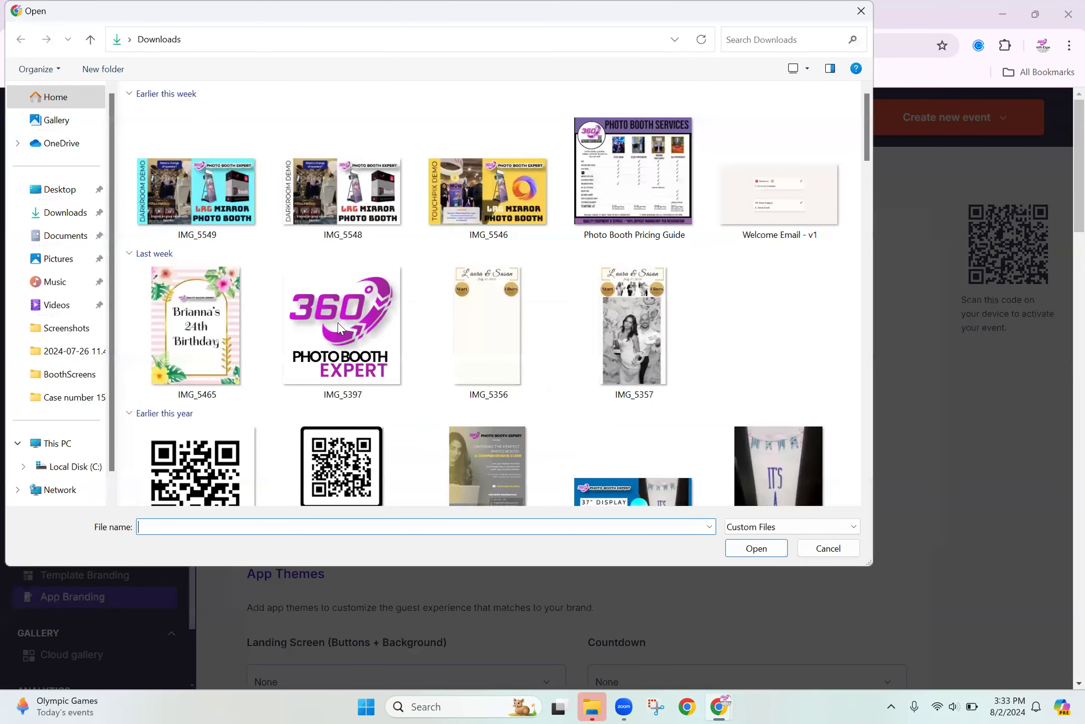
{"action": "double_click", "coordinate": [340, 328]}
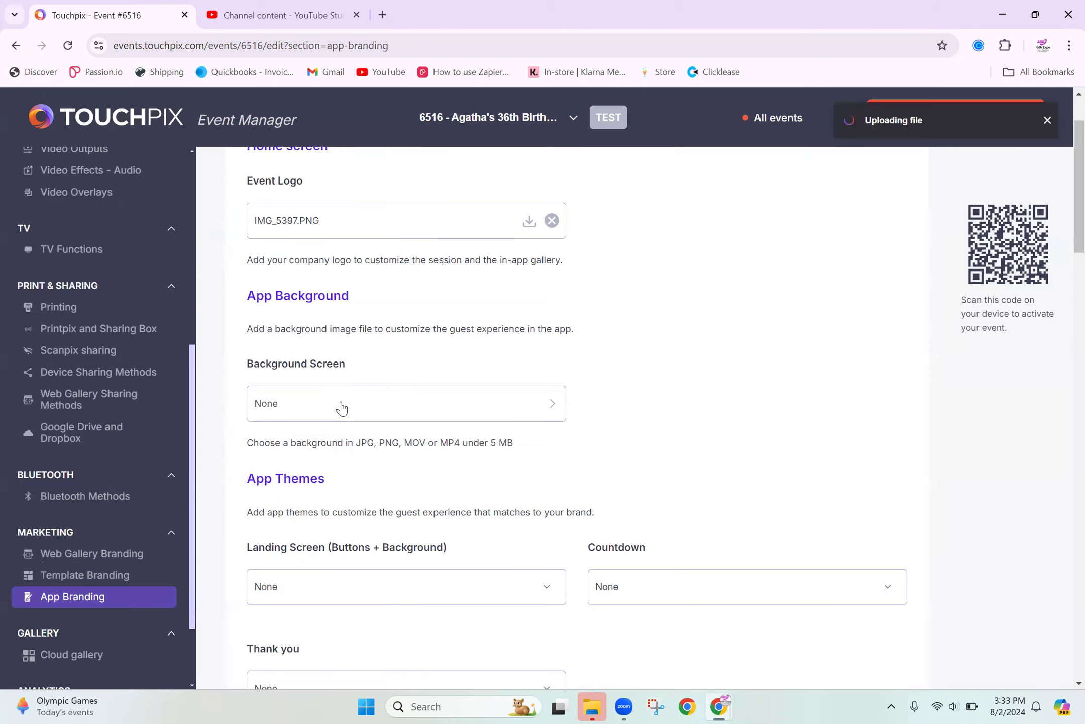
Step: Upload IMG_5357 from the Downloads folder as the app's Background Screen
{"action": "left_click", "coordinate": [357, 416]}
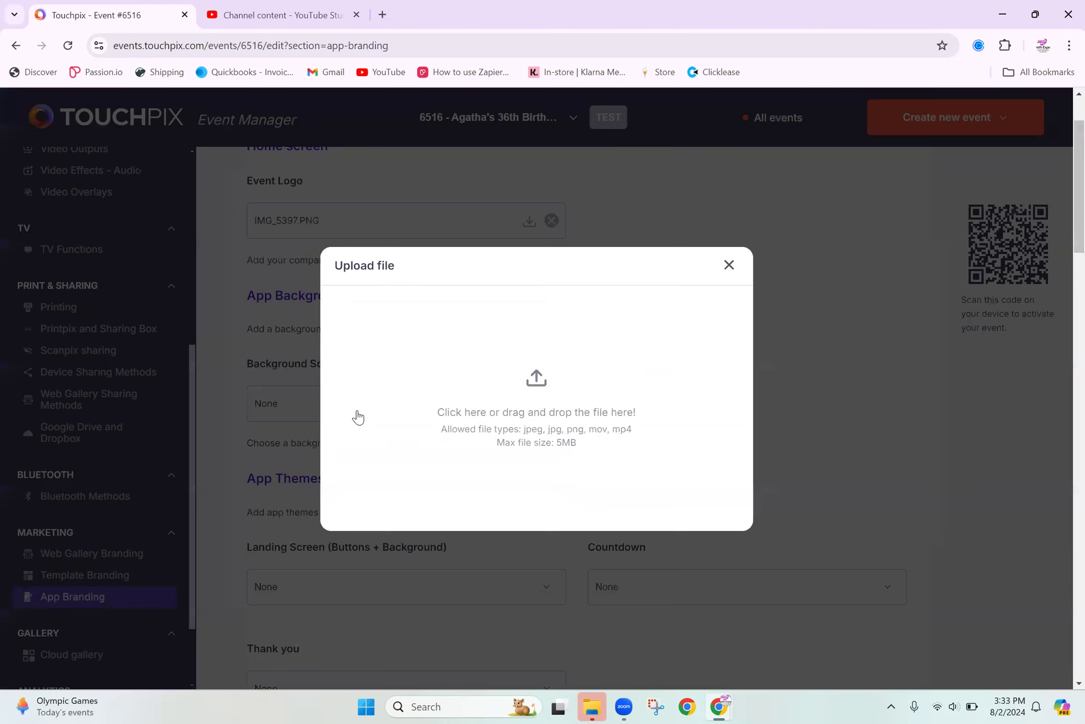
{"action": "left_click", "coordinate": [532, 402]}
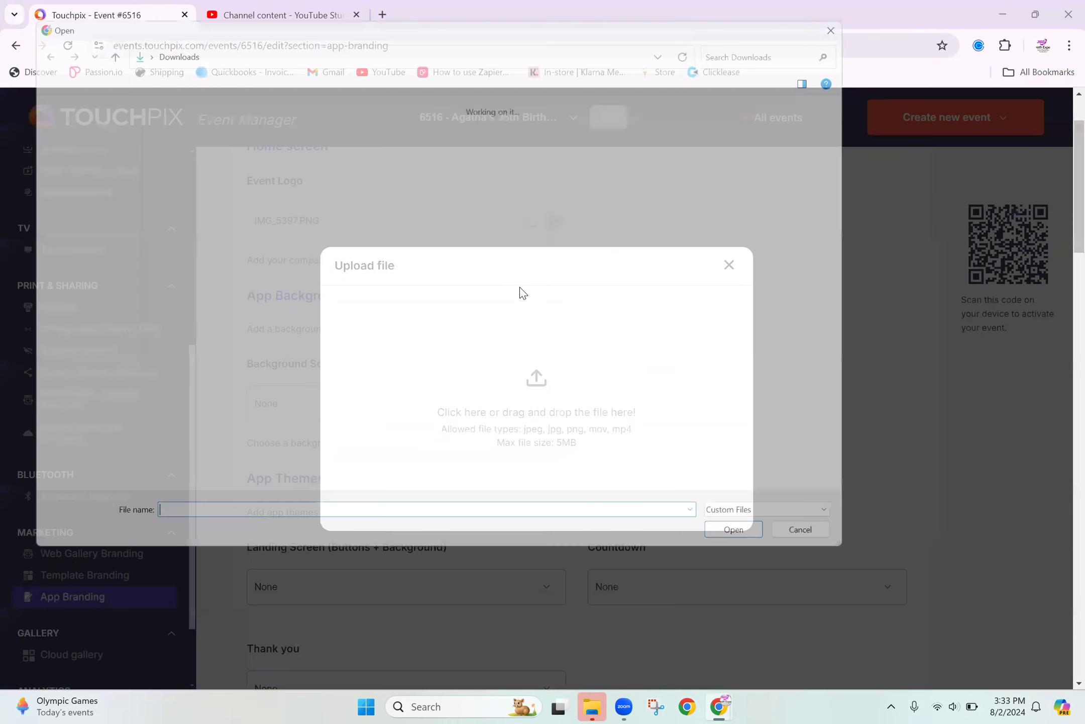
{"action": "scroll", "coordinate": [407, 296], "scroll_direction": "down", "scroll_amount": 10}
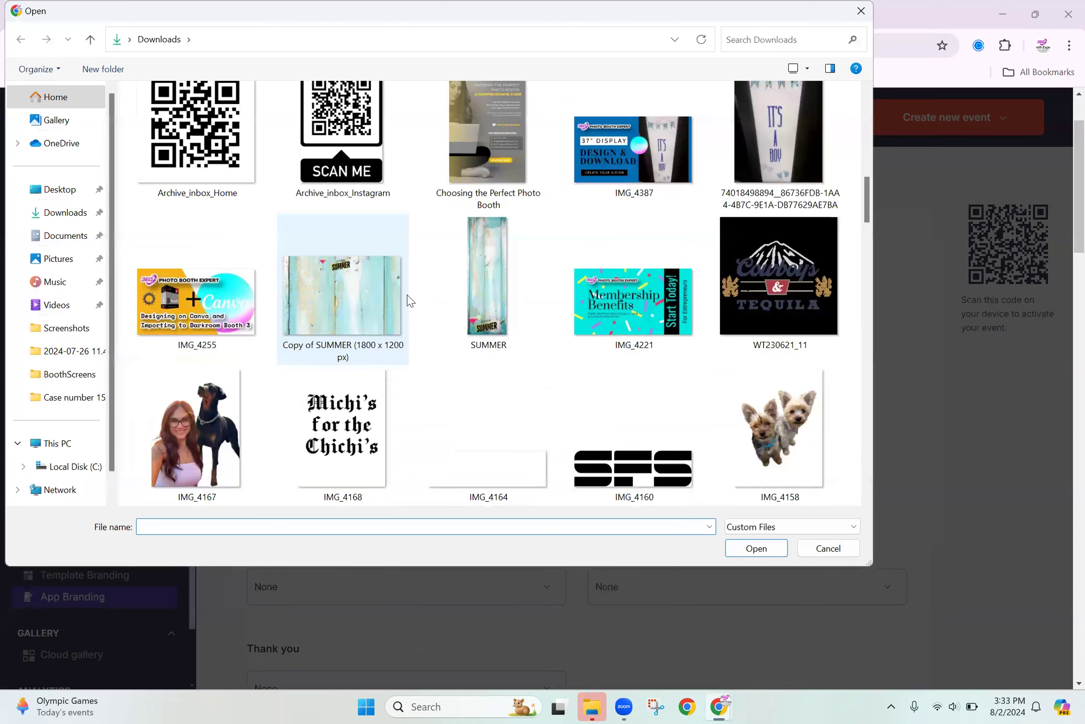
{"action": "scroll", "coordinate": [408, 296], "scroll_direction": "up", "scroll_amount": 5}
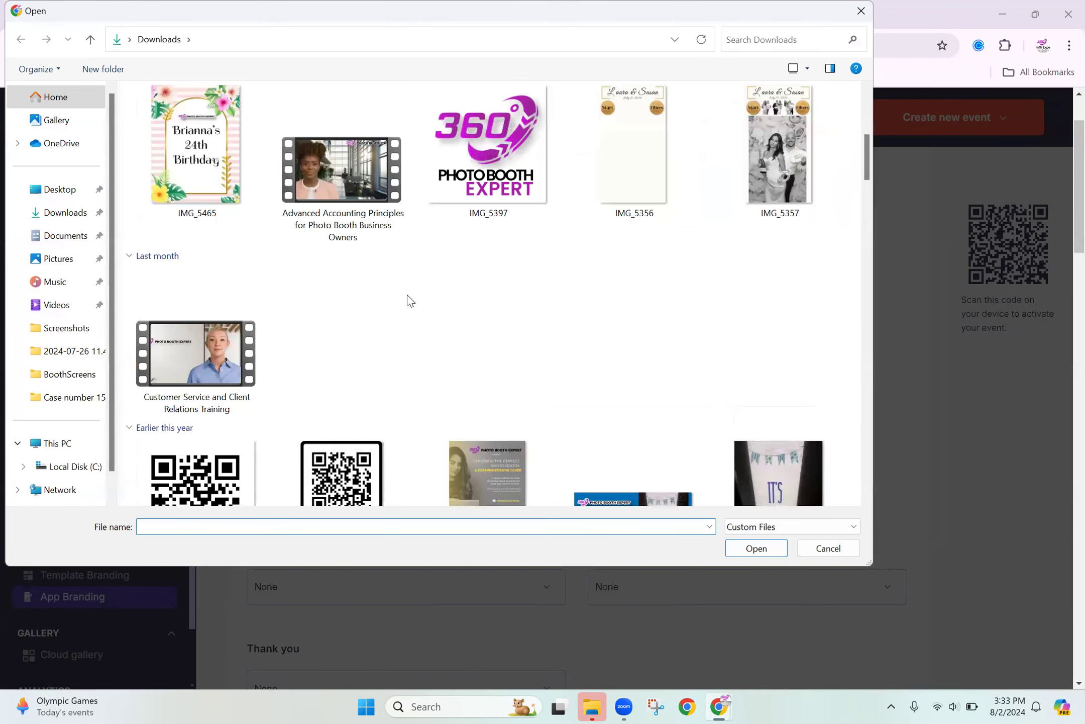
{"action": "double_click", "coordinate": [777, 141]}
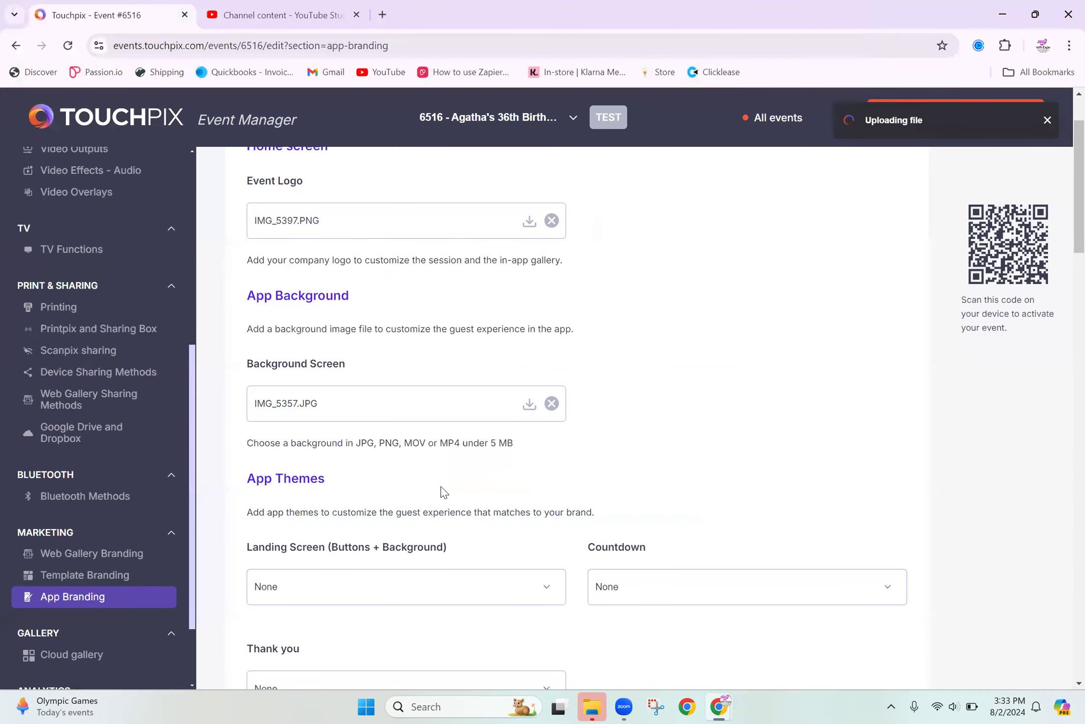
Step: Set the Landing Screen (Buttons + Background) app theme to Poolparty
{"action": "scroll", "coordinate": [451, 472], "scroll_direction": "down", "scroll_amount": 1}
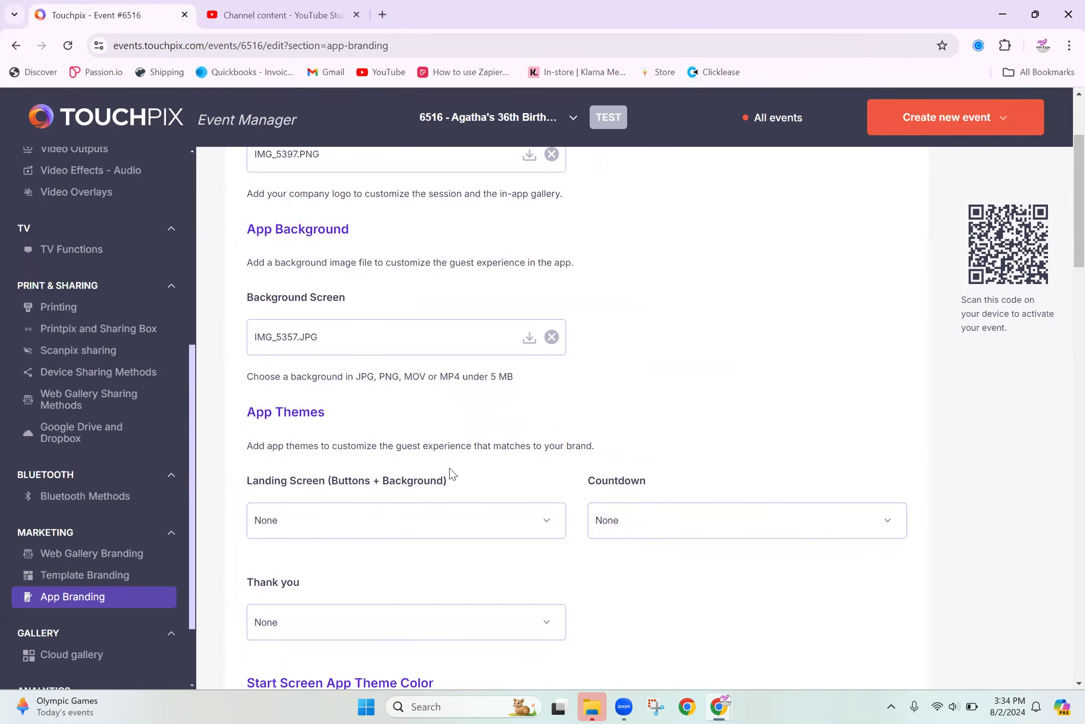
{"action": "scroll", "coordinate": [450, 472], "scroll_direction": "down", "scroll_amount": 1}
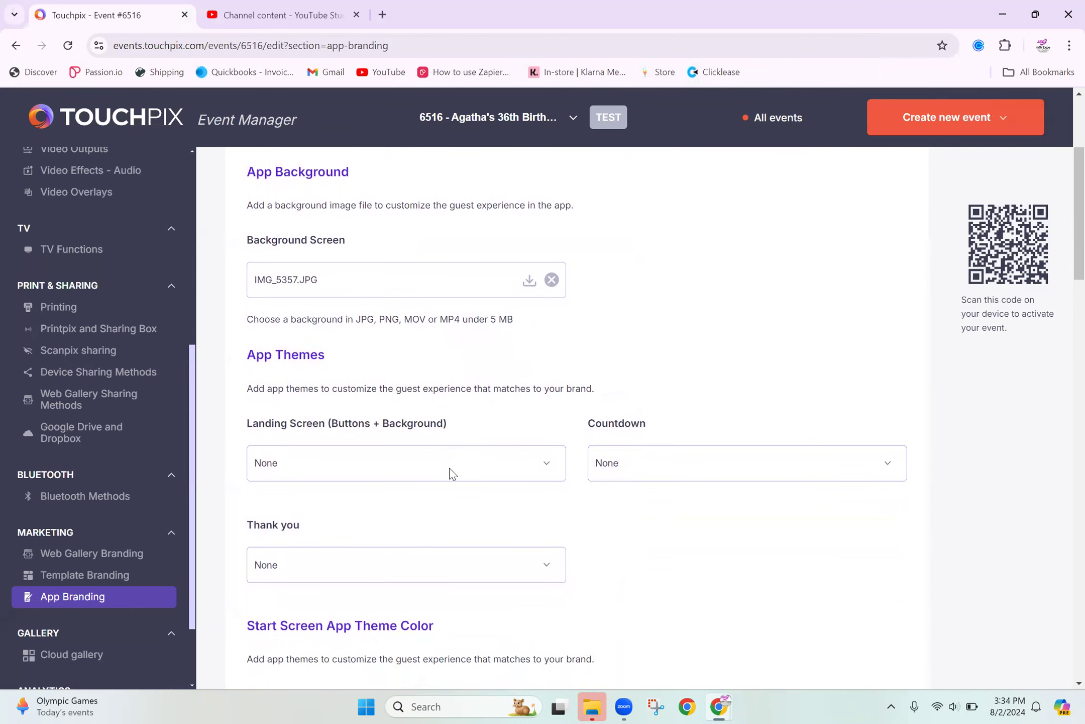
{"action": "scroll", "coordinate": [451, 472], "scroll_direction": "up", "scroll_amount": 1}
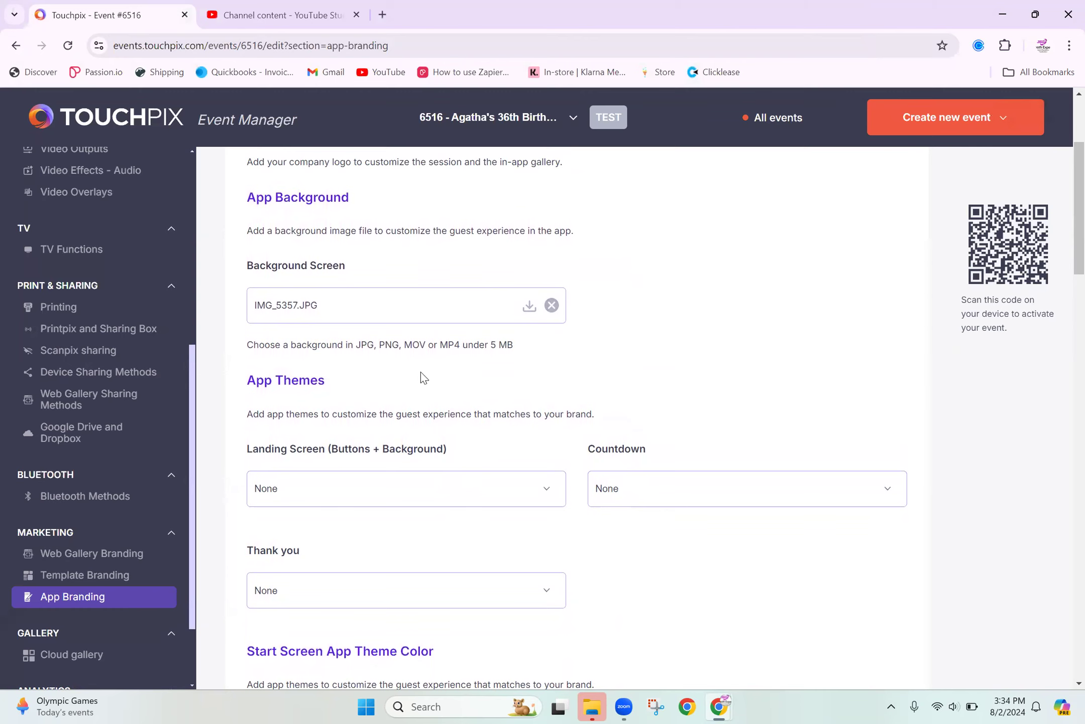
{"action": "scroll", "coordinate": [322, 430], "scroll_direction": "down", "scroll_amount": 2}
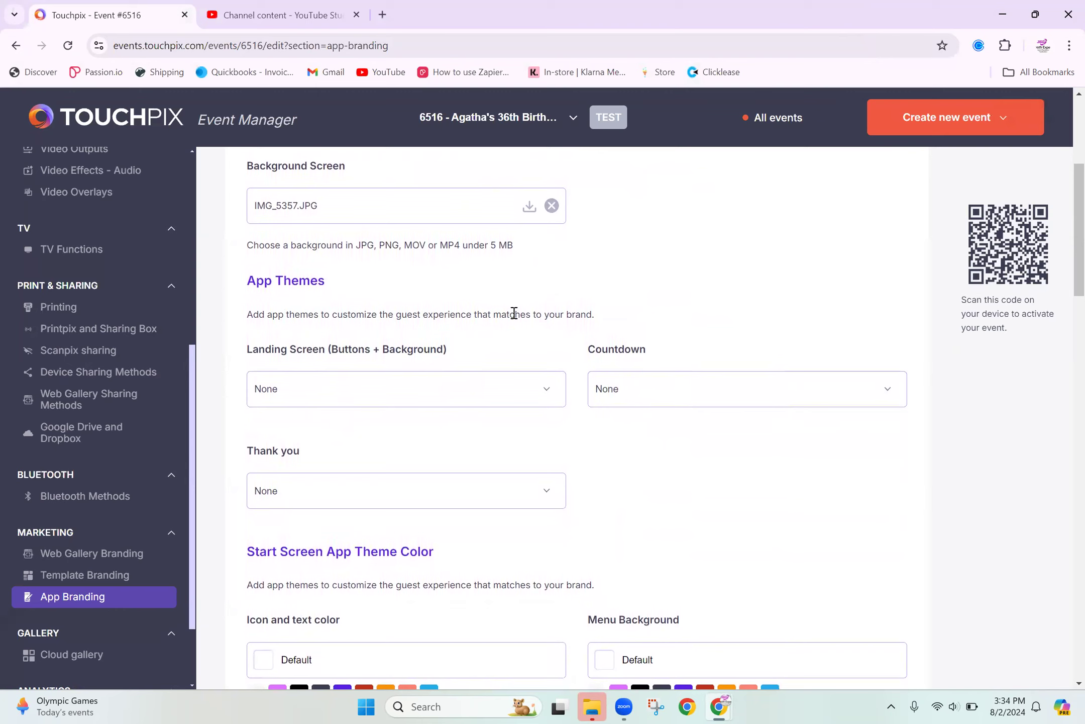
{"action": "left_click", "coordinate": [439, 390]}
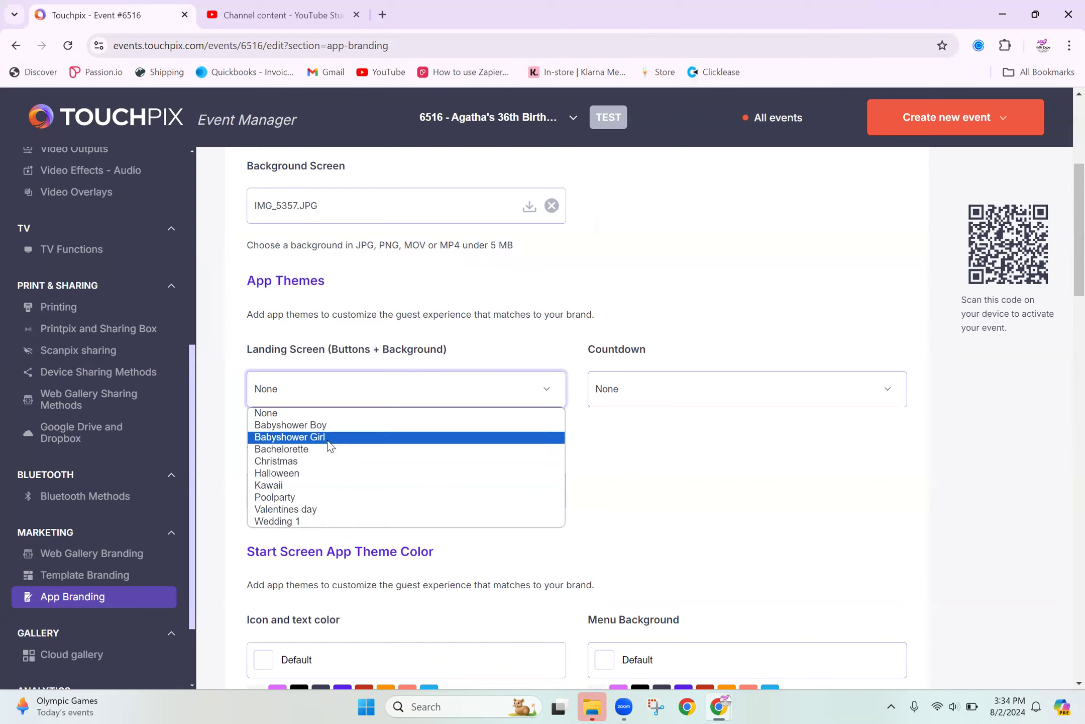
{"action": "left_click", "coordinate": [308, 496]}
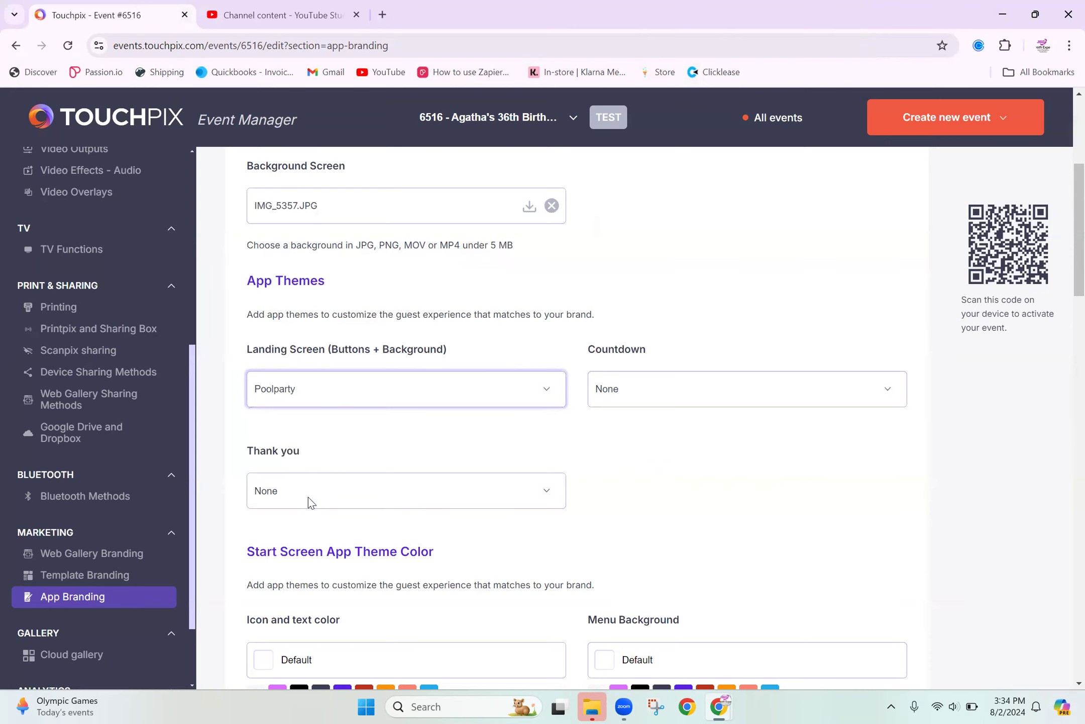
Step: Set both the Countdown and Thank you app themes to Poolparty
{"action": "left_click", "coordinate": [674, 388]}
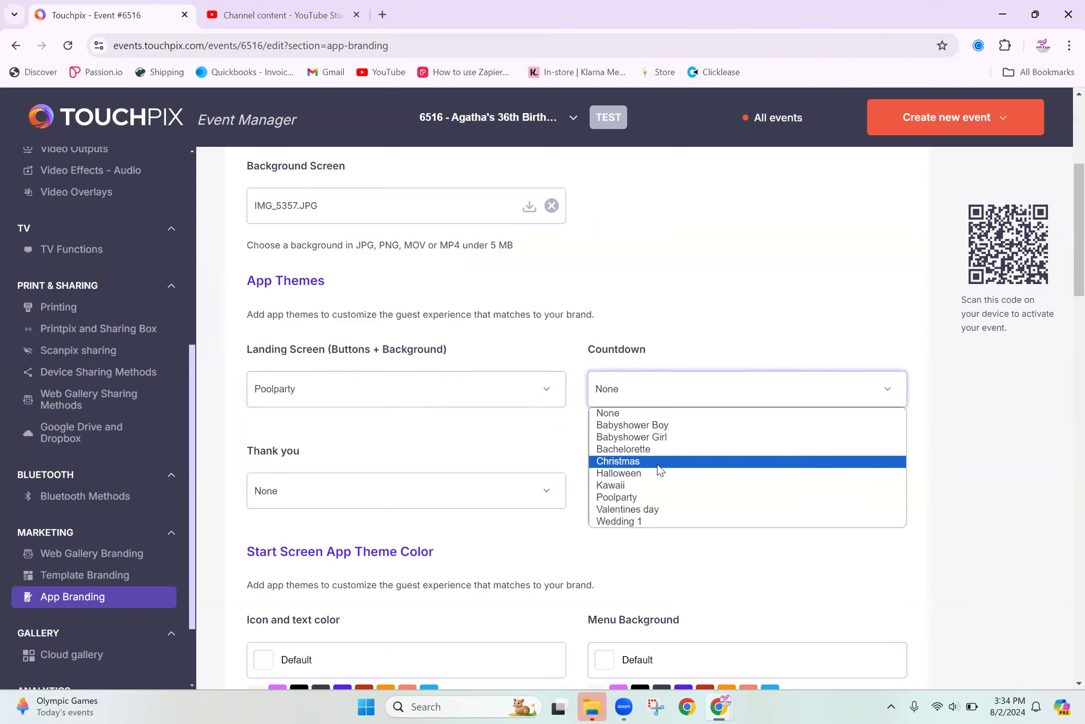
{"action": "left_click", "coordinate": [720, 316]}
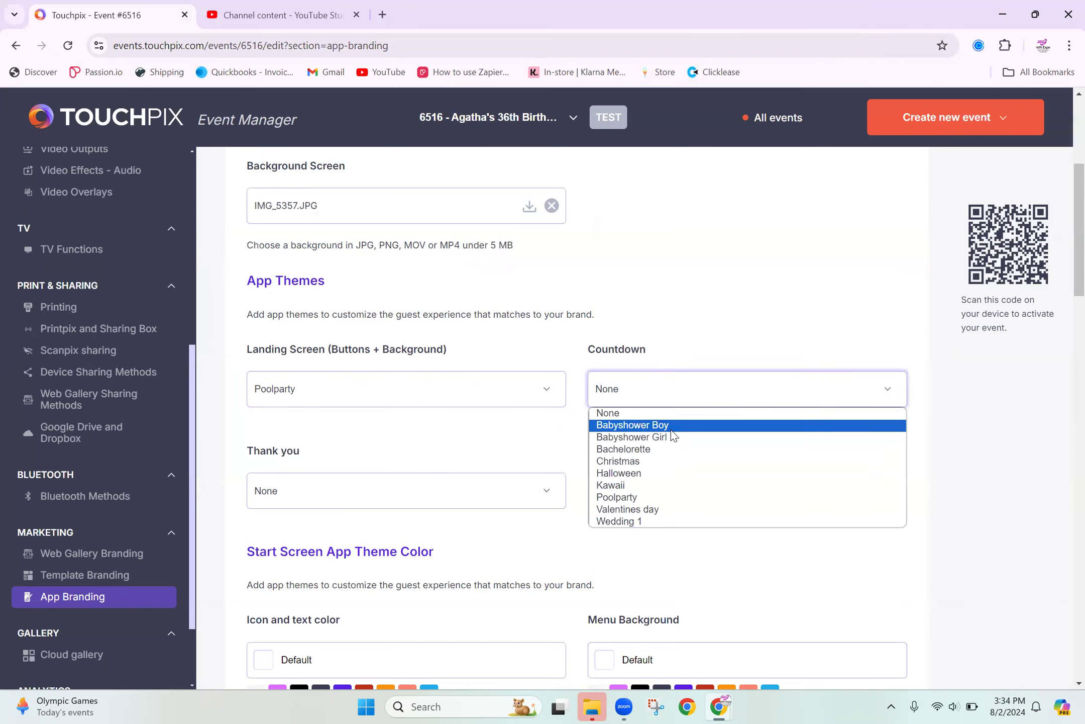
{"action": "left_click", "coordinate": [634, 497]}
{"action": "left_click", "coordinate": [491, 496]}
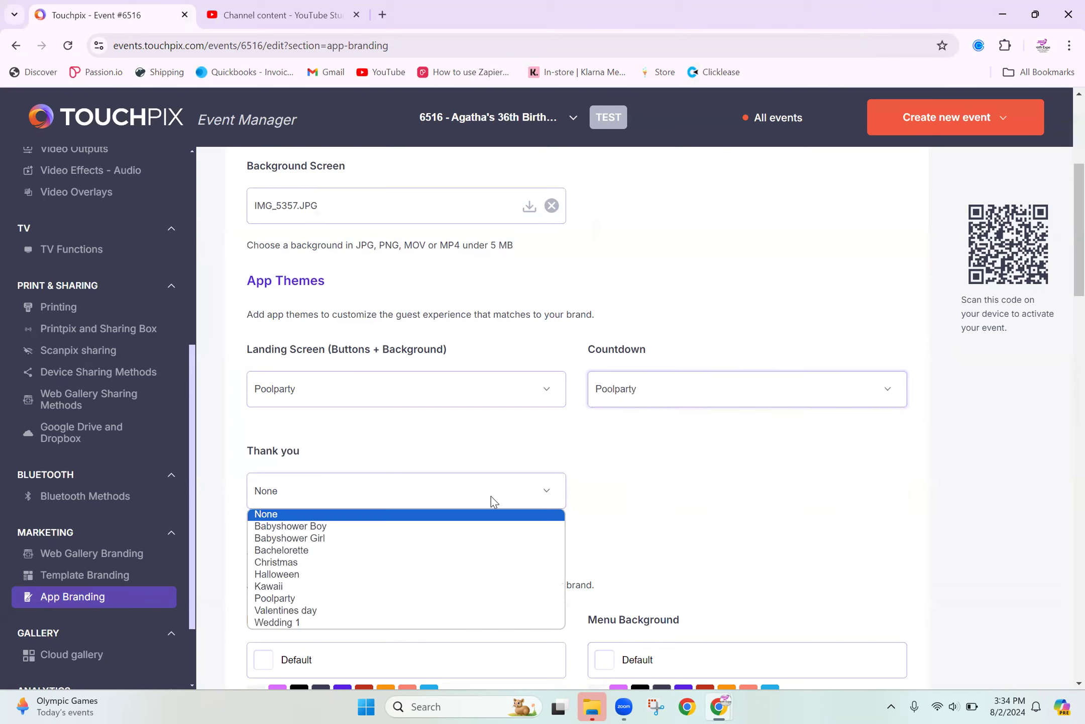
{"action": "left_click", "coordinate": [307, 599]}
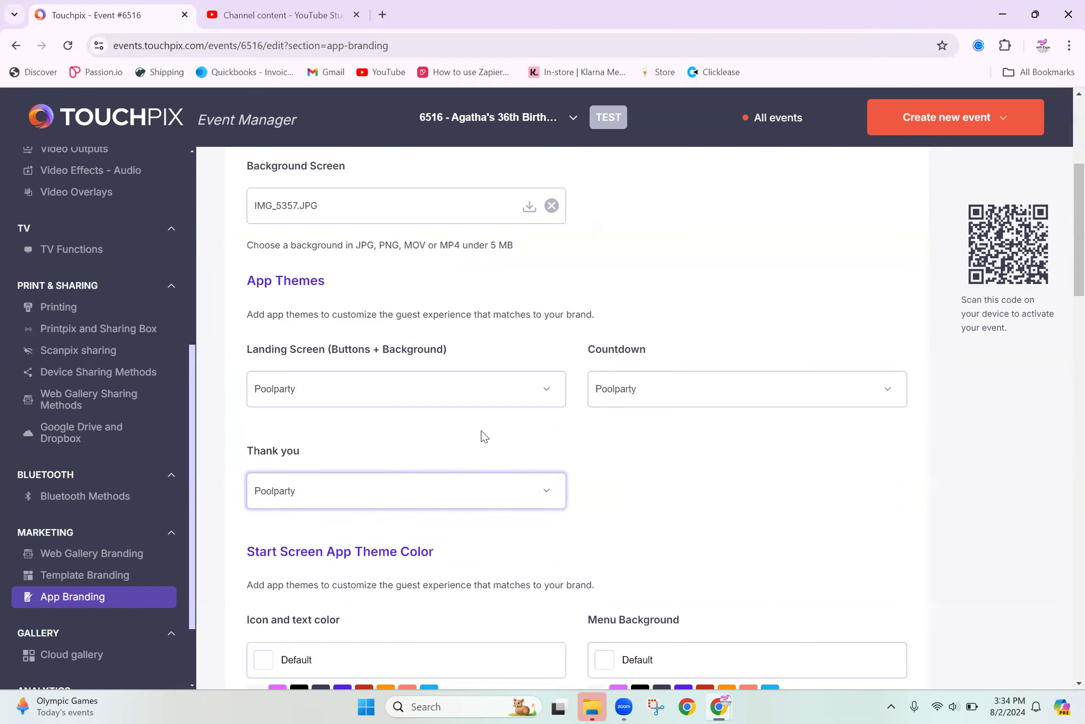
{"action": "scroll", "coordinate": [482, 437], "scroll_direction": "down", "scroll_amount": 1}
{"action": "scroll", "coordinate": [483, 436], "scroll_direction": "up", "scroll_amount": 1}
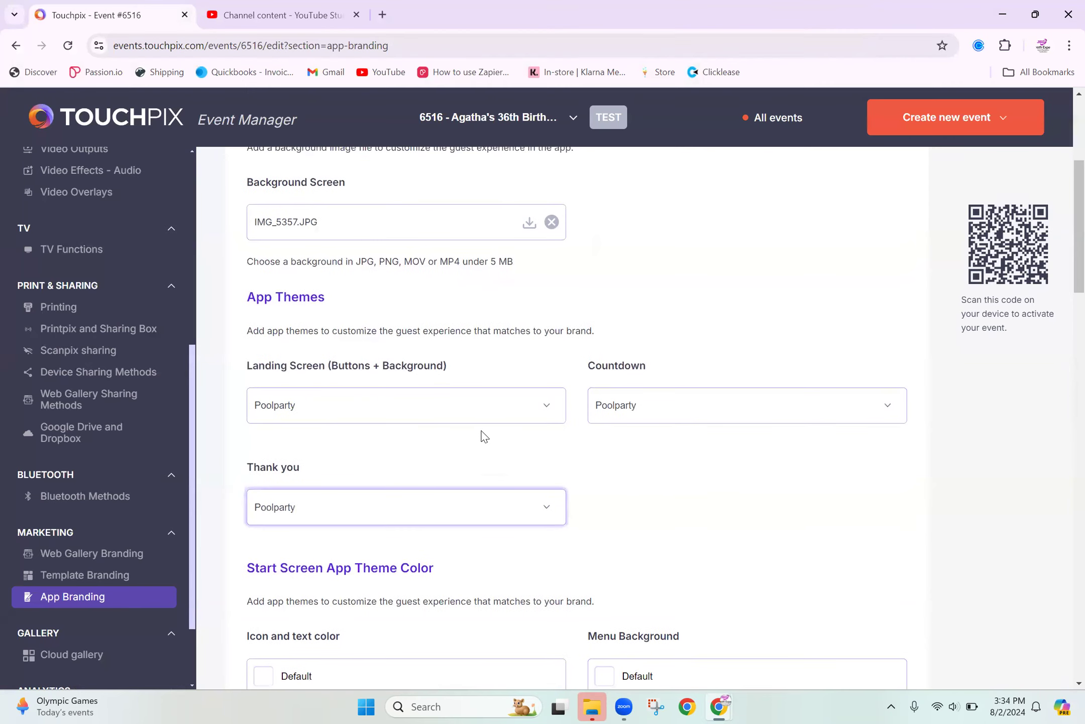
Step: Reset the Landing Screen, Thank you and Countdown app themes to None
{"action": "scroll", "coordinate": [479, 267], "scroll_direction": "down", "scroll_amount": 10}
{"action": "scroll", "coordinate": [479, 267], "scroll_direction": "up", "scroll_amount": 8}
{"action": "right_click", "coordinate": [479, 272]}
{"action": "left_click", "coordinate": [452, 327]}
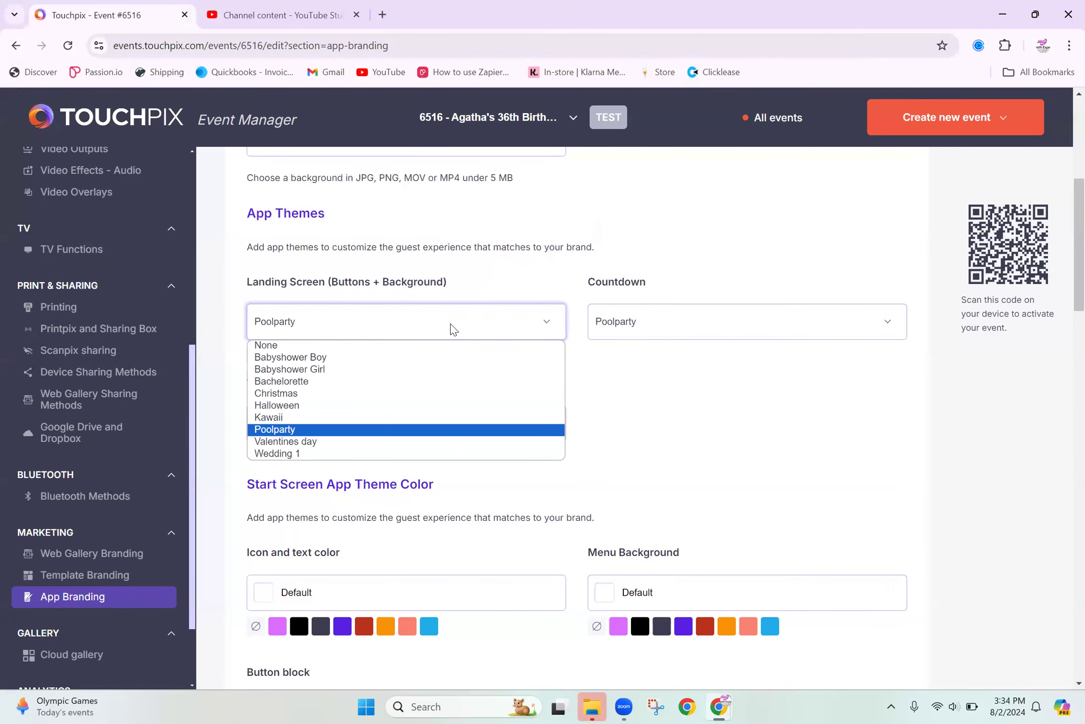
{"action": "left_click", "coordinate": [431, 345]}
{"action": "left_click", "coordinate": [361, 432]}
{"action": "left_click", "coordinate": [361, 439]}
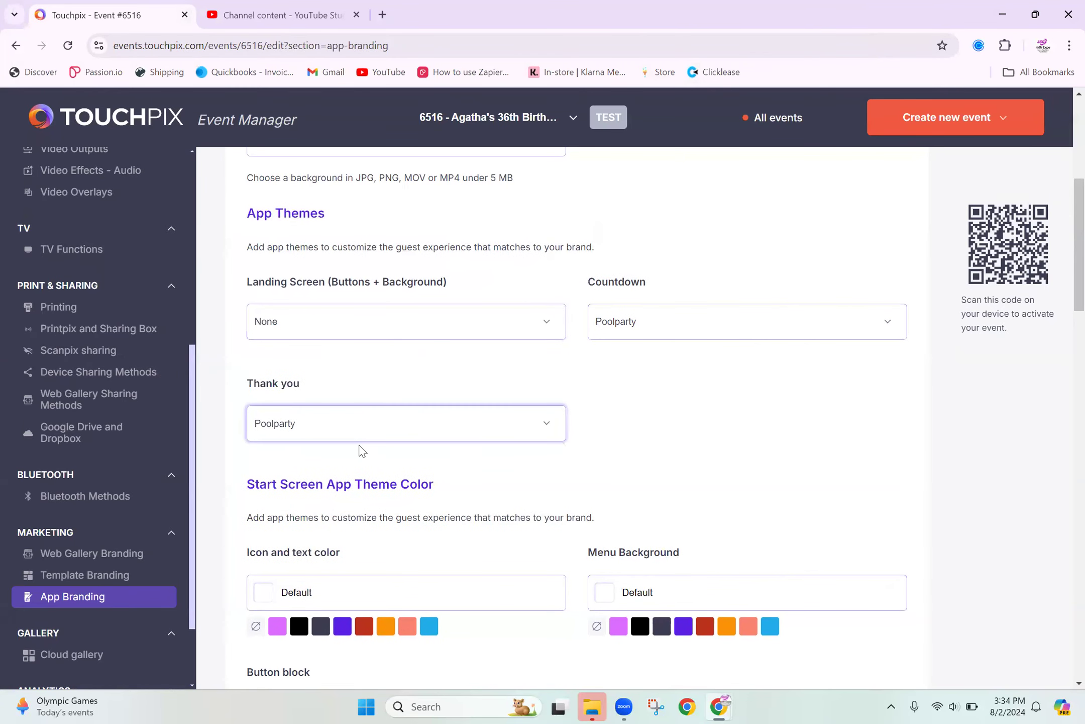
{"action": "left_click", "coordinate": [341, 435]}
{"action": "left_click", "coordinate": [317, 449]}
{"action": "left_click", "coordinate": [650, 320]}
{"action": "left_click", "coordinate": [620, 344]}
Step: Set the start screen's Icon and text color and its Button block color to blue #20ADE9
{"action": "scroll", "coordinate": [524, 402], "scroll_direction": "down", "scroll_amount": 2}
{"action": "scroll", "coordinate": [506, 415], "scroll_direction": "down", "scroll_amount": 2}
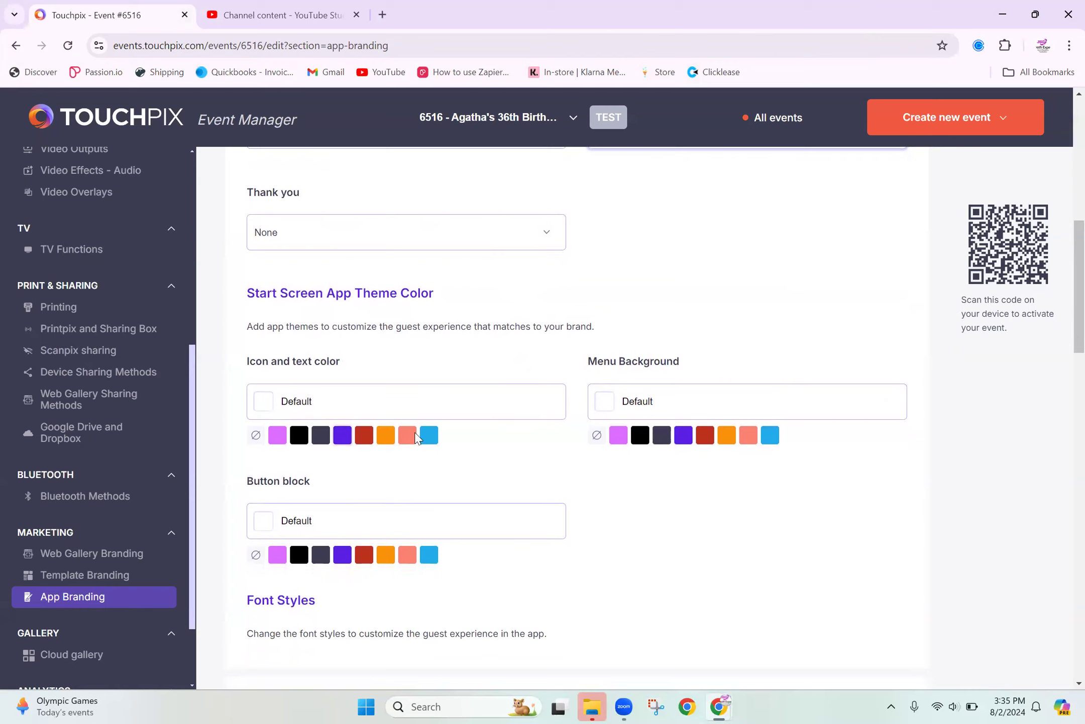
{"action": "left_click", "coordinate": [430, 436]}
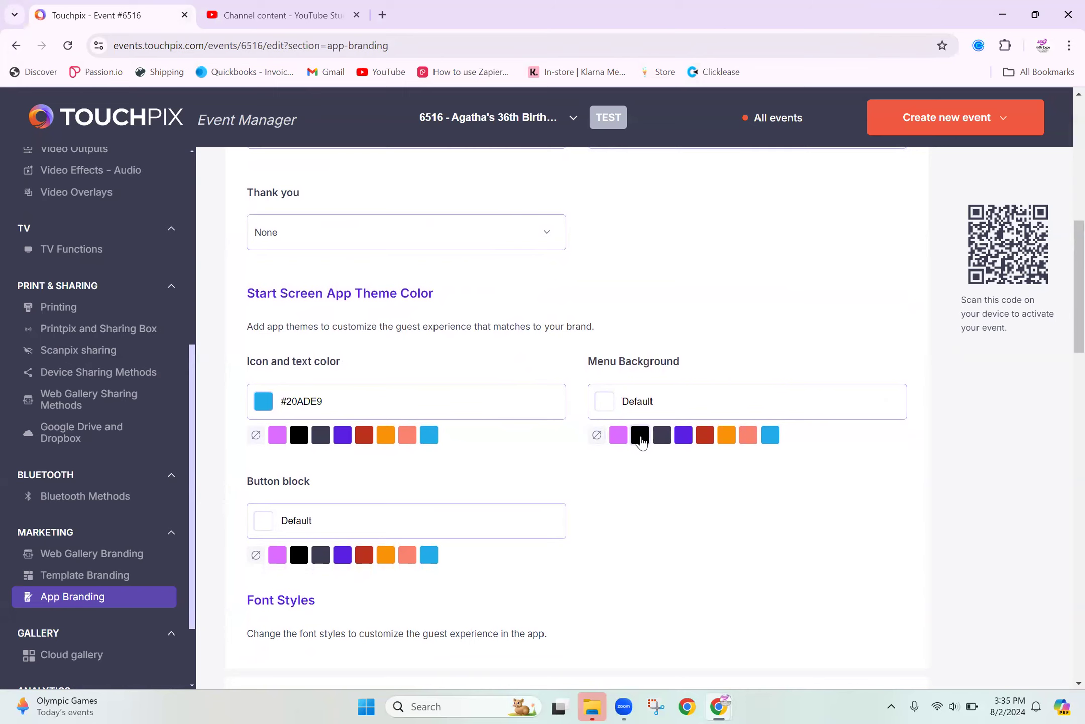
{"action": "scroll", "coordinate": [506, 494], "scroll_direction": "down", "scroll_amount": 2}
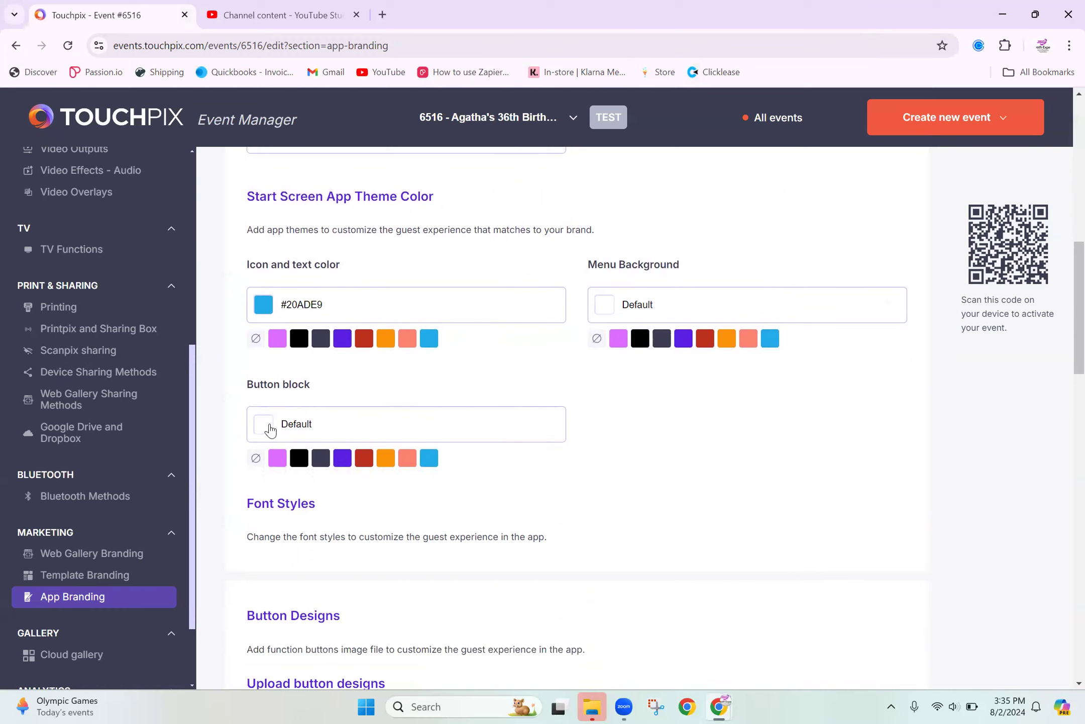
{"action": "left_click", "coordinate": [430, 457]}
Step: Check the upload options for the Photo AI button design without adding a file
{"action": "scroll", "coordinate": [366, 515], "scroll_direction": "down", "scroll_amount": 3}
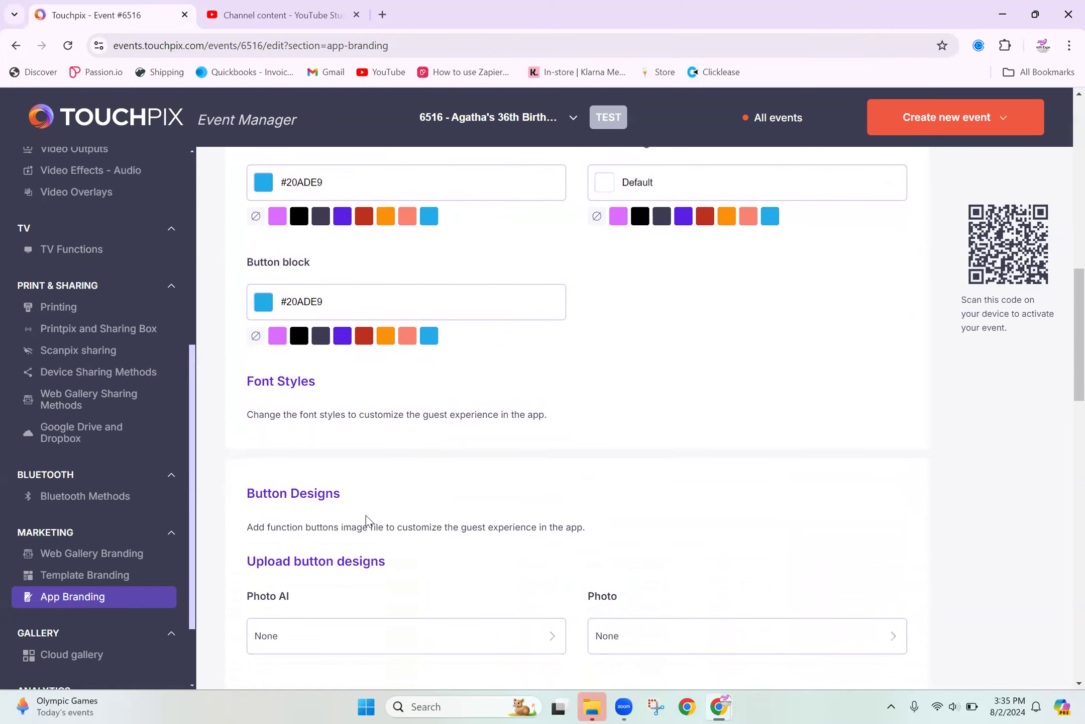
{"action": "scroll", "coordinate": [365, 514], "scroll_direction": "down", "scroll_amount": 5}
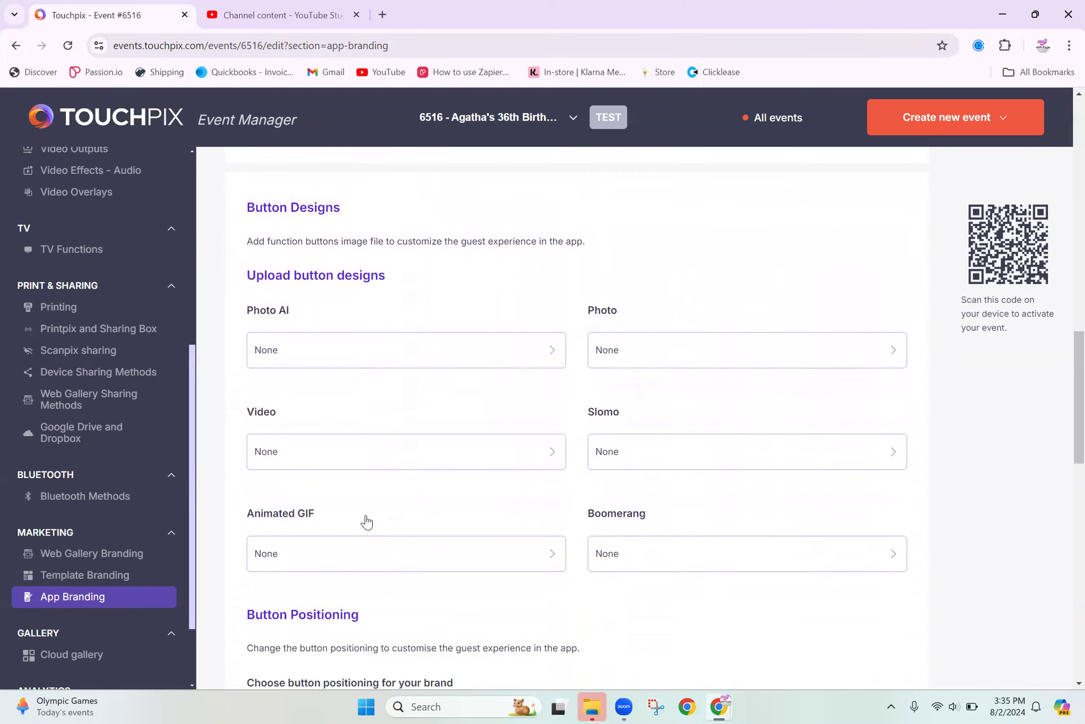
{"action": "left_click", "coordinate": [495, 349]}
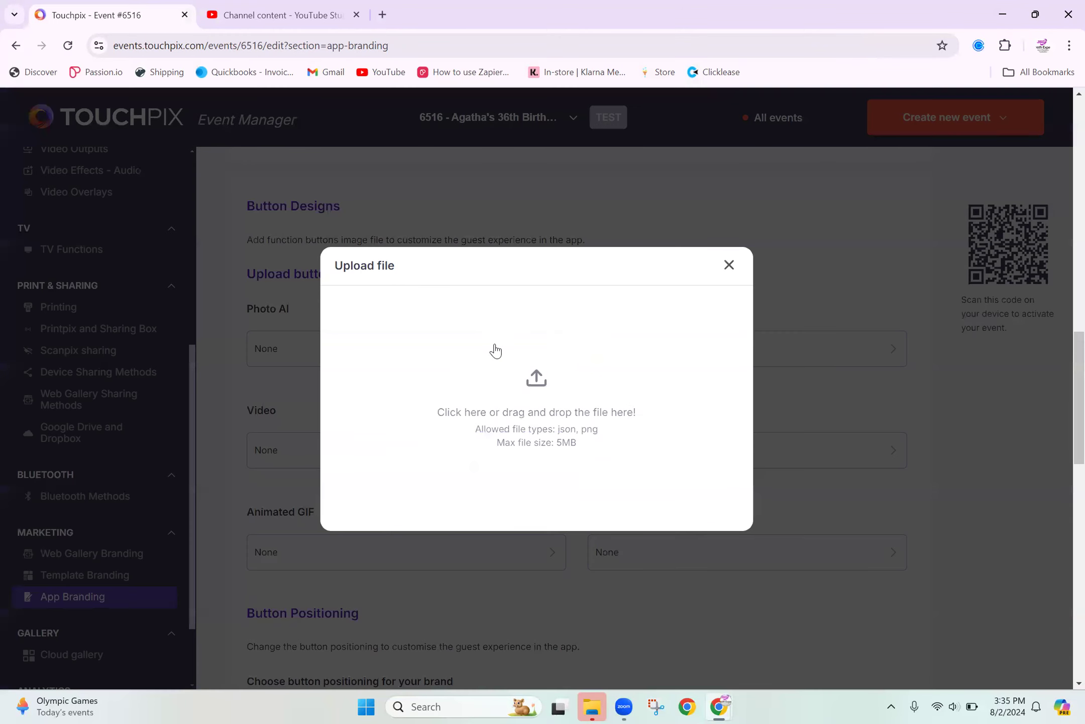
{"action": "left_click", "coordinate": [729, 265]}
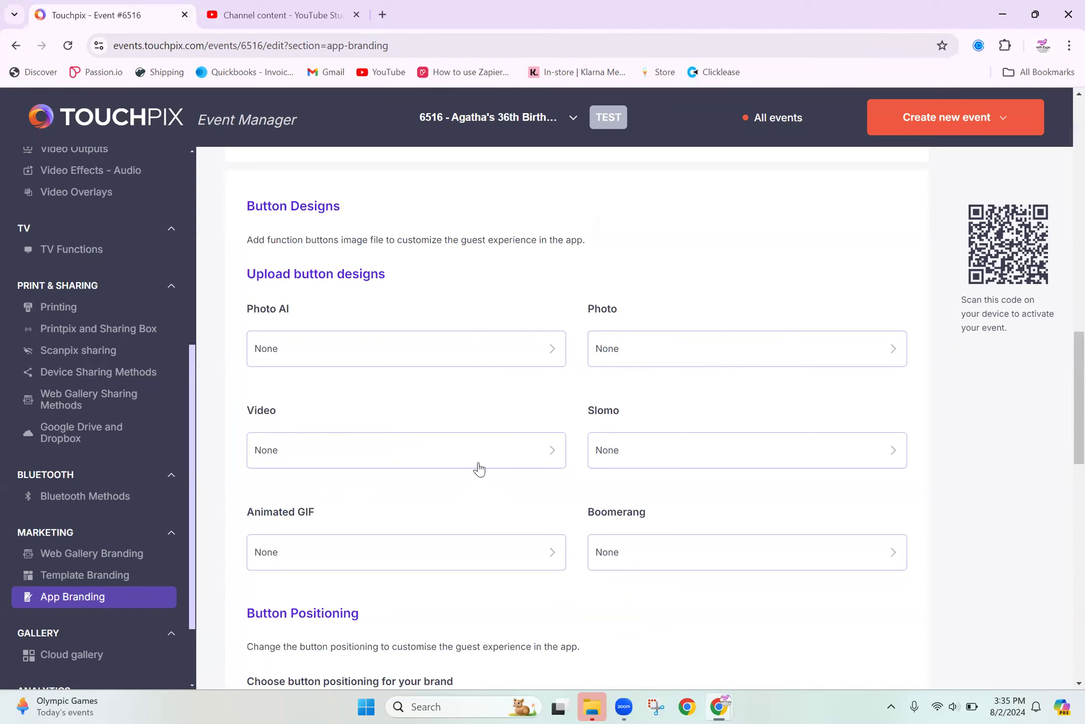
{"action": "scroll", "coordinate": [479, 468], "scroll_direction": "down", "scroll_amount": 1}
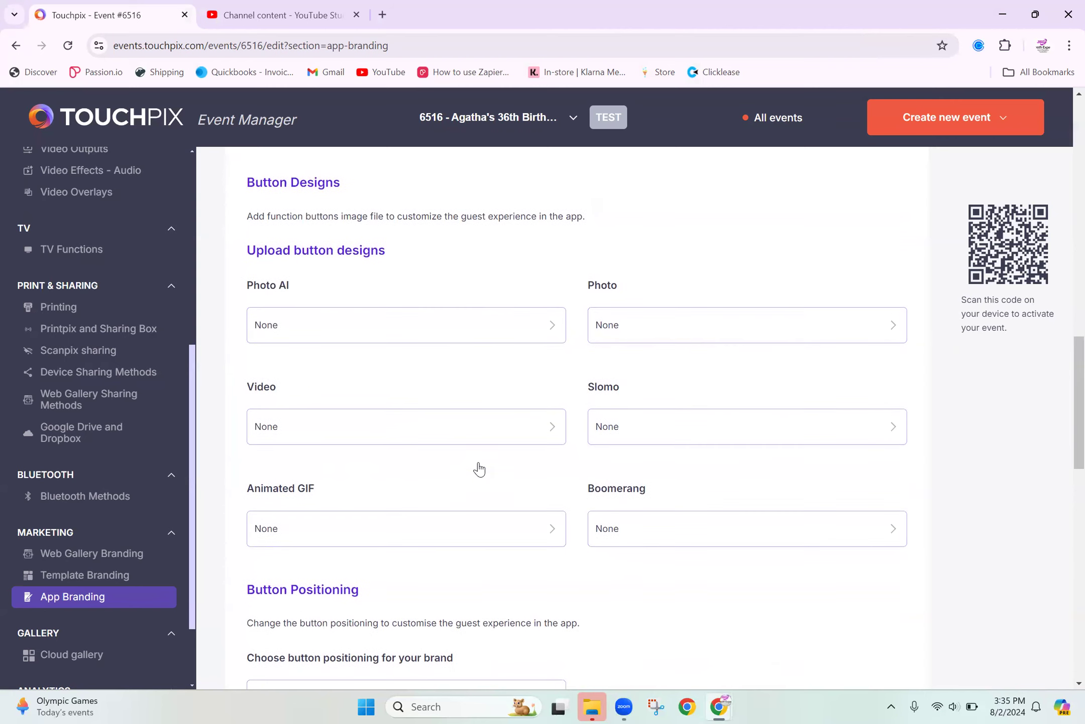
{"action": "left_click", "coordinate": [553, 322]}
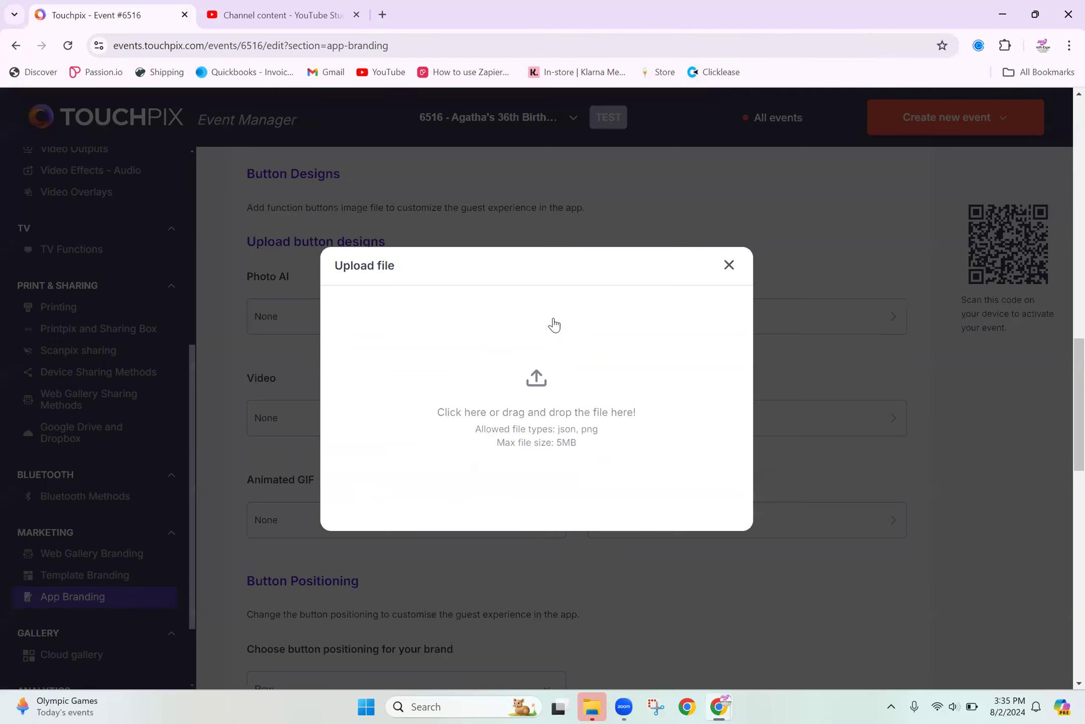
{"action": "left_click", "coordinate": [728, 266]}
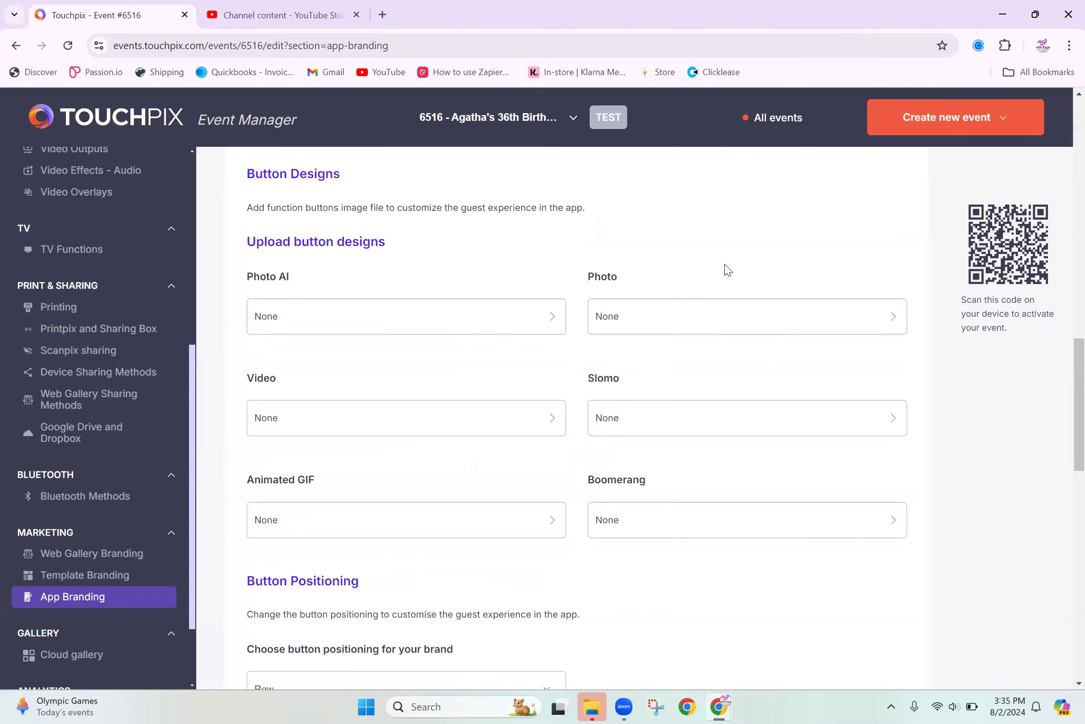
Step: Review the button positioning and color settings, and check the upload options for the Countdown and Thank you screens without adding files
{"action": "scroll", "coordinate": [444, 416], "scroll_direction": "down", "scroll_amount": 4}
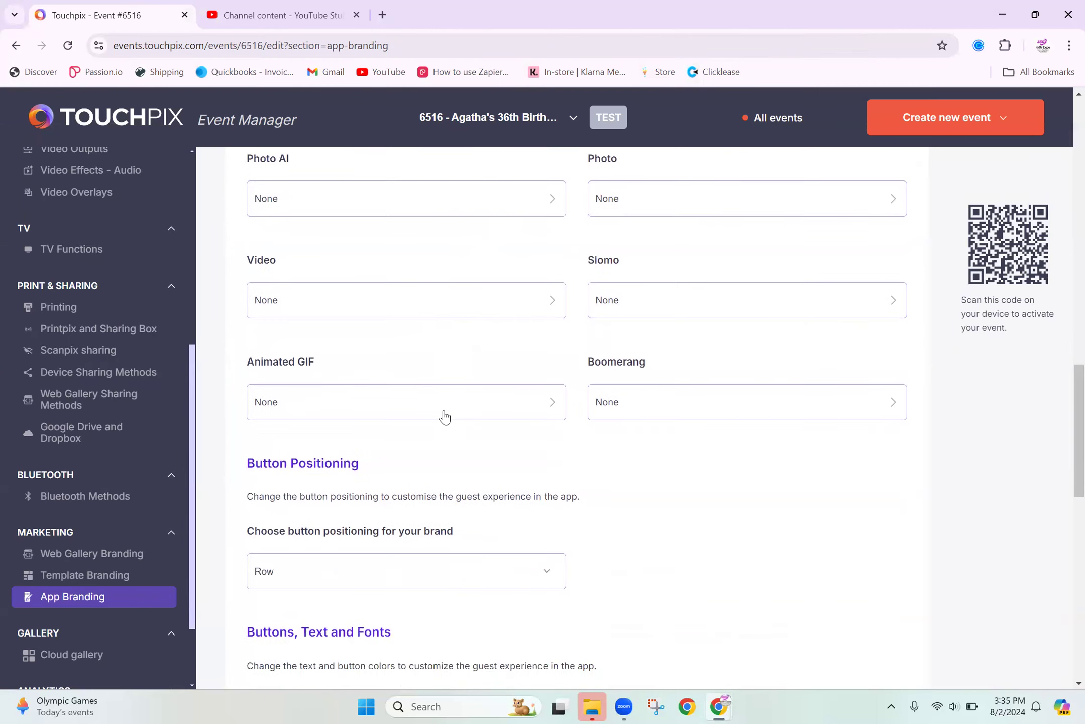
{"action": "scroll", "coordinate": [444, 416], "scroll_direction": "down", "scroll_amount": 5}
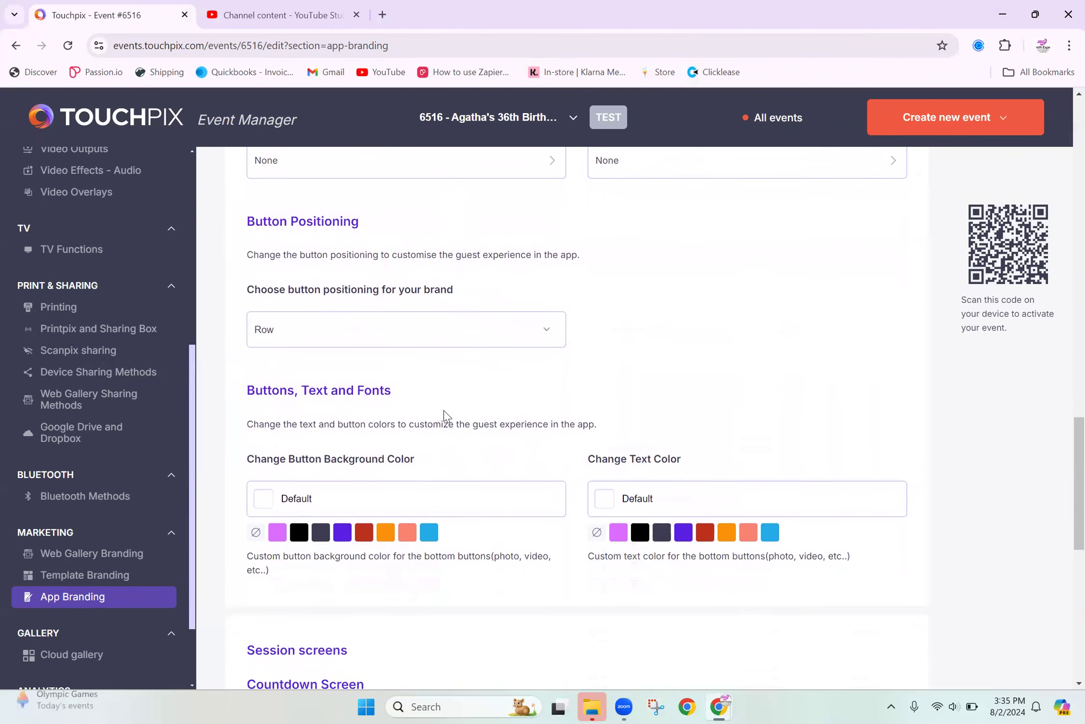
{"action": "scroll", "coordinate": [444, 411], "scroll_direction": "down", "scroll_amount": 2}
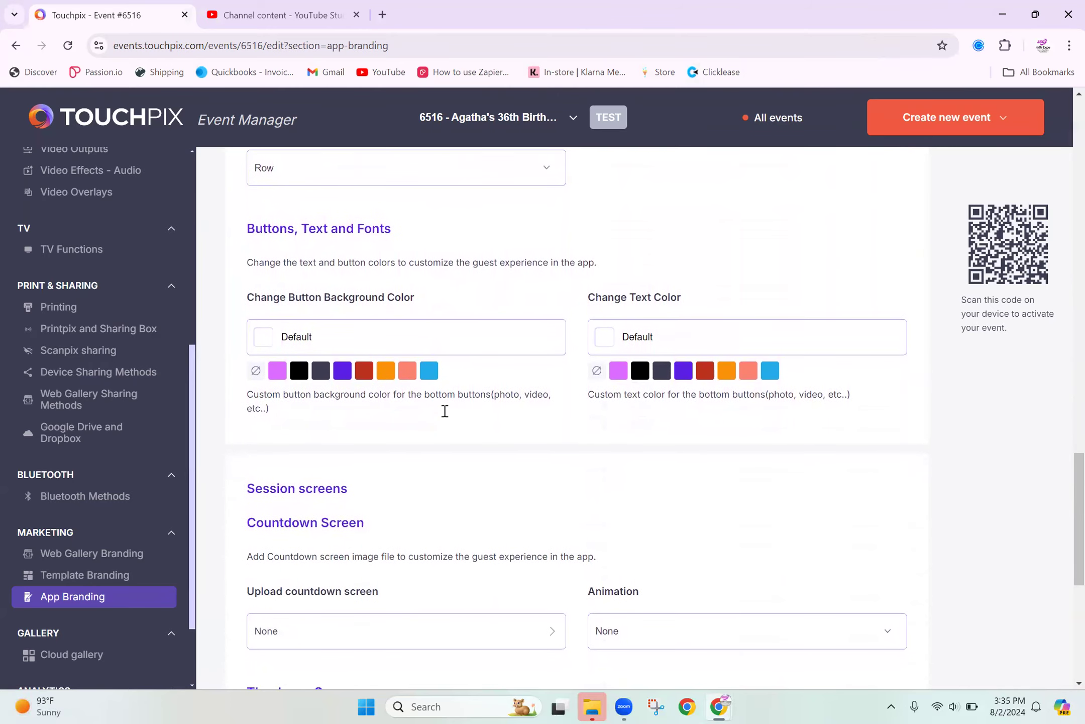
{"action": "scroll", "coordinate": [479, 422], "scroll_direction": "down", "scroll_amount": 4}
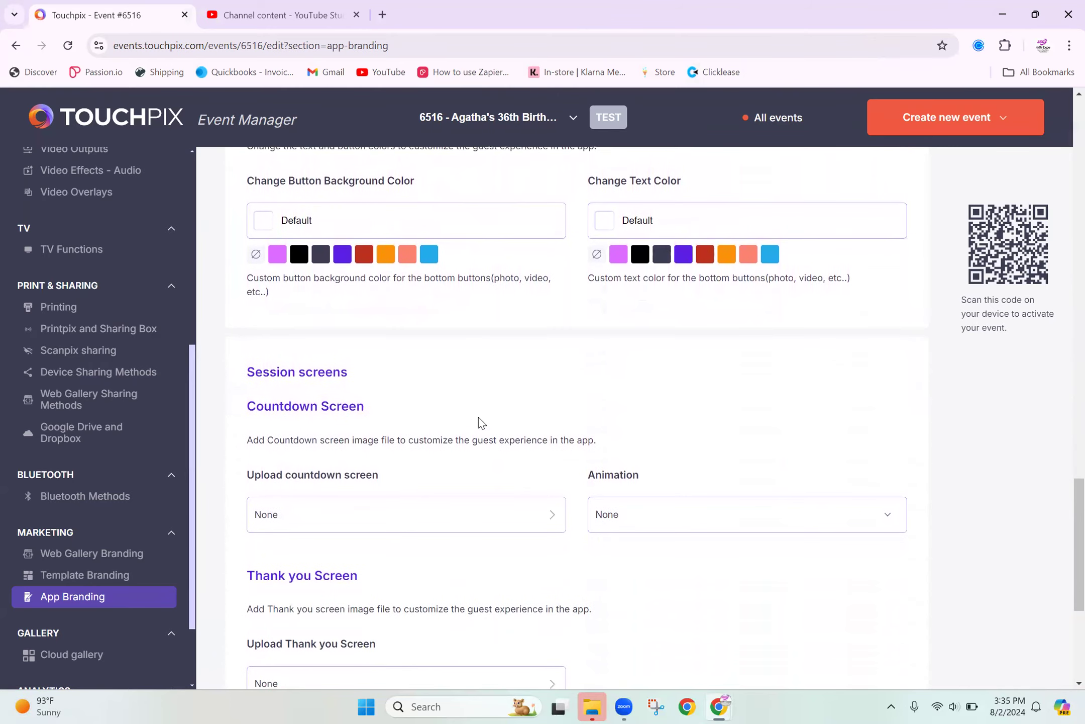
{"action": "scroll", "coordinate": [478, 422], "scroll_direction": "down", "scroll_amount": 1}
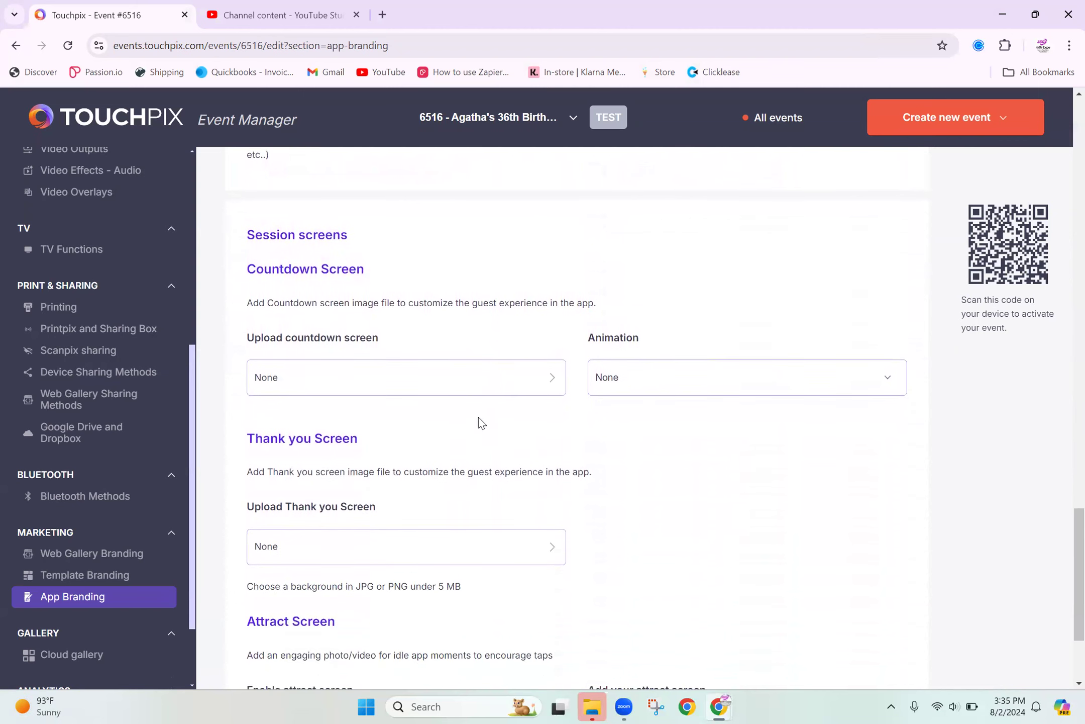
{"action": "left_click", "coordinate": [486, 386]}
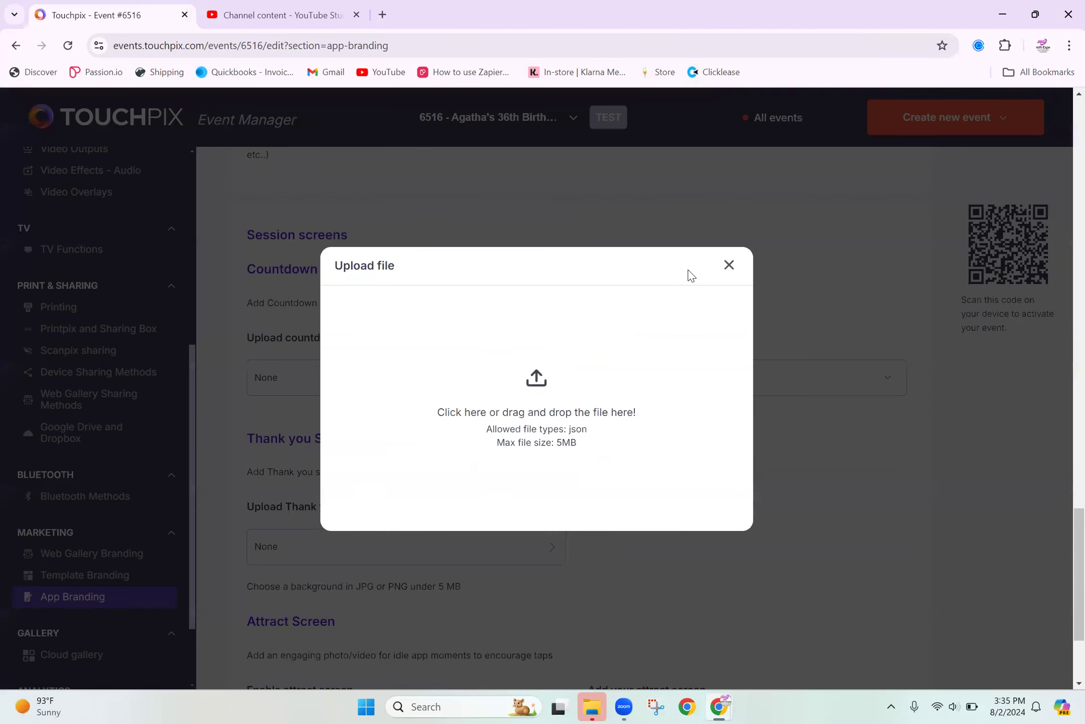
{"action": "left_click", "coordinate": [731, 267]}
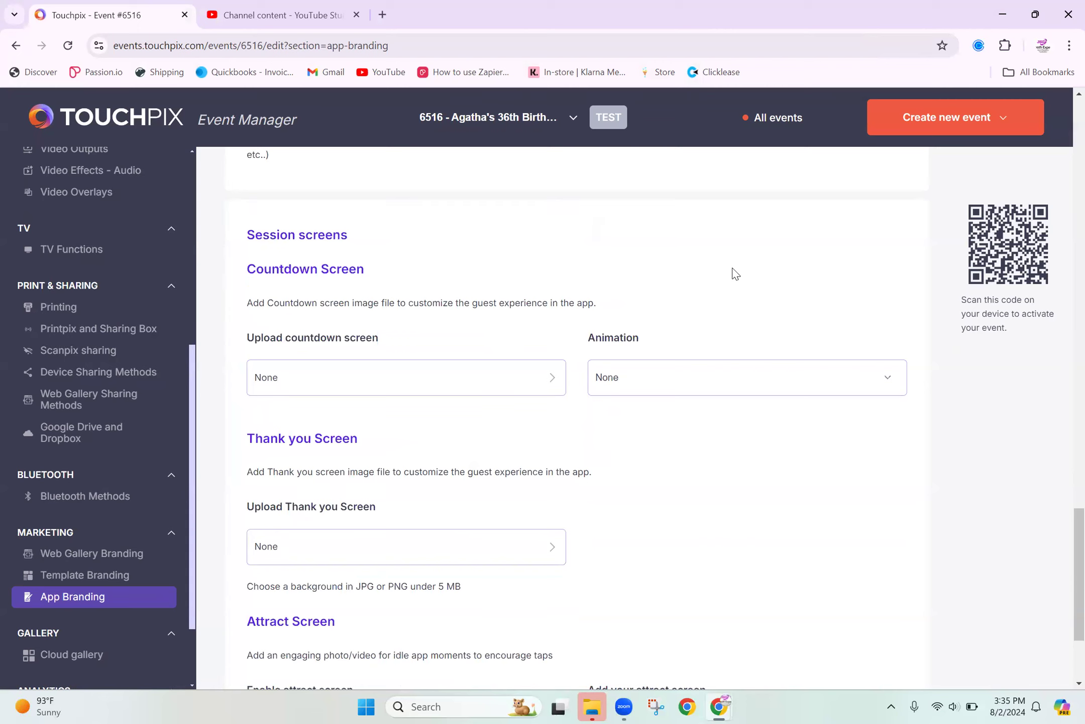
{"action": "left_click", "coordinate": [350, 551]}
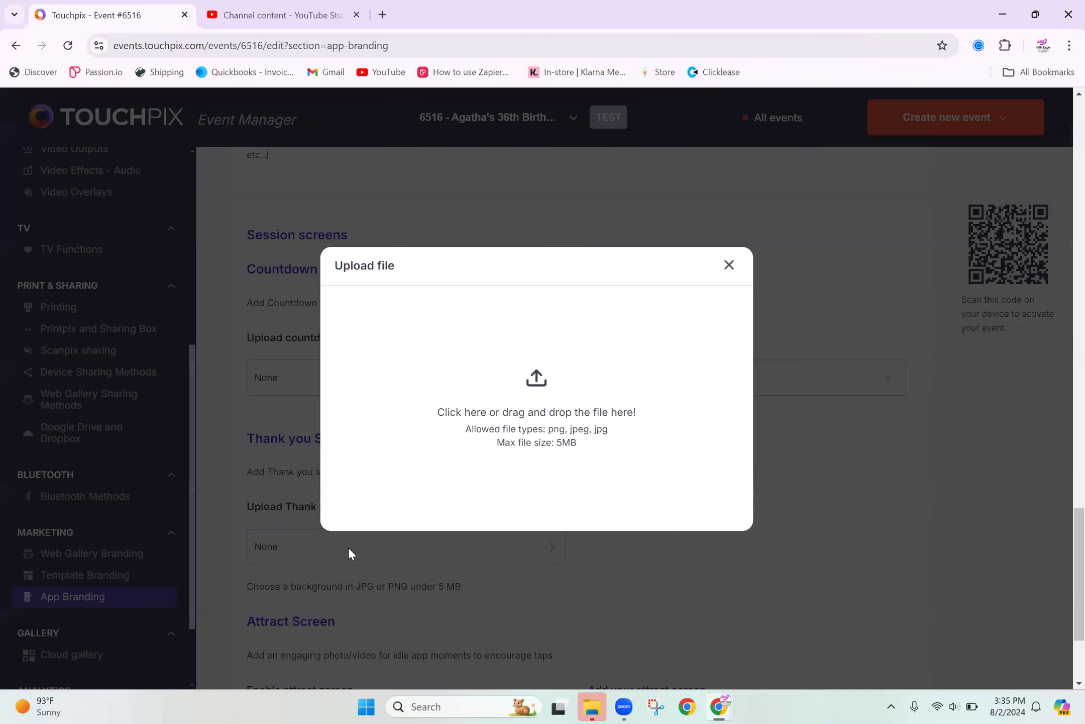
{"action": "left_click", "coordinate": [729, 267]}
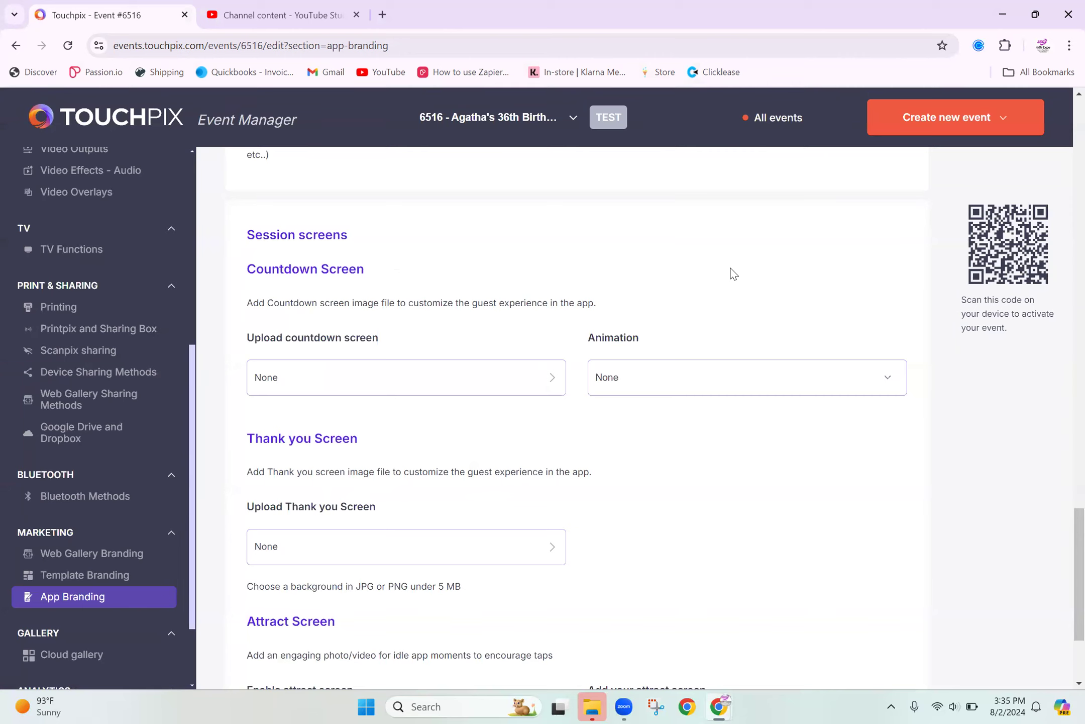
Step: Check the attract screen's upload options without adding a file, and switch Enable attract screen on and off again
{"action": "scroll", "coordinate": [357, 494], "scroll_direction": "down", "scroll_amount": 3}
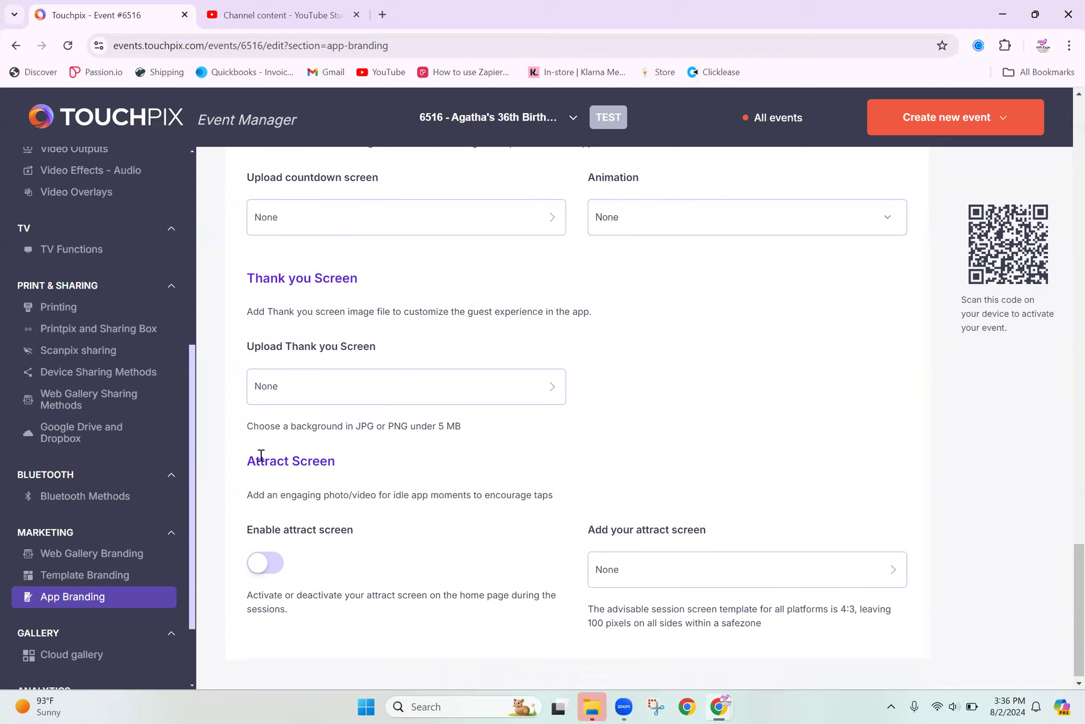
{"action": "left_click", "coordinate": [648, 569]}
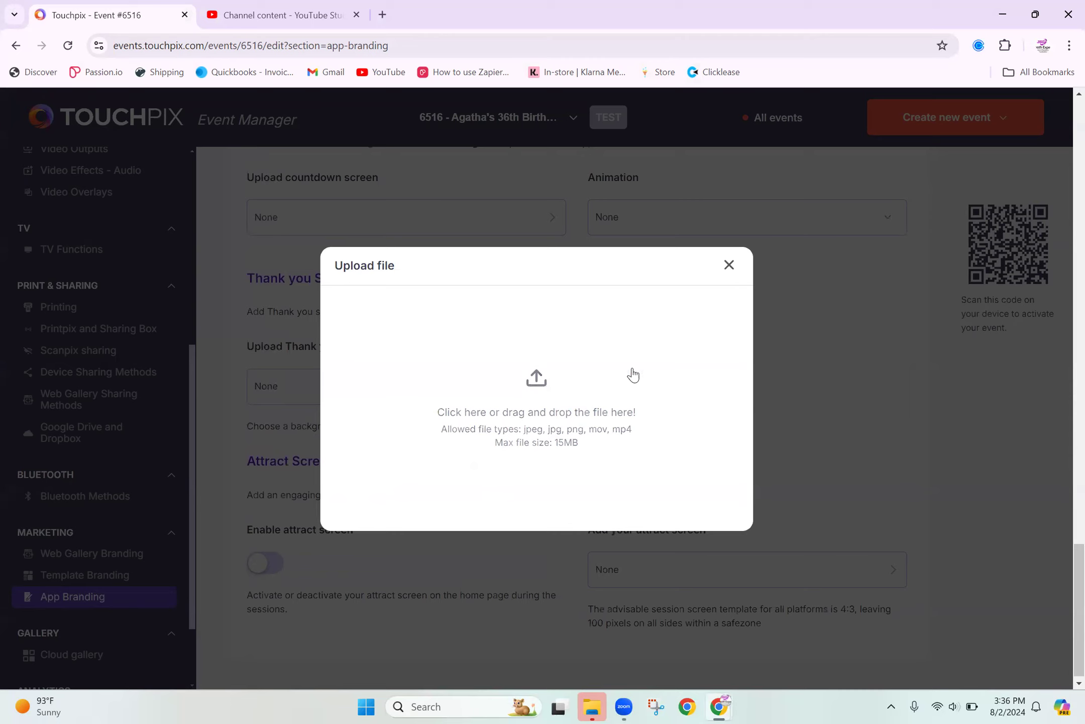
{"action": "left_click", "coordinate": [728, 265]}
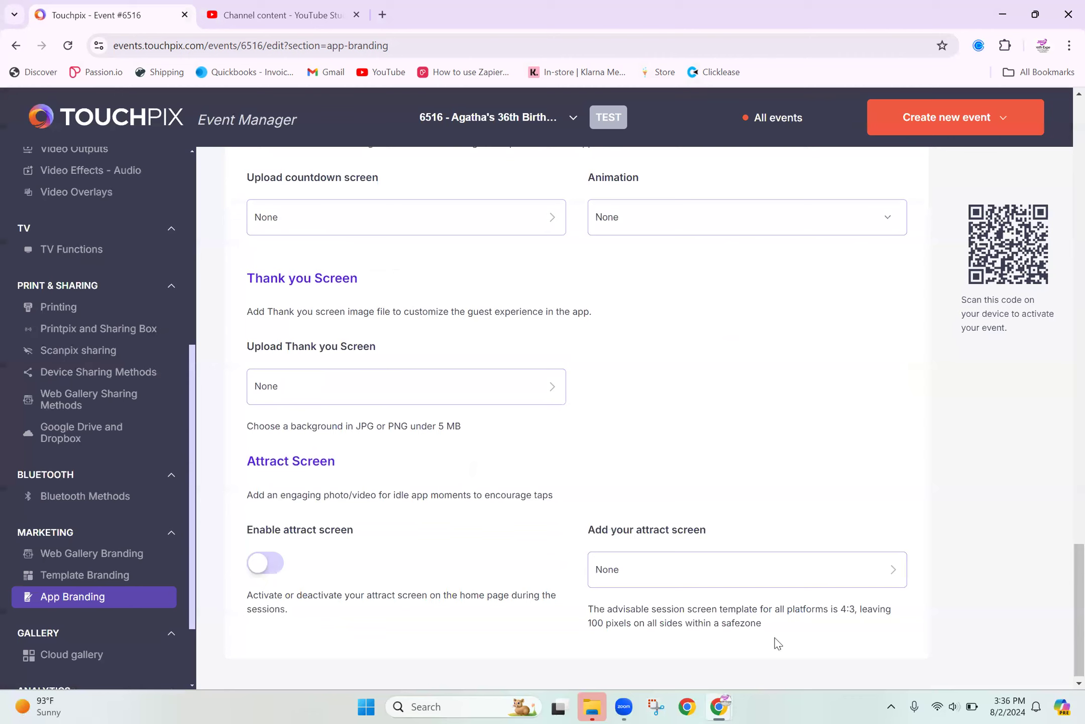
{"action": "left_click_drag", "start_coordinate": [841, 609], "coordinate": [856, 610]}
{"action": "left_click", "coordinate": [269, 564]}
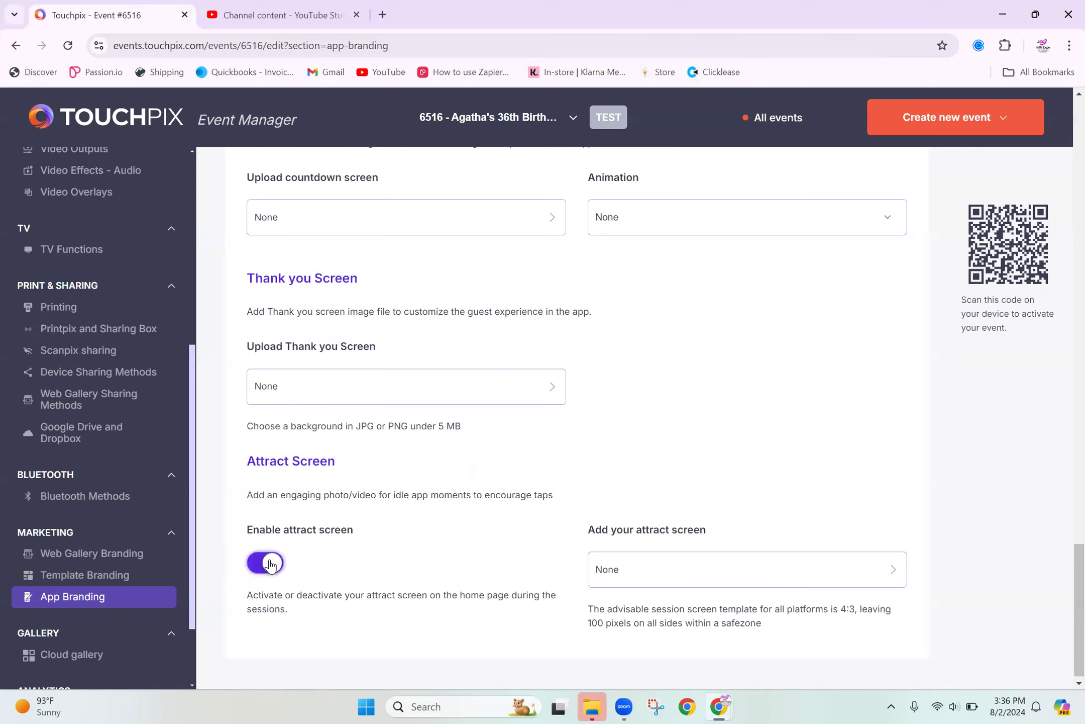
{"action": "left_click", "coordinate": [270, 564]}
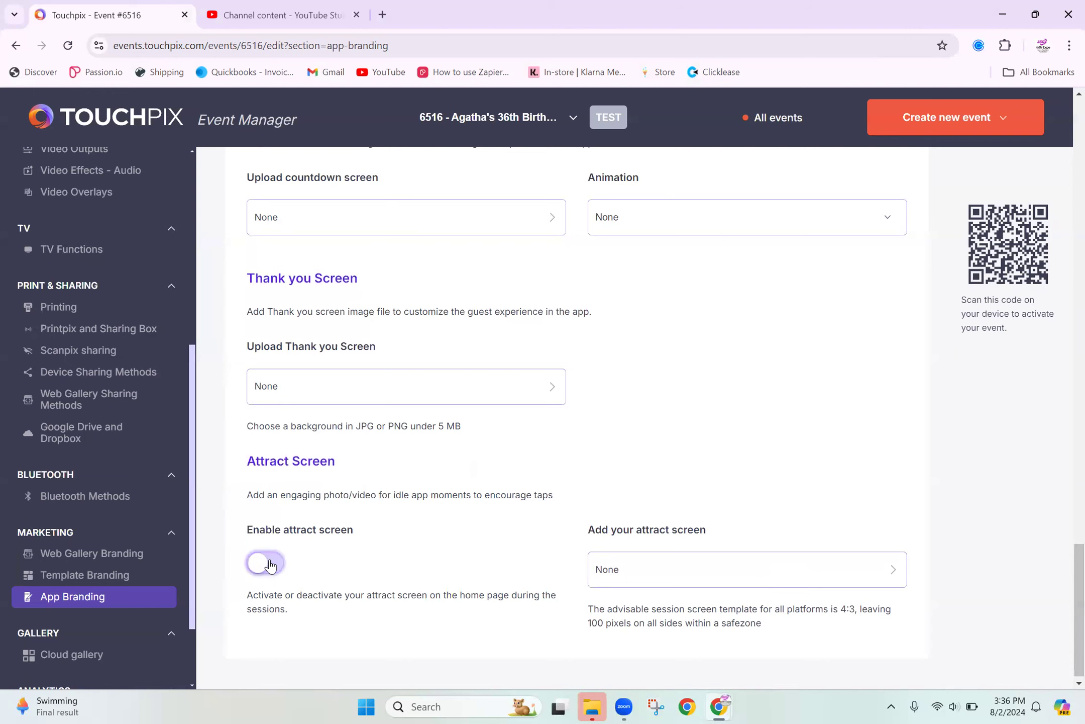
Step: View the event's Cloud gallery for uploaded files
{"action": "scroll", "coordinate": [518, 485], "scroll_direction": "down", "scroll_amount": 1}
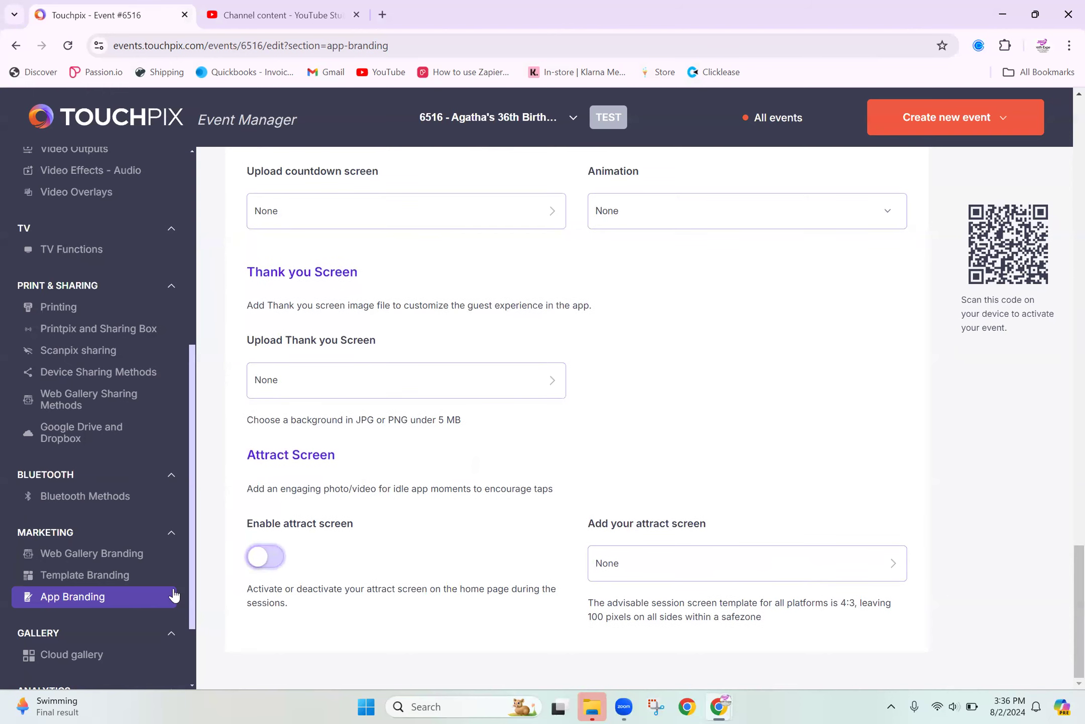
{"action": "scroll", "coordinate": [157, 593], "scroll_direction": "down", "scroll_amount": 2}
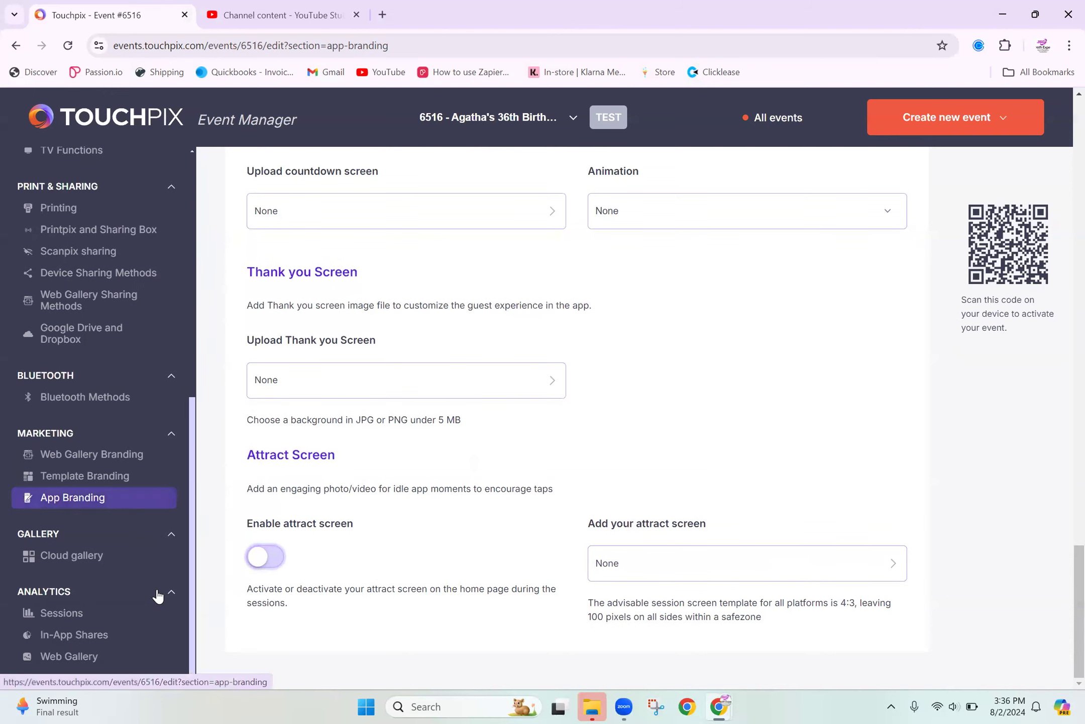
{"action": "left_click", "coordinate": [84, 554]}
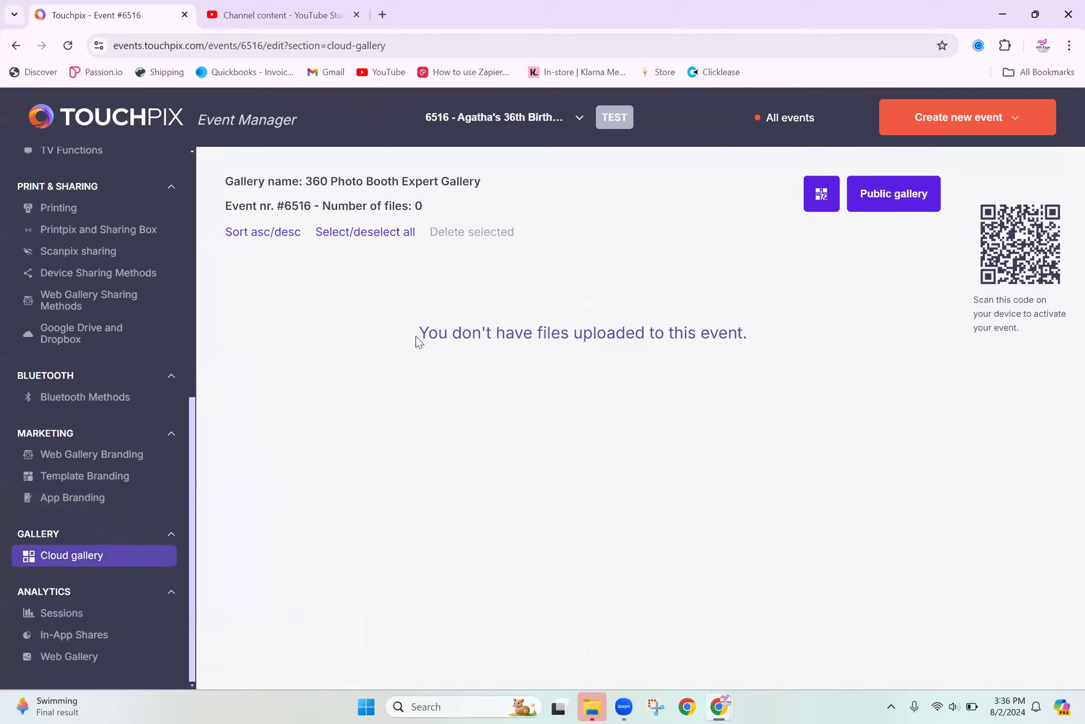
{"action": "left_click_drag", "start_coordinate": [419, 334], "coordinate": [684, 347]}
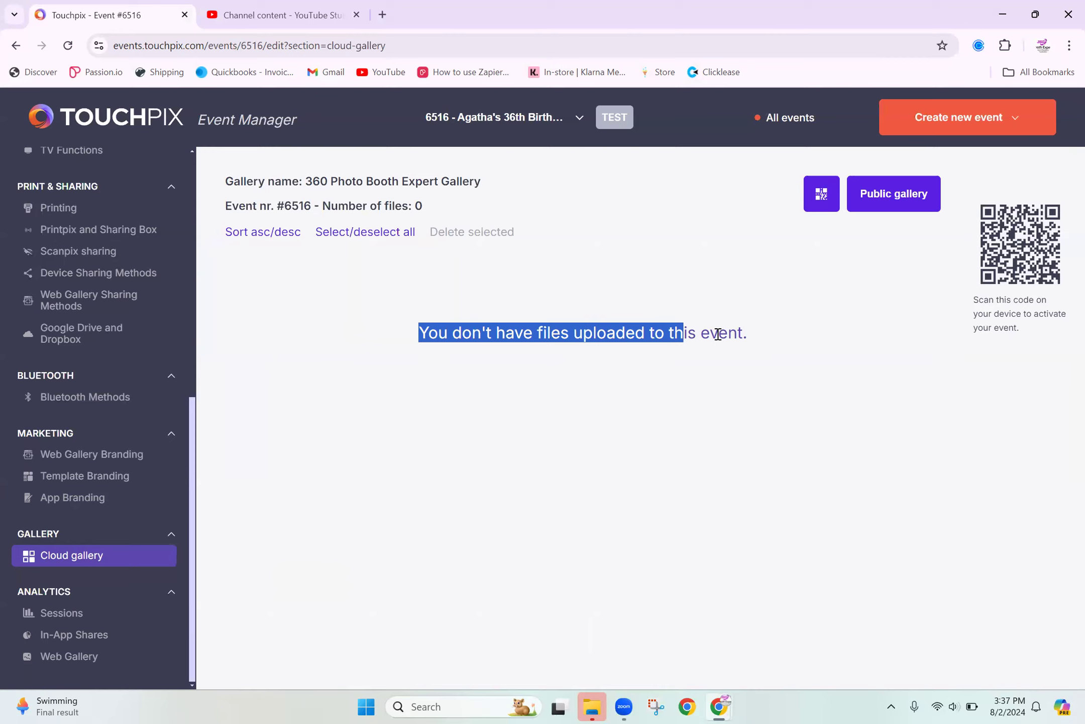
Step: View the event's Sessions and Web Gallery analytics
{"action": "left_click", "coordinate": [172, 579]}
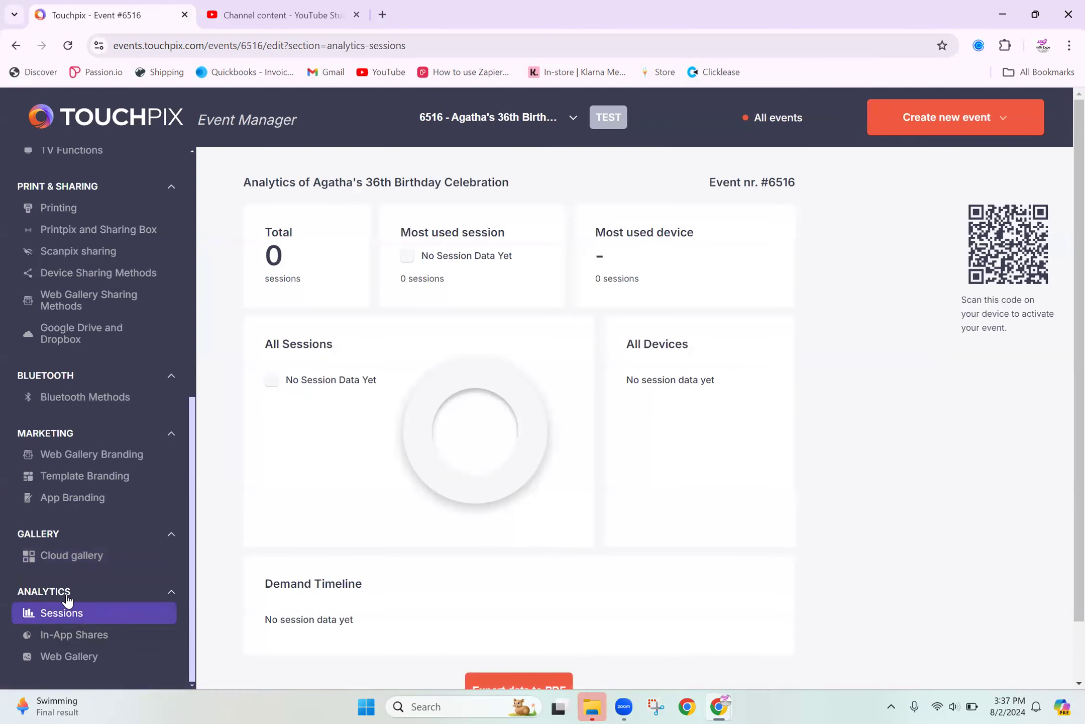
{"action": "left_click", "coordinate": [67, 599]}
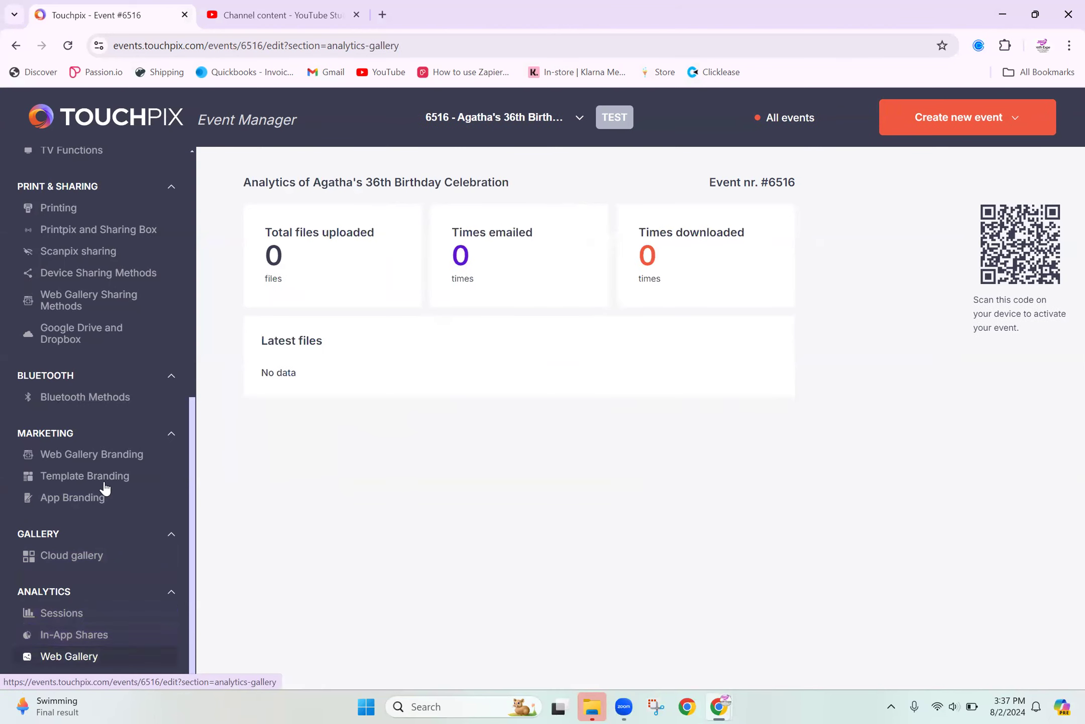
{"action": "scroll", "coordinate": [104, 463], "scroll_direction": "up", "scroll_amount": 10}
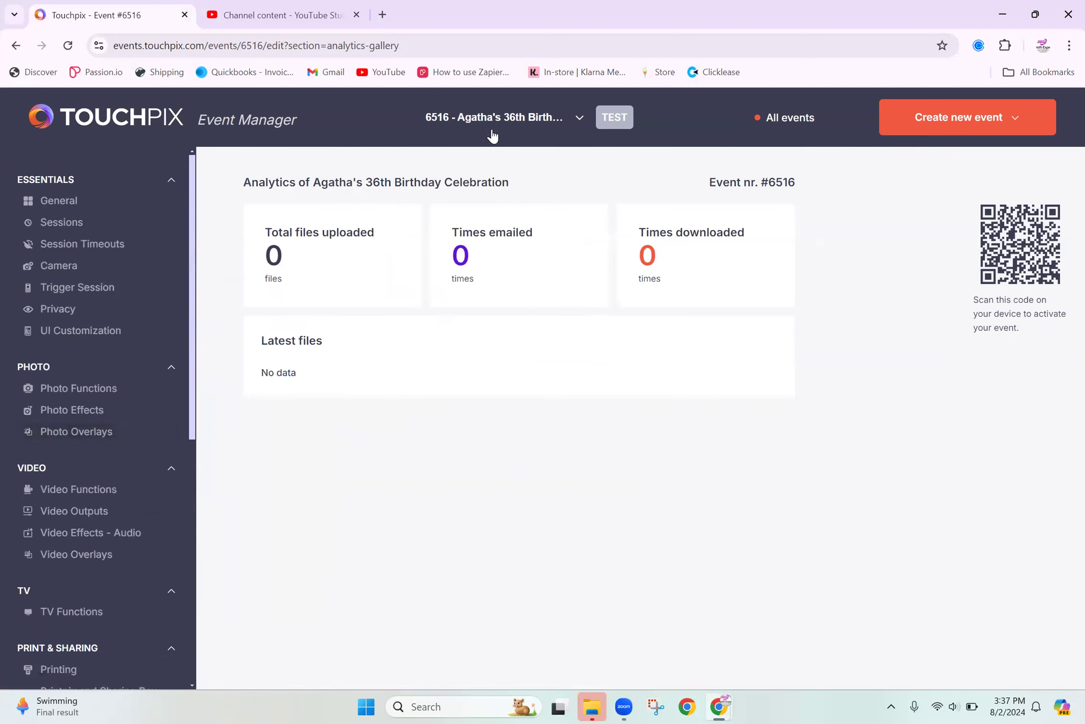